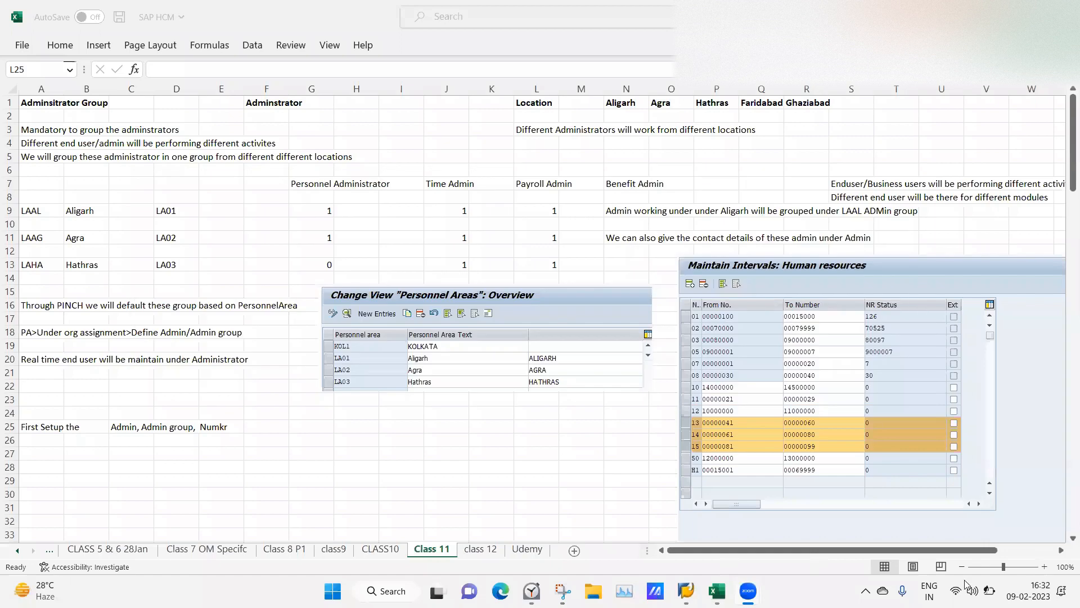
# Bring the Excel workbook forward and show the CLASS10 sheet.
pyautogui.moveTo(990, 591)
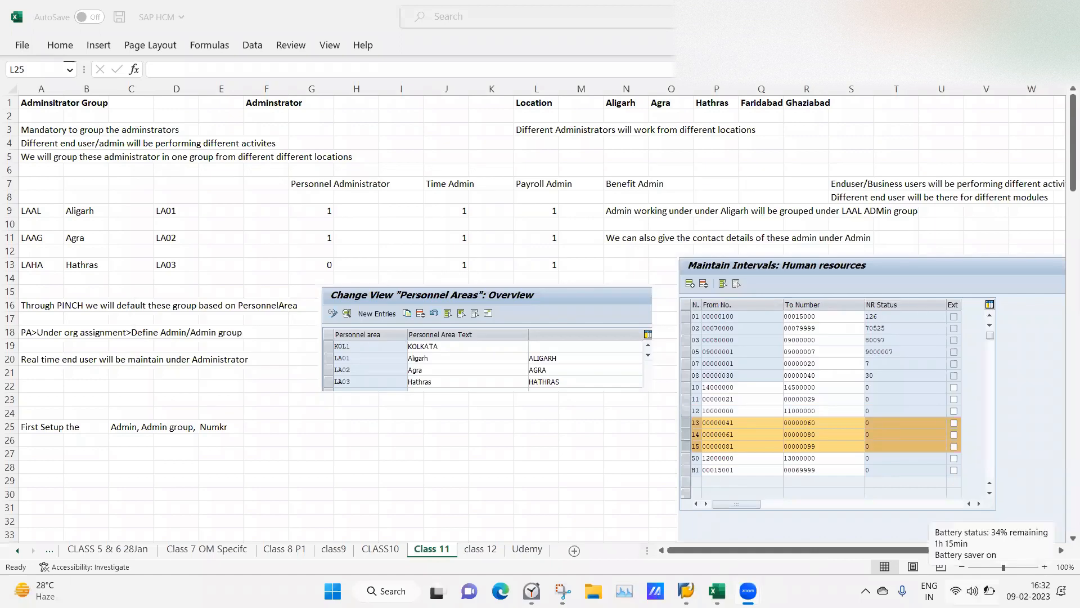
pyautogui.click(465, 466)
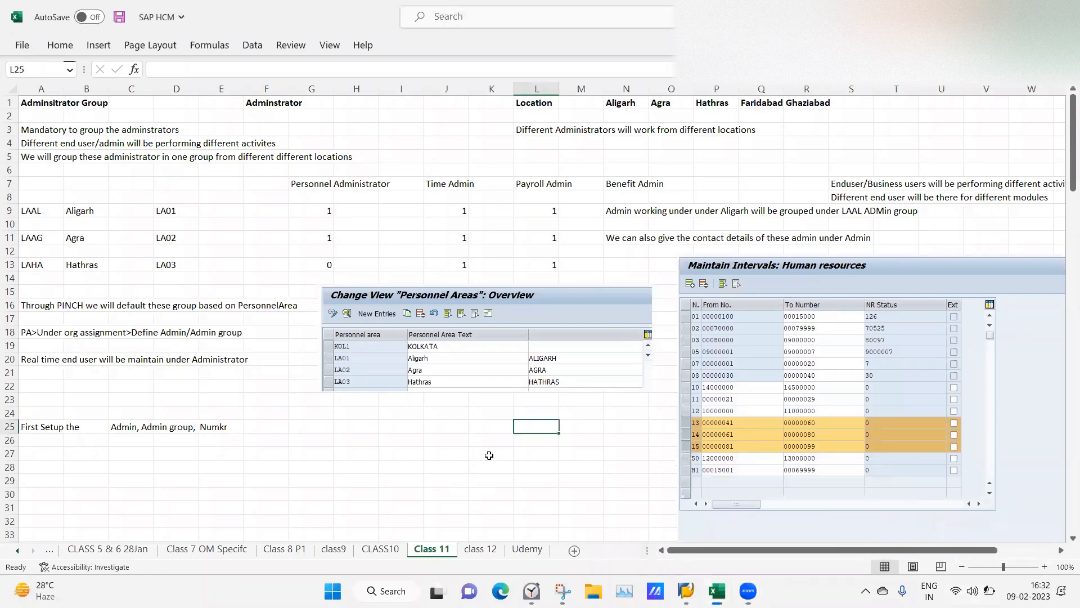
pyautogui.click(380, 549)
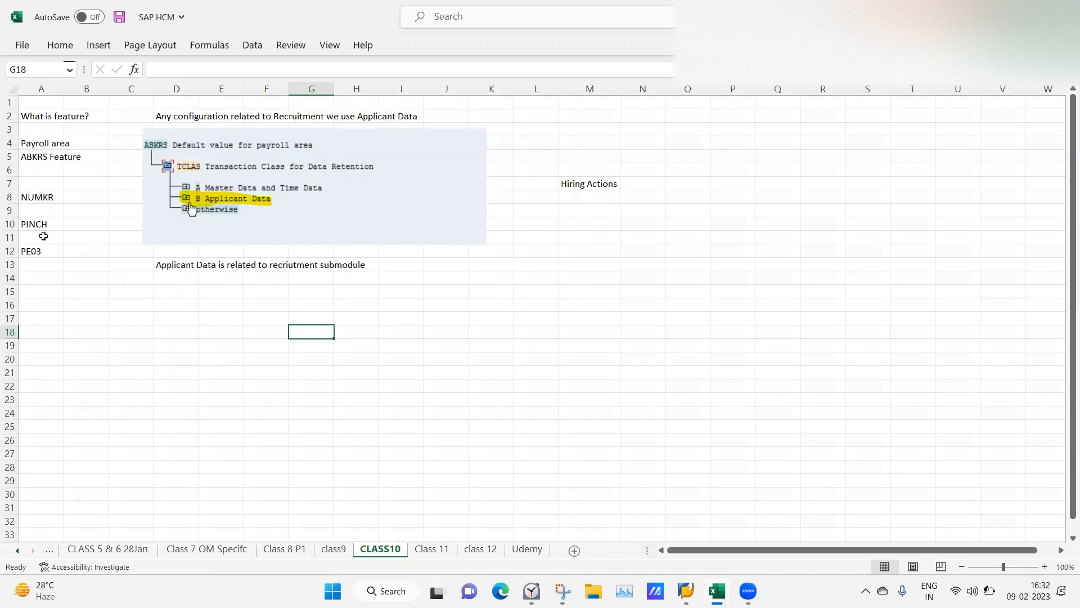
# Enter IGMOD in cell A17 under PE03 on CLASS10, then go back to Class 11.
pyautogui.click(37, 322)
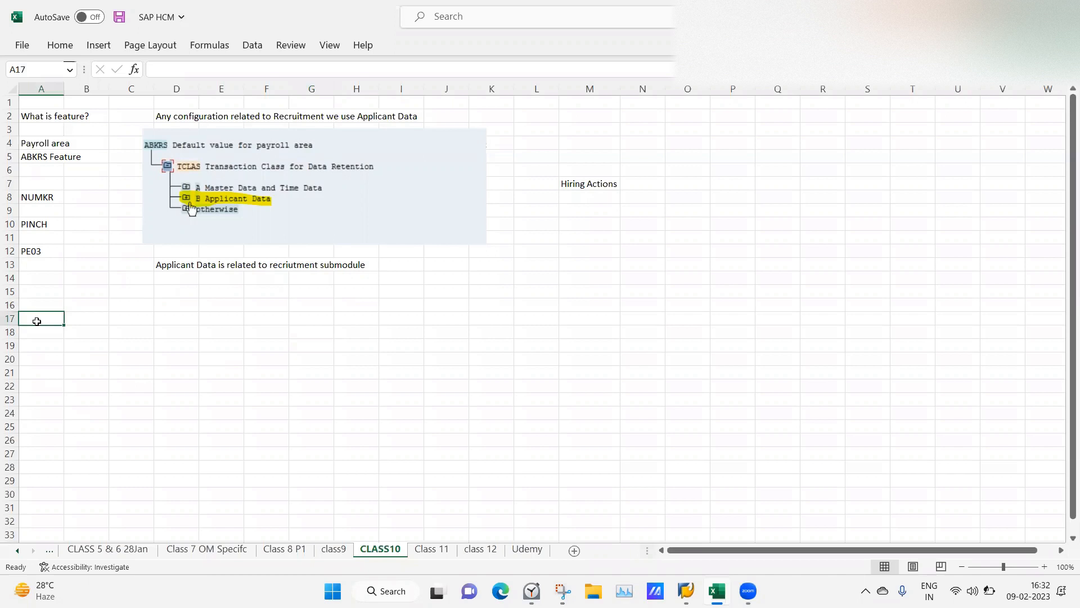
pyautogui.write('IGMOD')
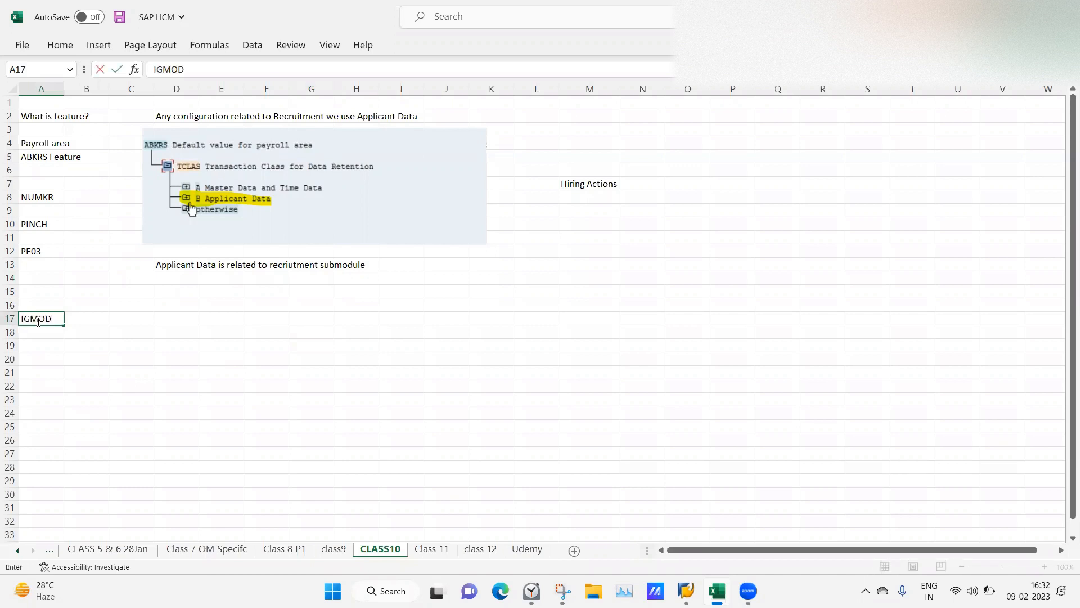
pyautogui.press('Tab')
pyautogui.press('Tab')
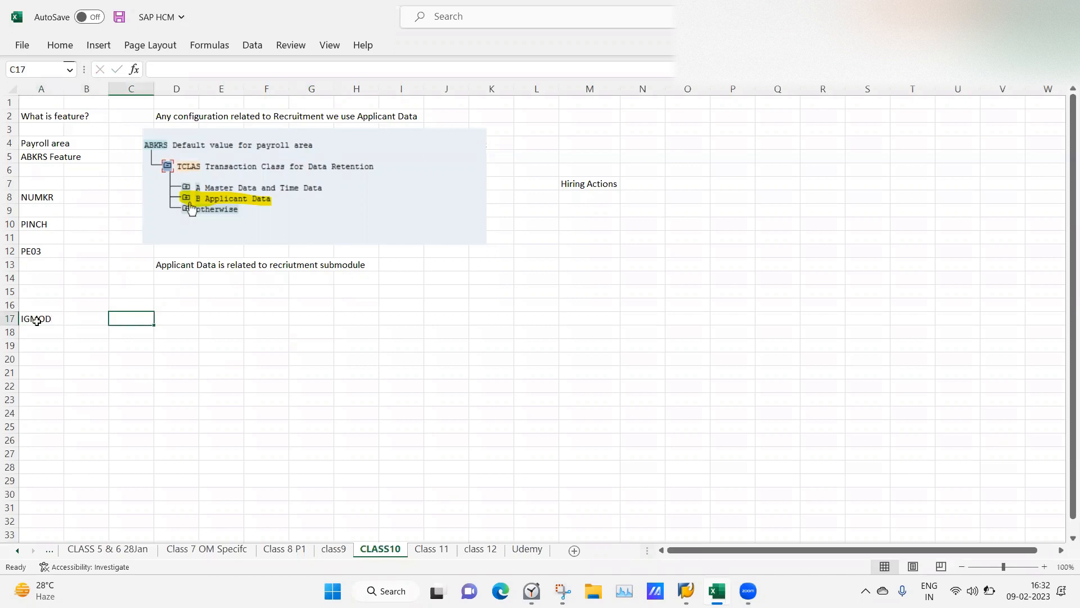
pyautogui.click(211, 323)
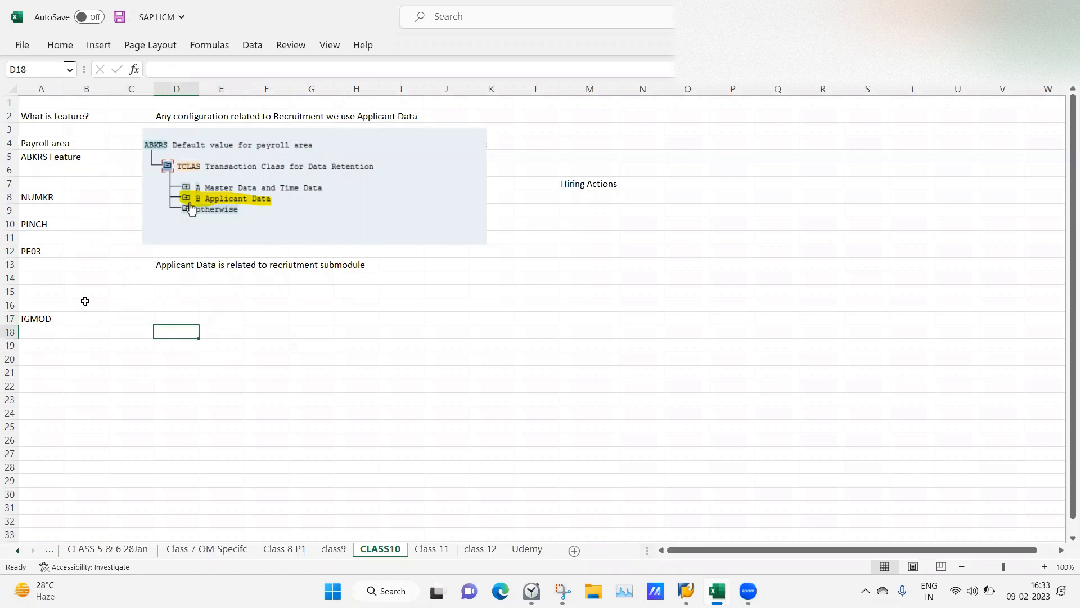
pyautogui.click(37, 316)
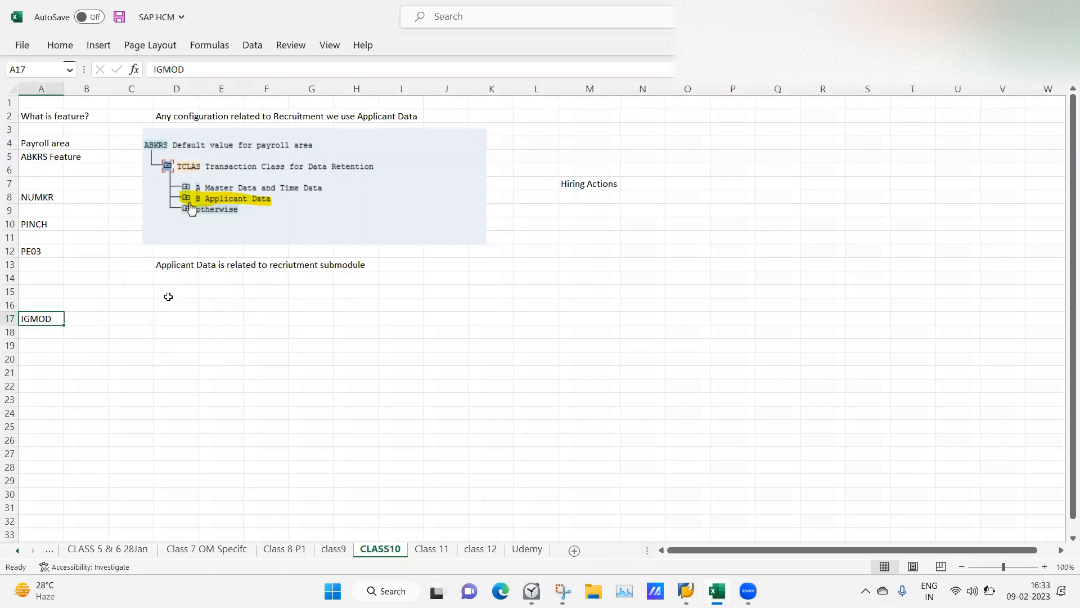
pyautogui.click(37, 301)
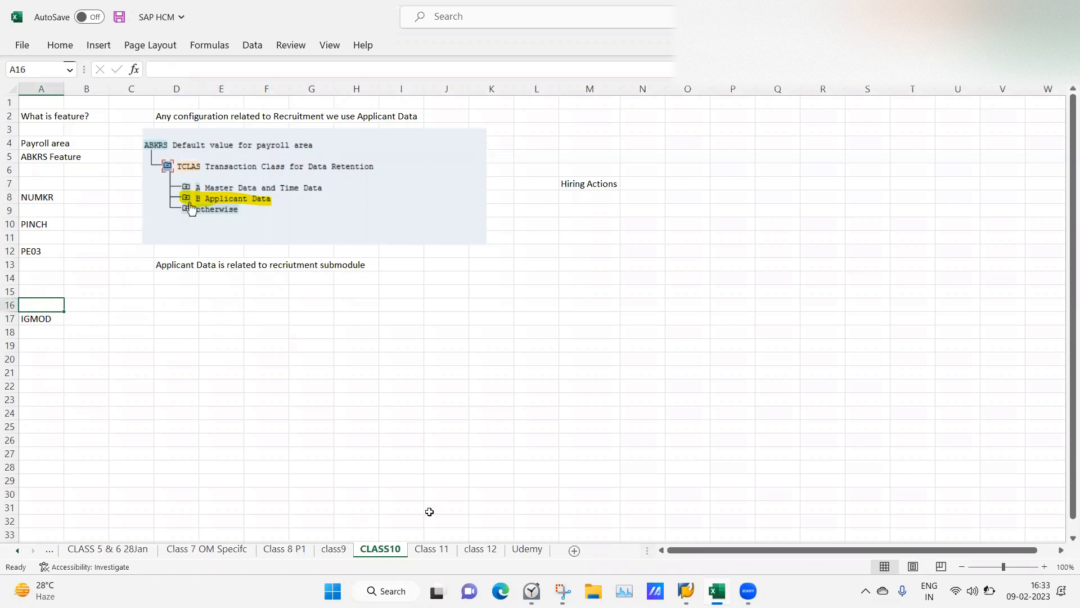
pyautogui.click(433, 550)
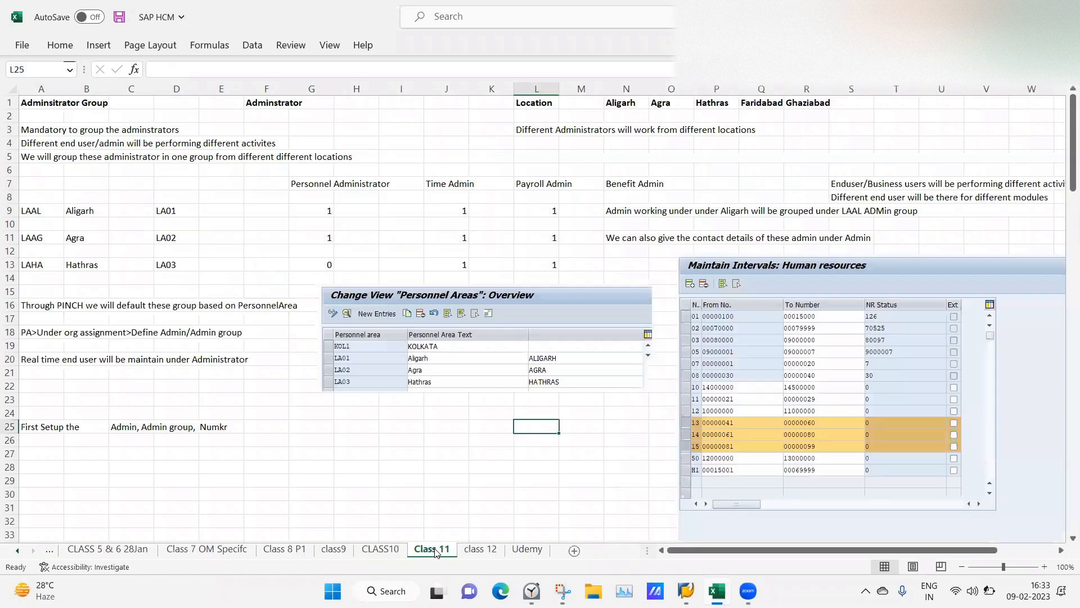
pyautogui.click(422, 497)
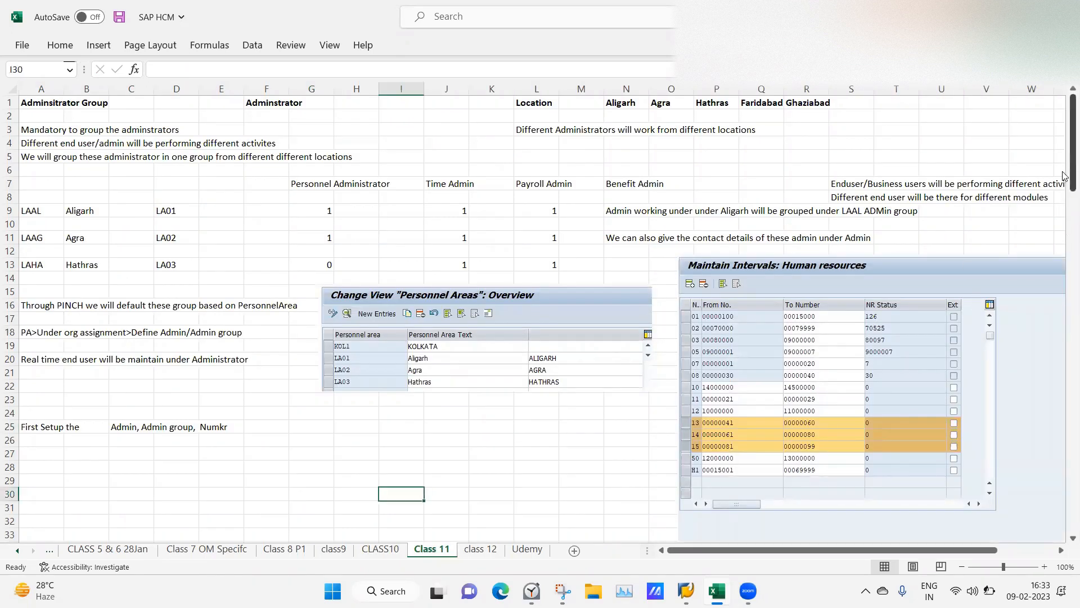
pyautogui.moveTo(1066, 168); pyautogui.dragTo(1065, 287)
pyautogui.moveTo(1065, 243); pyautogui.dragTo(1040, 109)
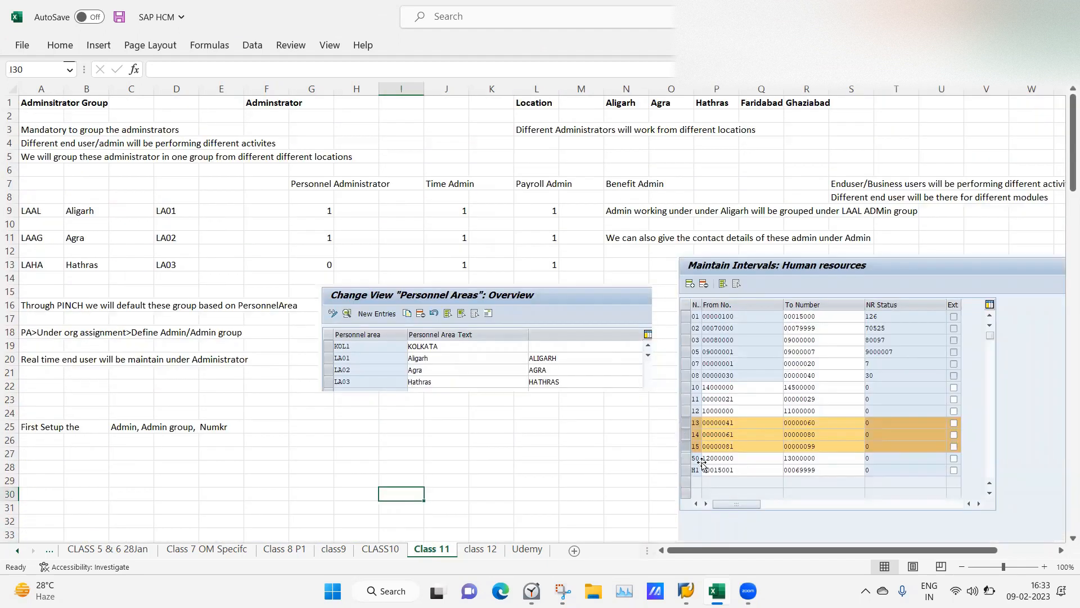
pyautogui.click(518, 418)
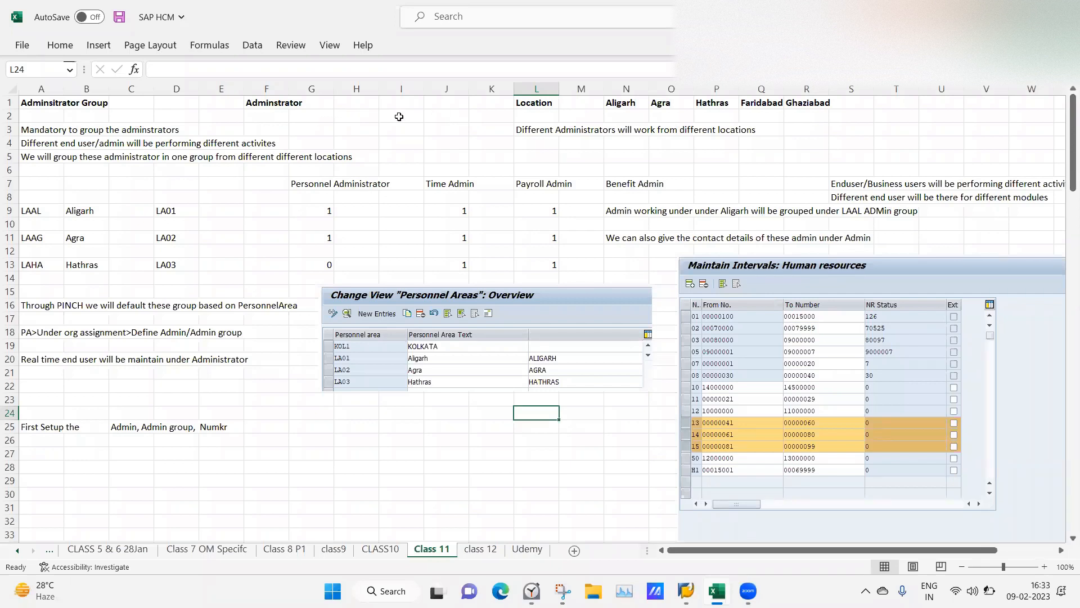
pyautogui.click(414, 160)
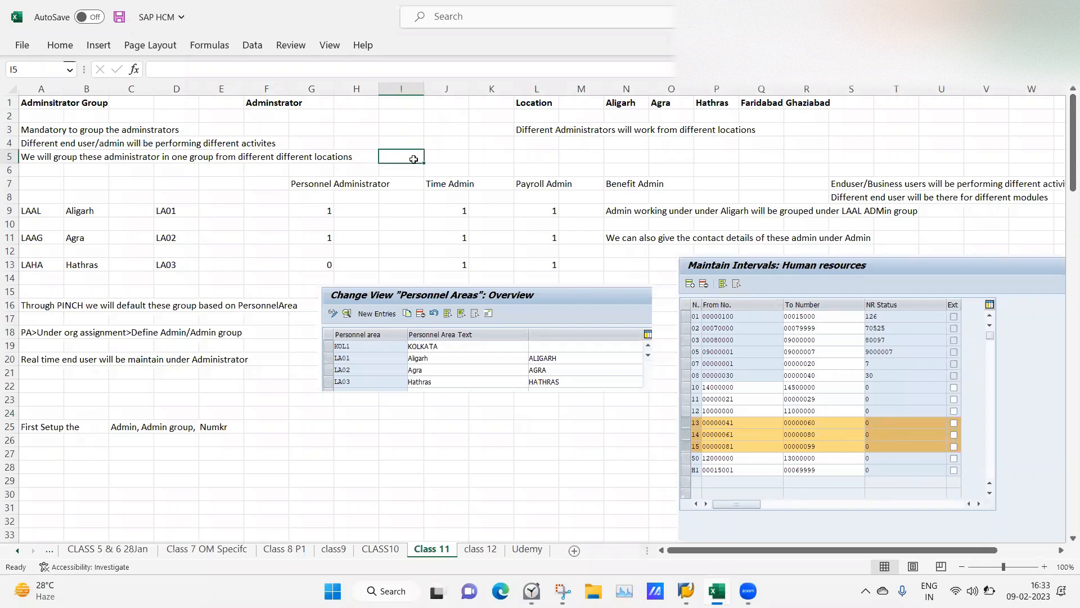
pyautogui.click(244, 183)
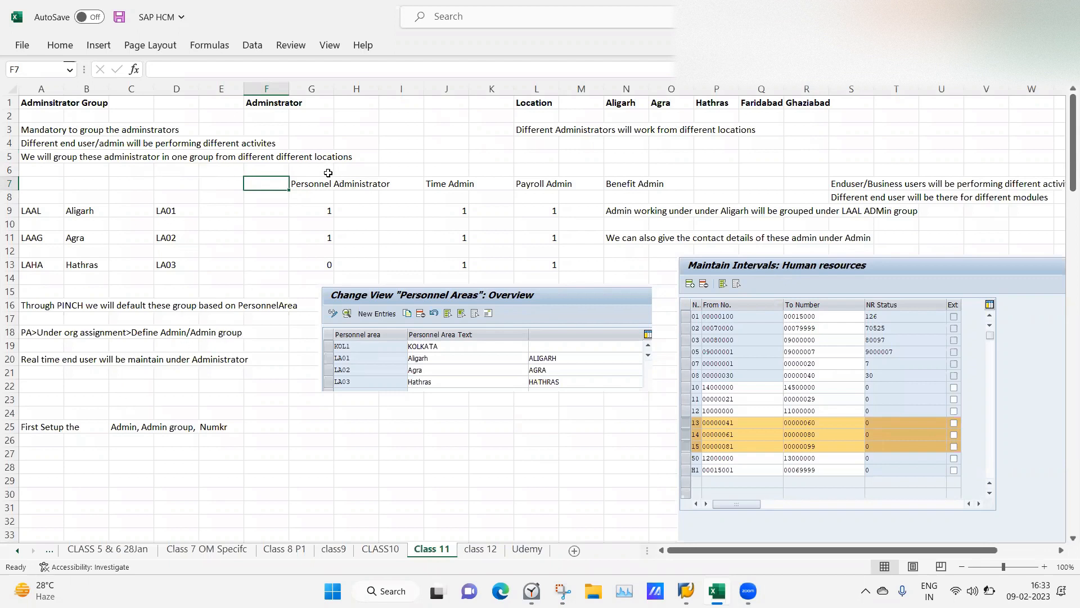
pyautogui.click(301, 184)
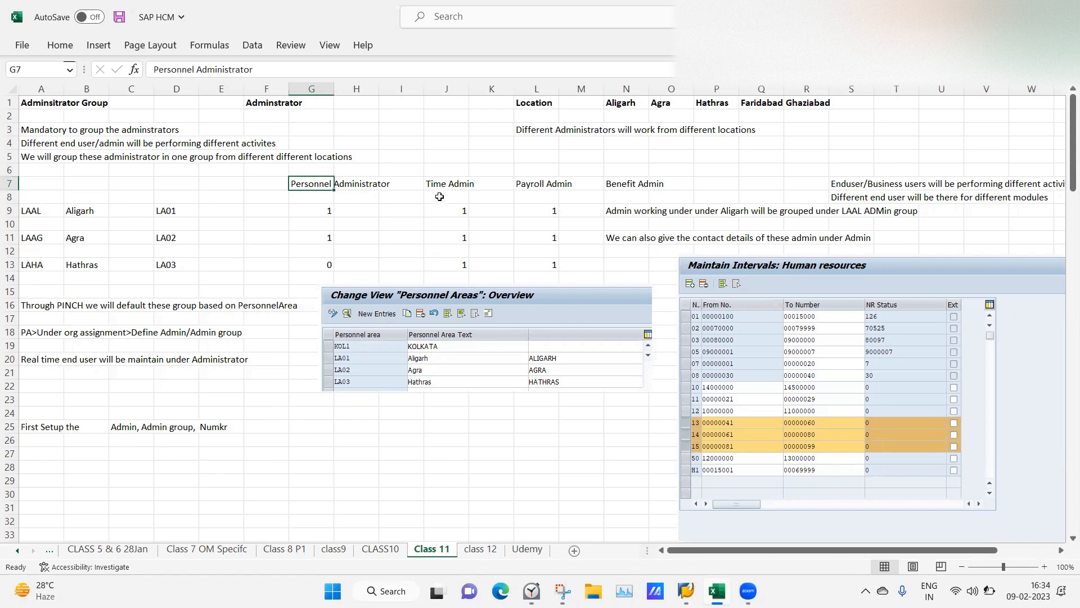
# Review the Payroll Admin, Personnel Administrator and Aligarh entries in the Class 11 notes.
pyautogui.click(526, 179)
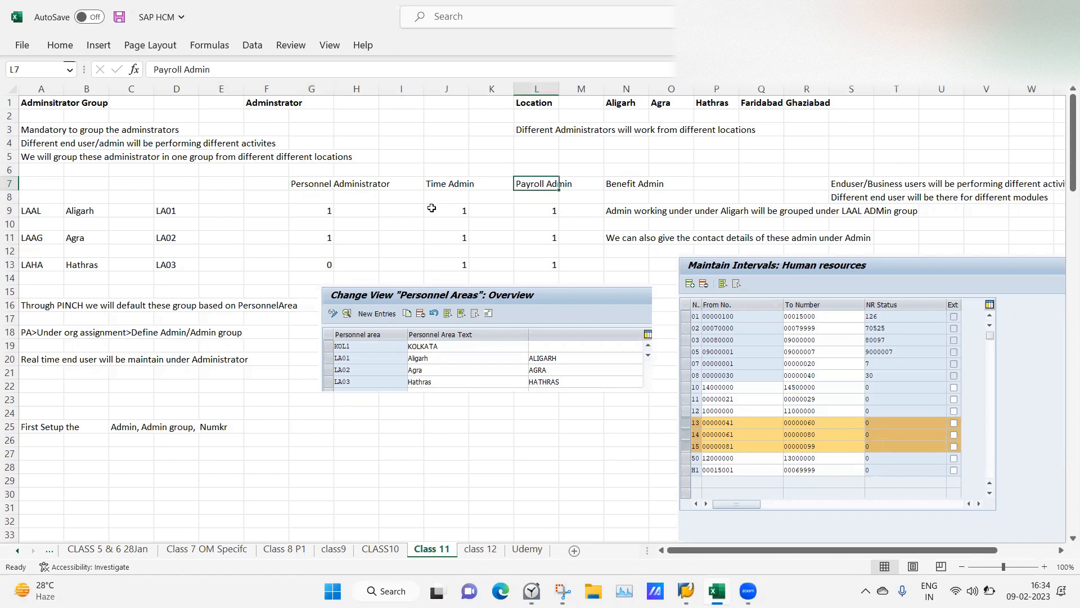
pyautogui.click(421, 221)
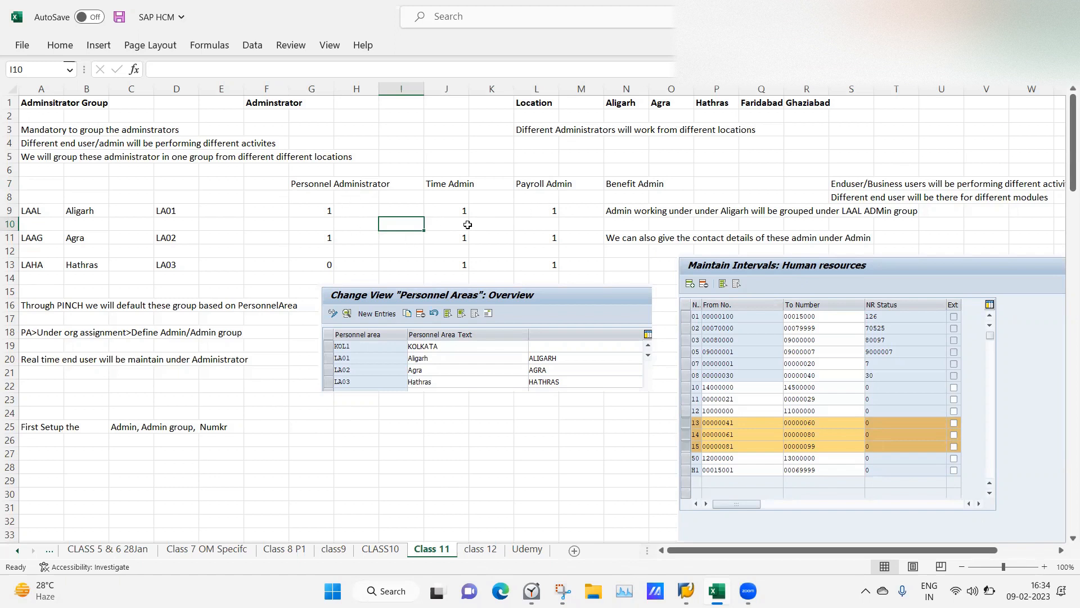
pyautogui.click(256, 220)
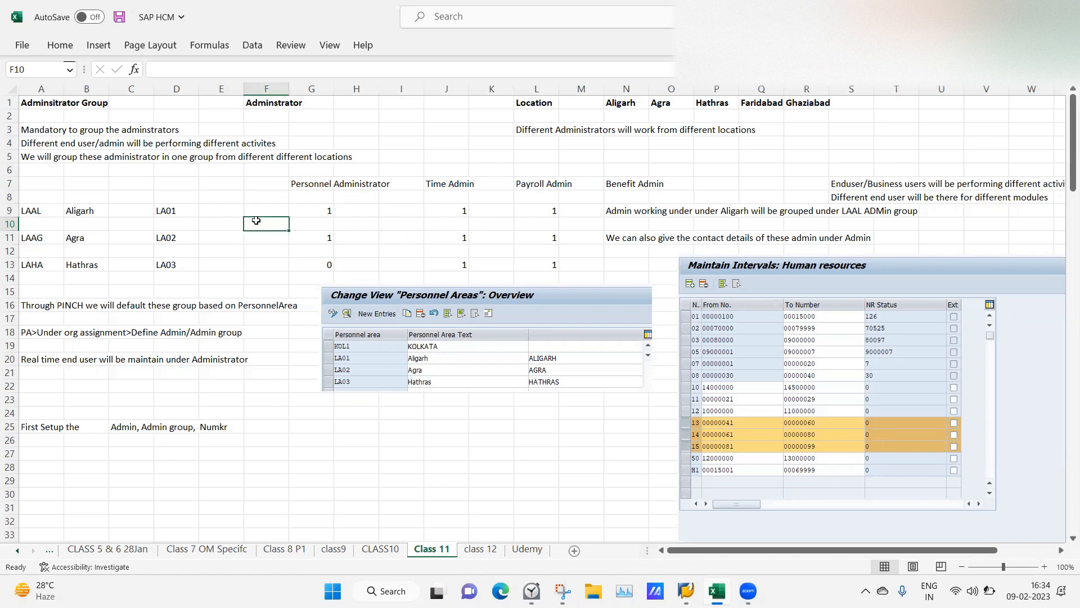
pyautogui.click(314, 184)
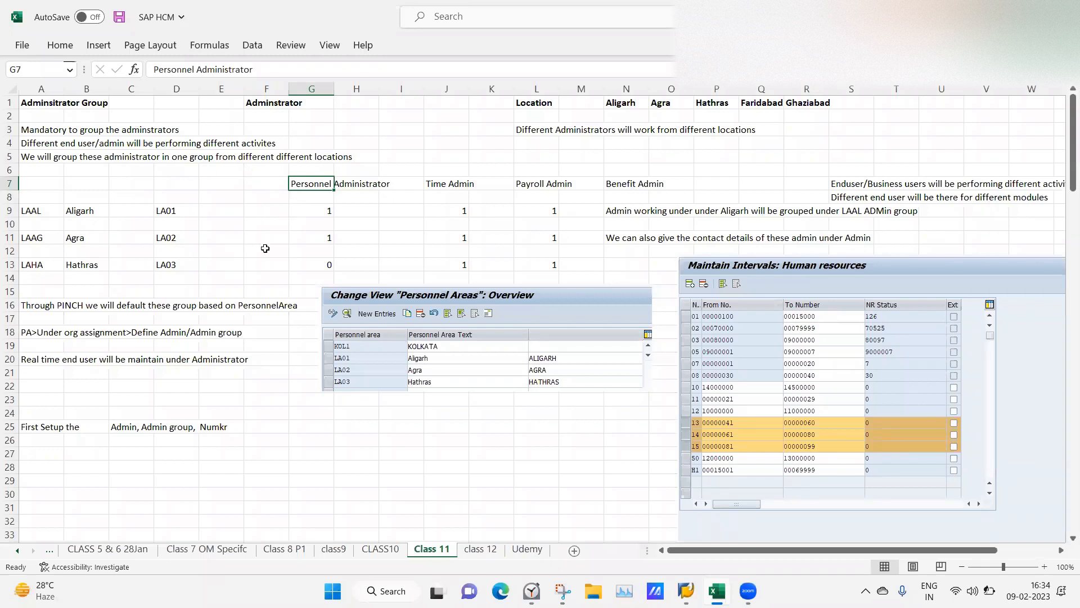
pyautogui.click(91, 212)
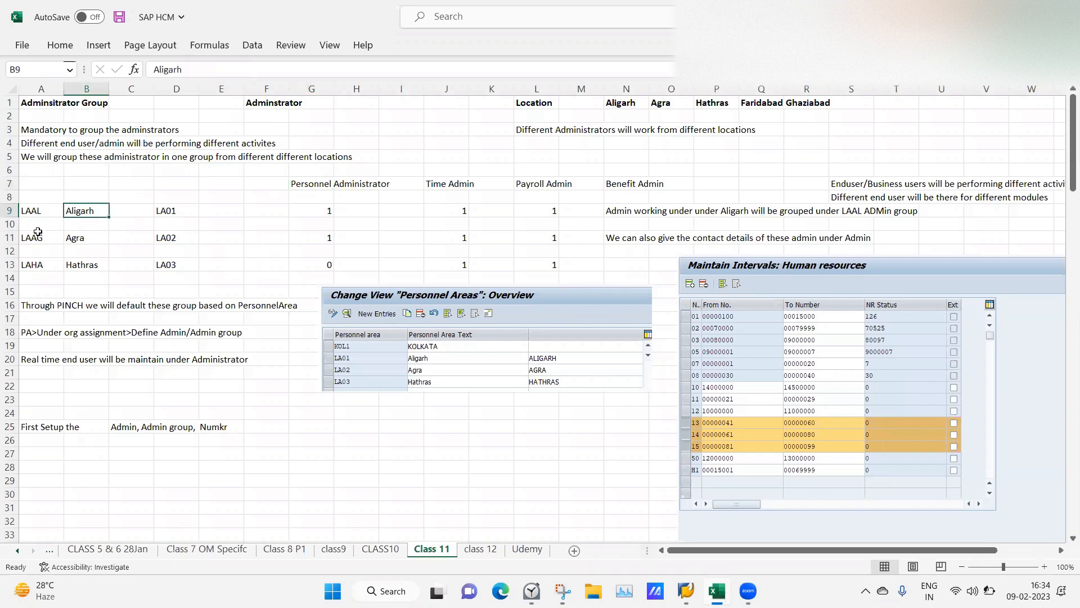
pyautogui.click(207, 196)
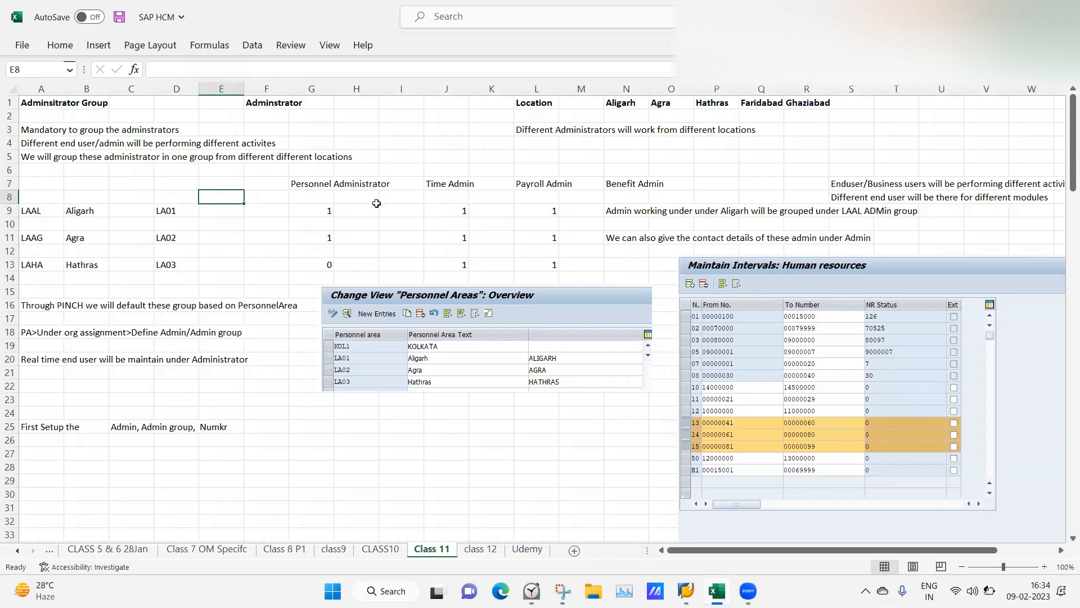
pyautogui.click(107, 207)
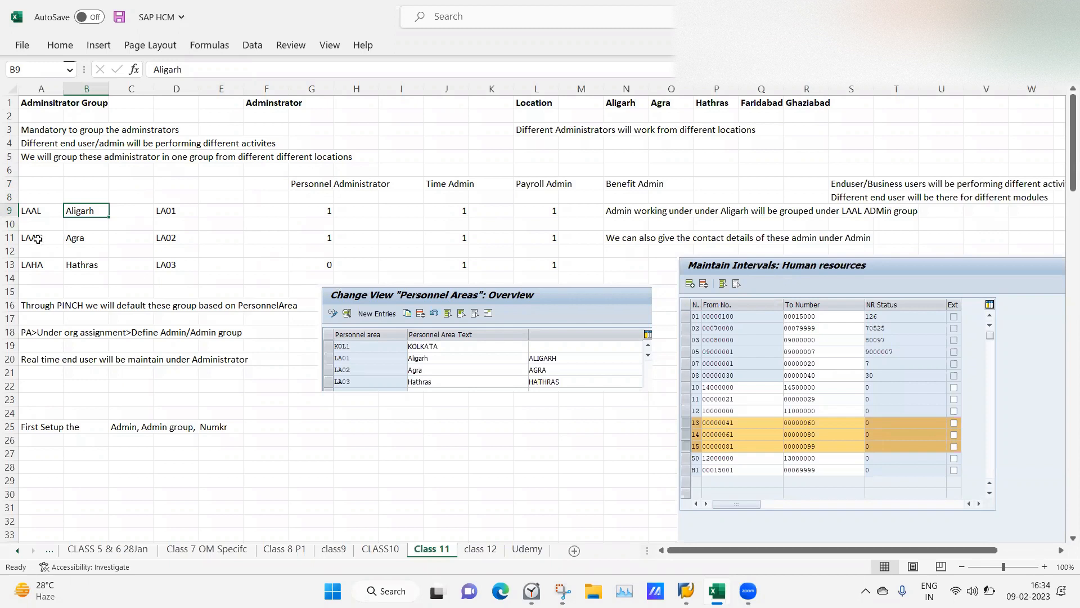
pyautogui.click(267, 372)
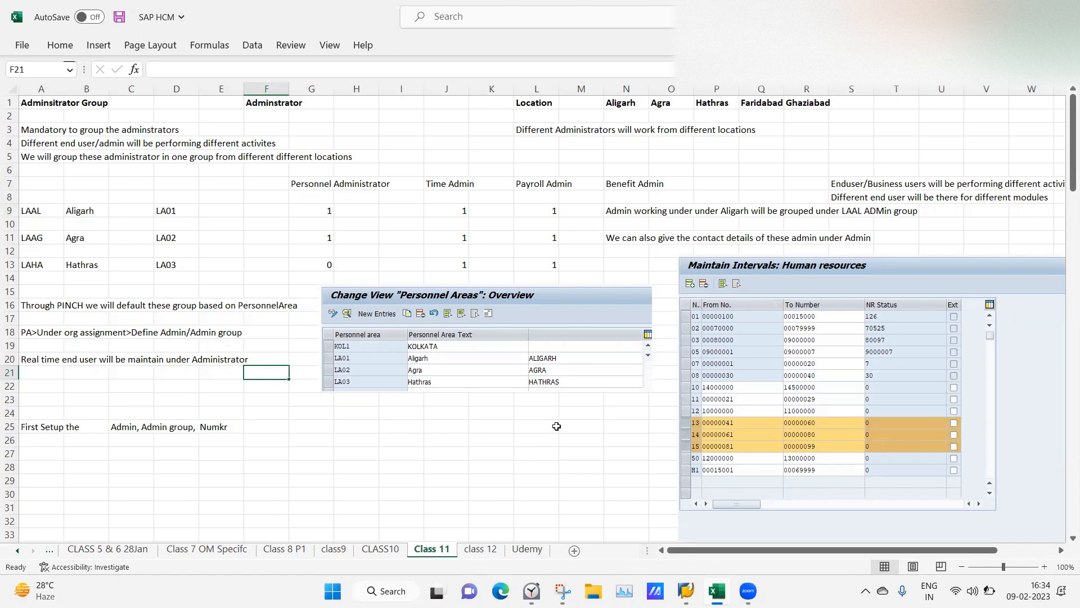
pyautogui.click(679, 588)
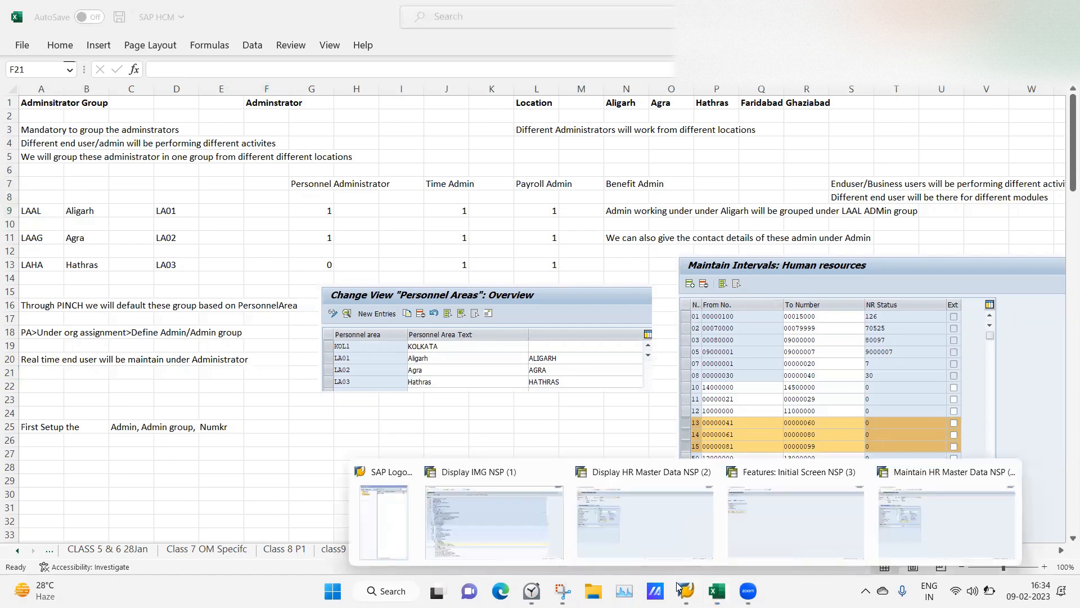
# Run /nspro in SAP and open the full implementation guide structure.
pyautogui.click(518, 507)
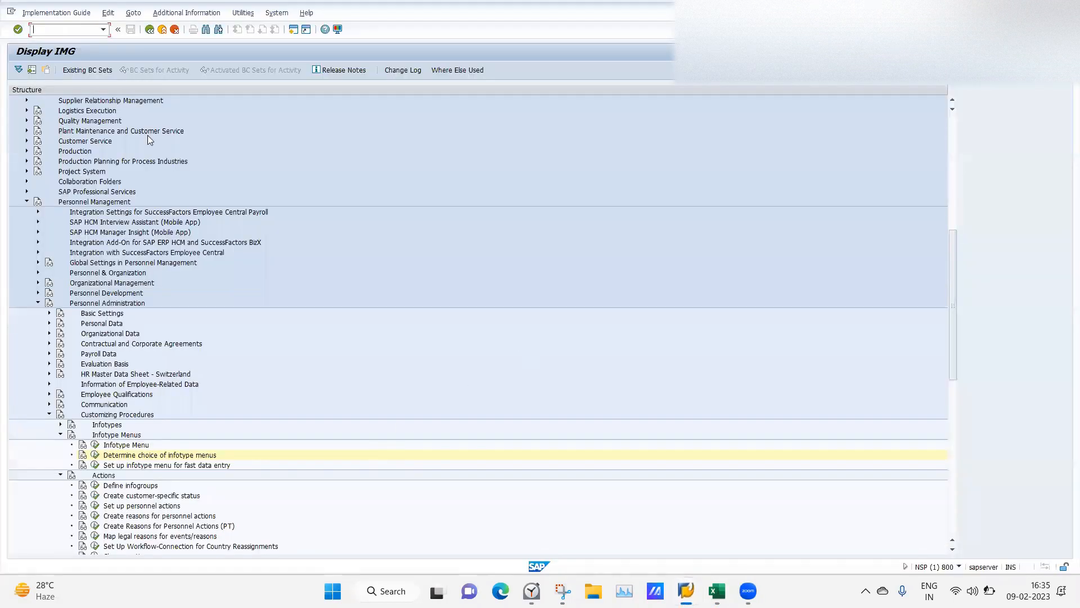
pyautogui.click(42, 34)
pyautogui.write('/nspro')
pyautogui.press('Return')
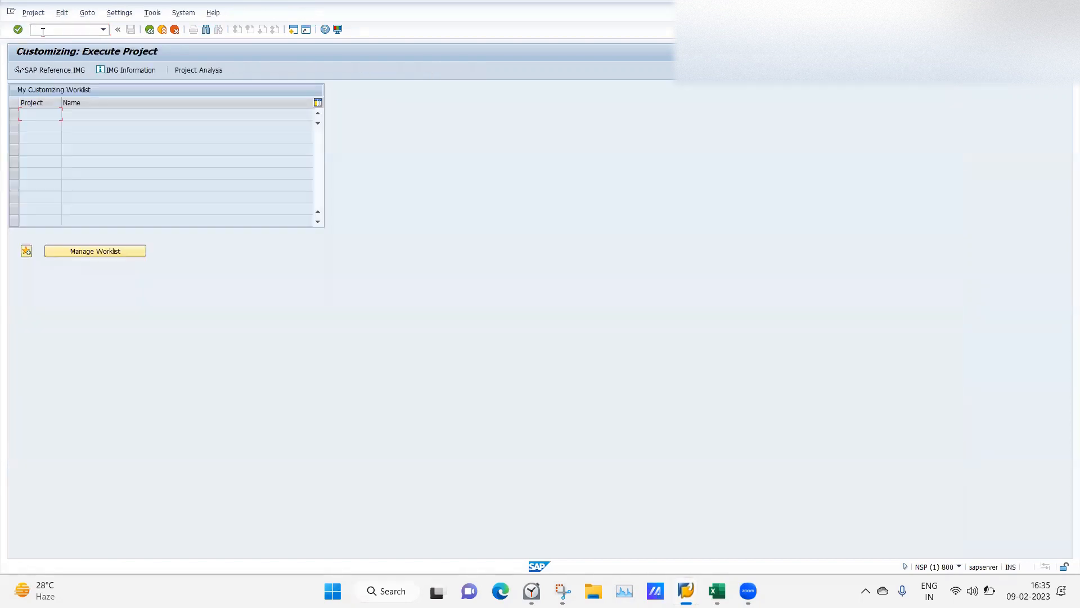
pyautogui.click(63, 69)
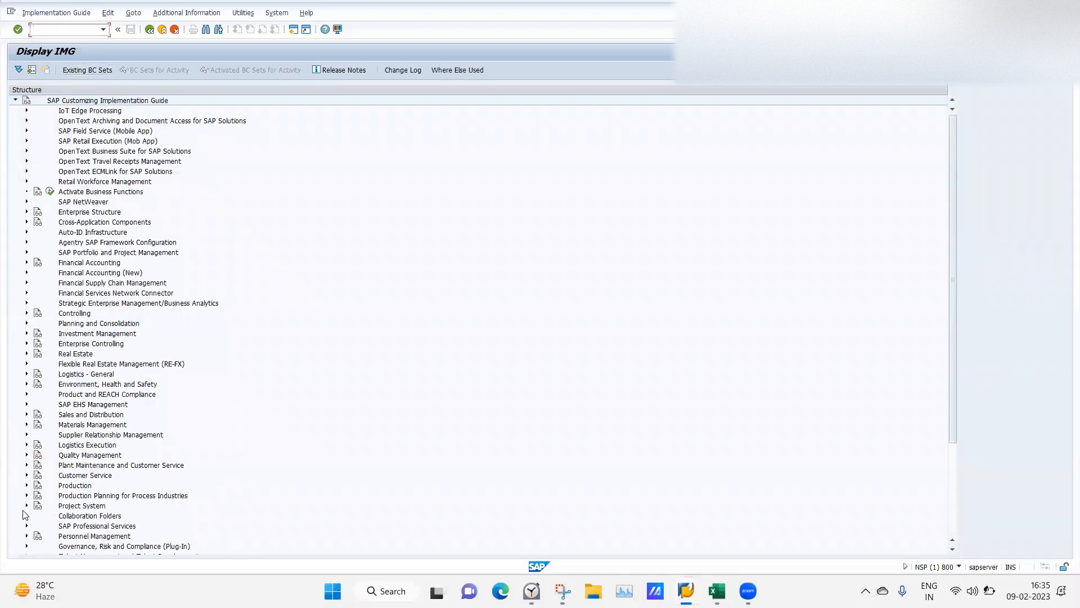
# Expand Personnel Management > Personnel Administration > Organizational Data > Organizational Assignment.
pyautogui.click(26, 536)
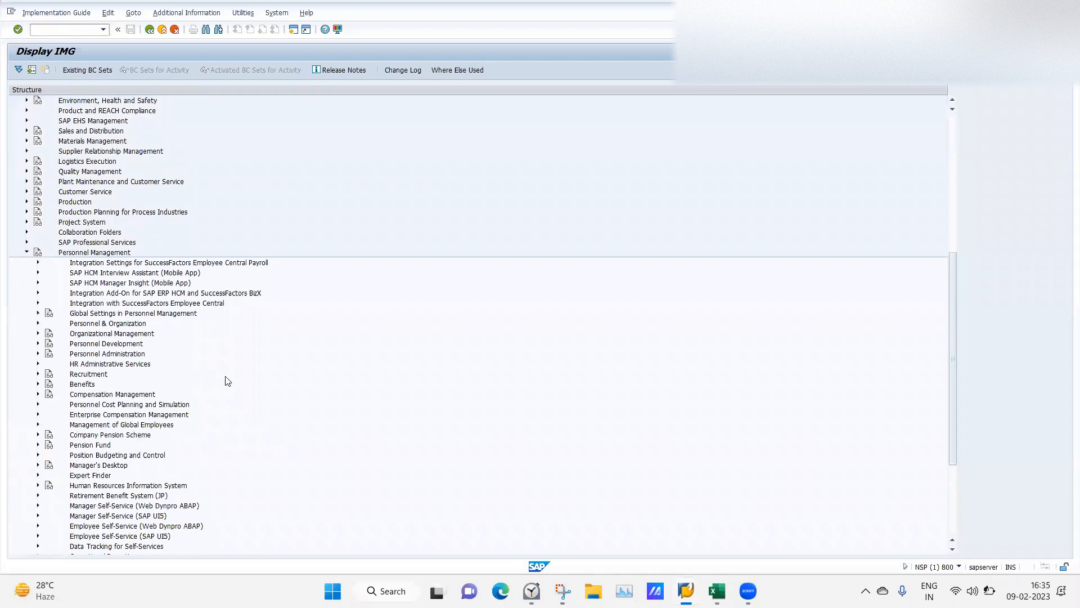
pyautogui.click(38, 353)
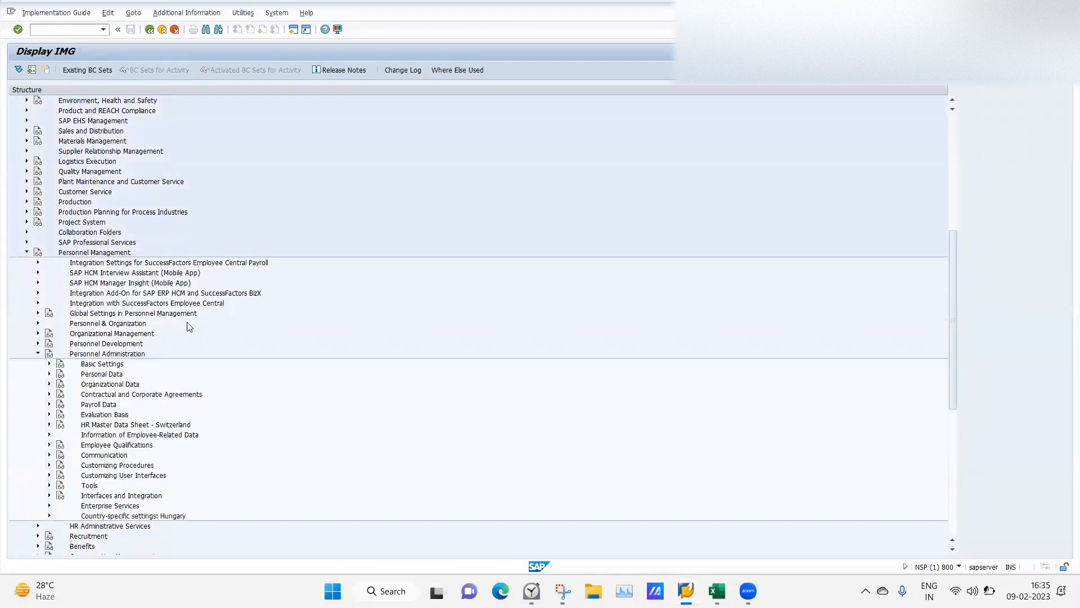
pyautogui.click(49, 384)
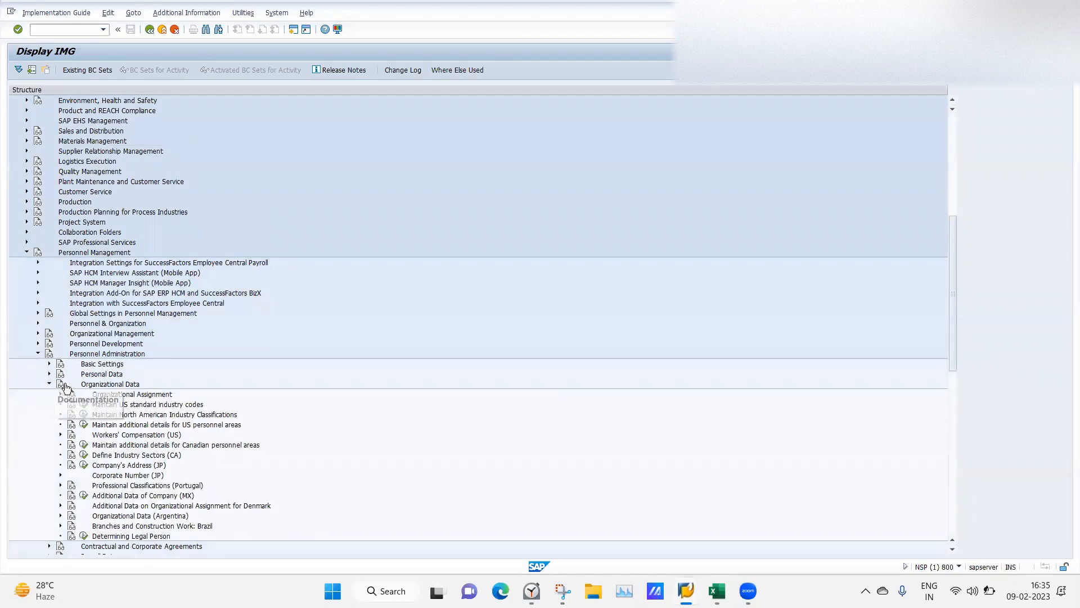
pyautogui.click(49, 364)
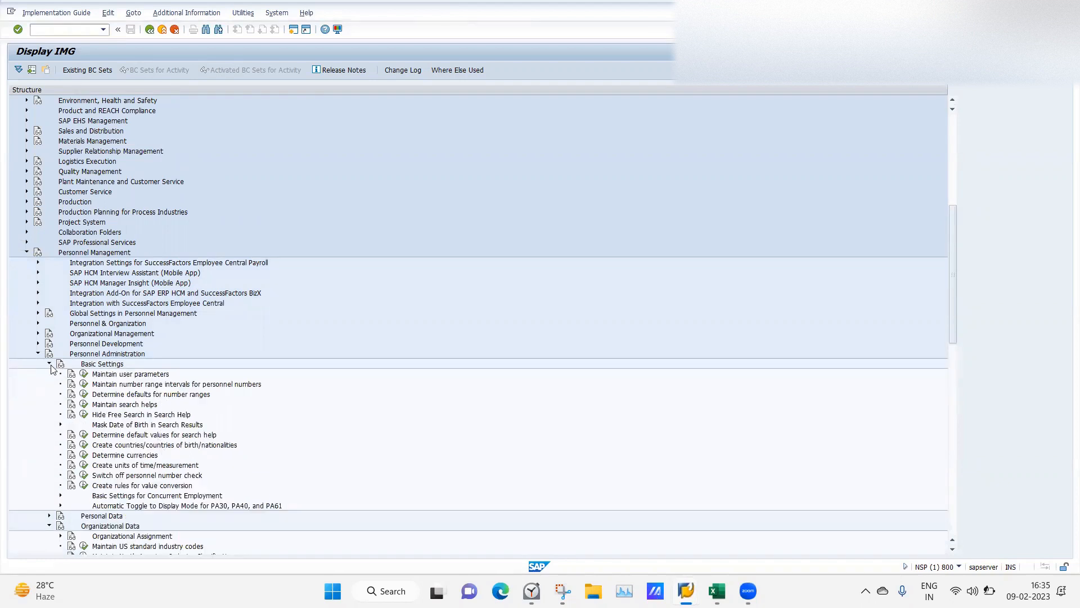
pyautogui.click(50, 364)
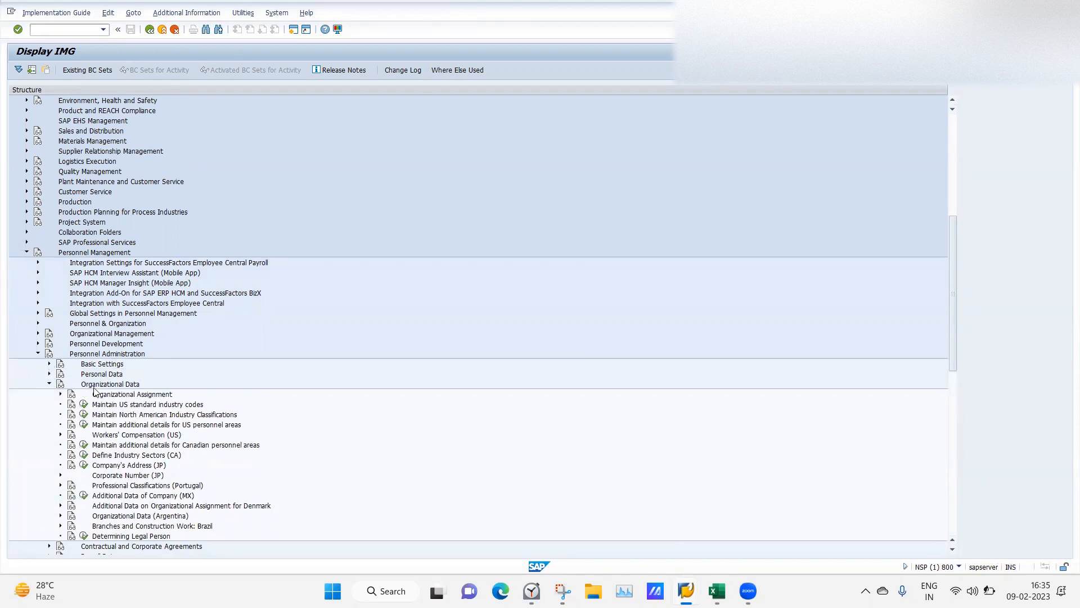
pyautogui.click(60, 394)
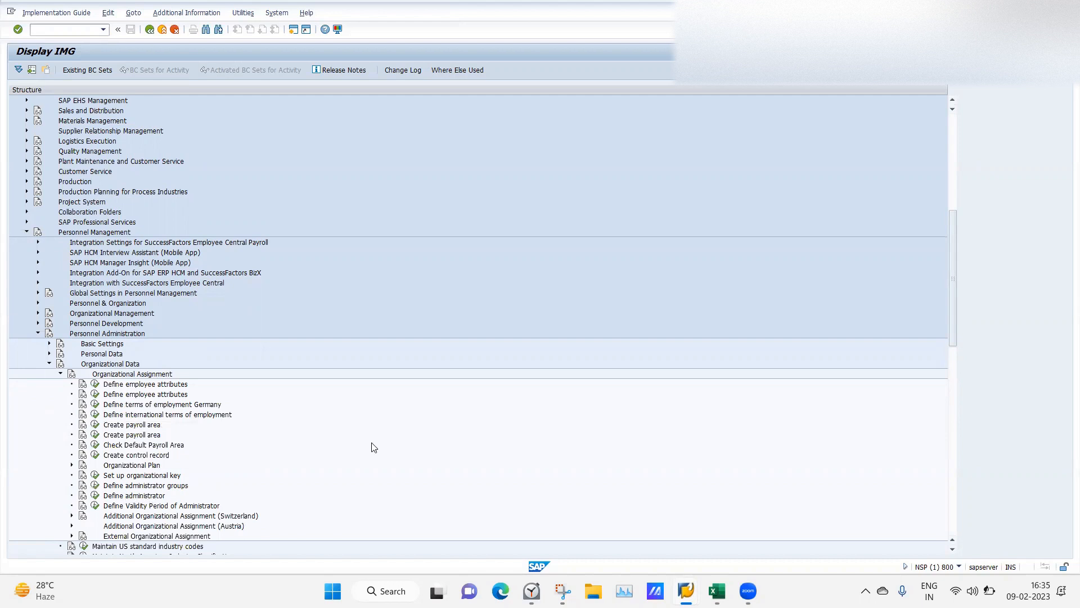
pyautogui.click(717, 591)
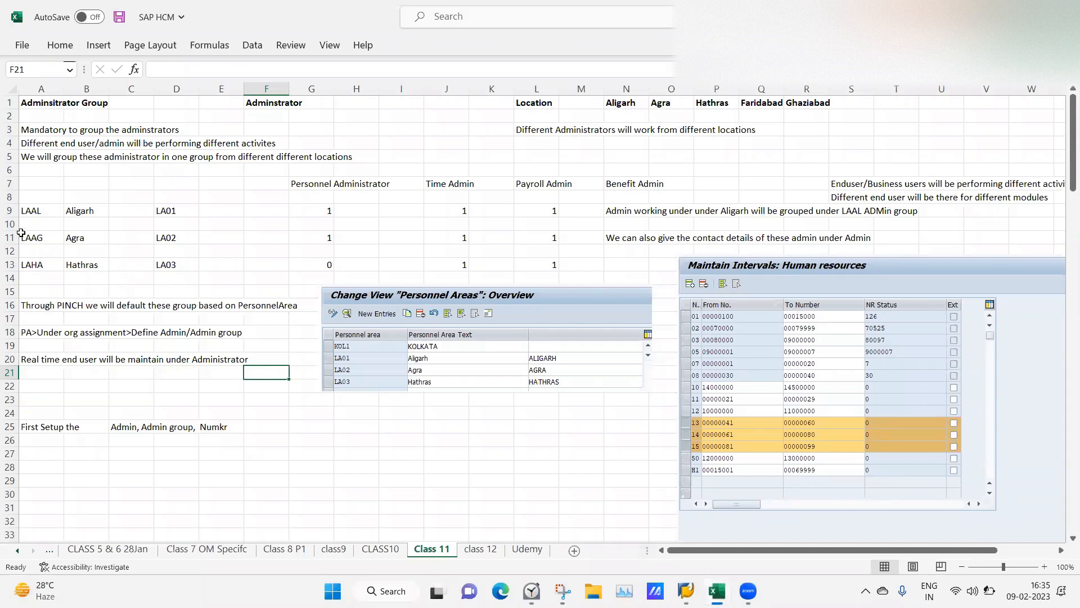
# Enter LAGH and LAFA in A14:A15 with locations Ghazibad and Faridabad in B14:B15.
pyautogui.click(30, 273)
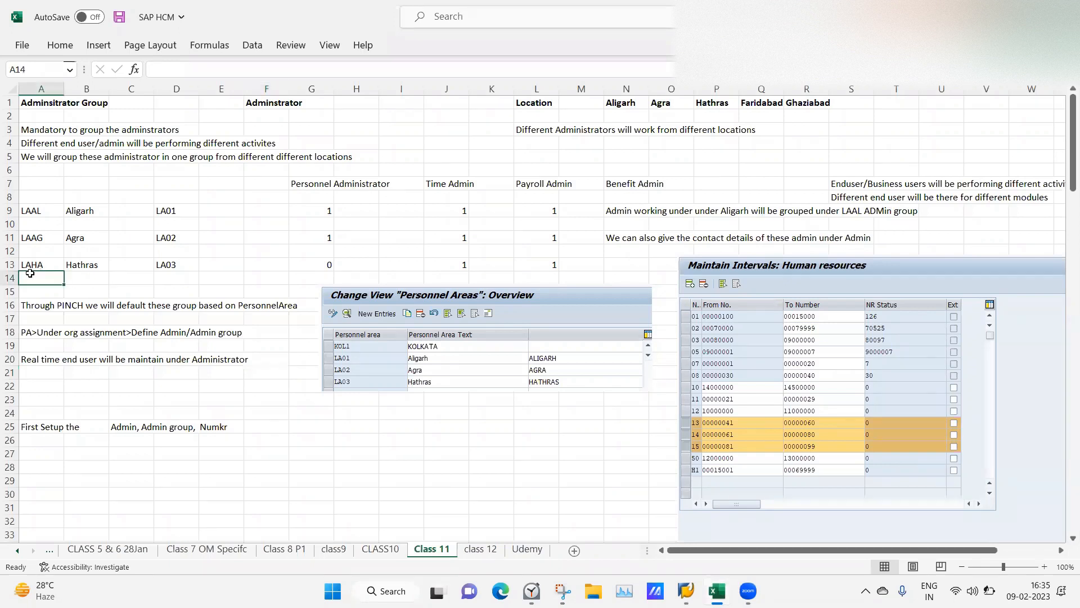
pyautogui.write('LAH')
pyautogui.write('GH')
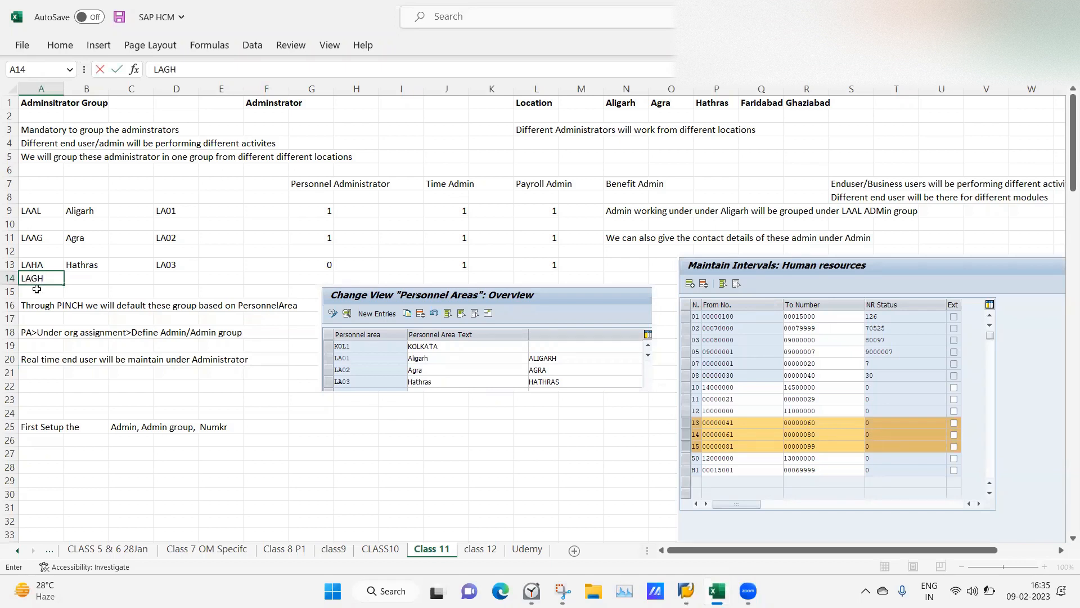
pyautogui.click(37, 289)
pyautogui.write('LAFA')
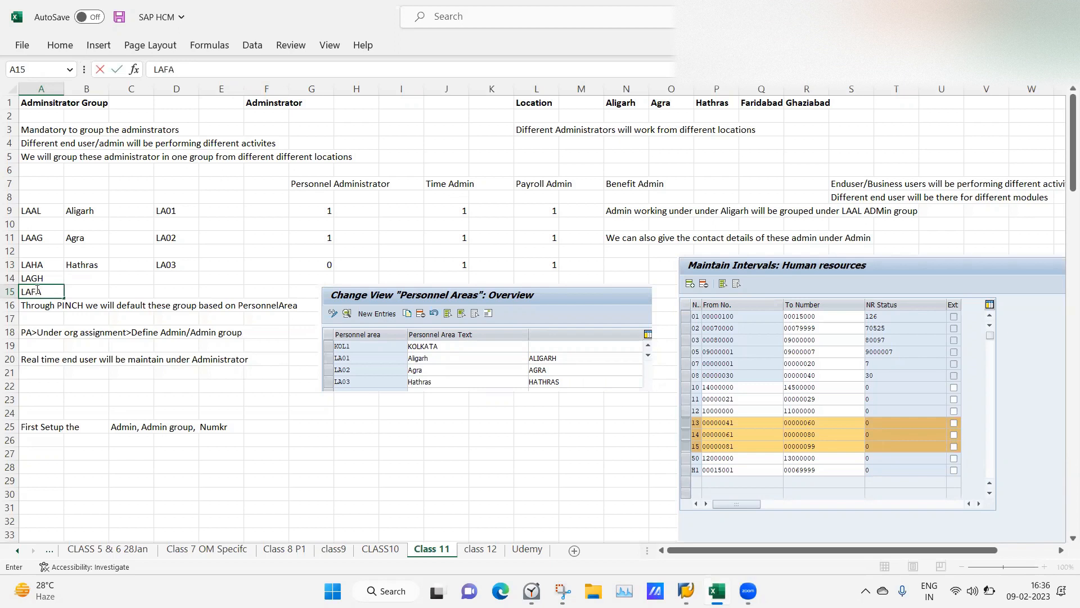
pyautogui.click(89, 279)
pyautogui.write('Ghazibad')
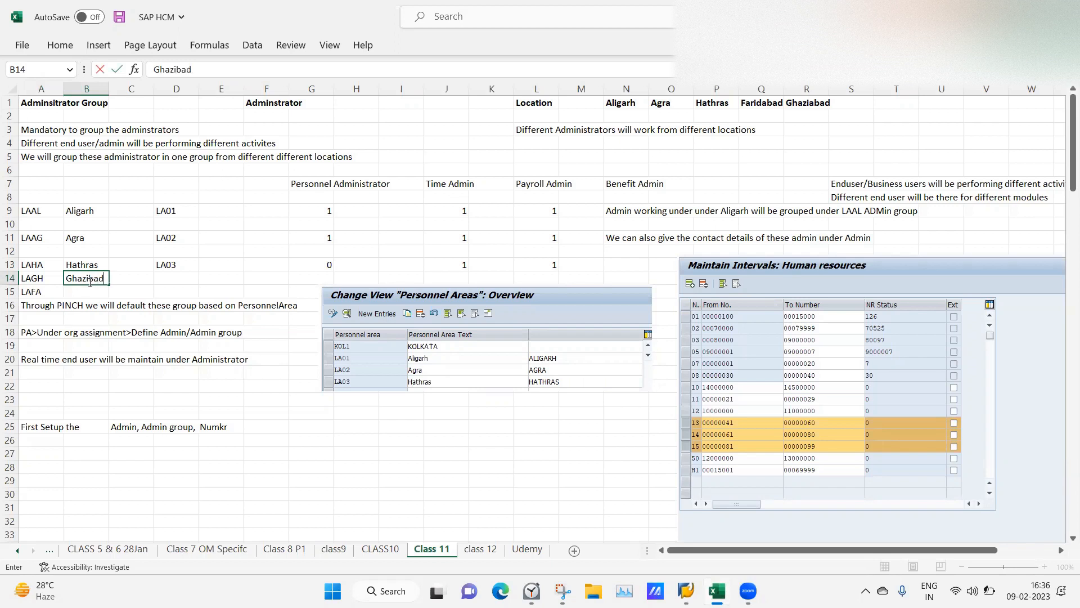
pyautogui.press('Return')
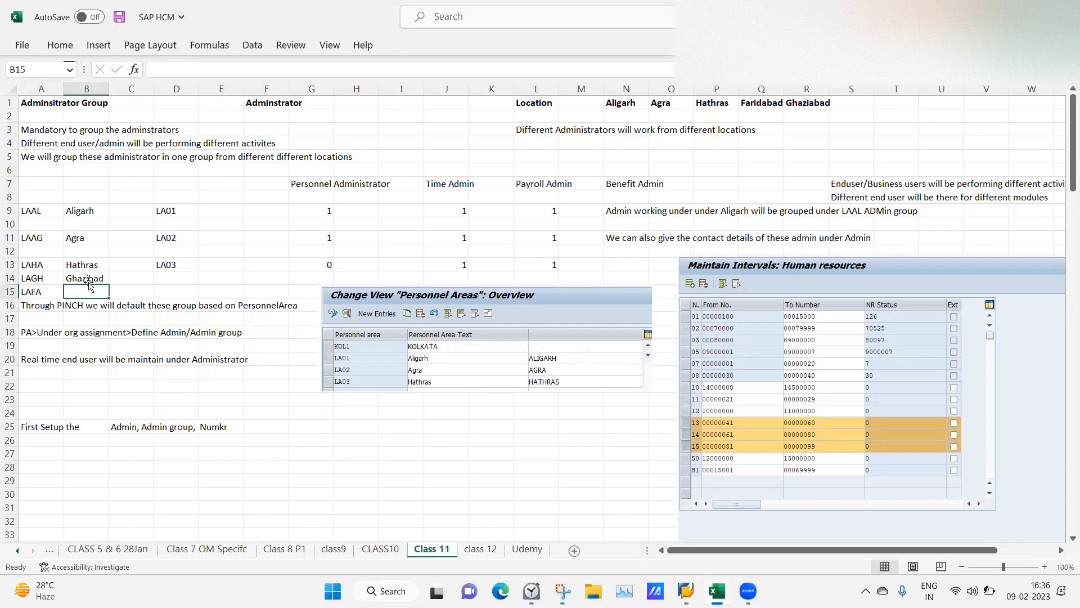
pyautogui.write('Fa')
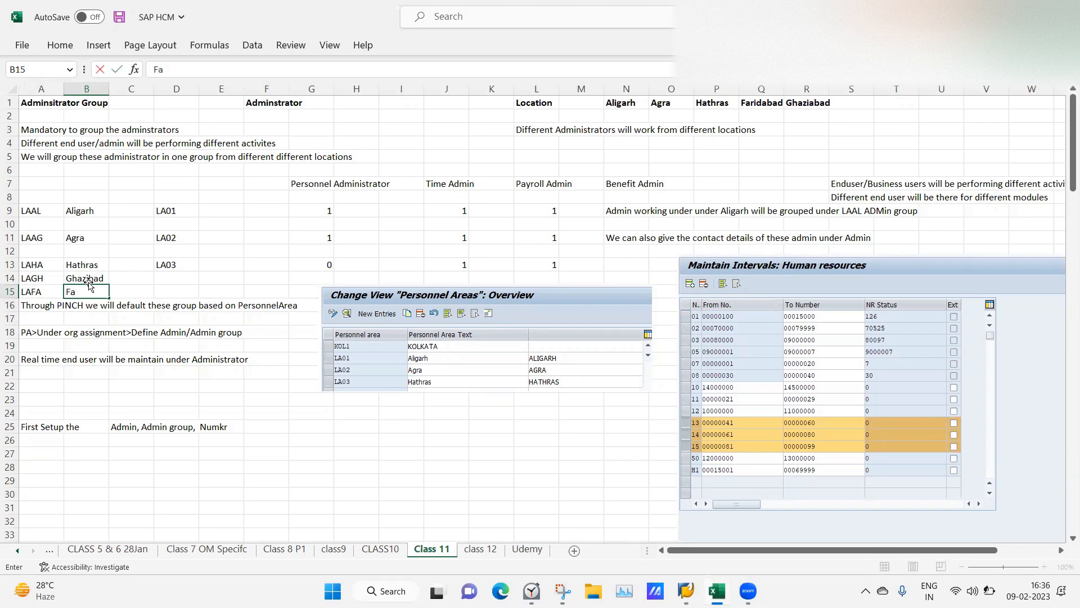
pyautogui.write('ridabad')
pyautogui.click(293, 387)
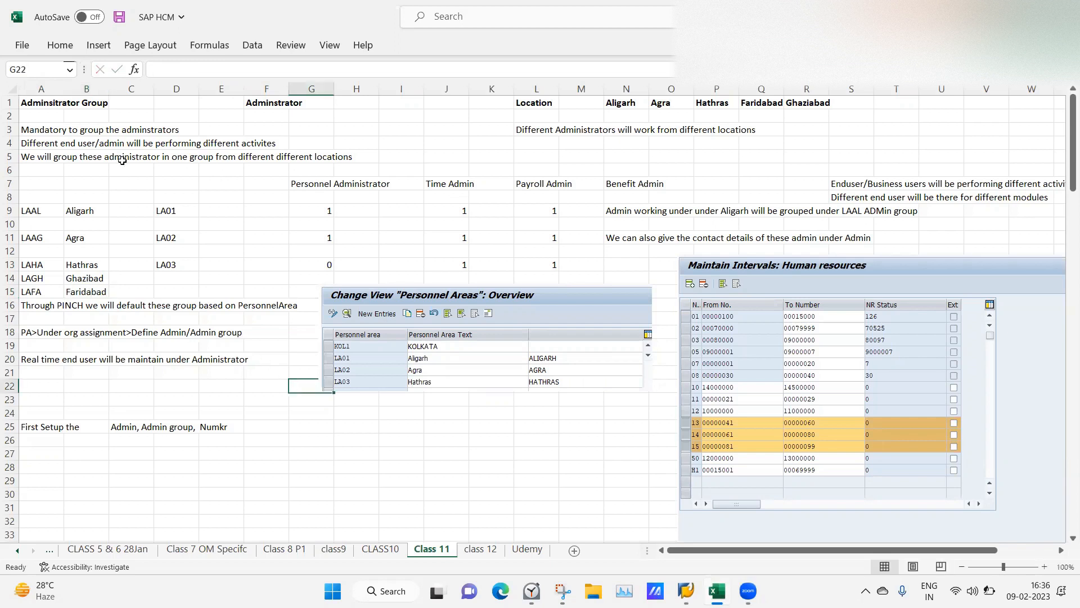
# Widen column B so the Ghazibad and Faridabad names fit.
pyautogui.moveTo(109, 90); pyautogui.dragTo(138, 90)
pyautogui.click(129, 466)
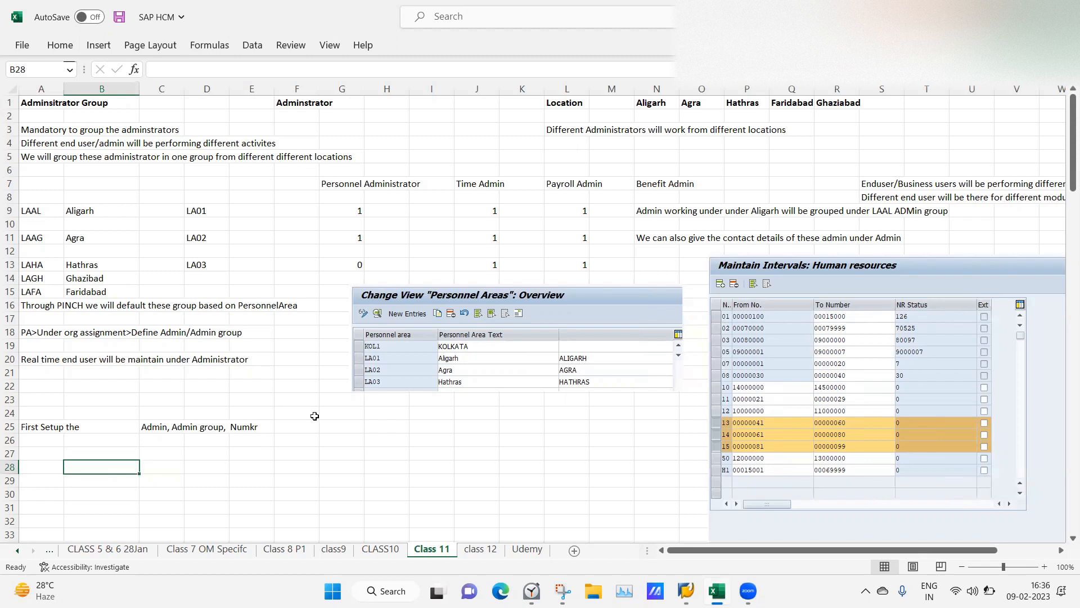
pyautogui.click(78, 279)
pyautogui.click(92, 289)
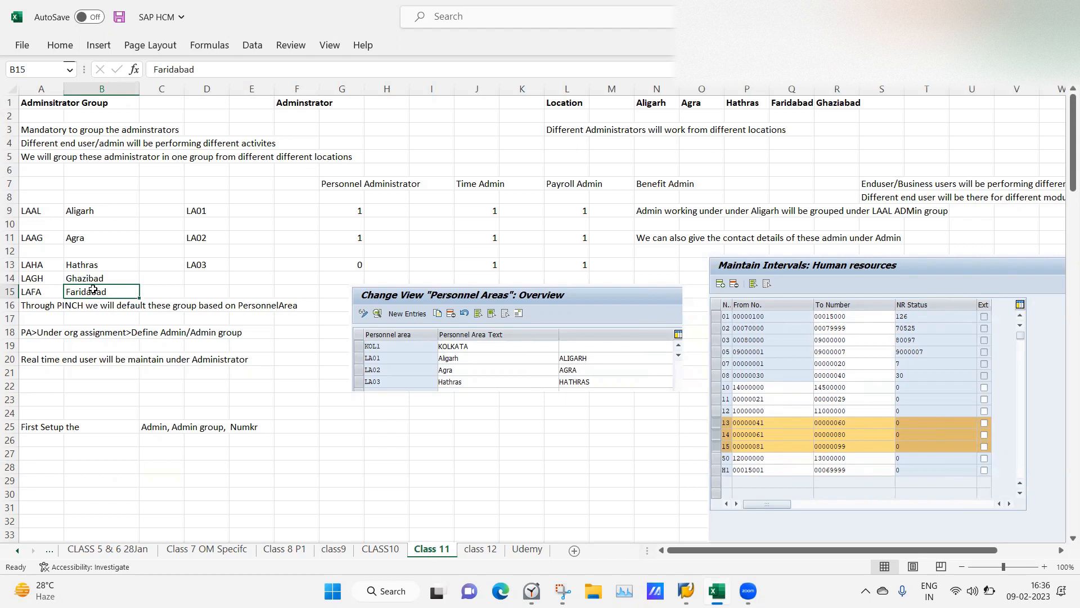
pyautogui.click(258, 290)
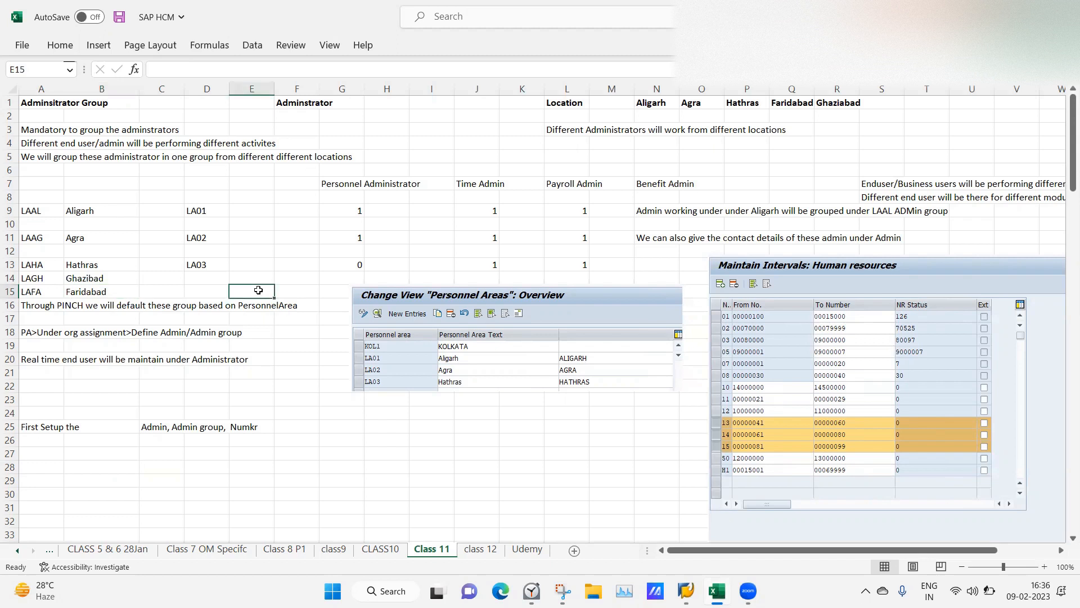
# Move the Personnel Areas screenshot to a new spot beside the notes.
pyautogui.moveTo(449, 321); pyautogui.dragTo(417, 366)
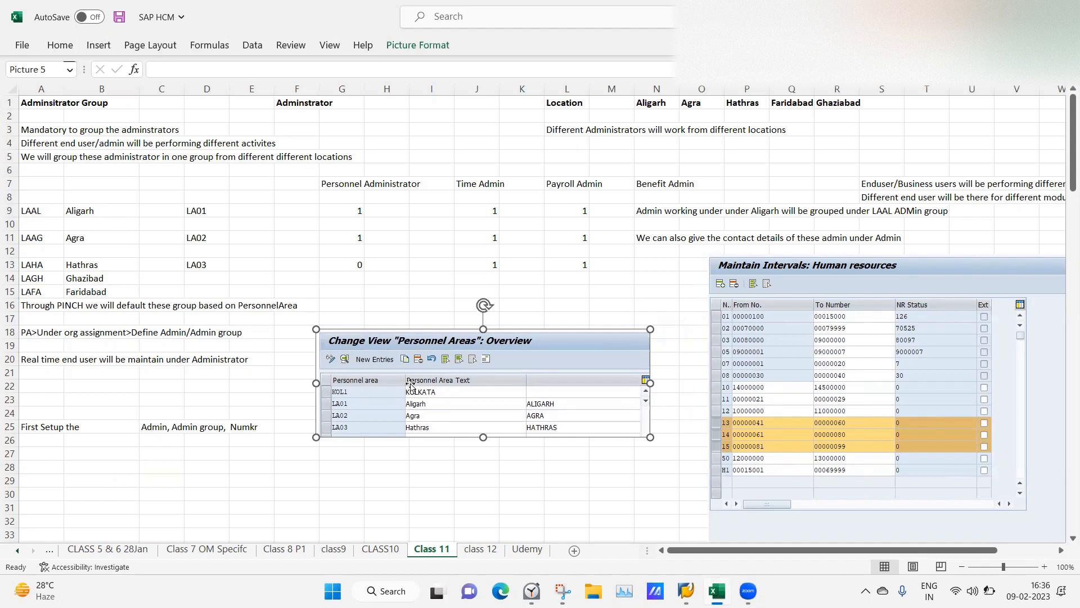
pyautogui.click(385, 293)
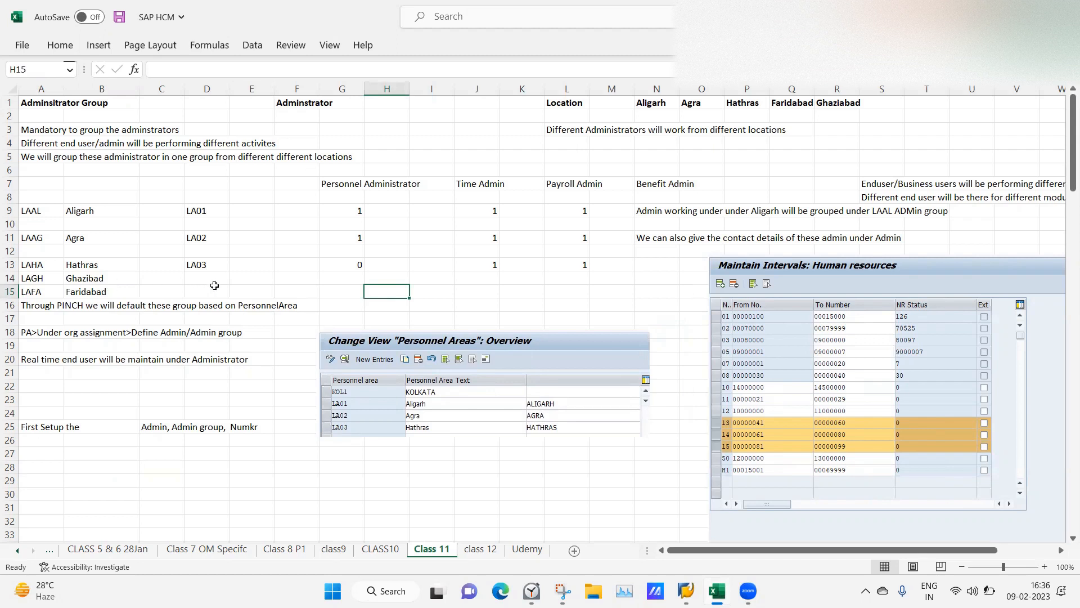
pyautogui.click(474, 307)
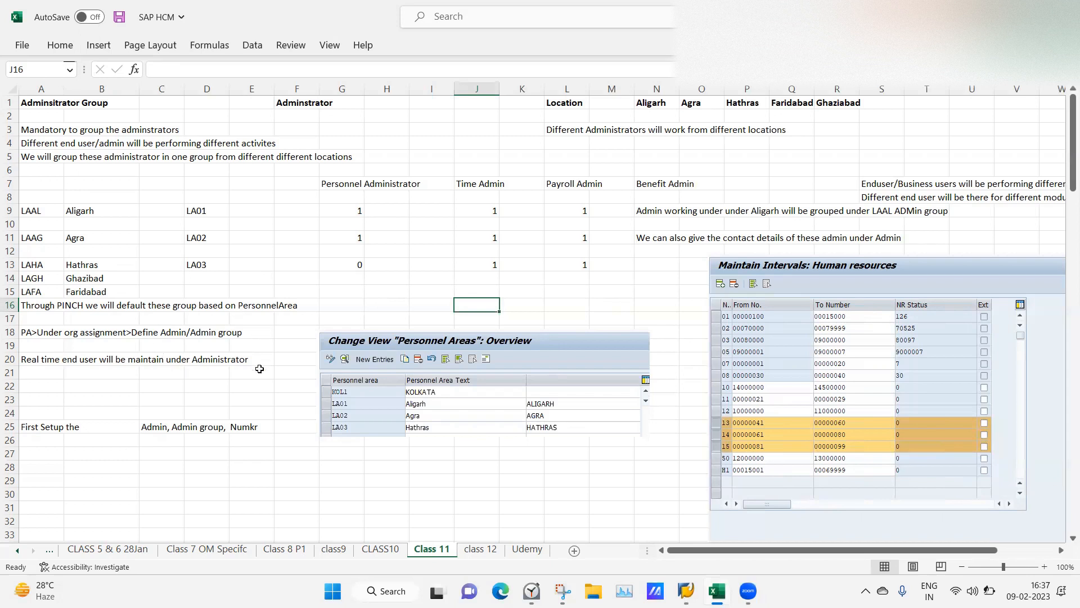
pyautogui.click(450, 363)
pyautogui.moveTo(451, 363); pyautogui.dragTo(473, 328)
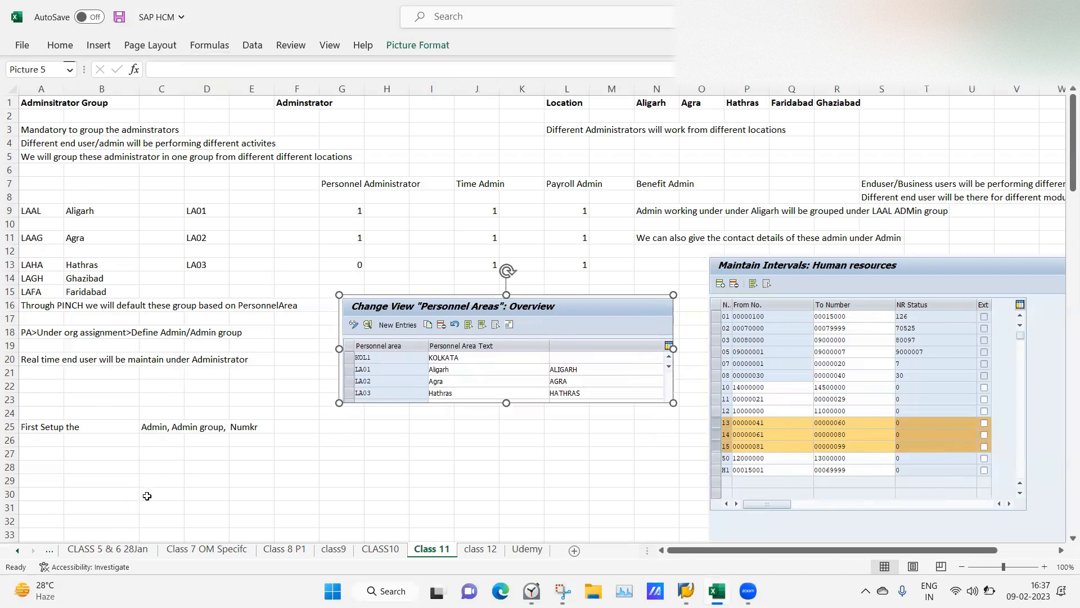
# Glance at the Class 1 23Jan sheet, then nudge the Personnel Areas screenshot slightly up on Class 11.
pyautogui.click(18, 551)
pyautogui.click(18, 551)
pyautogui.click(18, 551)
pyautogui.click(18, 551)
pyautogui.click(18, 551)
pyautogui.click(18, 551)
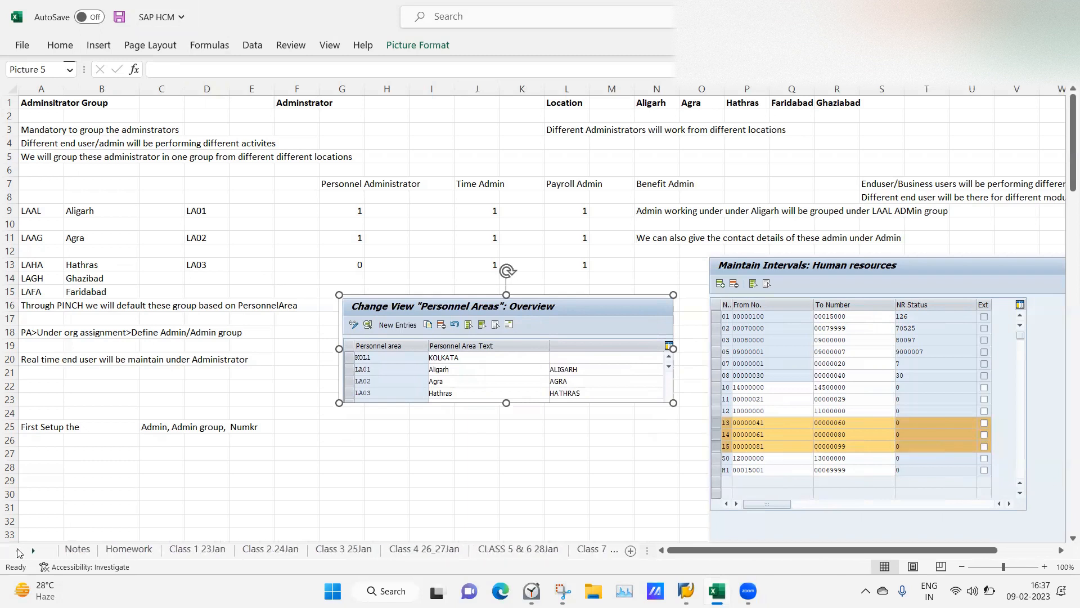
pyautogui.click(192, 550)
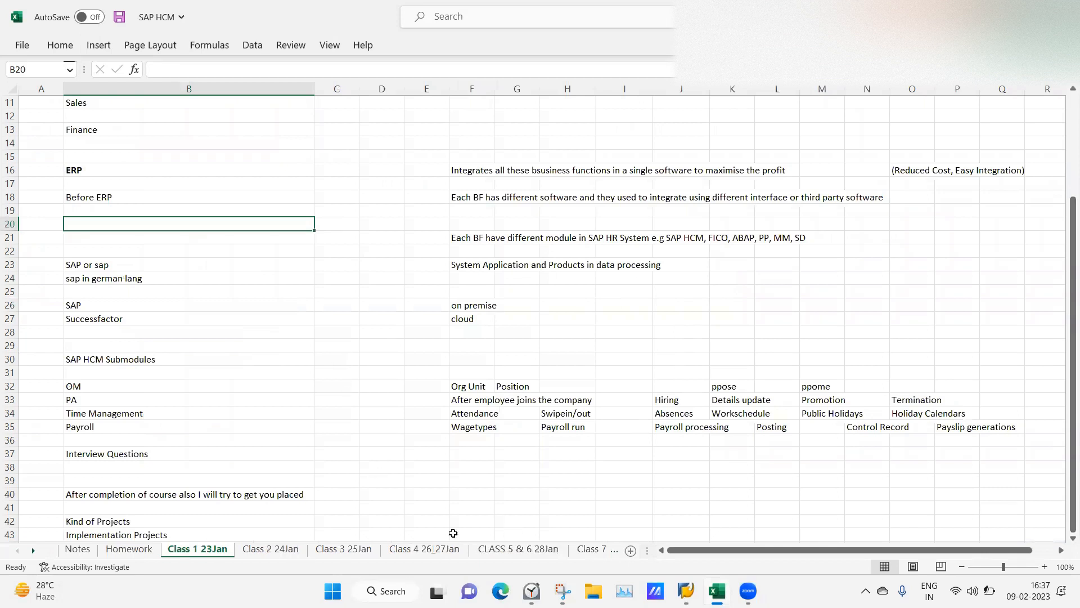
pyautogui.click(34, 551)
pyautogui.click(34, 551)
pyautogui.click(34, 551)
pyautogui.click(33, 551)
pyautogui.click(34, 550)
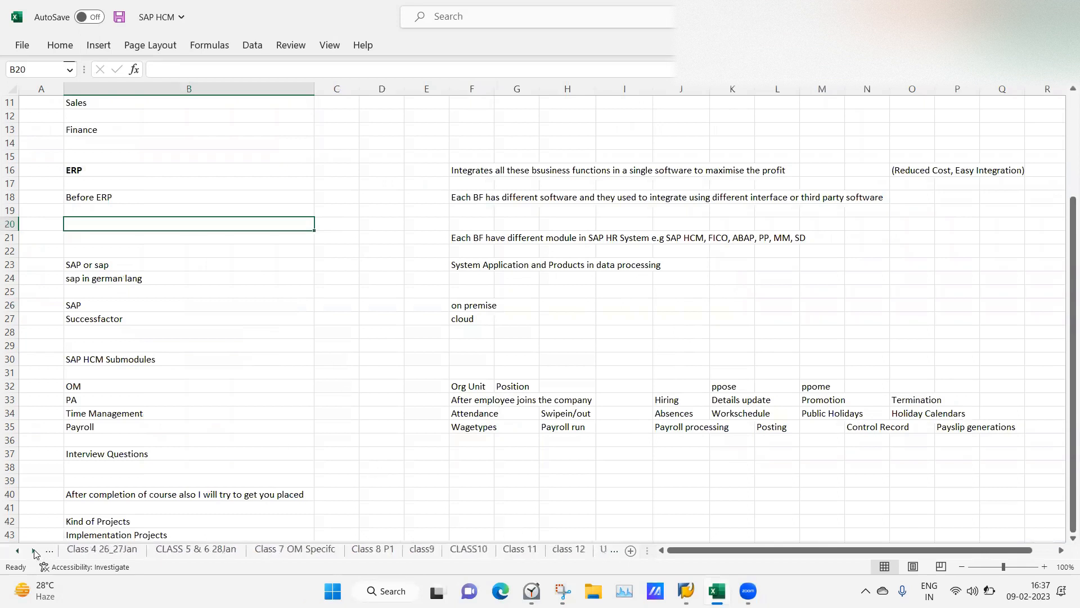
pyautogui.click(517, 549)
pyautogui.click(420, 456)
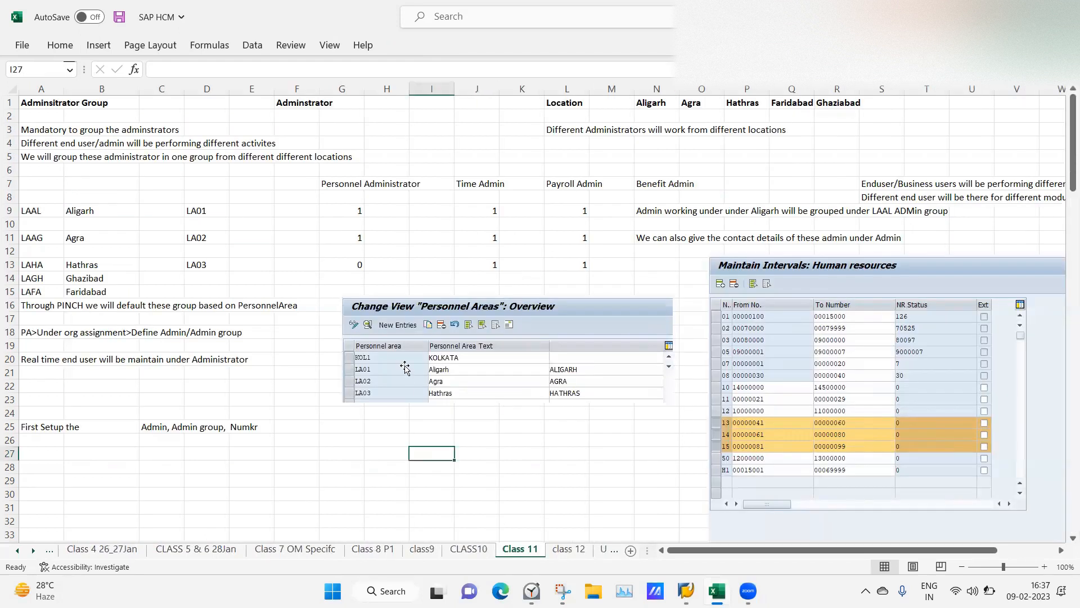
pyautogui.moveTo(452, 355); pyautogui.dragTo(462, 336)
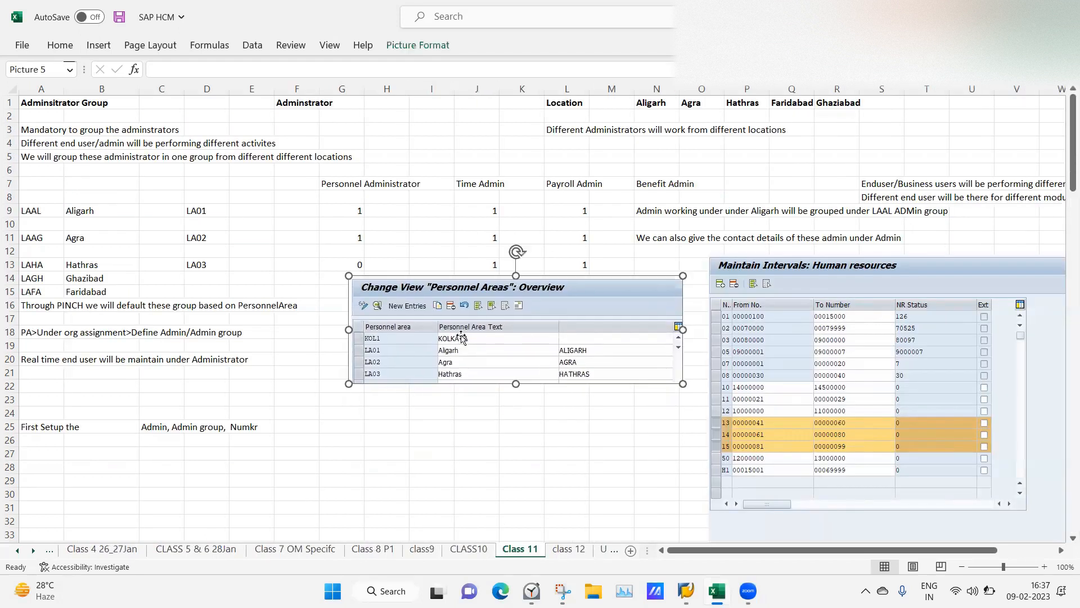
pyautogui.click(437, 440)
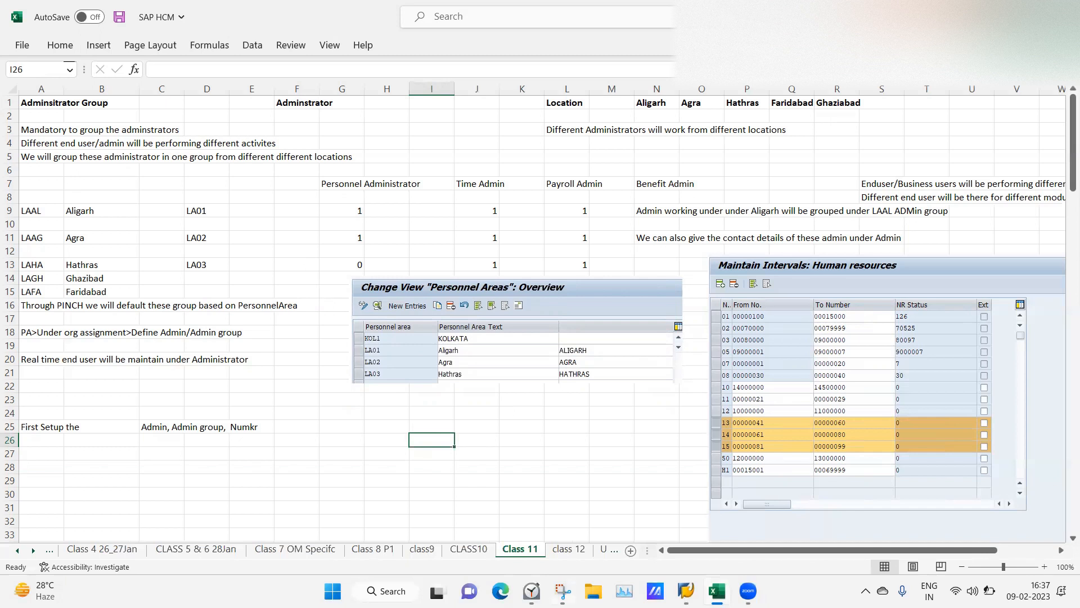
pyautogui.click(562, 591)
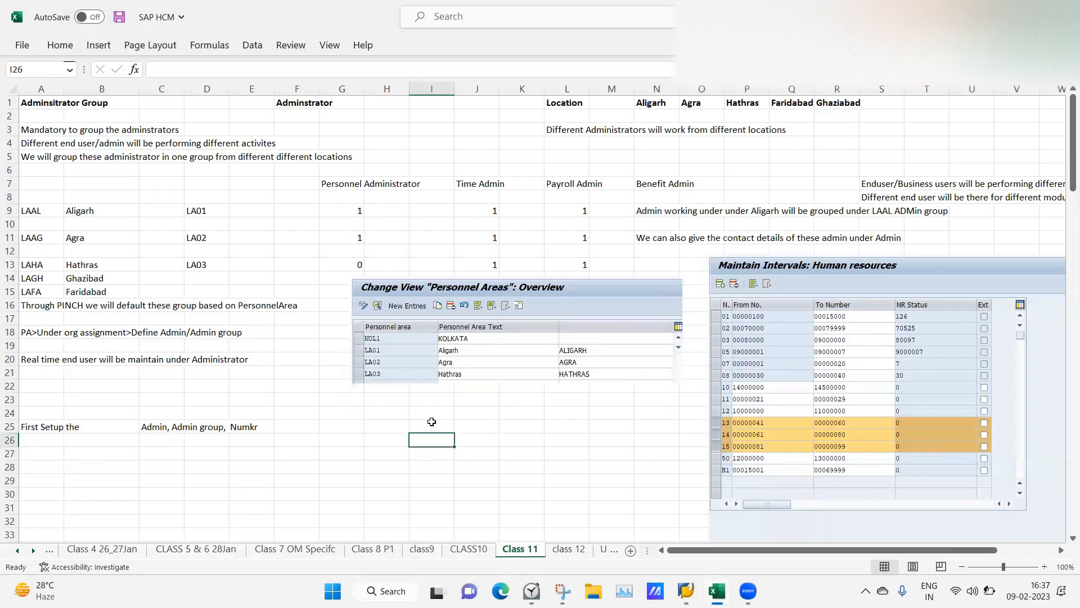
# Dismiss the Snipping Tool capture and bring the SAP Display IMG window back to the front.
pyautogui.click(431, 424)
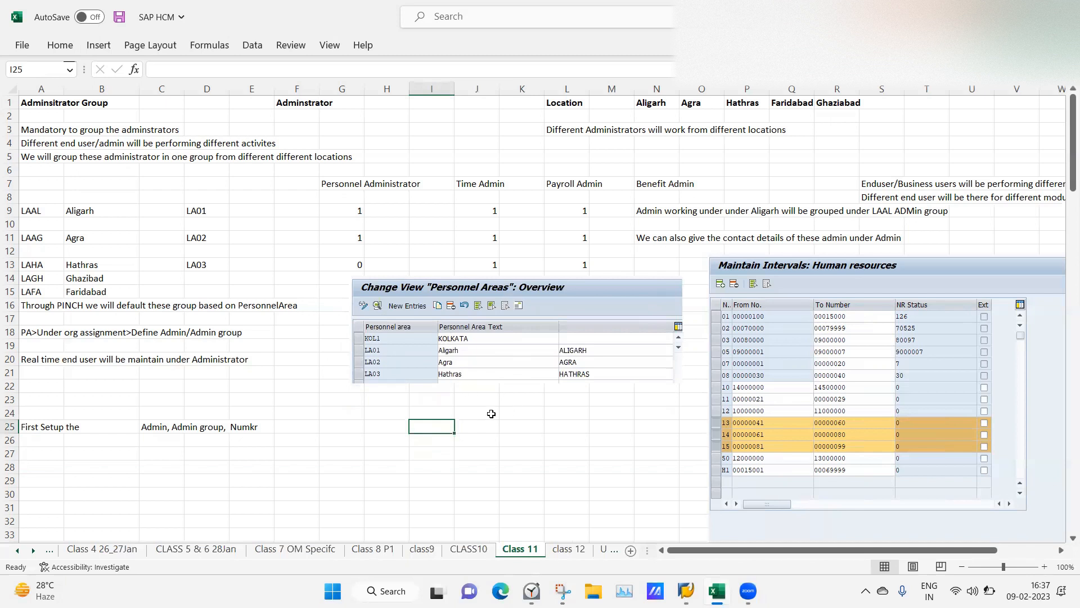
pyautogui.click(686, 590)
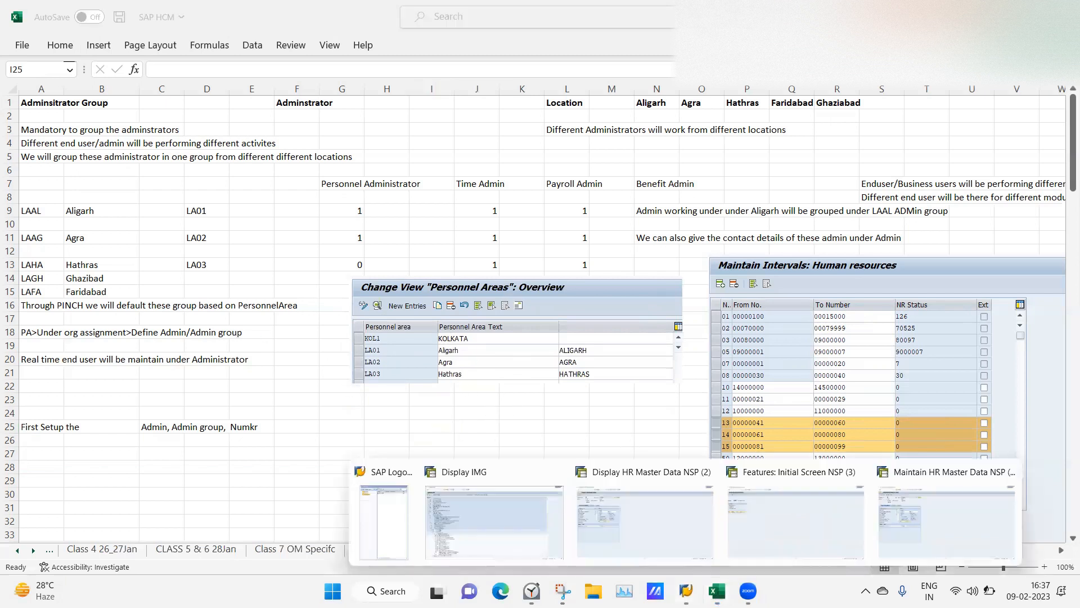
pyautogui.click(451, 500)
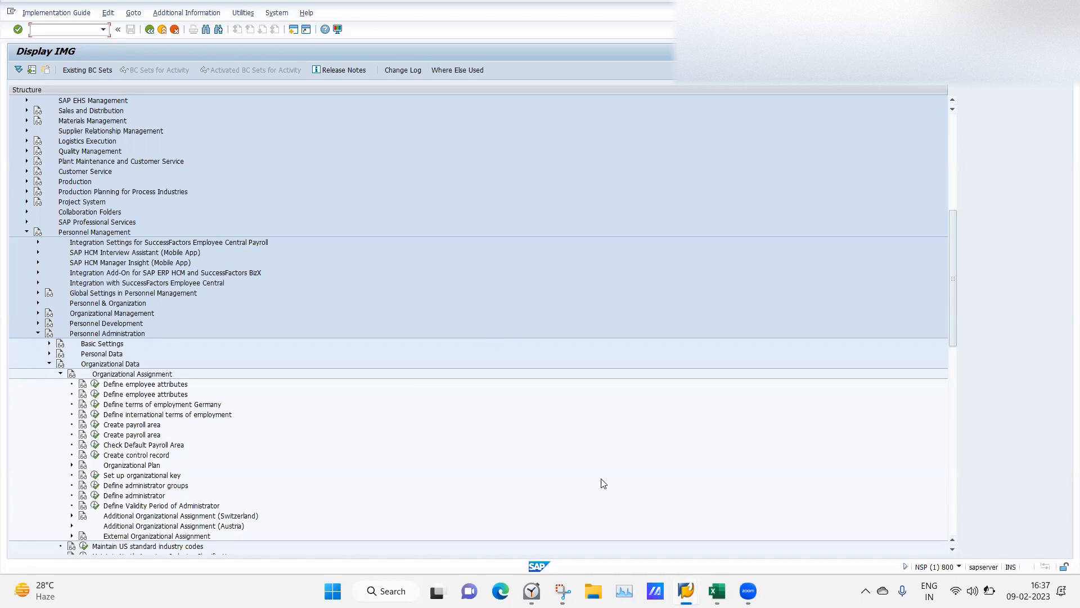
pyautogui.click(717, 591)
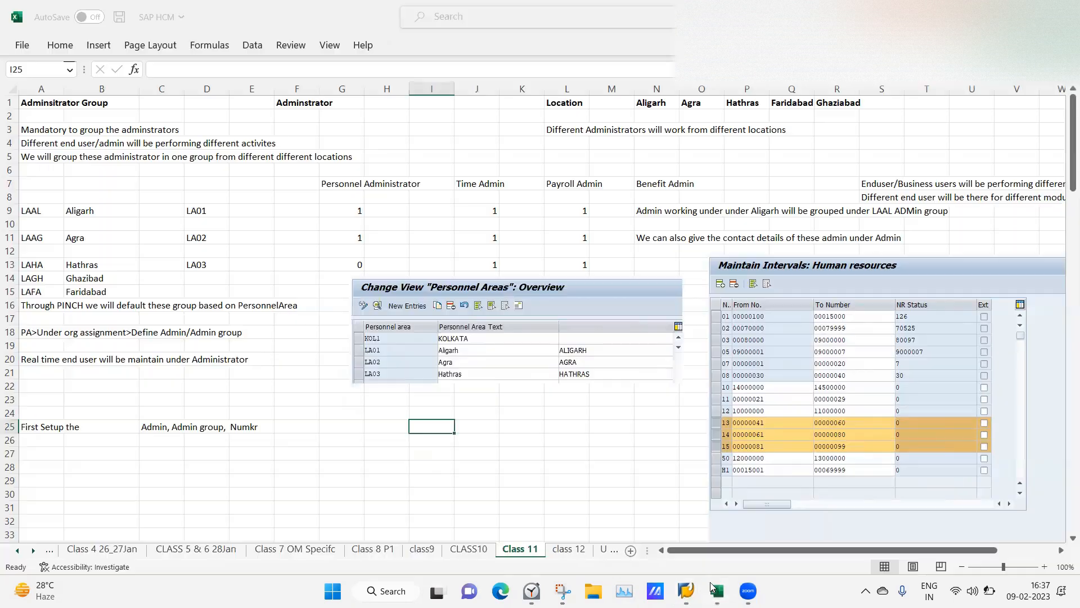
pyautogui.click(262, 401)
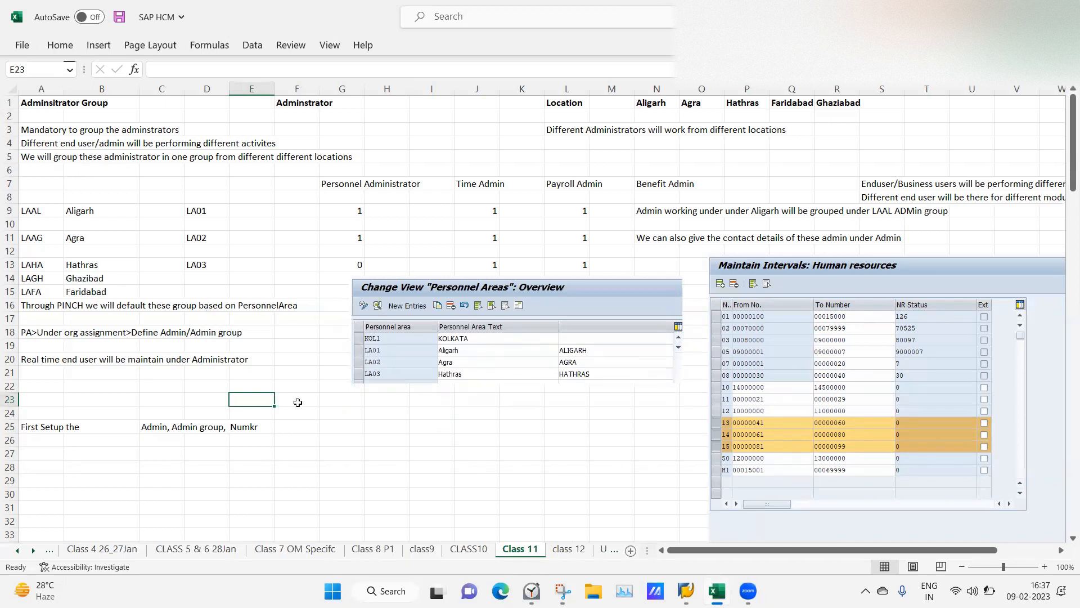
pyautogui.click(686, 591)
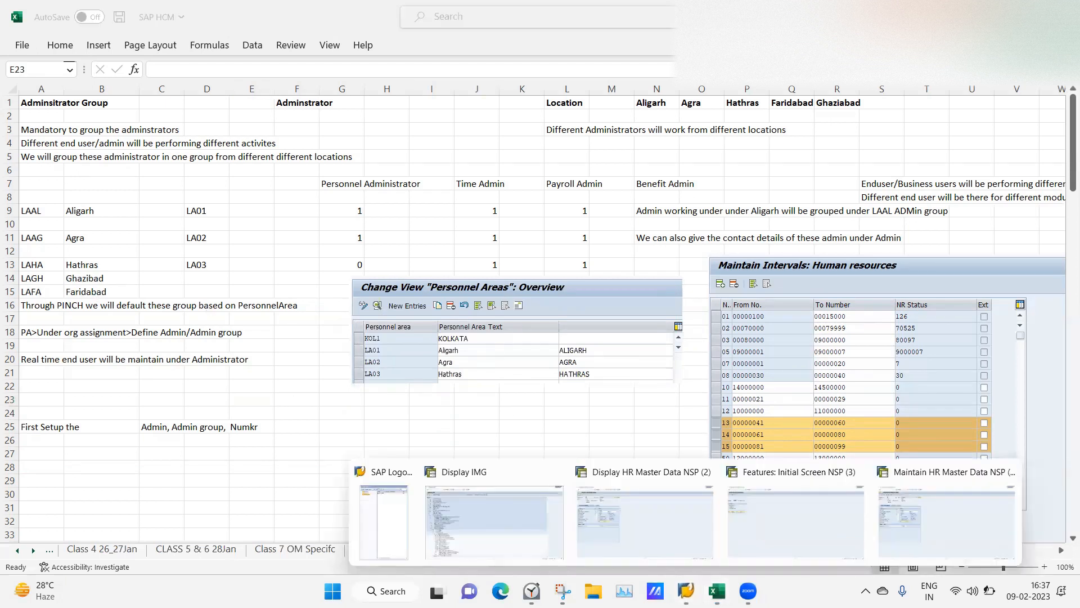
pyautogui.click(535, 535)
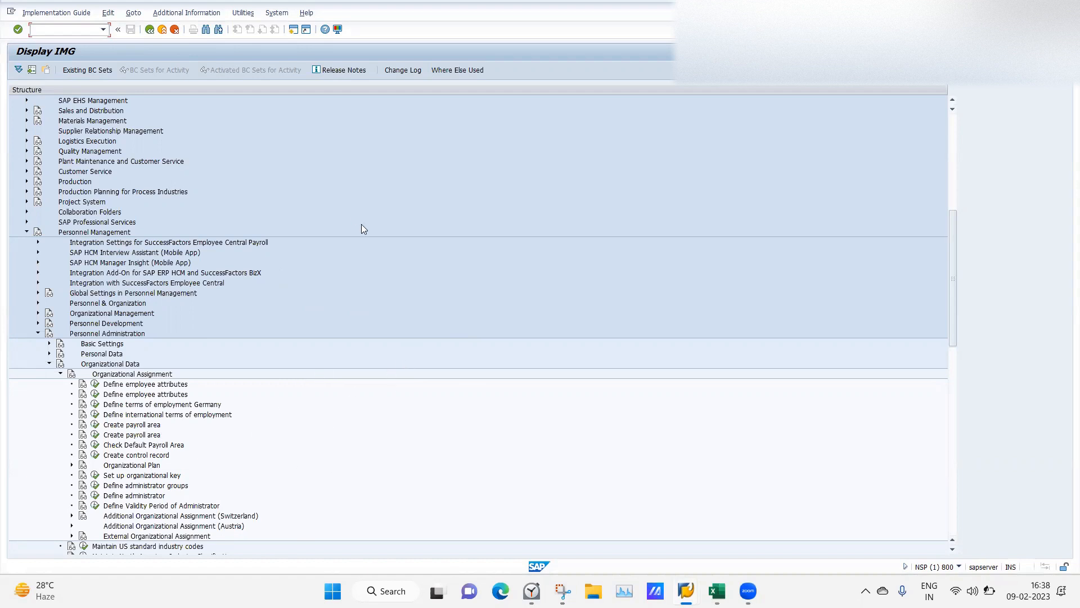
# Briefly check the Excel notes, then return to the SAP implementation guide.
pyautogui.click(717, 587)
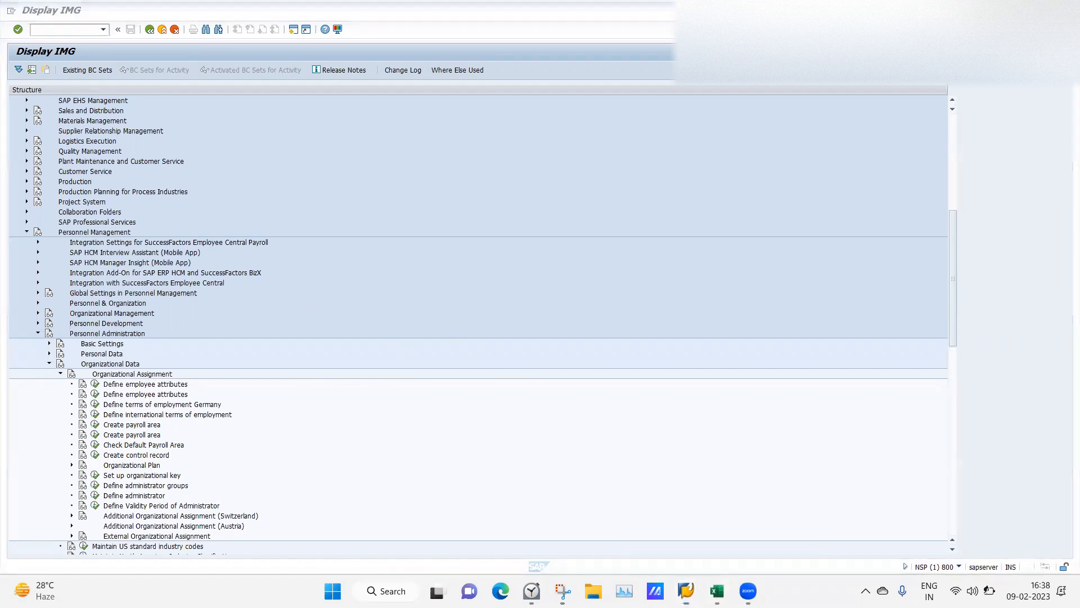
pyautogui.click(717, 591)
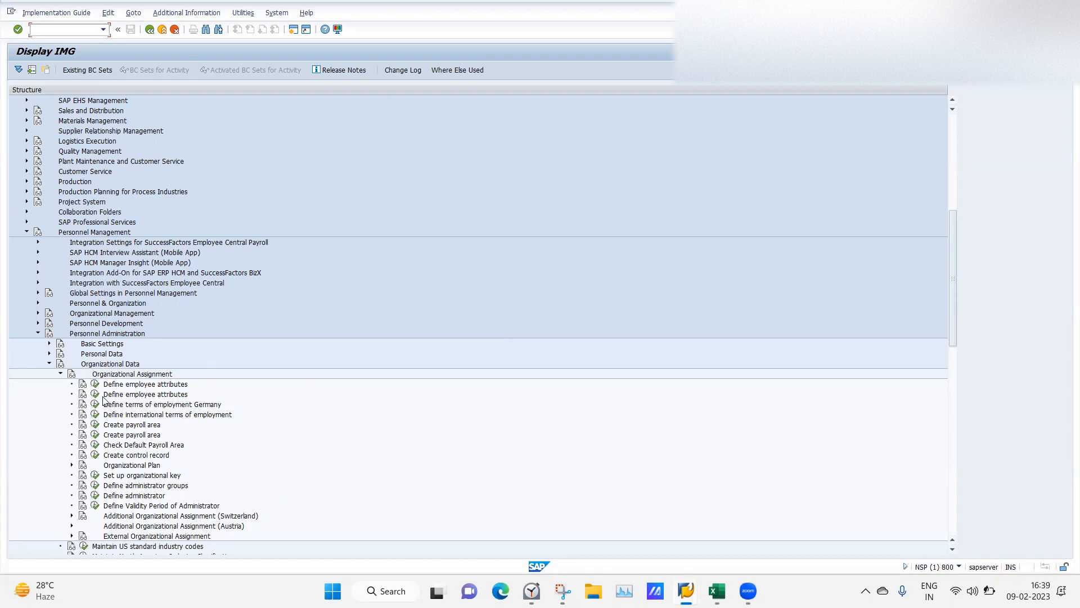
# Open feature PINCH from Define administrator groups and expand WERKS to LA04 Ghaziabaad's group LAGH.
pyautogui.click(96, 486)
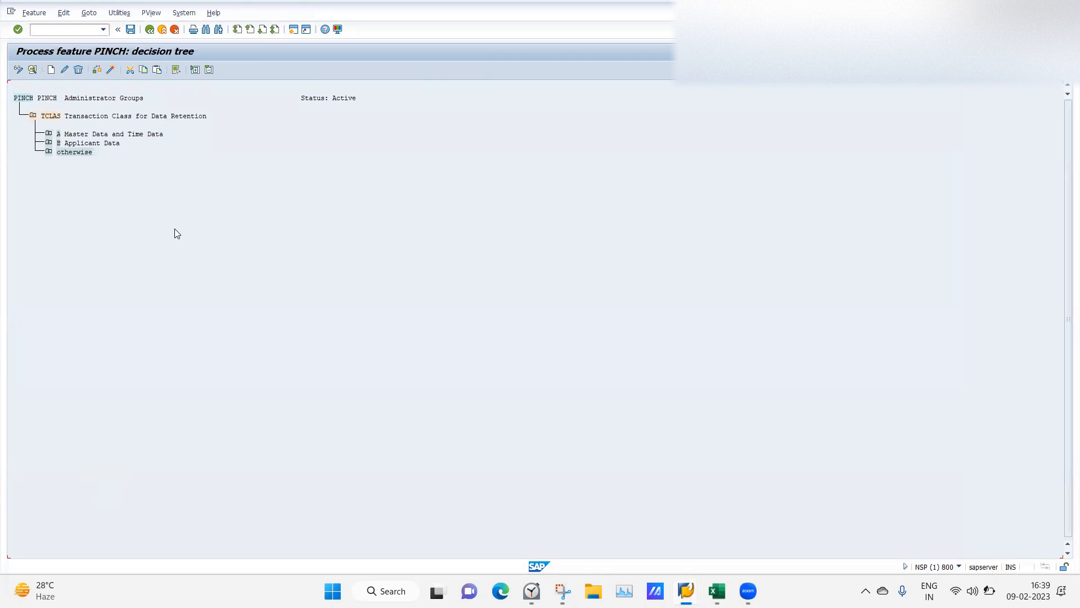
pyautogui.click(150, 30)
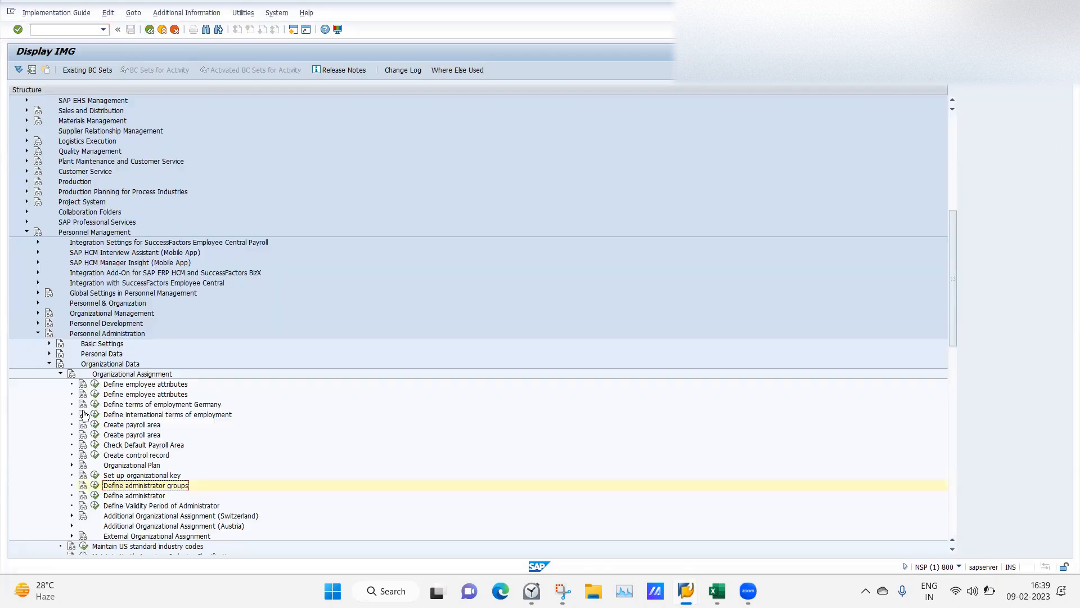
pyautogui.click(95, 488)
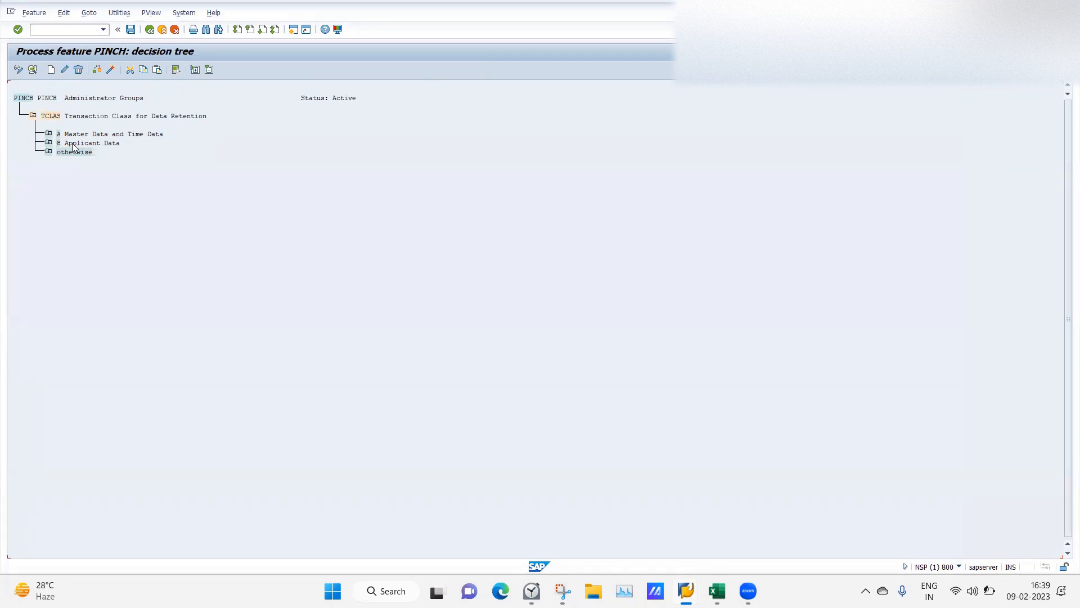
pyautogui.click(48, 135)
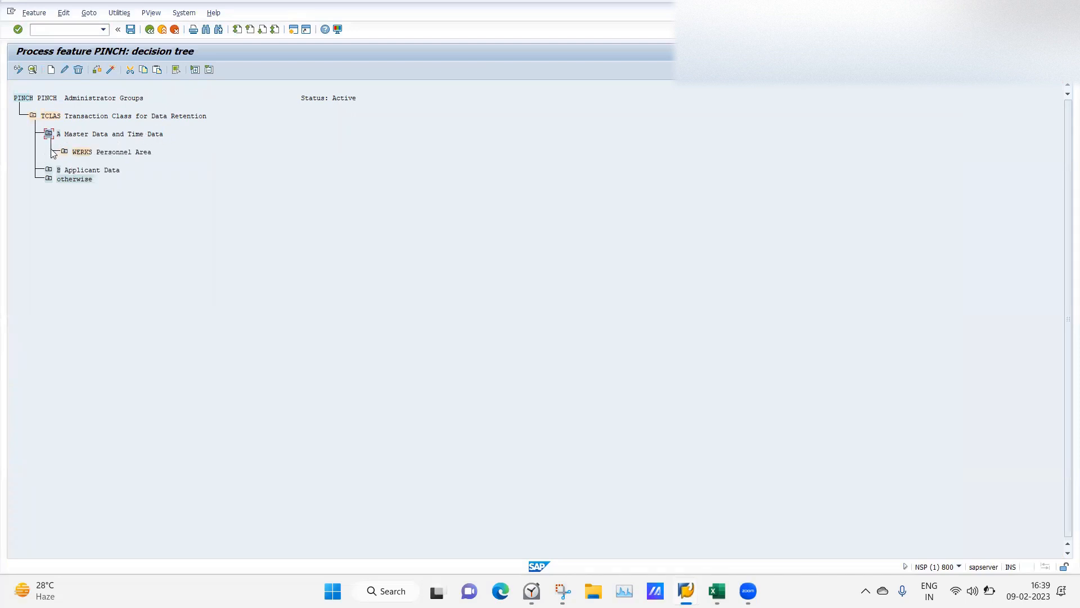
pyautogui.click(64, 153)
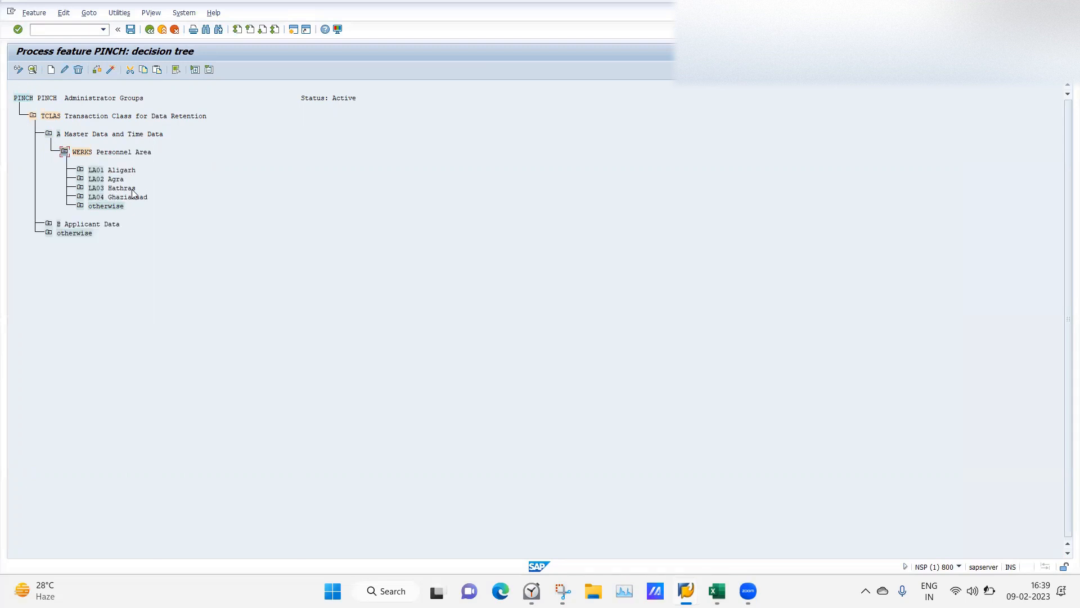
pyautogui.click(80, 197)
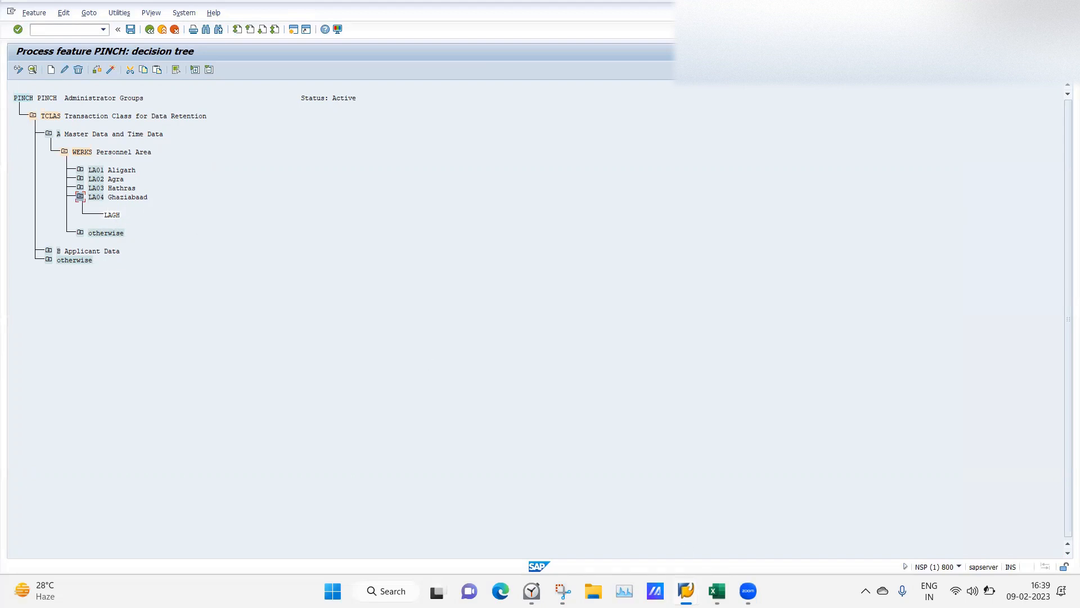
pyautogui.click(717, 591)
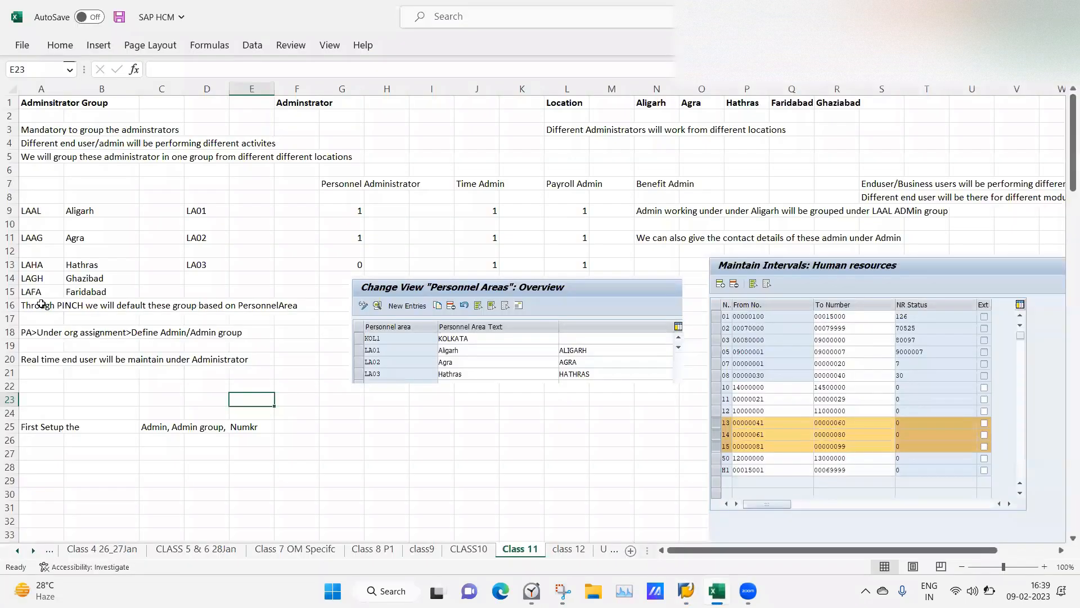
# Add personnel area LA05 Faridabad as a new value under the WERKS node of PINCH.
pyautogui.moveTo(685, 591)
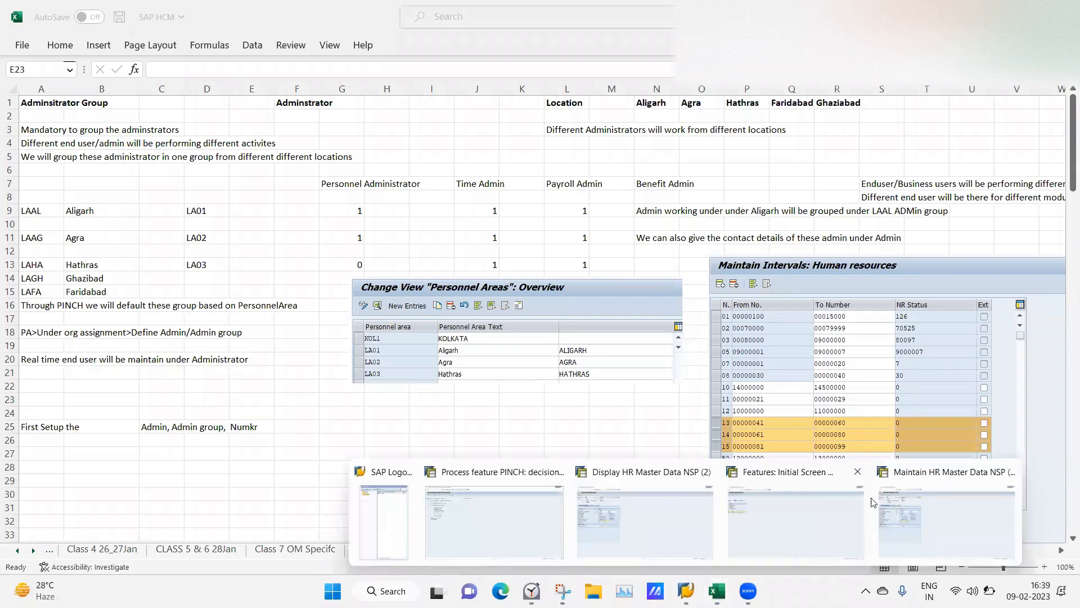
pyautogui.click(509, 524)
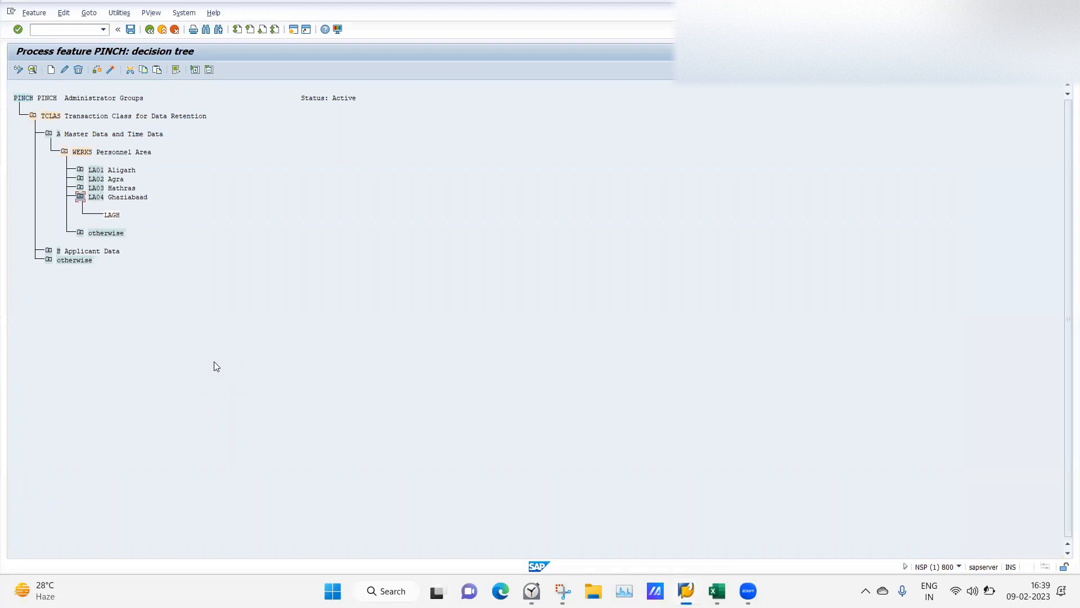
pyautogui.click(80, 197)
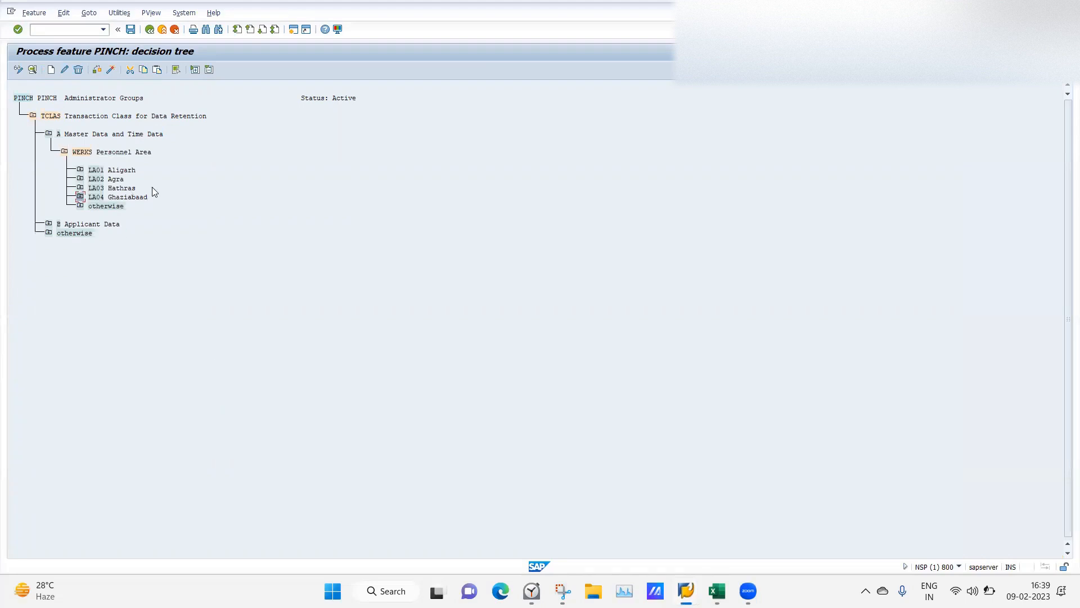
pyautogui.click(82, 153)
pyautogui.click(51, 70)
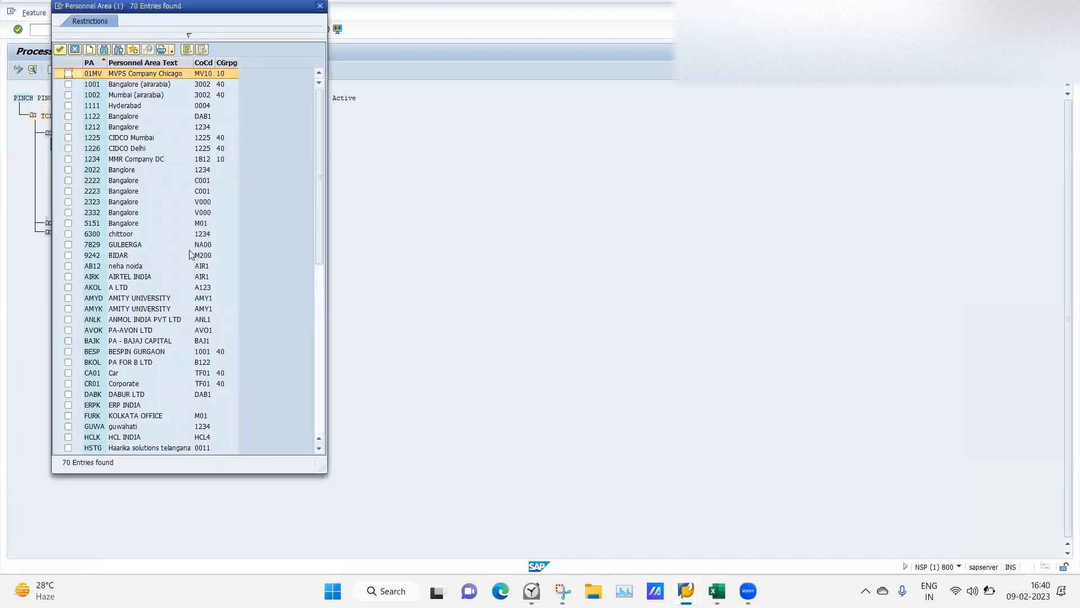
pyautogui.click(322, 378)
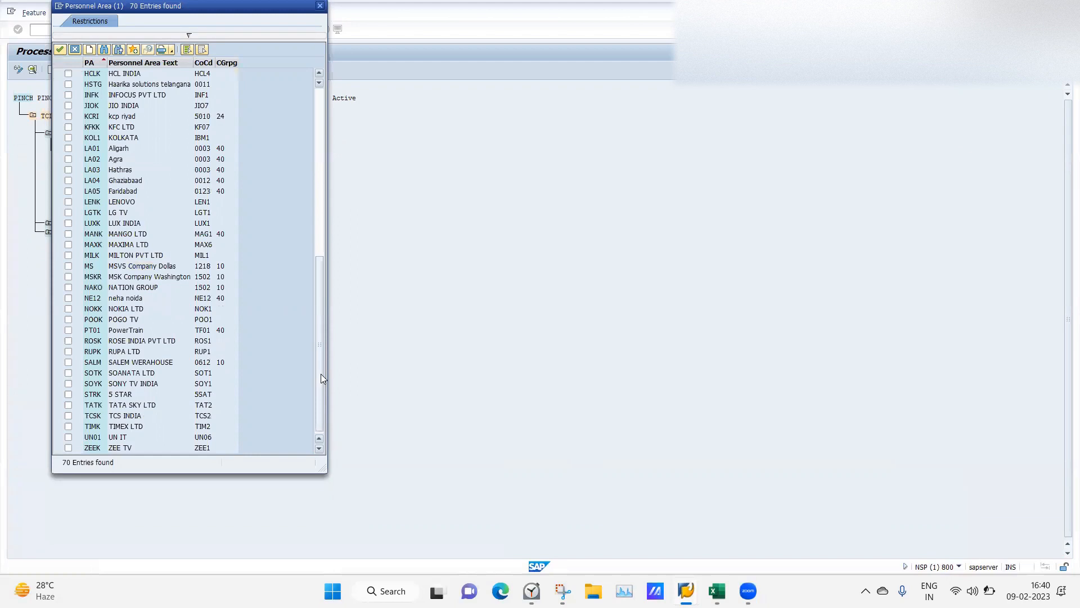
pyautogui.click(69, 192)
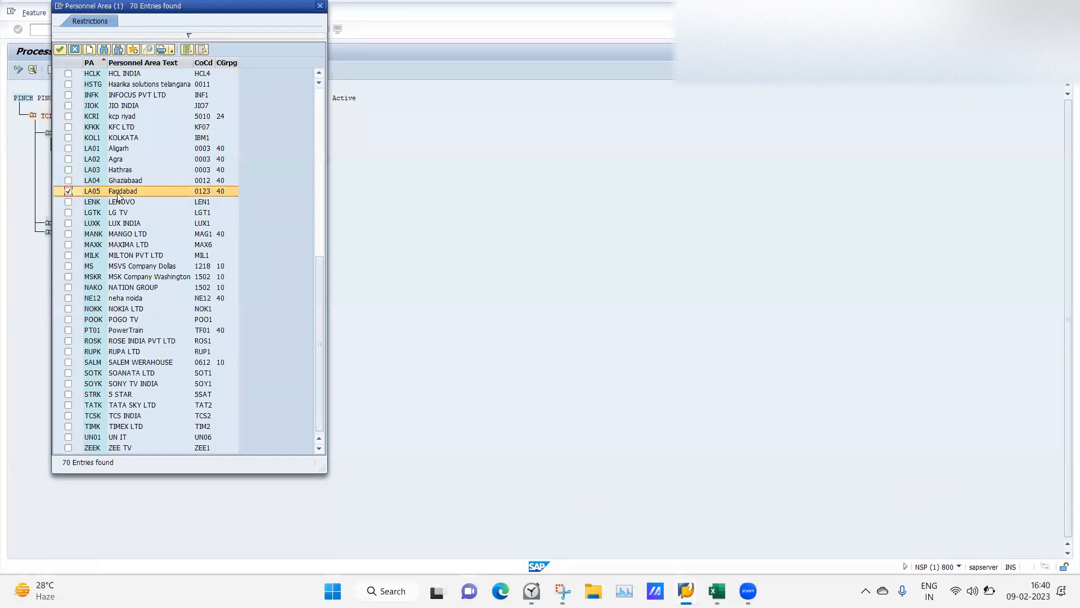
pyautogui.click(61, 50)
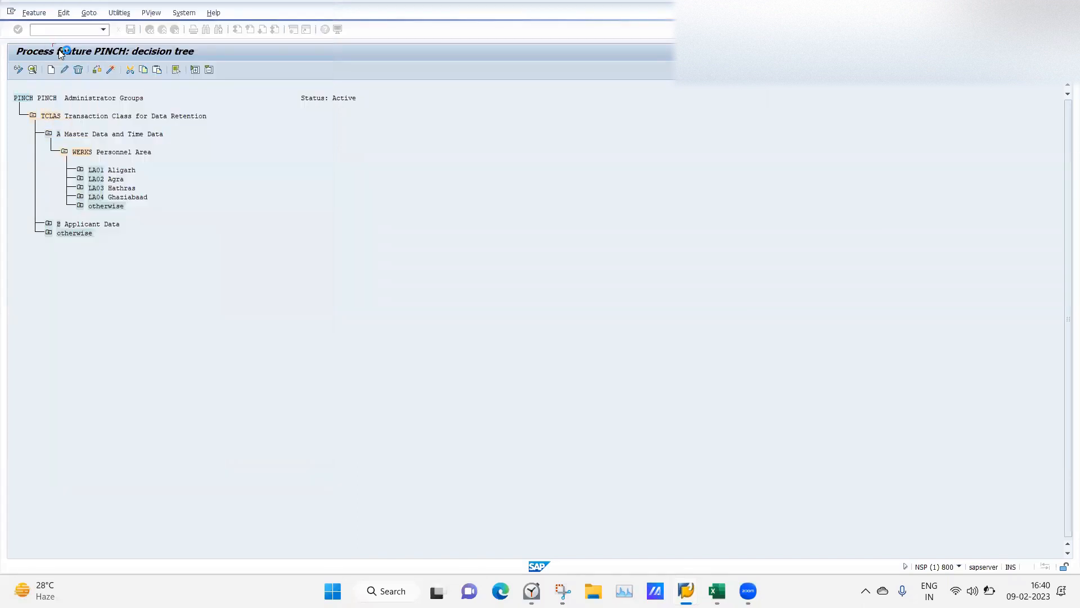
# Give LA05 Faridabad the return value LAFA and check the PINCH tree for errors.
pyautogui.click(94, 172)
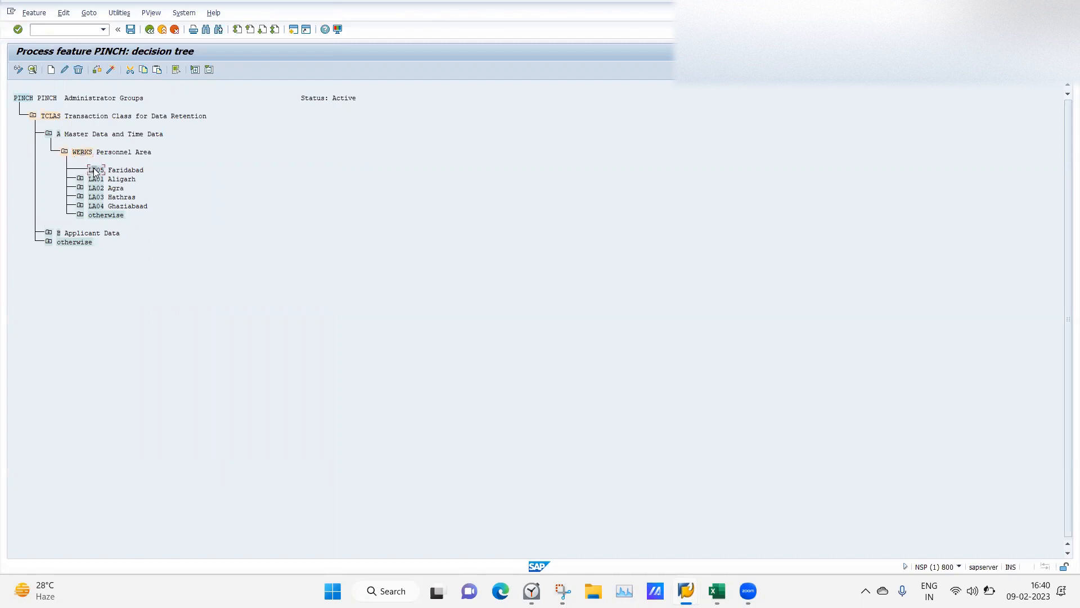
pyautogui.click(51, 69)
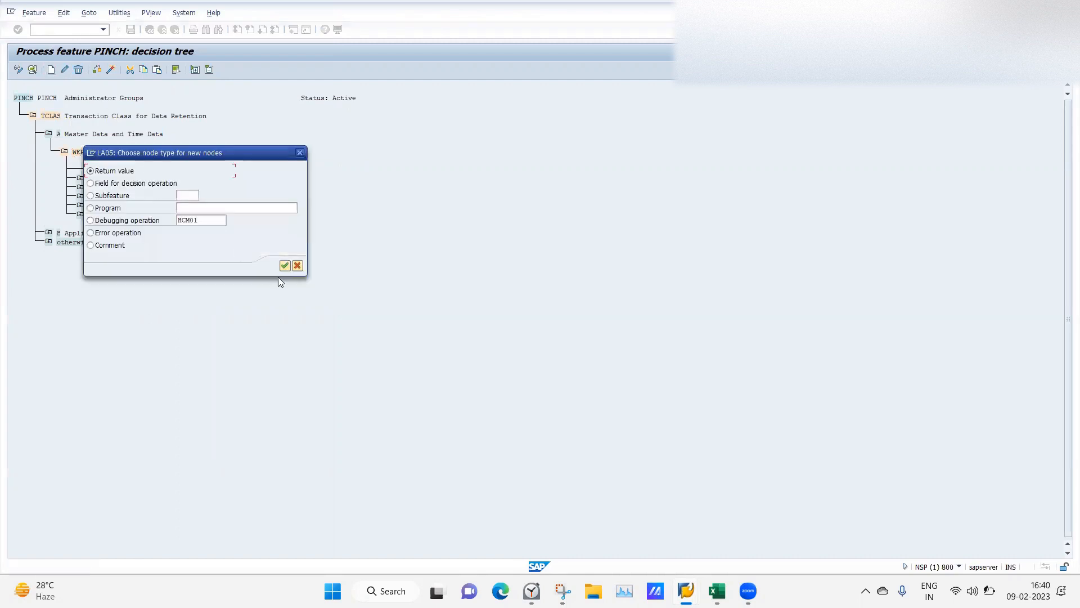
pyautogui.click(285, 266)
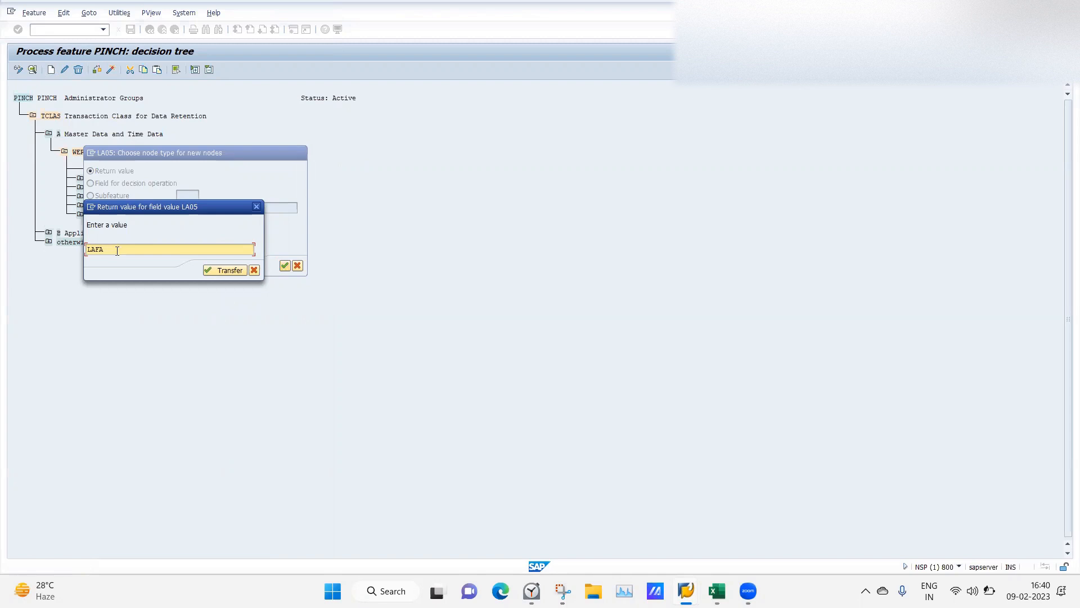
pyautogui.click(223, 270)
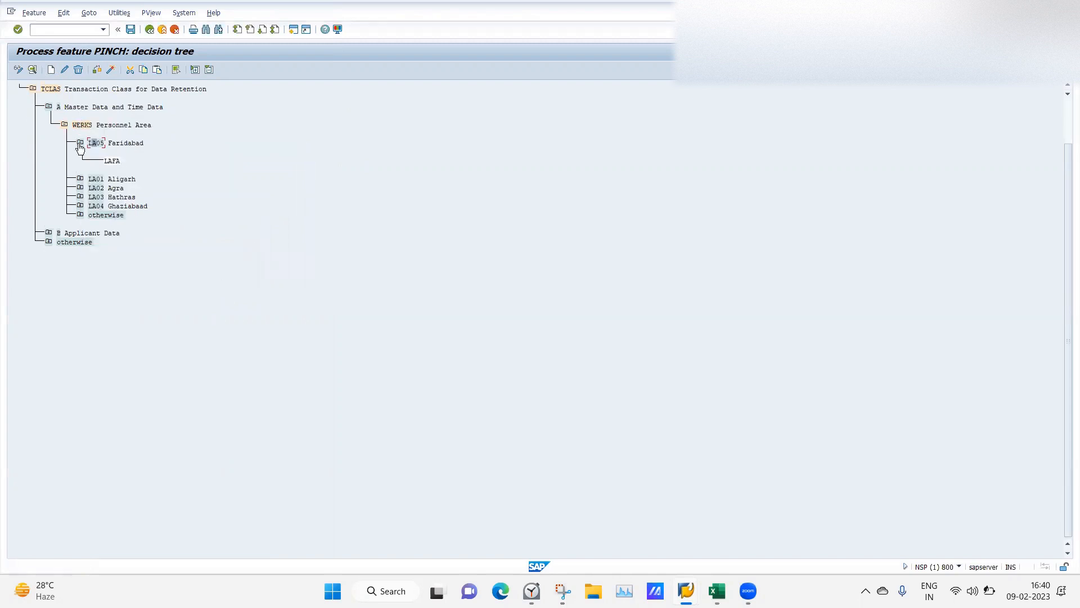
pyautogui.click(97, 70)
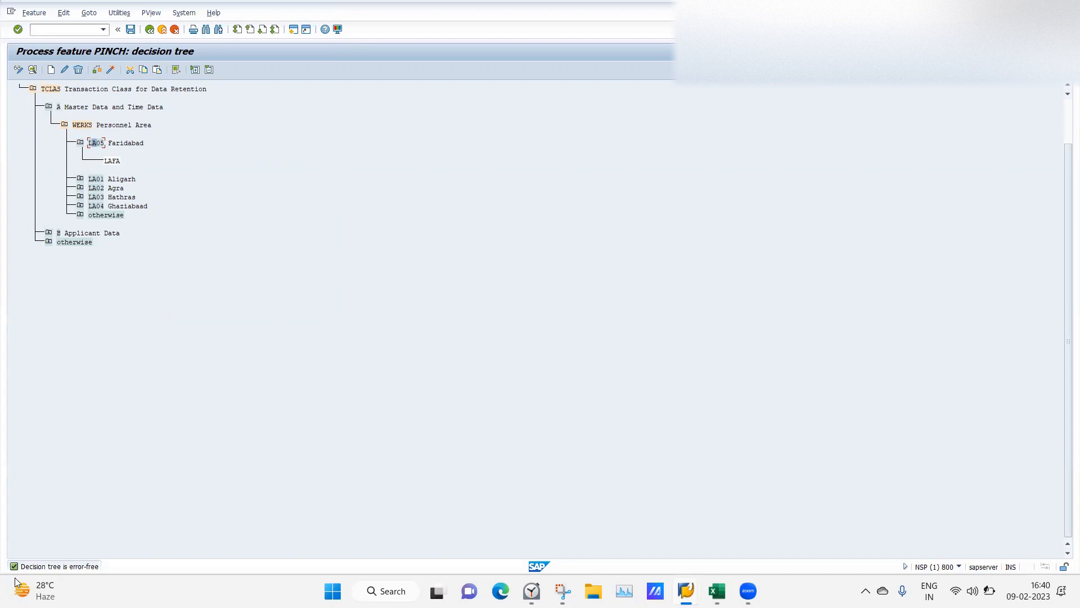
pyautogui.moveTo(25, 578)
# Activate and save the changed PINCH feature under a customizing request, then go back to the IMG.
pyautogui.click(111, 70)
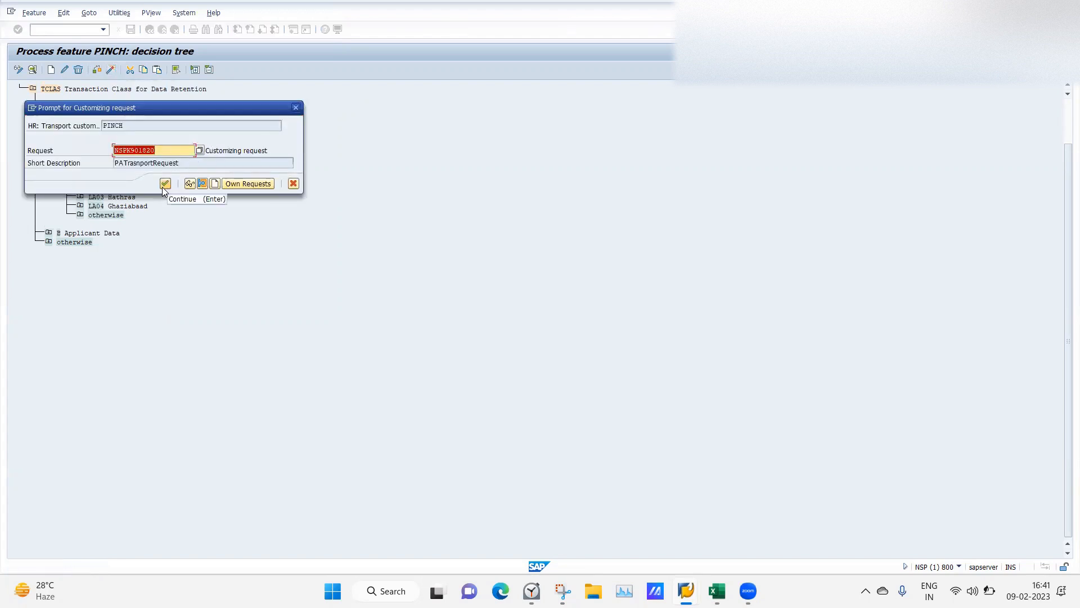
pyautogui.click(164, 186)
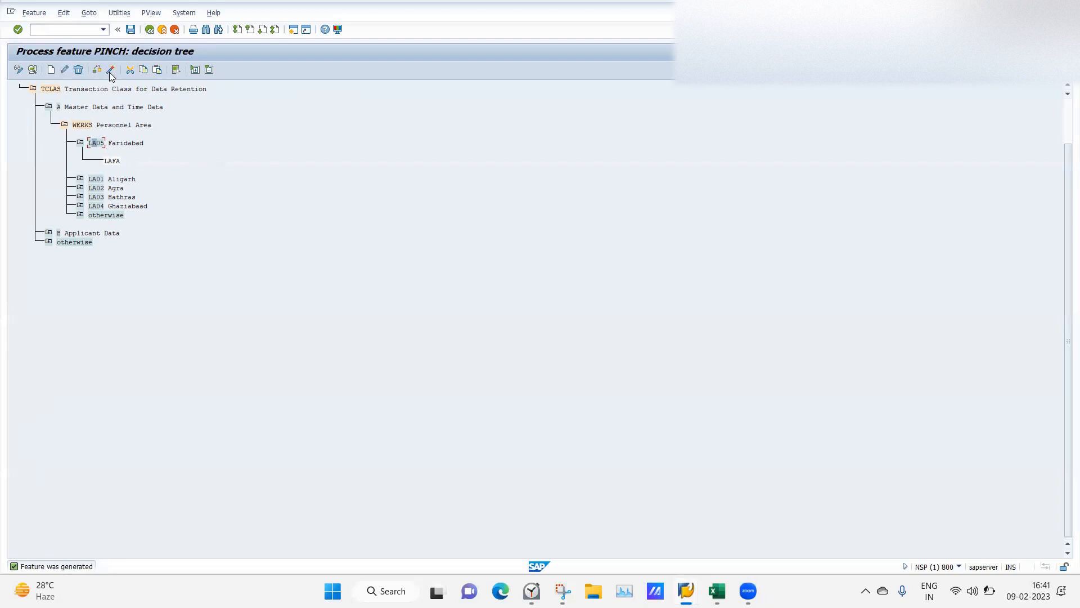
pyautogui.click(130, 30)
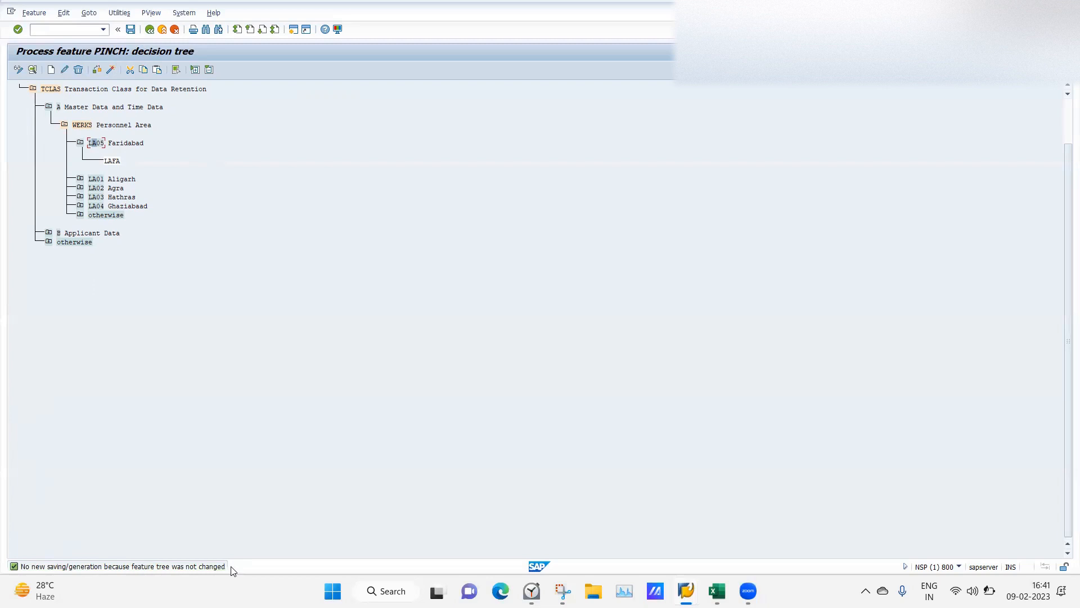
pyautogui.click(150, 29)
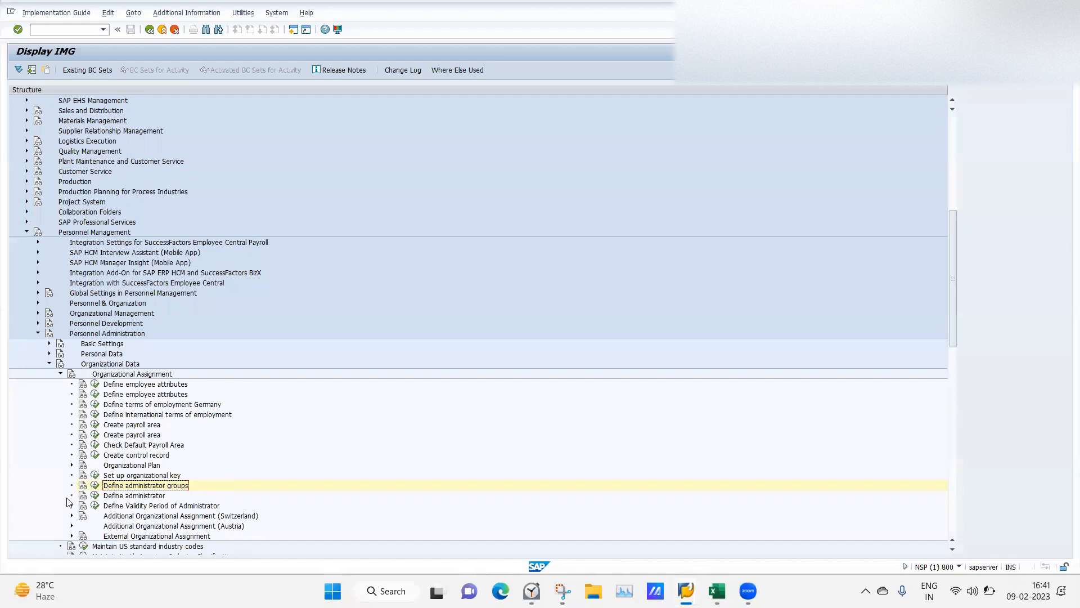
# Run Define administrator to open the Administrators table (555 entries) and scroll across its columns.
pyautogui.click(95, 496)
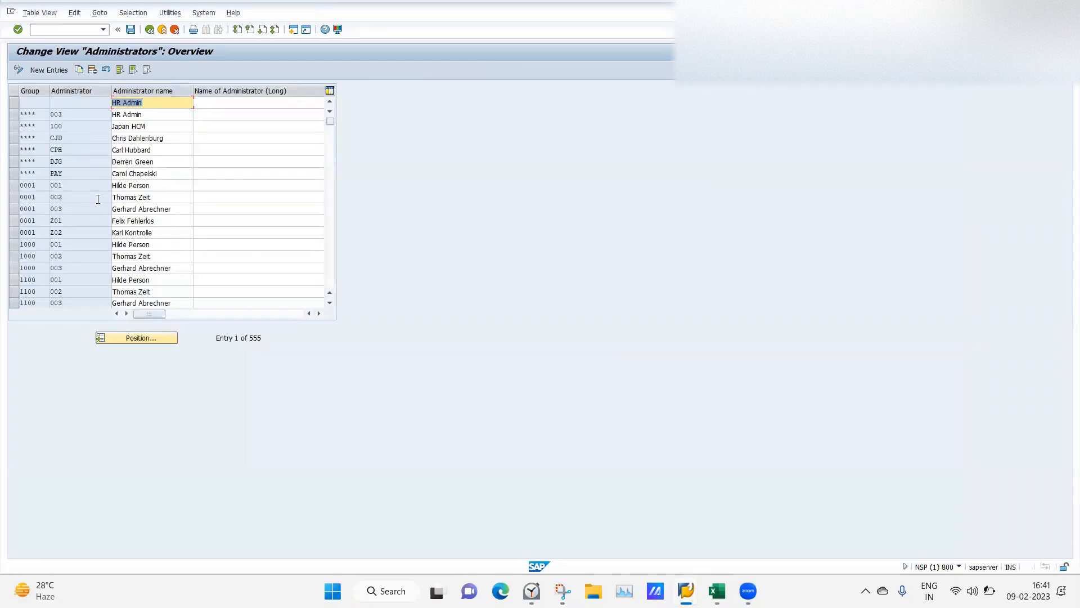
pyautogui.click(277, 314)
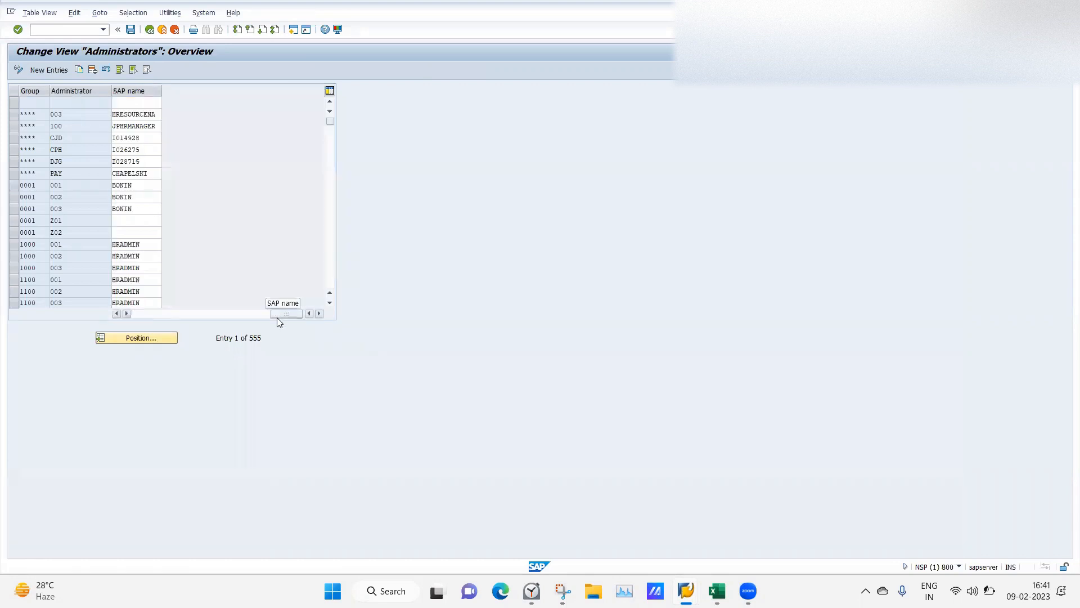
pyautogui.click(147, 314)
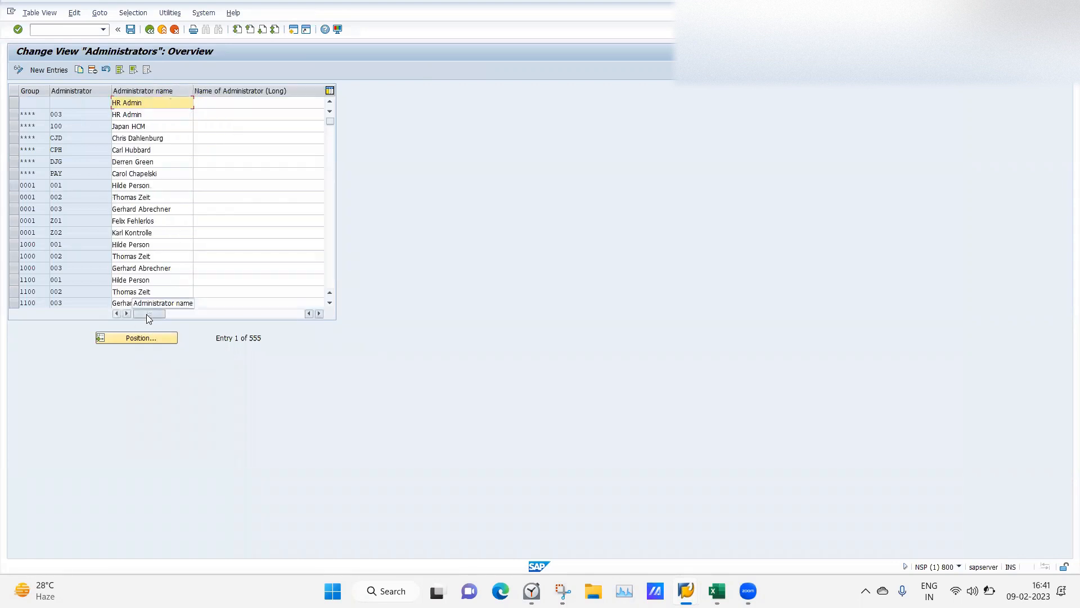
# Start five new entries with groups LAGH, LAGH, LAGH, LAFA and LAFA.
pyautogui.click(49, 68)
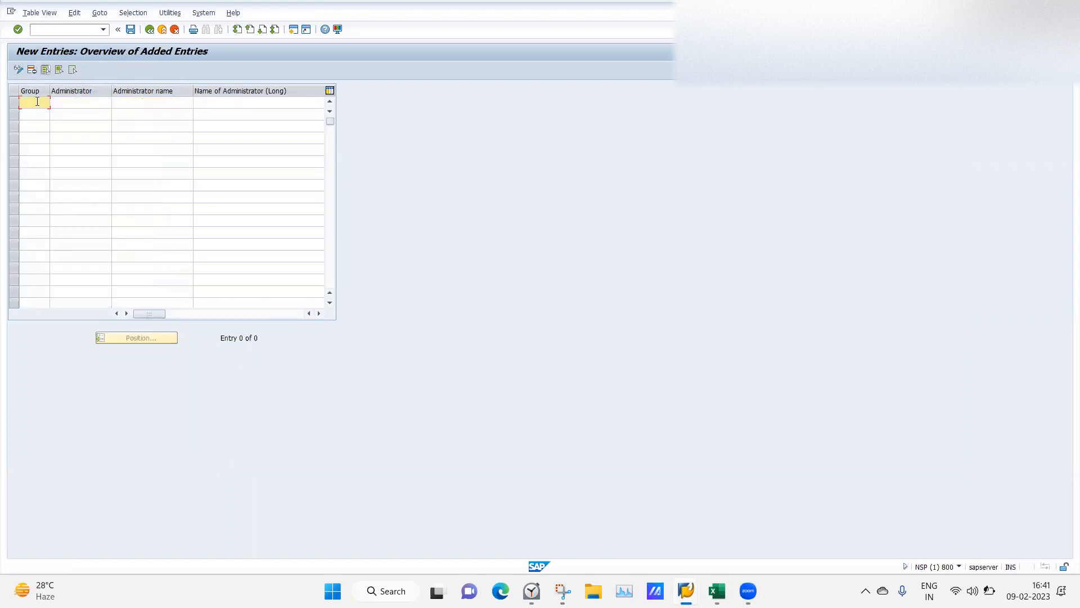
pyautogui.write('LAGH')
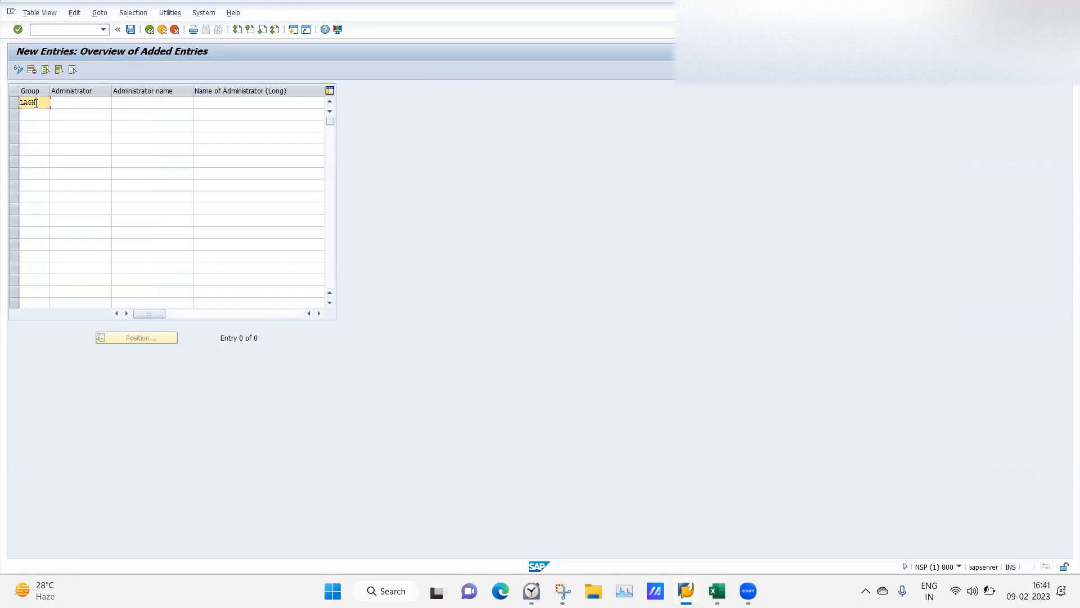
pyautogui.press('Down')
pyautogui.write('LAG')
pyautogui.press('Down')
pyautogui.write('LAGH')
pyautogui.press('Down')
pyautogui.write('LAFA')
pyautogui.press('Down')
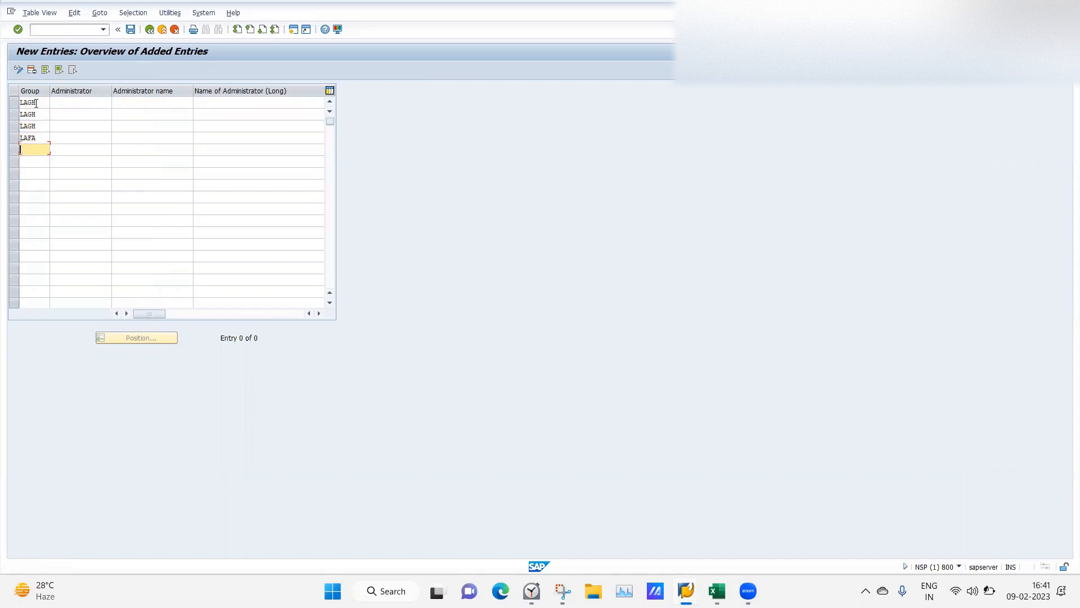
pyautogui.write('LAFA')
# Enter administrator numbers 001, 002, 003 for LAGH and 001, 002 for LAFA.
pyautogui.click(76, 100)
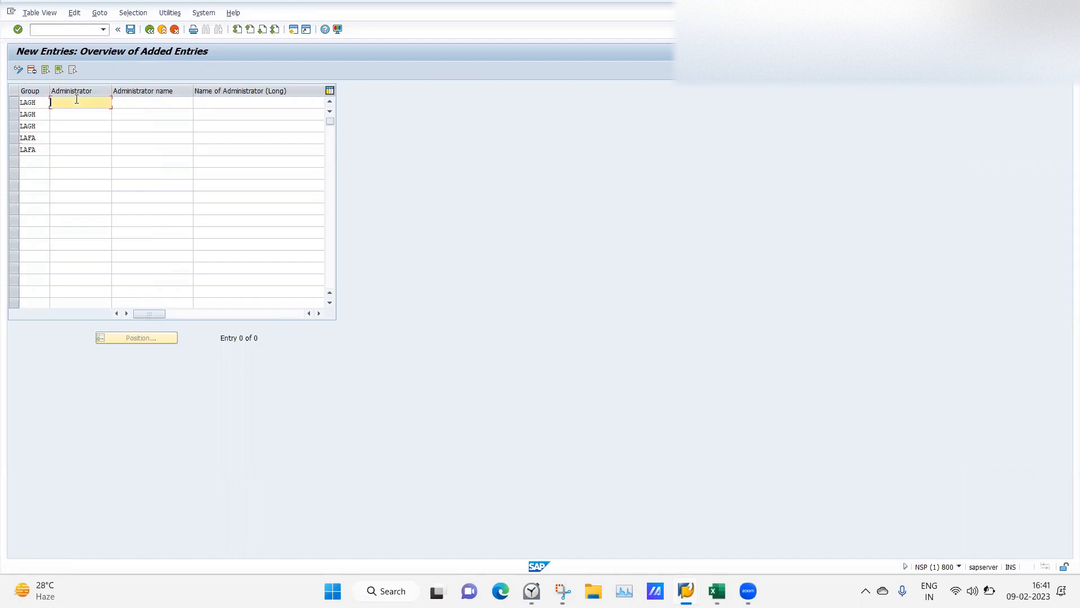
pyautogui.write('001')
pyautogui.press('Down')
pyautogui.write('002')
pyautogui.press('Down')
pyautogui.write('003')
pyautogui.press('Down')
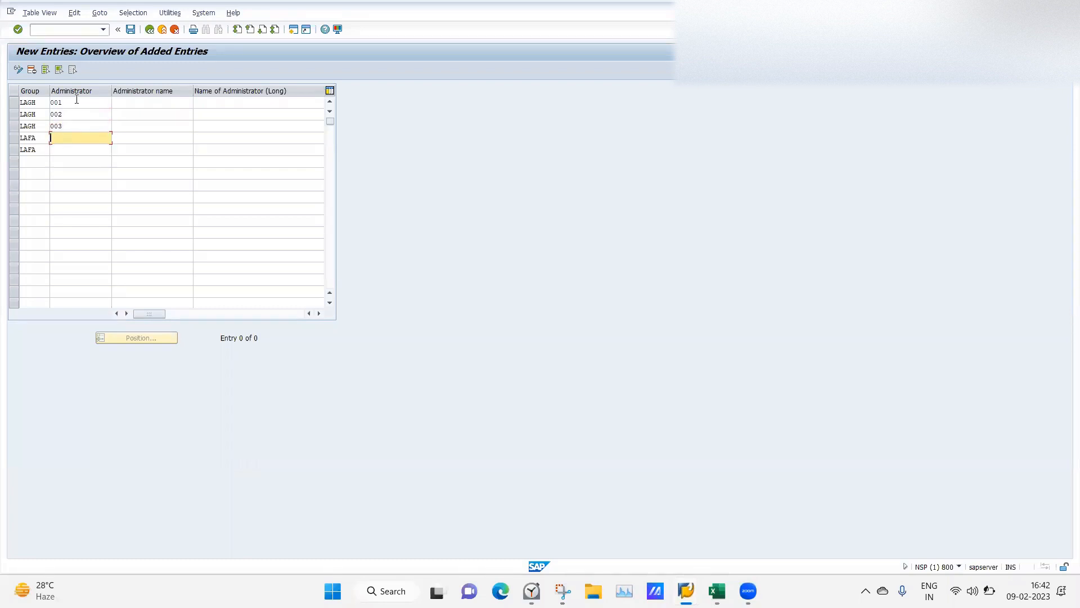
pyautogui.write('001')
pyautogui.press('Down')
pyautogui.write('002')
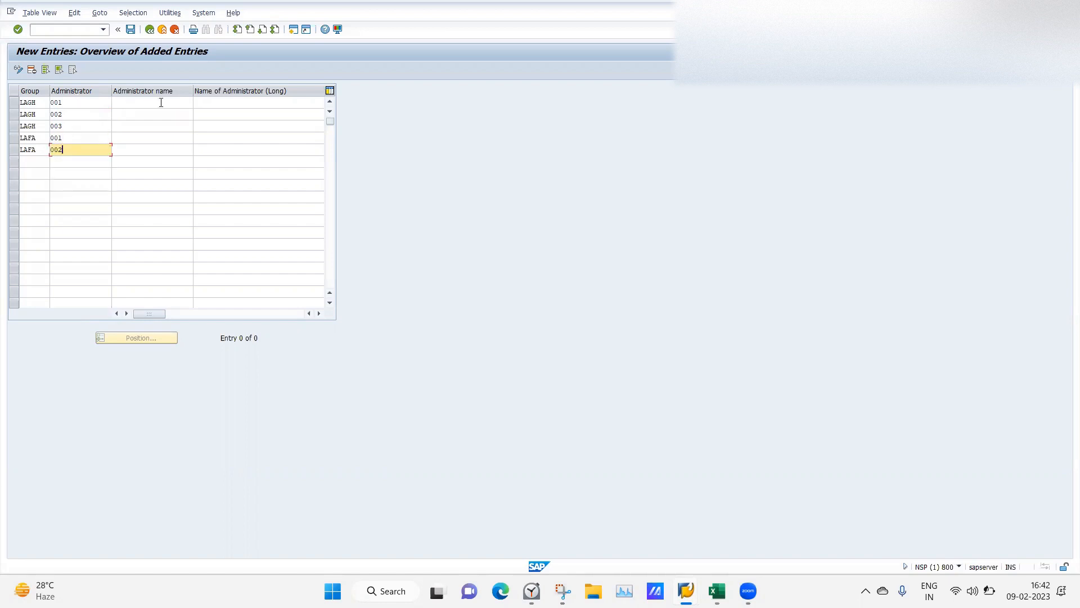
pyautogui.click(145, 103)
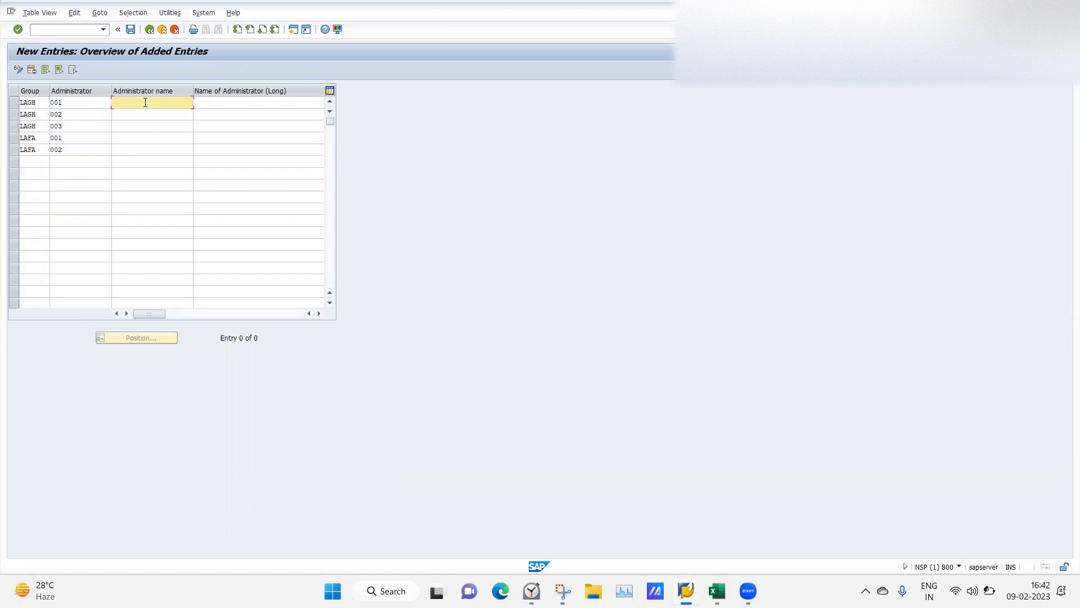
# Name the three LAGH administrators PAADMIN1, PAADMIN2 and PAADMIN3.
pyautogui.write('Adm')
pyautogui.press('BackSpace')
pyautogui.press('BackSpace')
pyautogui.press('BackSpace')
pyautogui.press('BackSpace')
pyautogui.press('BackSpace')
pyautogui.press('BackSpace')
pyautogui.press('BackSpace')
pyautogui.write('PAADM')
pyautogui.press('Down')
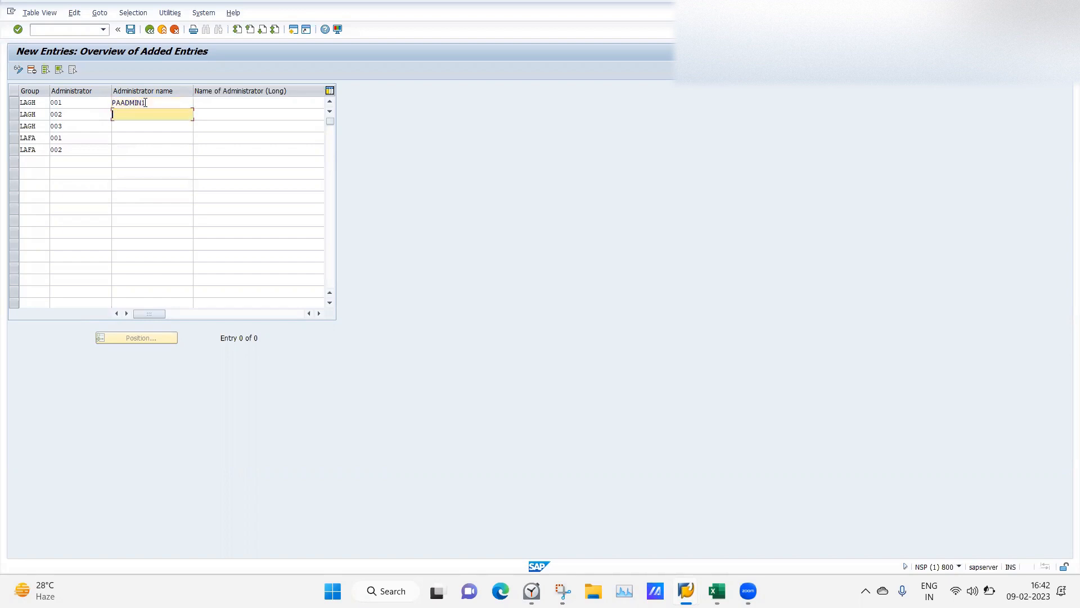
pyautogui.write('PAADMIN')
pyautogui.press('Down')
pyautogui.write('PAADMIN')
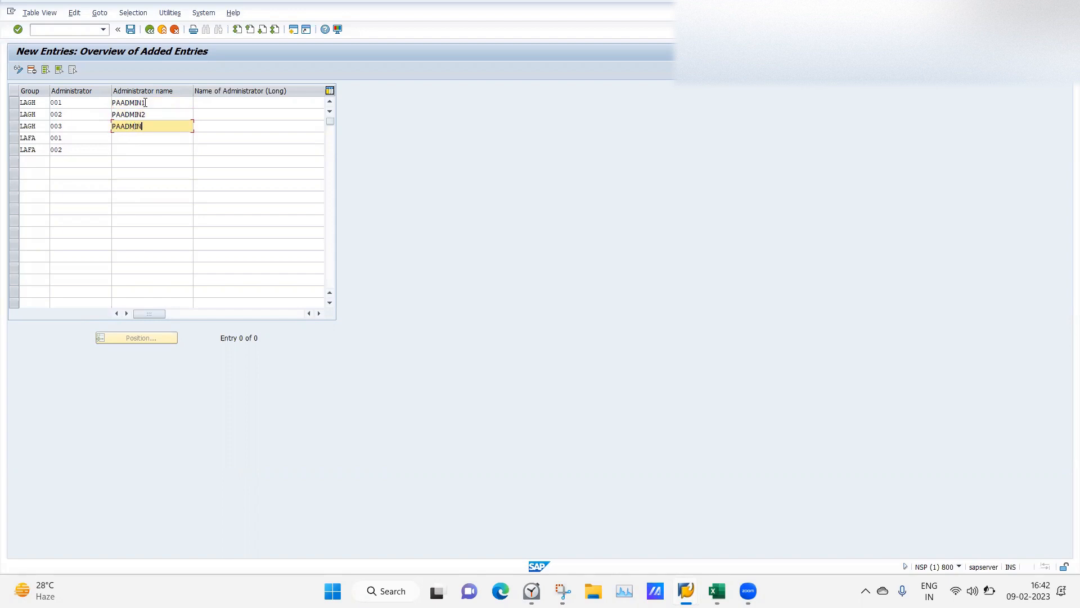
pyautogui.write('3')
pyautogui.press('Down')
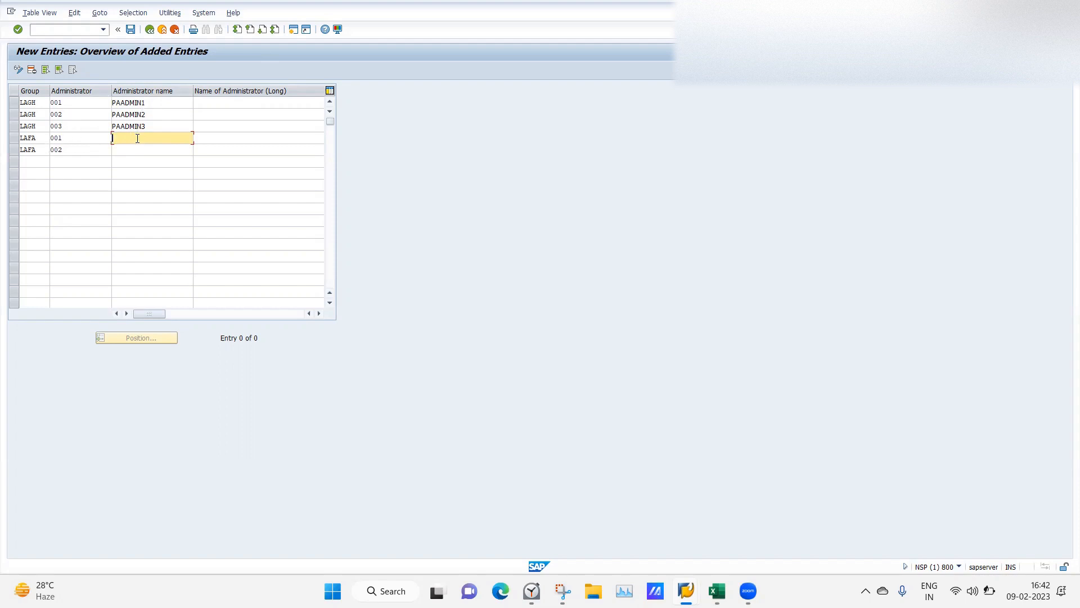
# Name the LAFA administrators PADMIN1 and PAADMIN2, then recheck the first rows' names.
pyautogui.write('PADMIN1')
pyautogui.click(138, 150)
pyautogui.write('PAADMIN2')
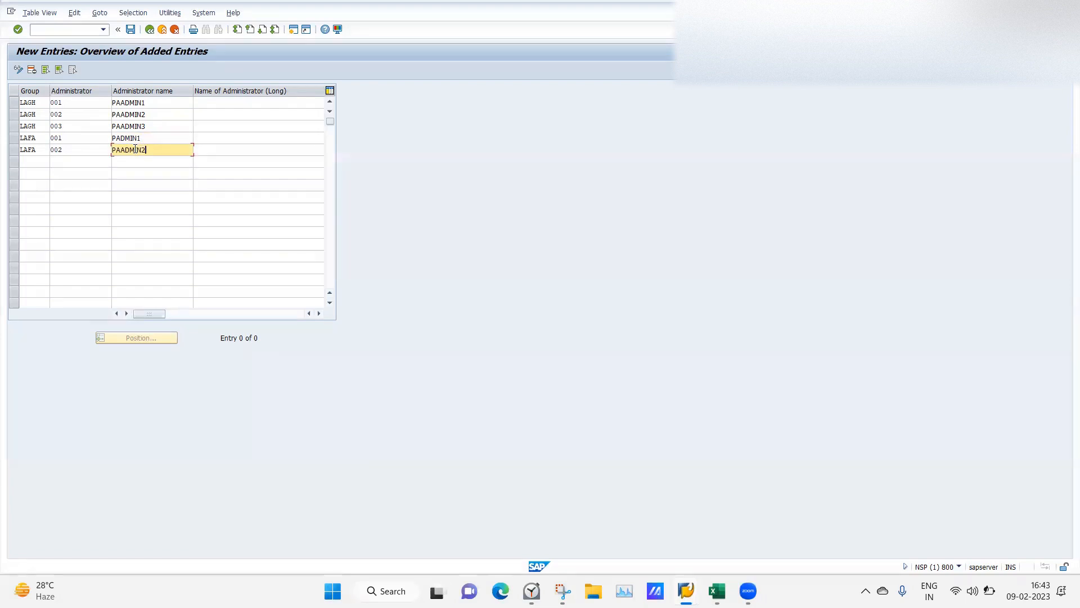
pyautogui.click(153, 104)
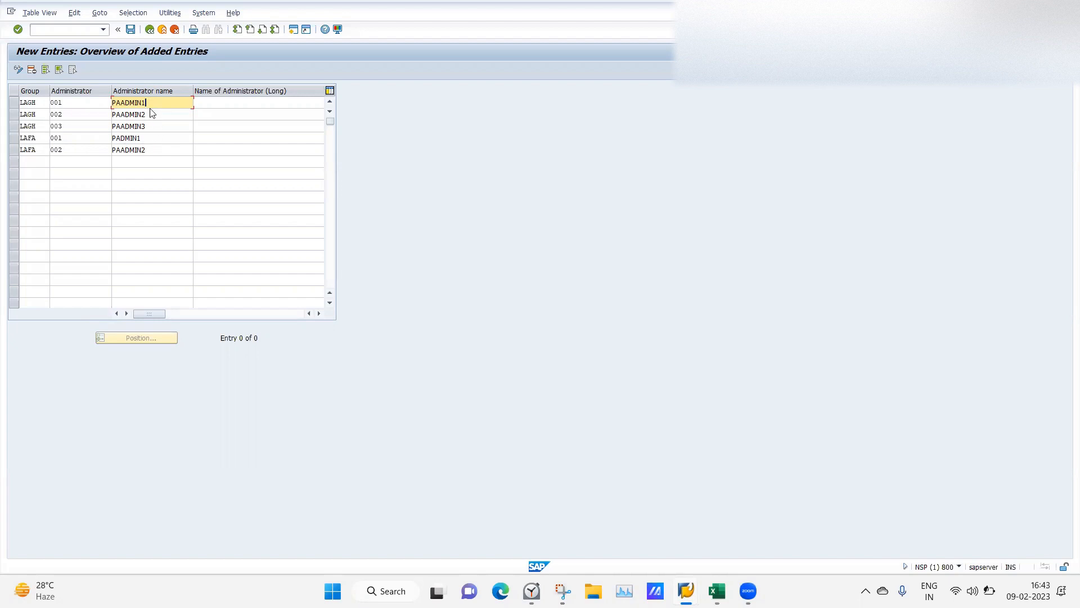
pyautogui.click(157, 116)
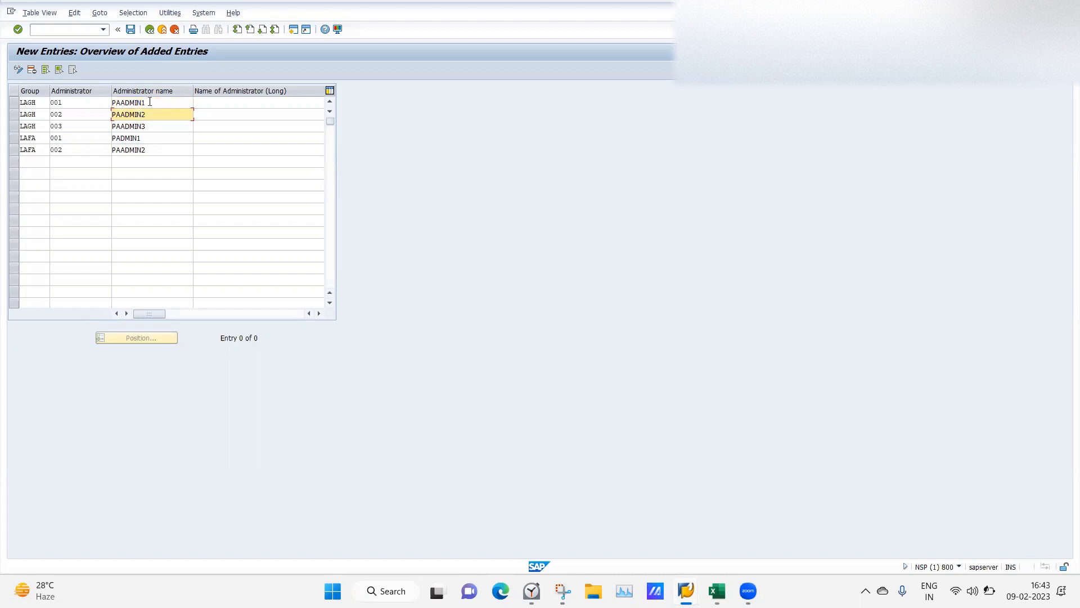
pyautogui.click(150, 102)
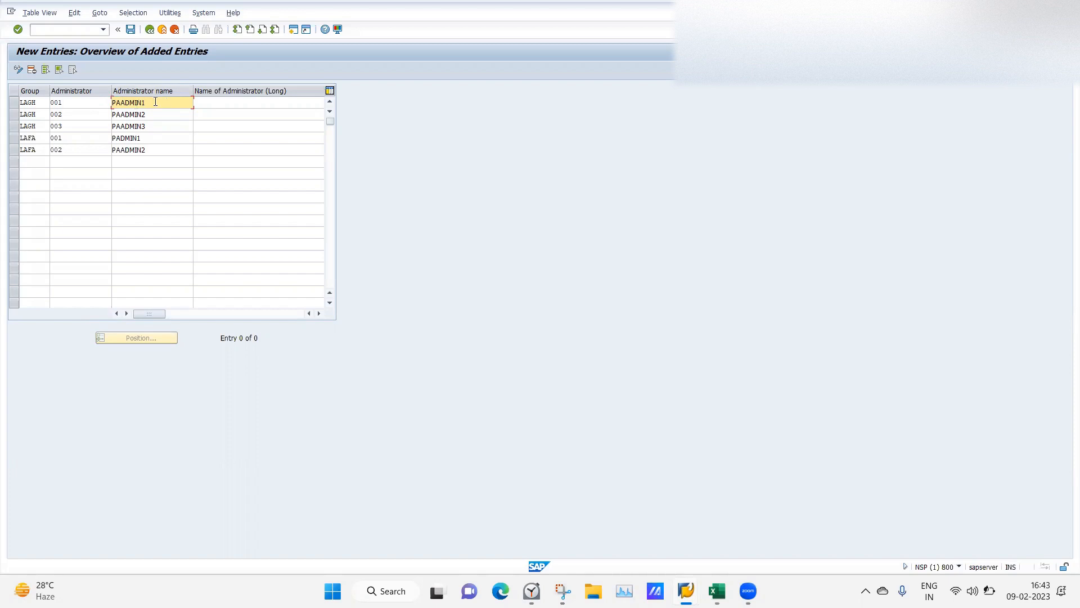
# Adjust letters in the second and third rows' administrator names.
pyautogui.click(117, 116)
pyautogui.press('Delete')
pyautogui.write('A')
pyautogui.click(120, 126)
pyautogui.press('BackSpace')
pyautogui.write('y')
pyautogui.press('BackSpace')
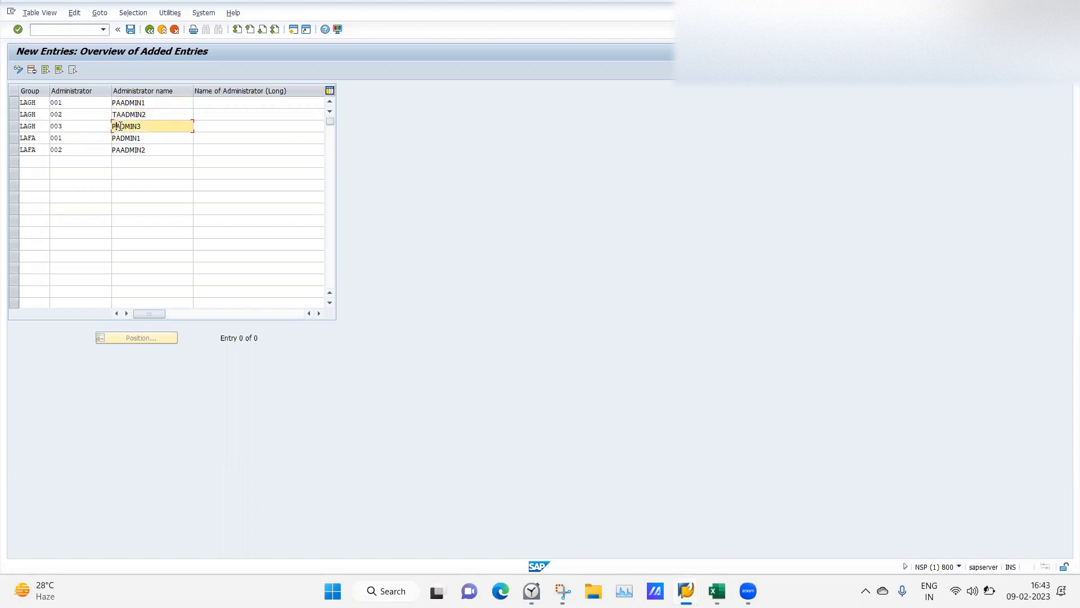
pyautogui.write('Y')
# Replace the three LAGH placeholder names with people's first names, capitalising the second.
pyautogui.moveTo(152, 102); pyautogui.dragTo(108, 103)
pyautogui.press('BackSpace')
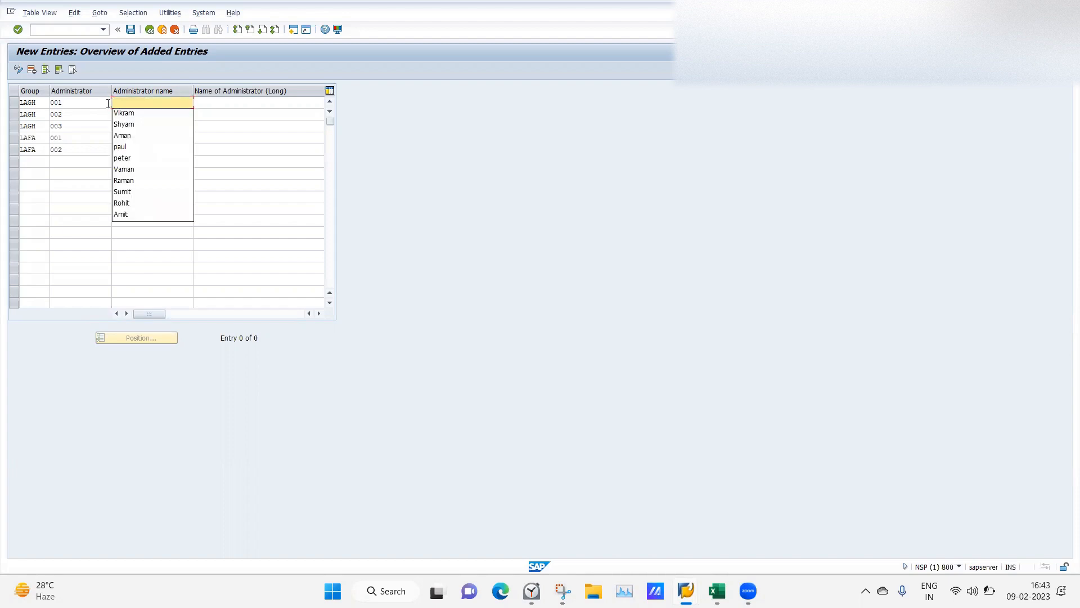
pyautogui.click(117, 113)
pyautogui.moveTo(152, 116); pyautogui.dragTo(52, 129)
pyautogui.write('akram')
pyautogui.click(160, 124)
pyautogui.moveTo(166, 123); pyautogui.dragTo(65, 135)
pyautogui.write('Karan')
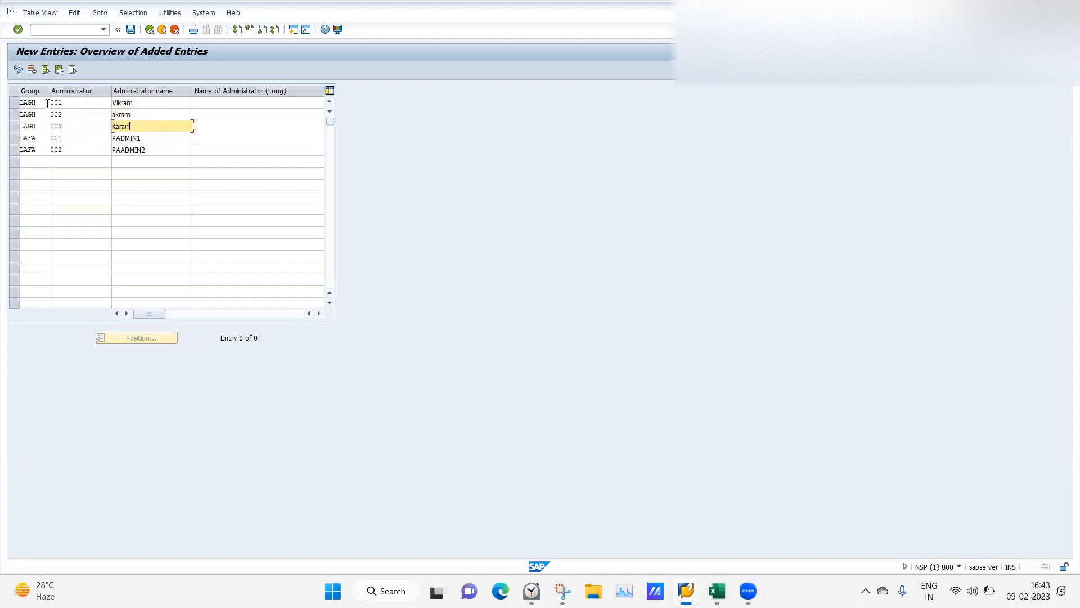
pyautogui.click(116, 114)
pyautogui.press('BackSpace')
pyautogui.write('A')
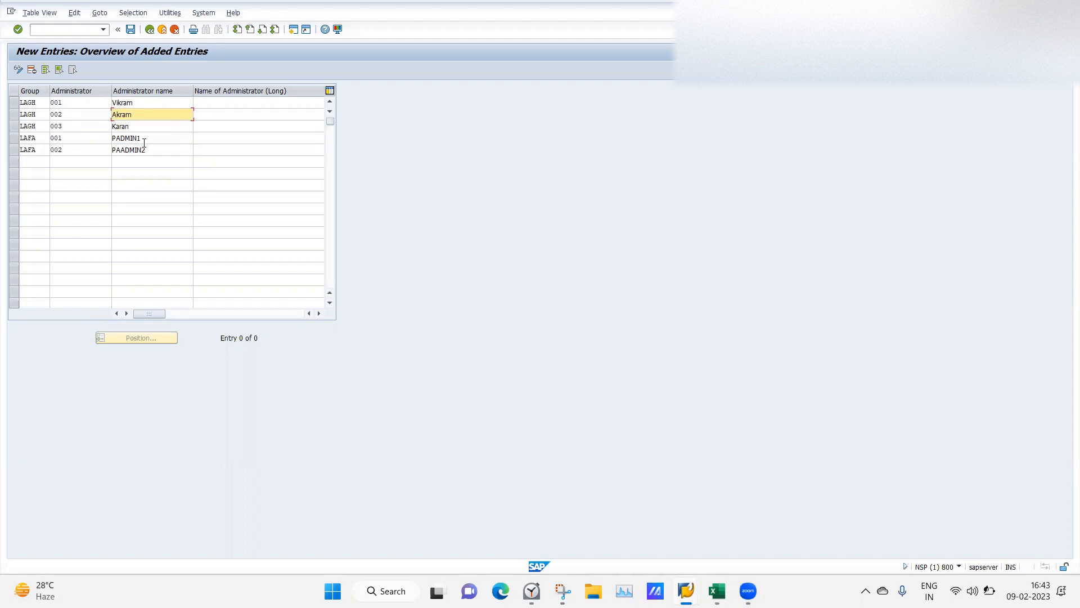
# Overwrite the LAFA rows' PADMIN1 and PAADMIN2 with people's first names.
pyautogui.moveTo(144, 143); pyautogui.dragTo(90, 129)
pyautogui.write('A')
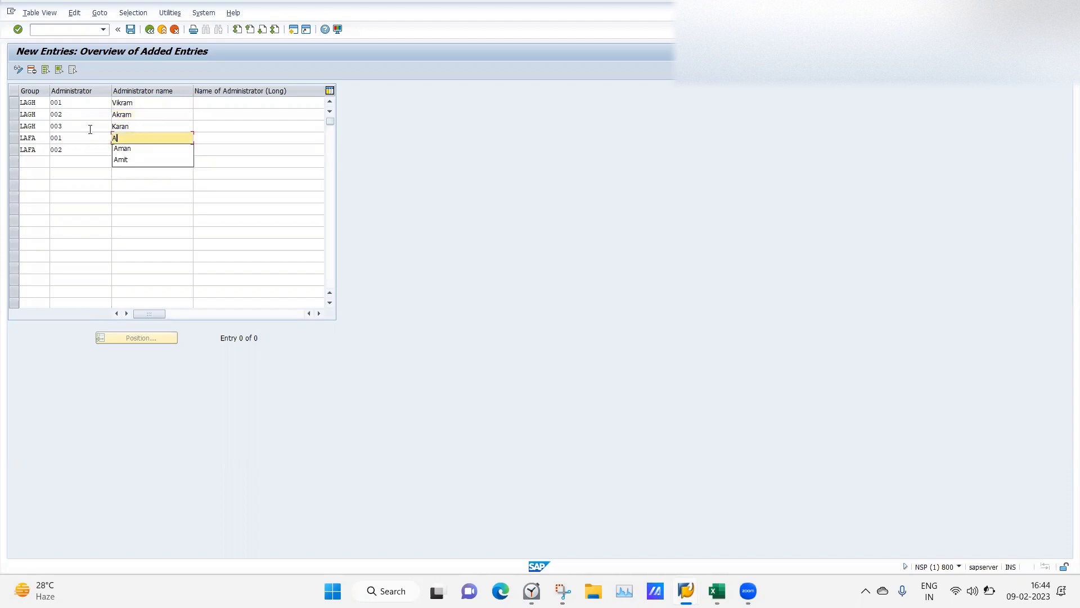
pyautogui.write('dfh')
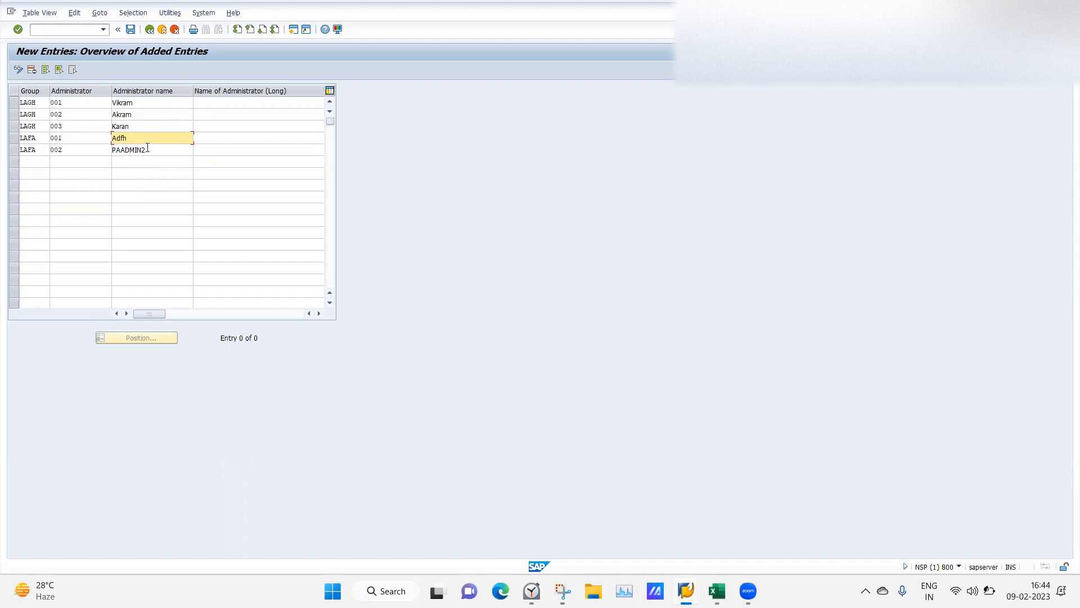
pyautogui.press('BackSpace')
pyautogui.press('BackSpace')
pyautogui.press('BackSpace')
pyautogui.write('ft')
pyautogui.moveTo(150, 151); pyautogui.dragTo(111, 148)
pyautogui.write('S')
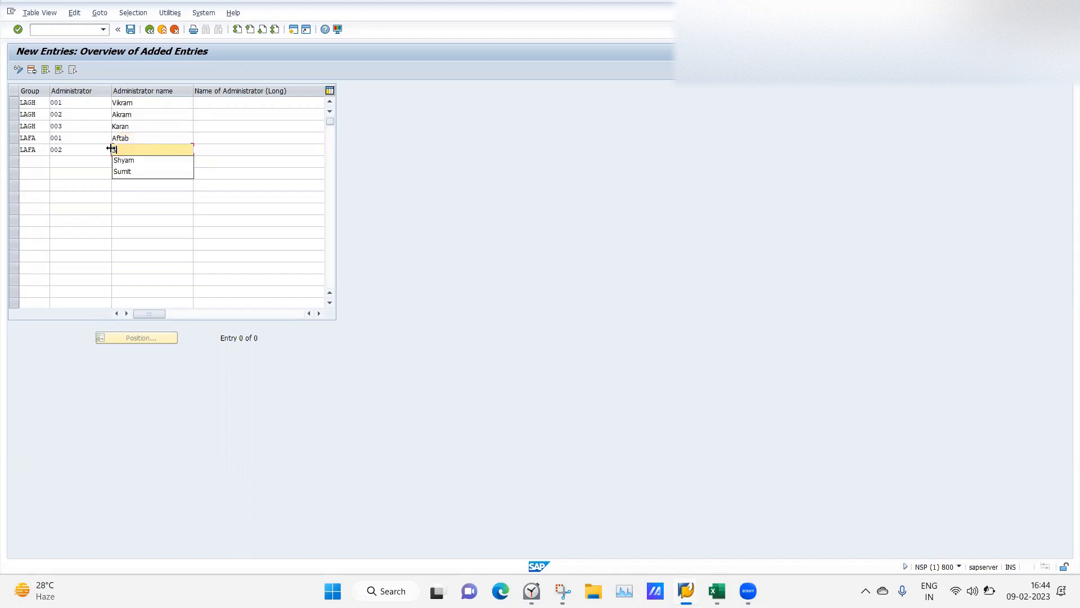
pyautogui.write('hyam')
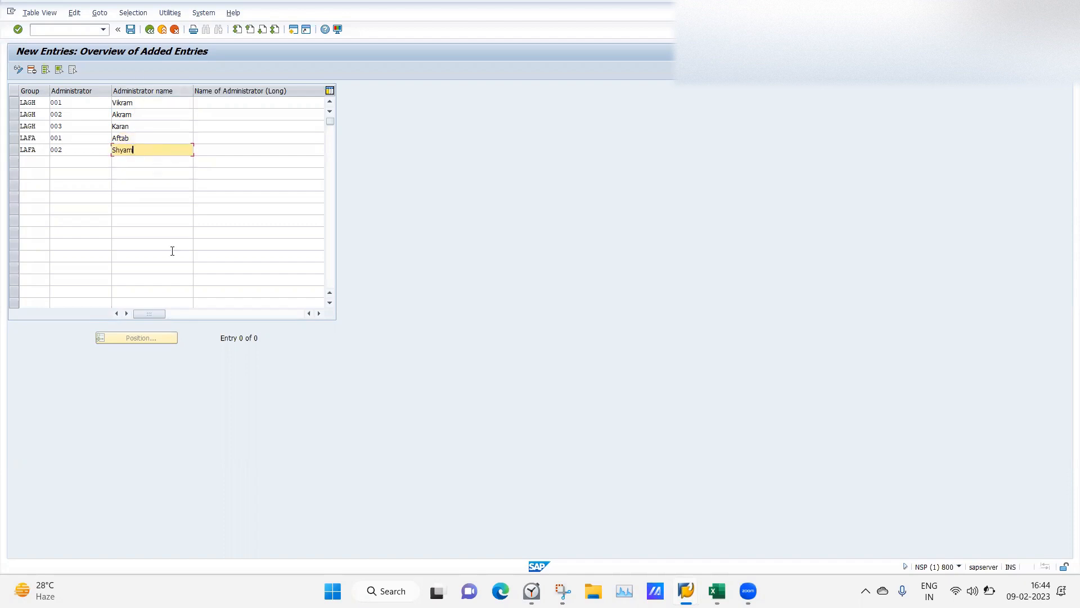
pyautogui.moveTo(157, 313); pyautogui.dragTo(234, 322)
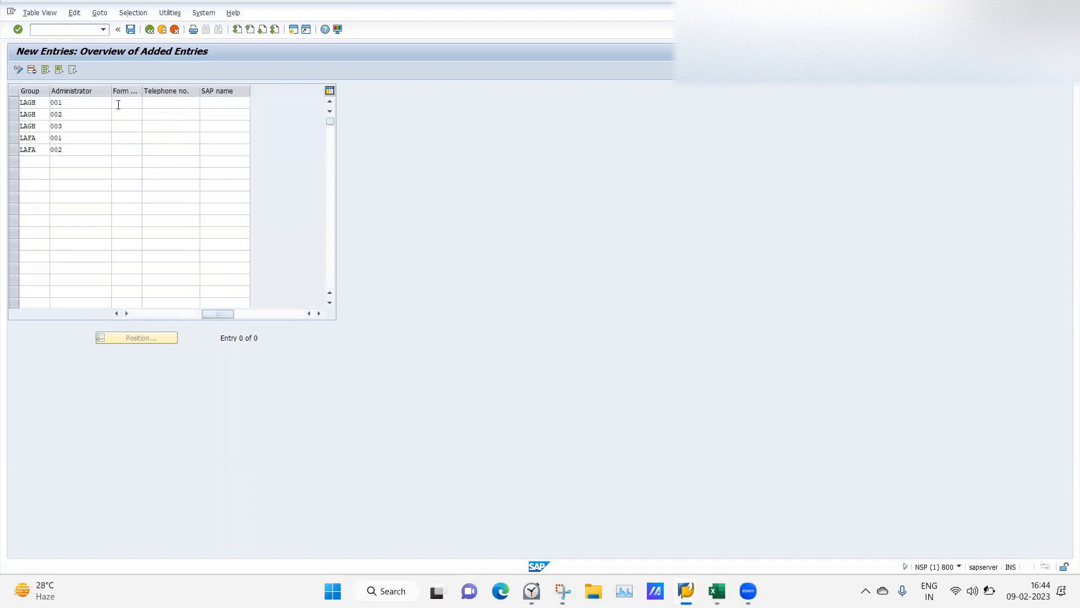
# Check field help for Telephone no. and SAP name, then save; duplicate key LAGH 001 blocks it.
pyautogui.click(174, 102)
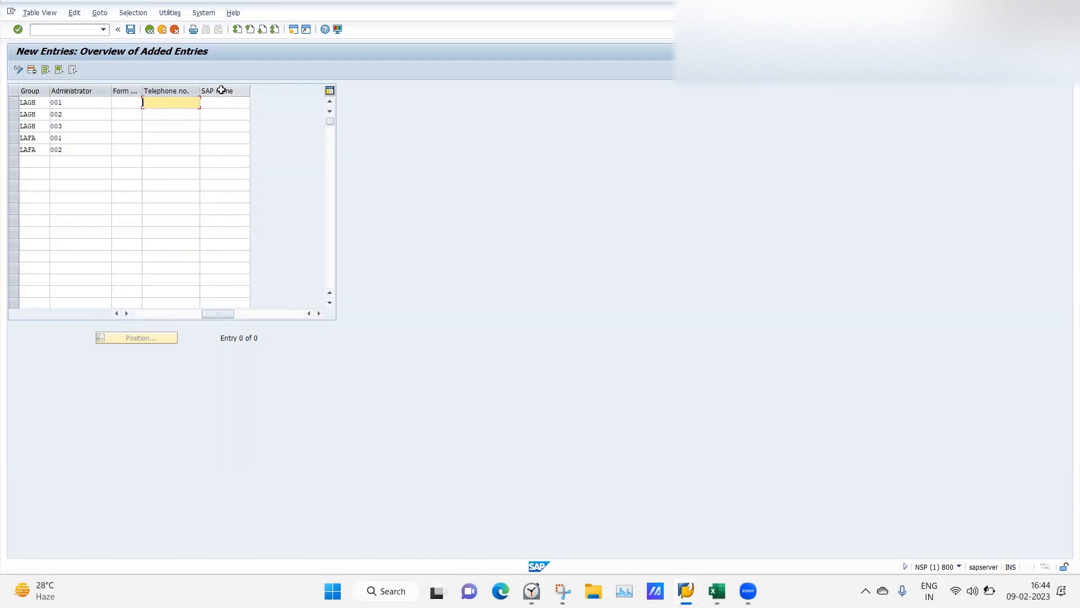
pyautogui.press('F1')
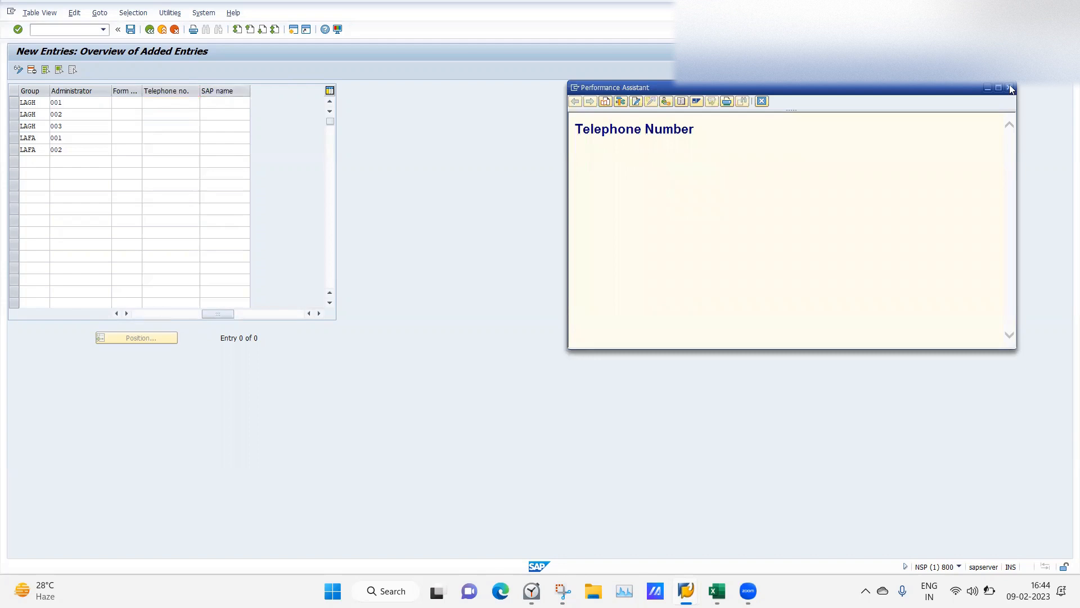
pyautogui.click(229, 99)
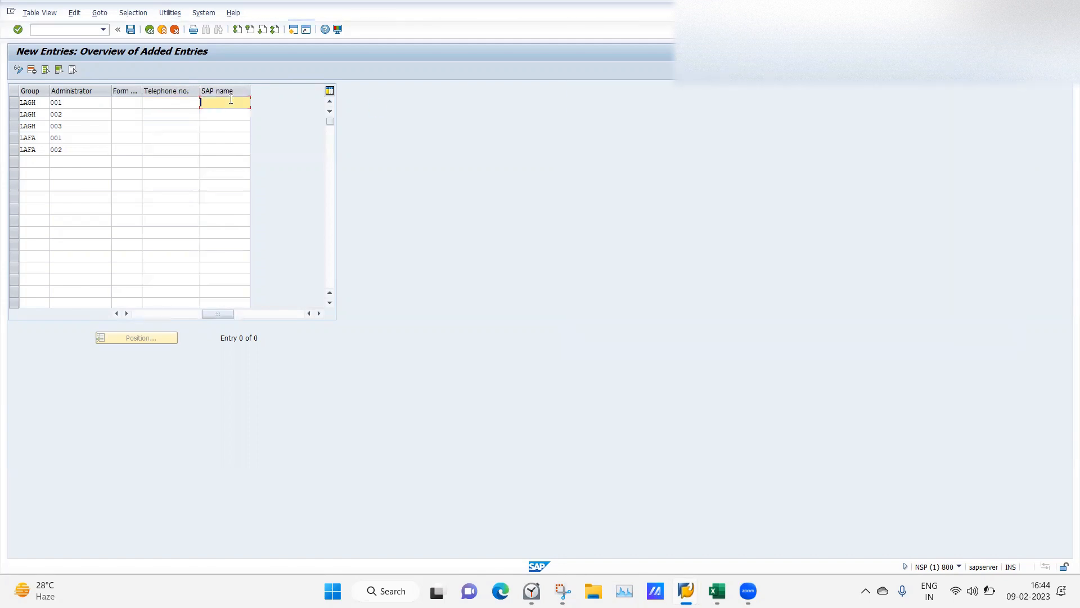
pyautogui.press('F1')
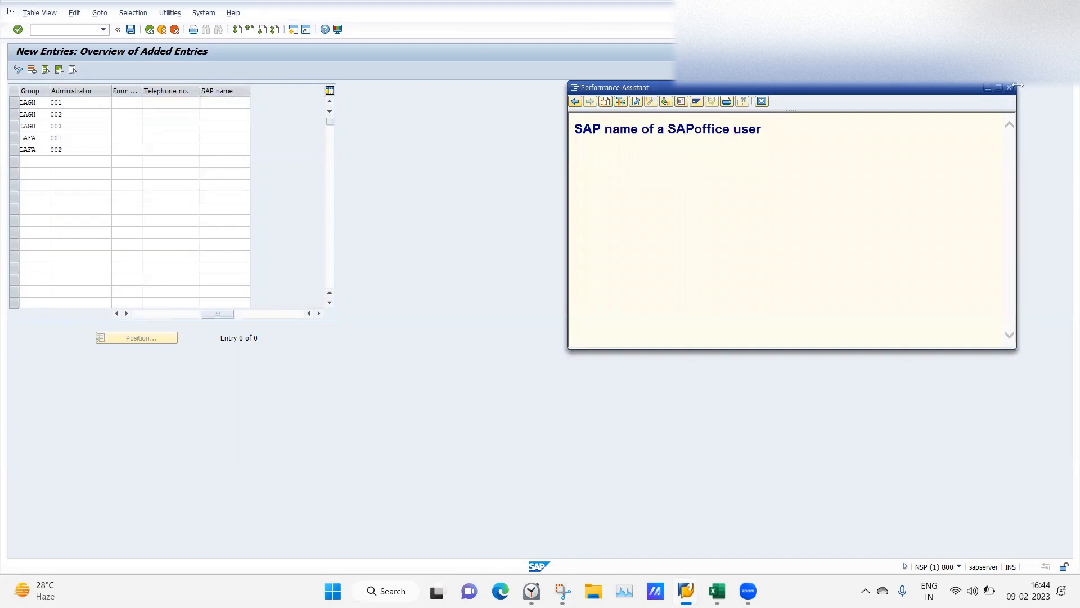
pyautogui.click(1010, 88)
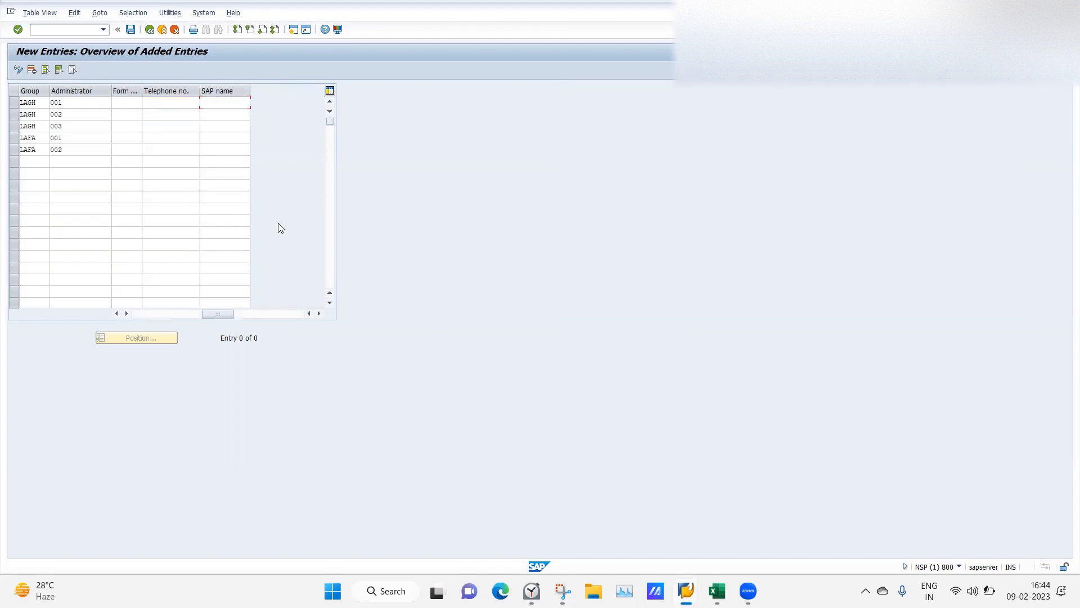
pyautogui.click(153, 317)
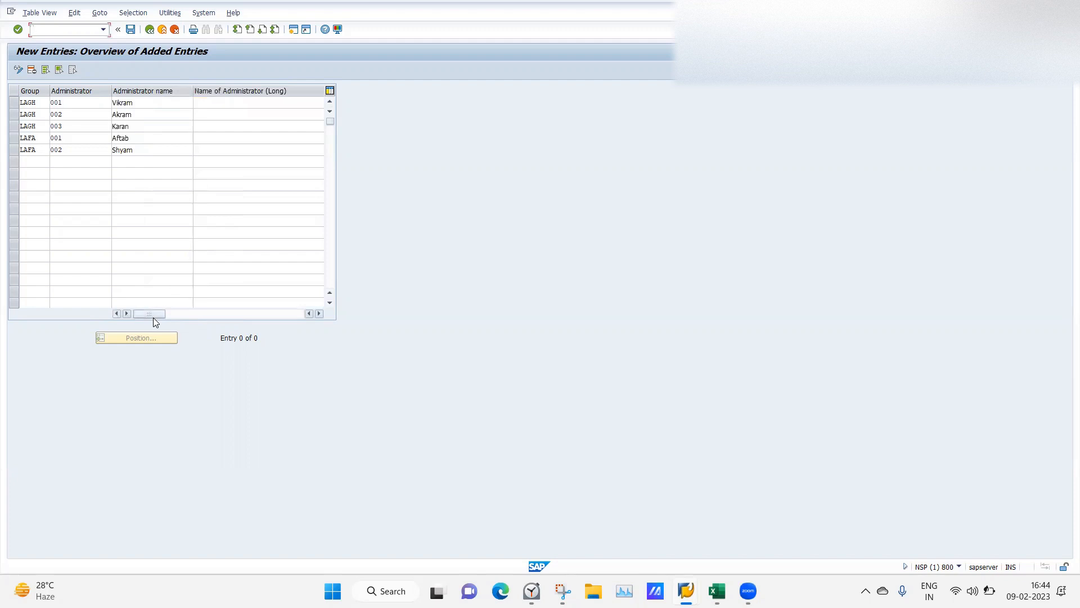
pyautogui.click(130, 30)
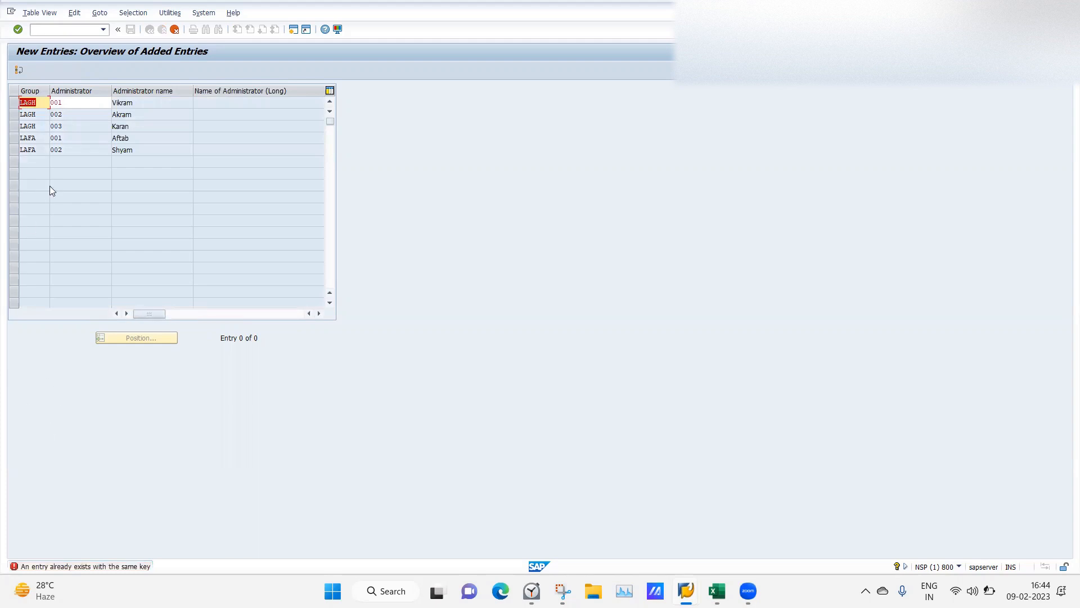
# Renumber the new LAGH administrators to 004, 005 and 006 and save the entries.
pyautogui.click(69, 105)
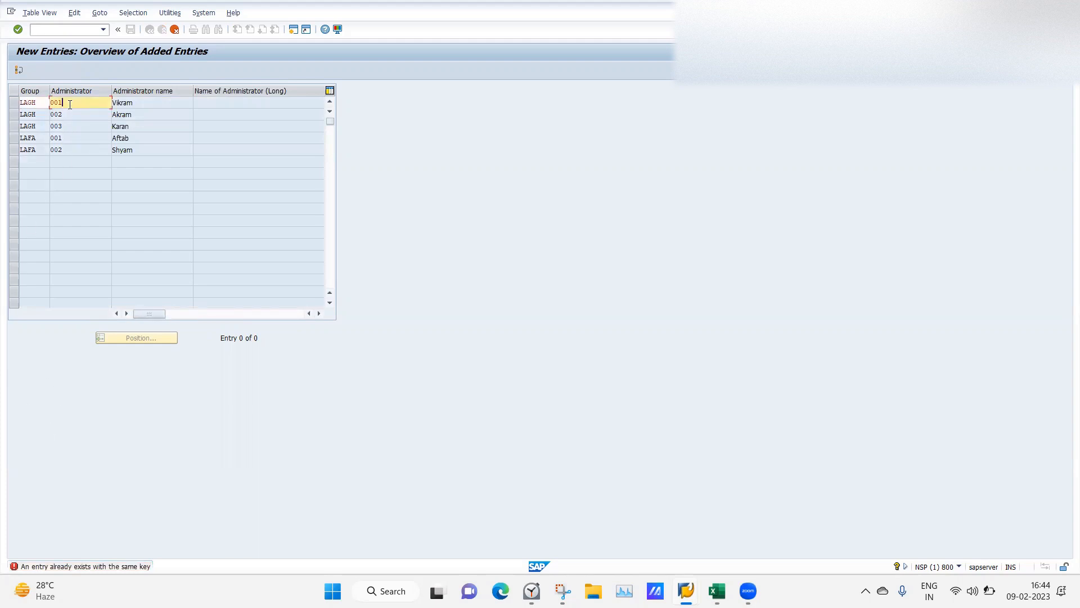
pyautogui.press('BackSpace')
pyautogui.write('4')
pyautogui.press('Down')
pyautogui.press('Return')
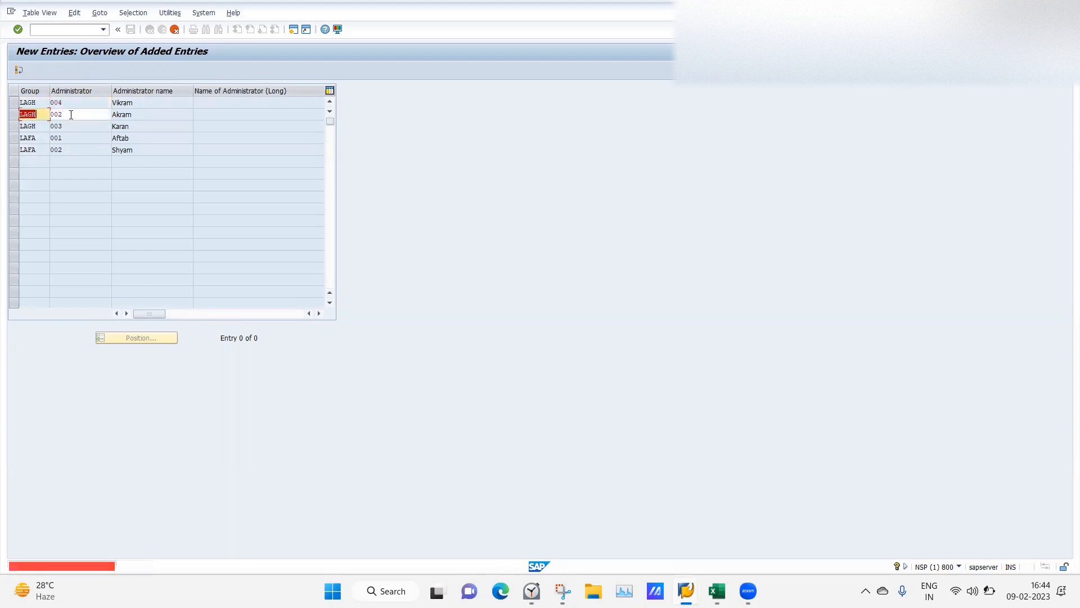
pyautogui.press('BackSpace')
pyautogui.write('5')
pyautogui.press('Return')
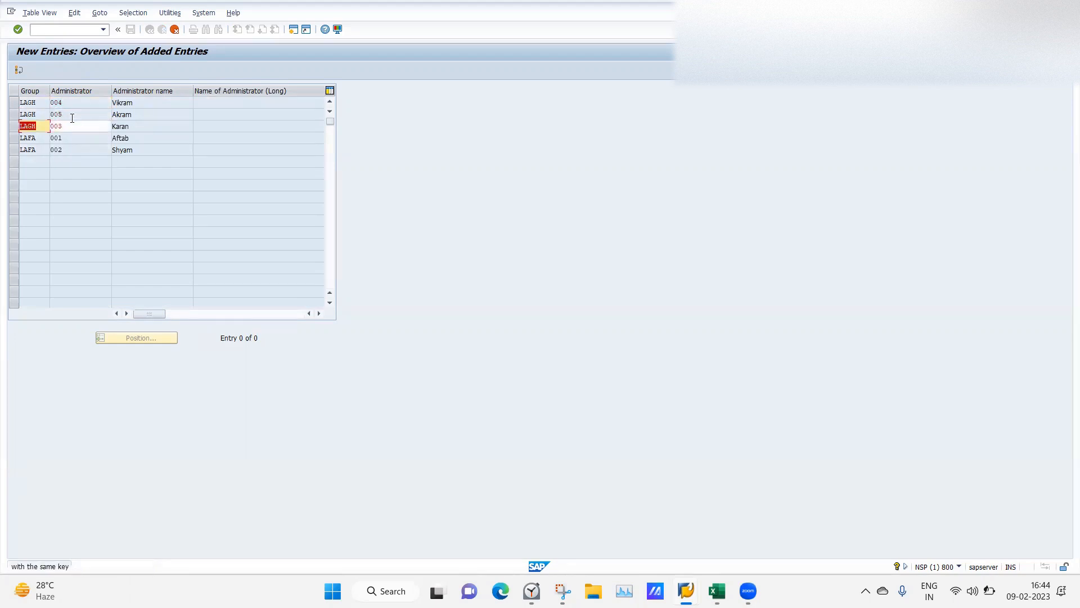
pyautogui.click(75, 129)
pyautogui.press('BackSpace')
pyautogui.write('6')
pyautogui.press('Return')
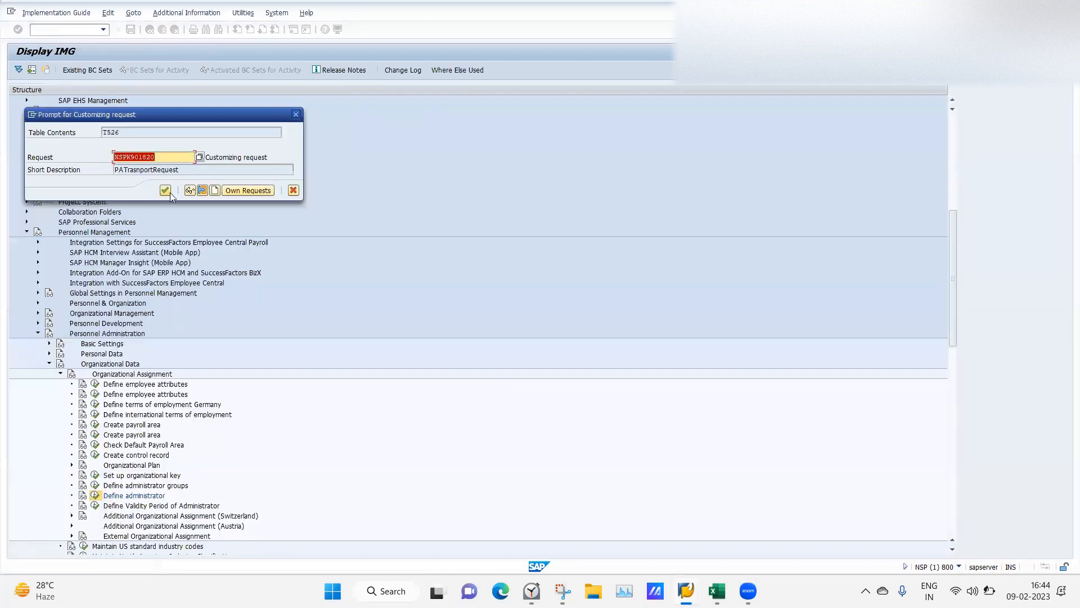
pyautogui.click(165, 191)
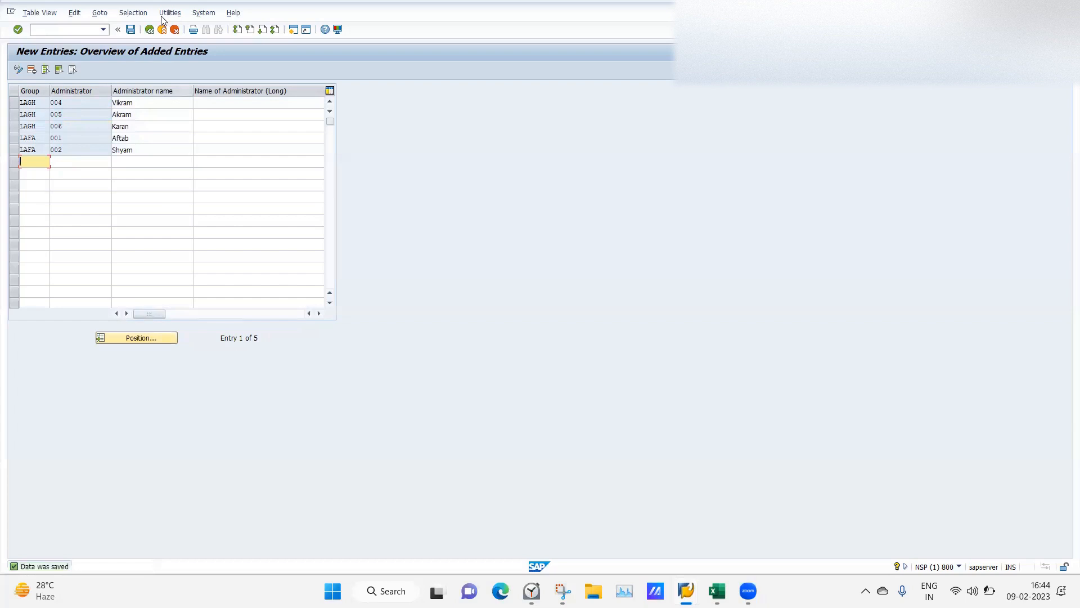
# Position to LAGH, append 2 to administrator 004's name, and save when leaving the table.
pyautogui.click(149, 29)
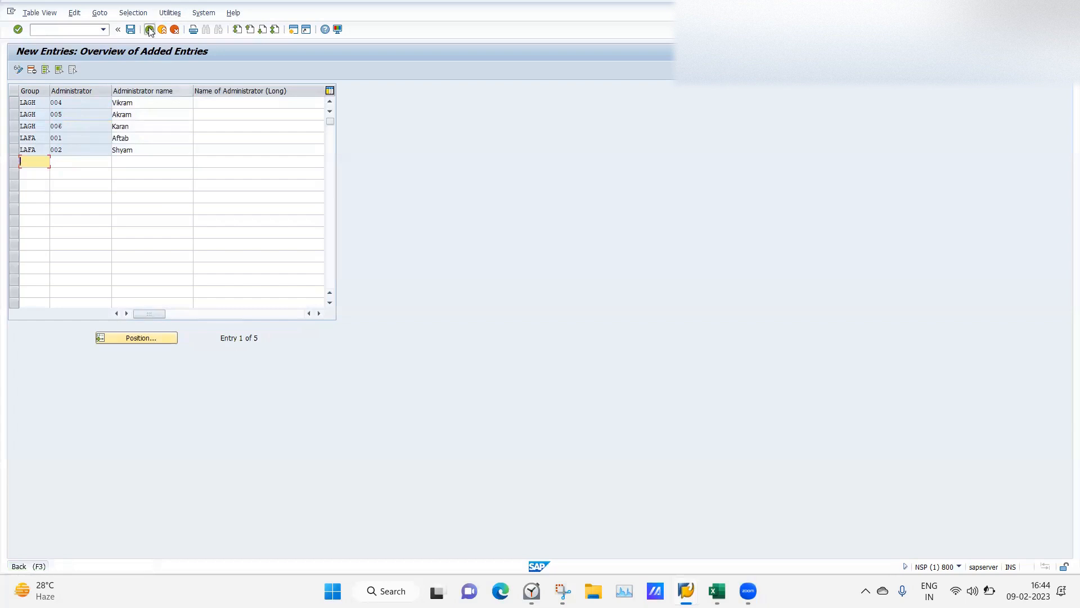
pyautogui.click(133, 340)
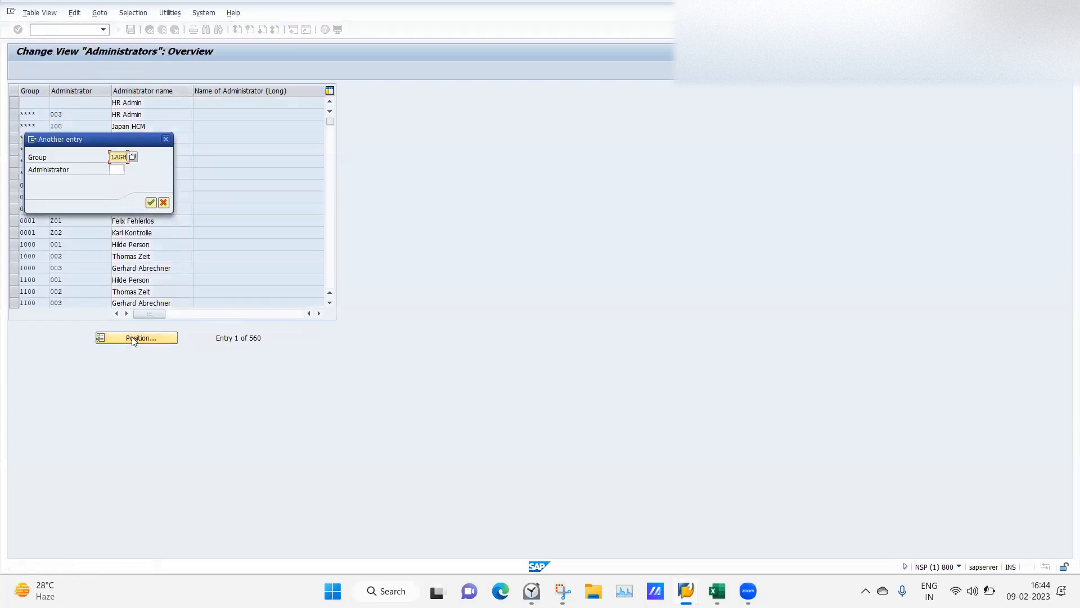
pyautogui.press('Return')
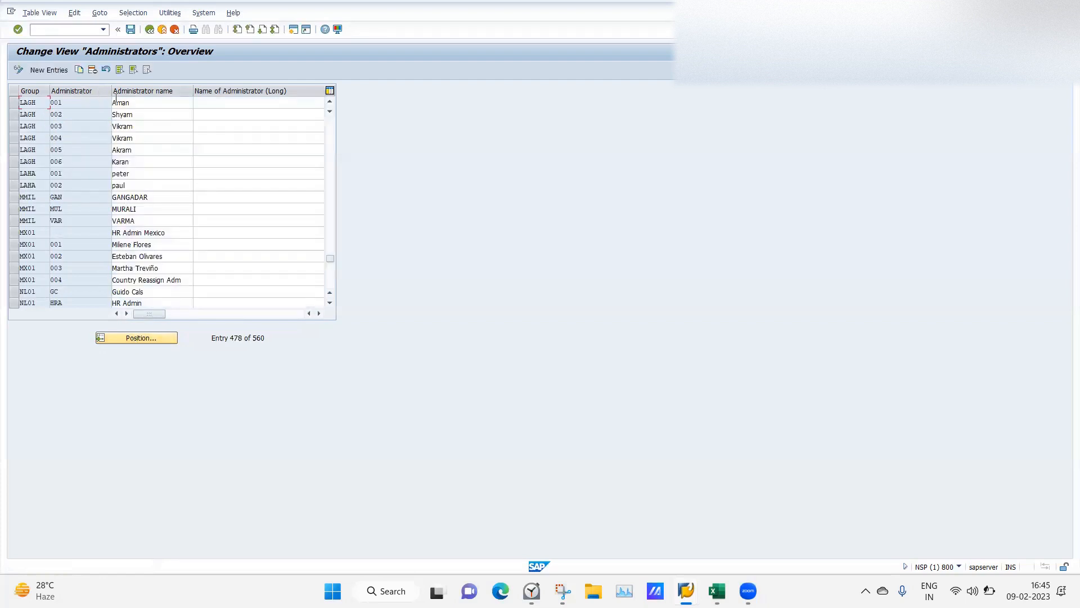
pyautogui.click(151, 138)
pyautogui.write('2')
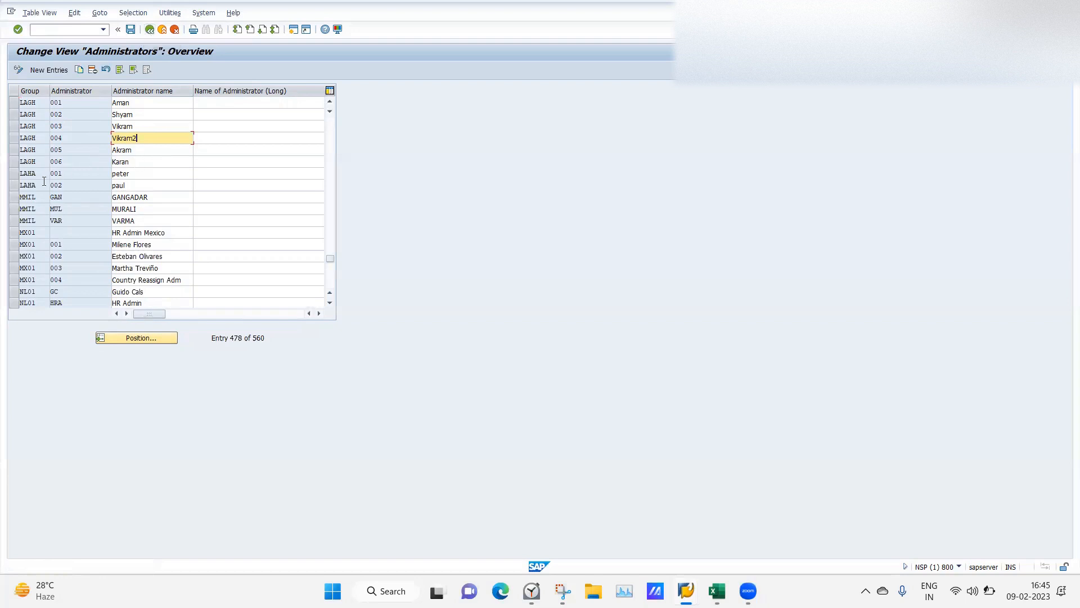
pyautogui.click(149, 30)
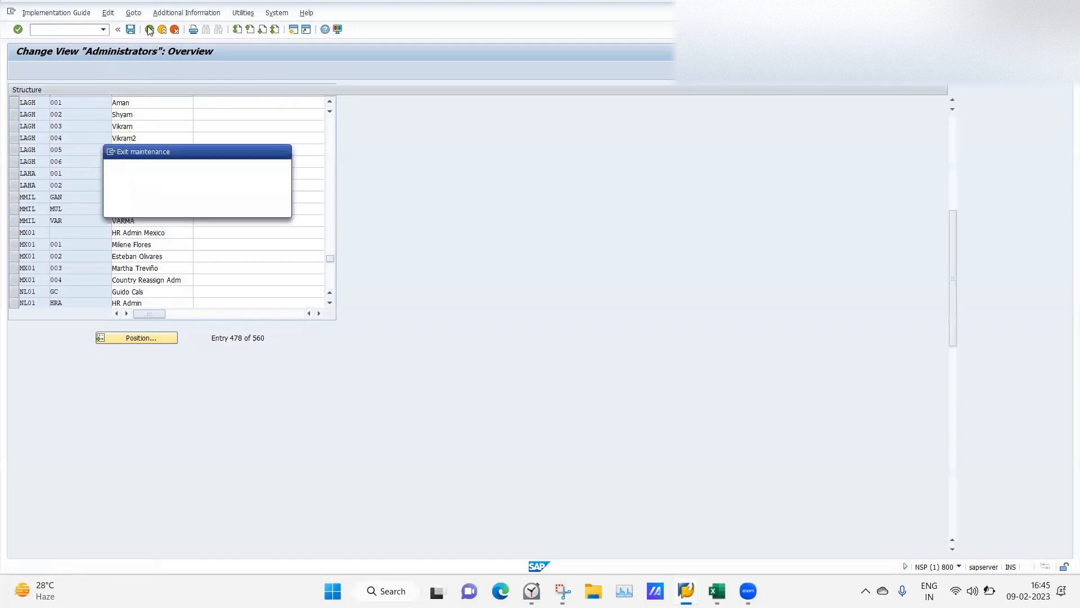
pyautogui.click(151, 208)
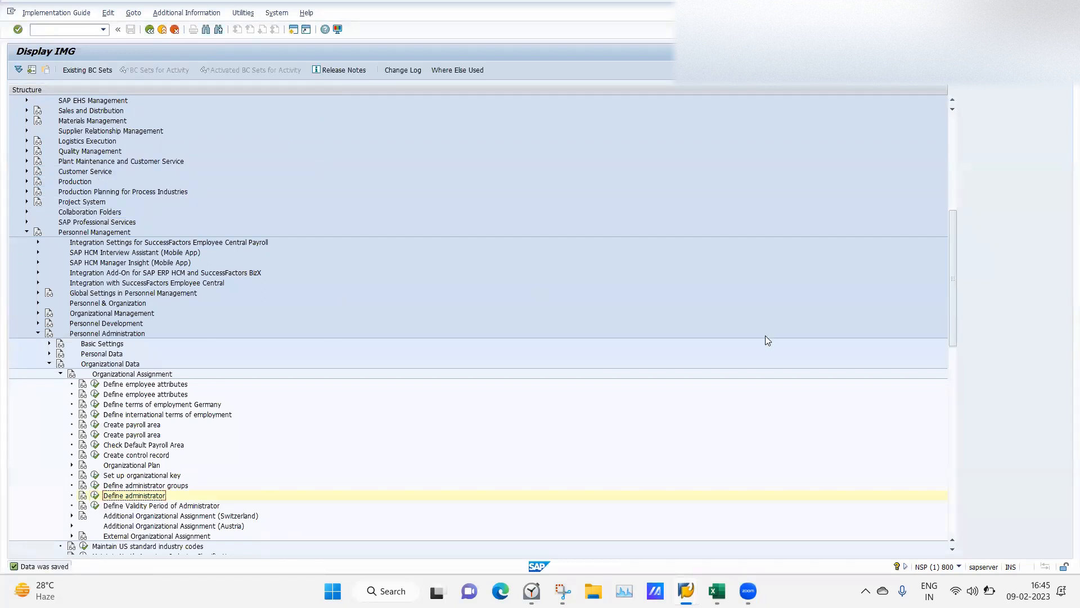
pyautogui.moveTo(953, 296); pyautogui.dragTo(955, 310)
pyautogui.moveTo(686, 590)
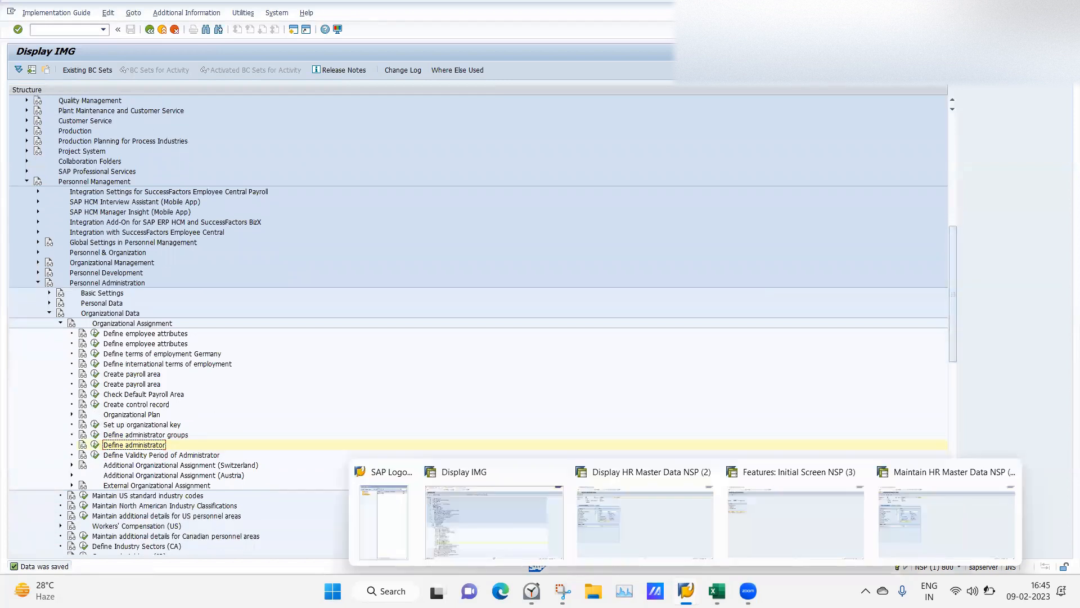
# In PA20, display the employee's infotype 0001 record starting 01.01.2023.
pyautogui.click(627, 508)
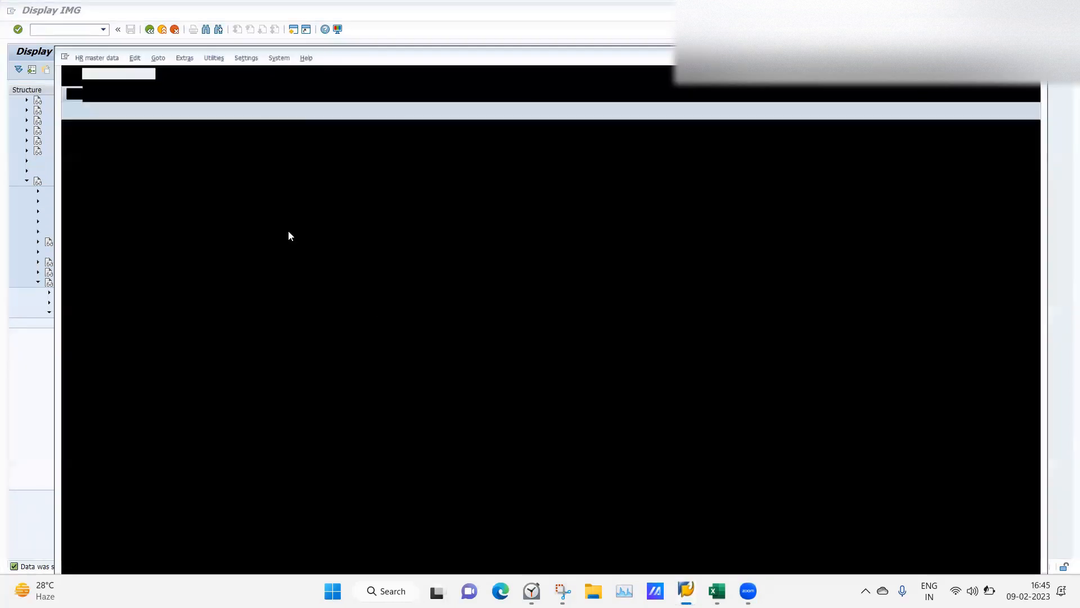
pyautogui.click(117, 313)
pyautogui.write('0')
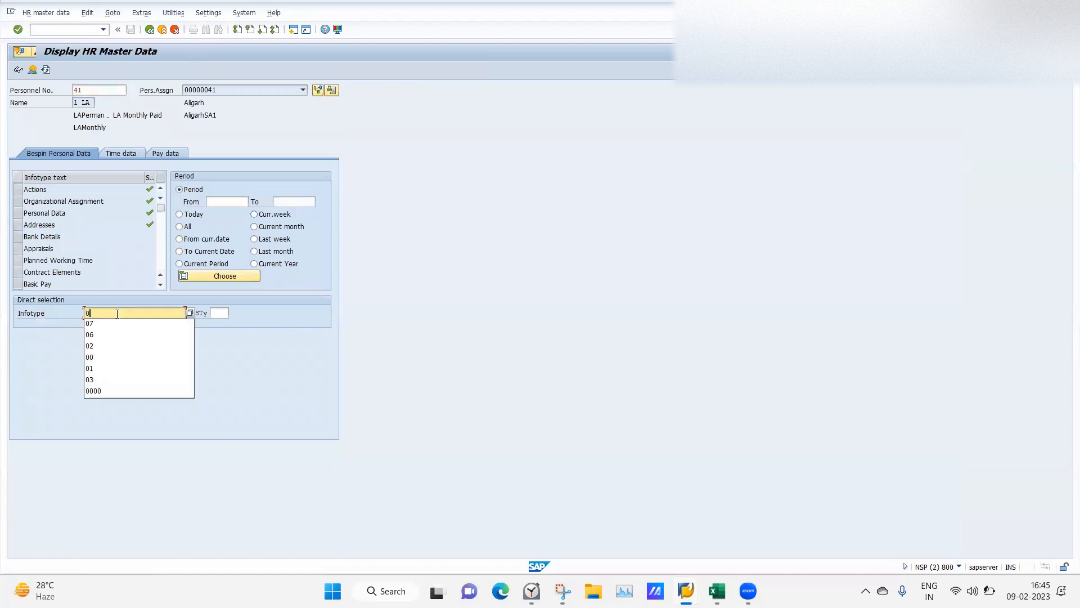
pyautogui.write('1')
pyautogui.press('Return')
pyautogui.click(32, 70)
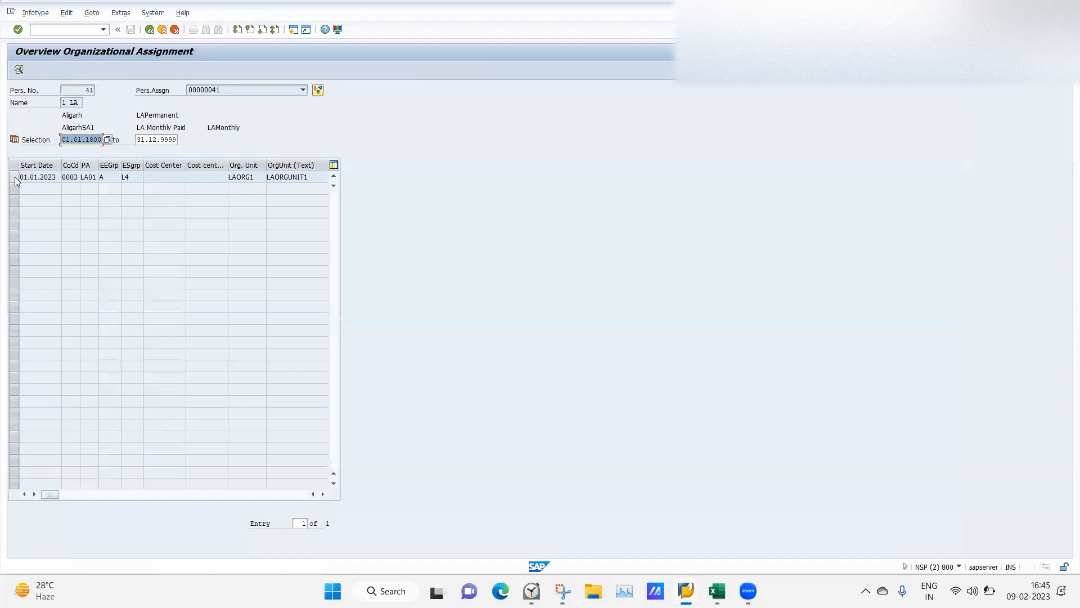
pyautogui.click(13, 177)
pyautogui.click(18, 70)
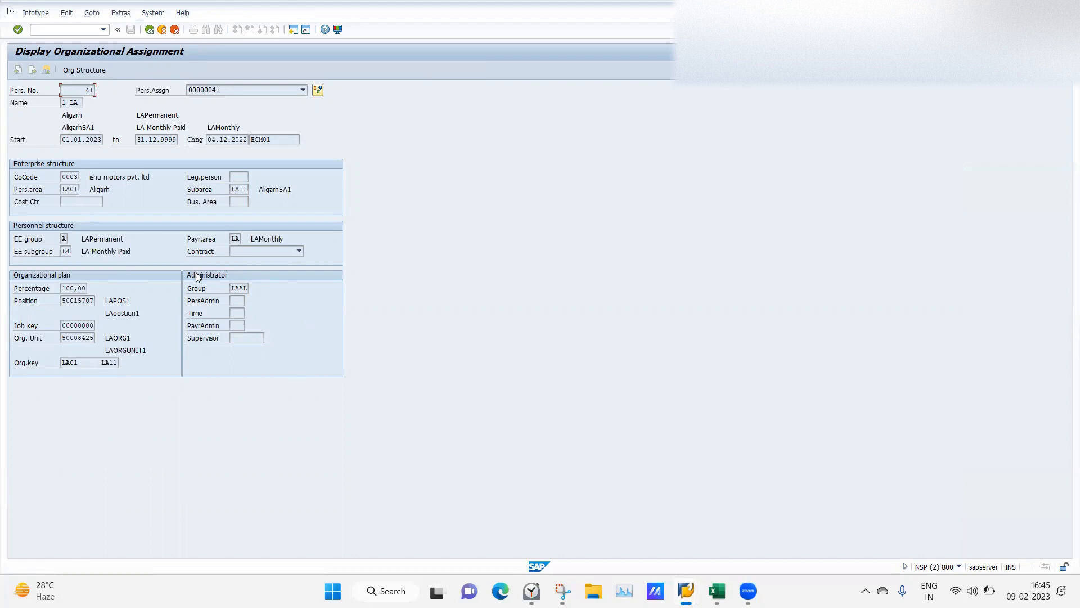
# View the administrators available for group LAAL, then back out to the HR master data screen.
pyautogui.click(237, 299)
pyautogui.click(249, 301)
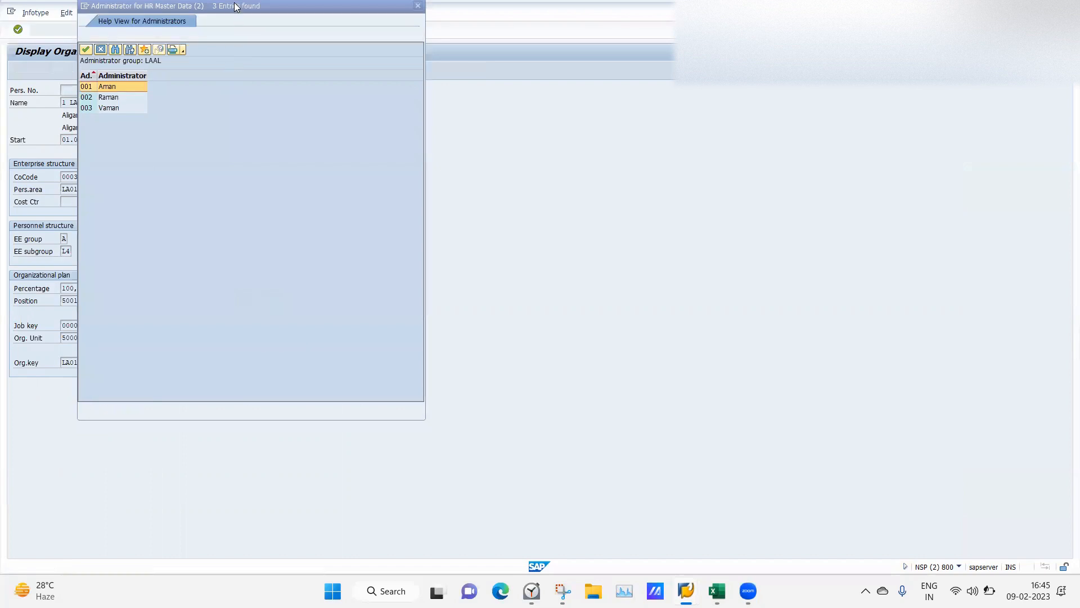
pyautogui.moveTo(234, 6); pyautogui.dragTo(619, 122)
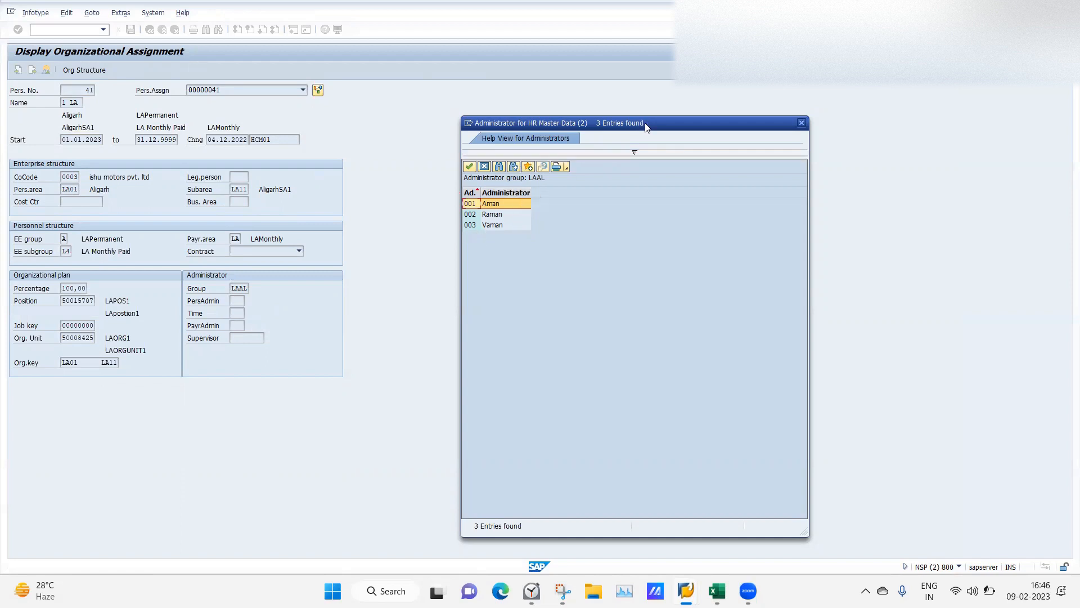
pyautogui.moveTo(646, 124); pyautogui.dragTo(566, 115)
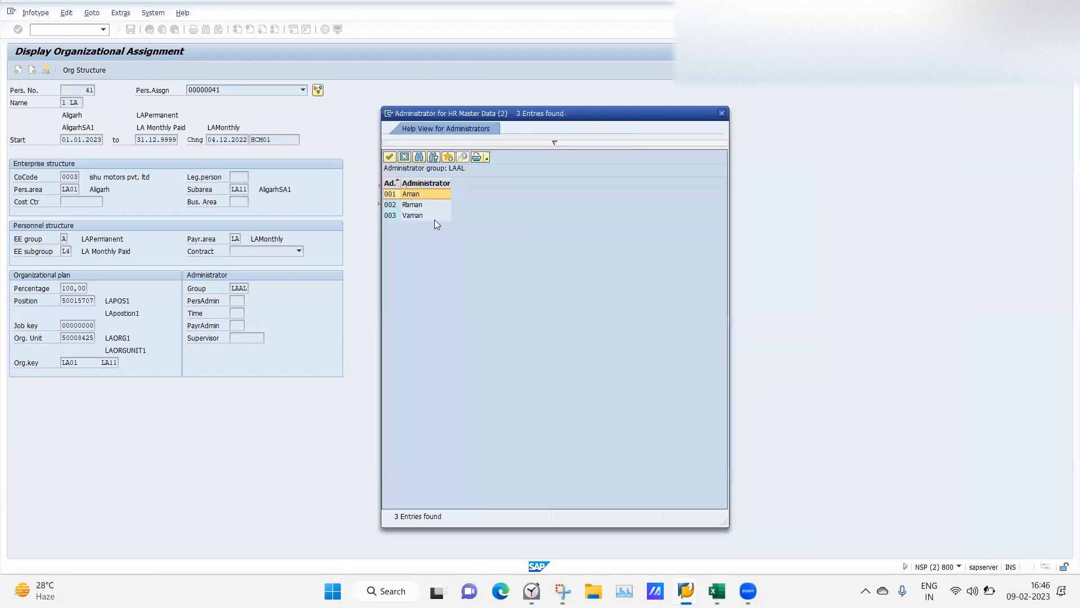
pyautogui.click(722, 114)
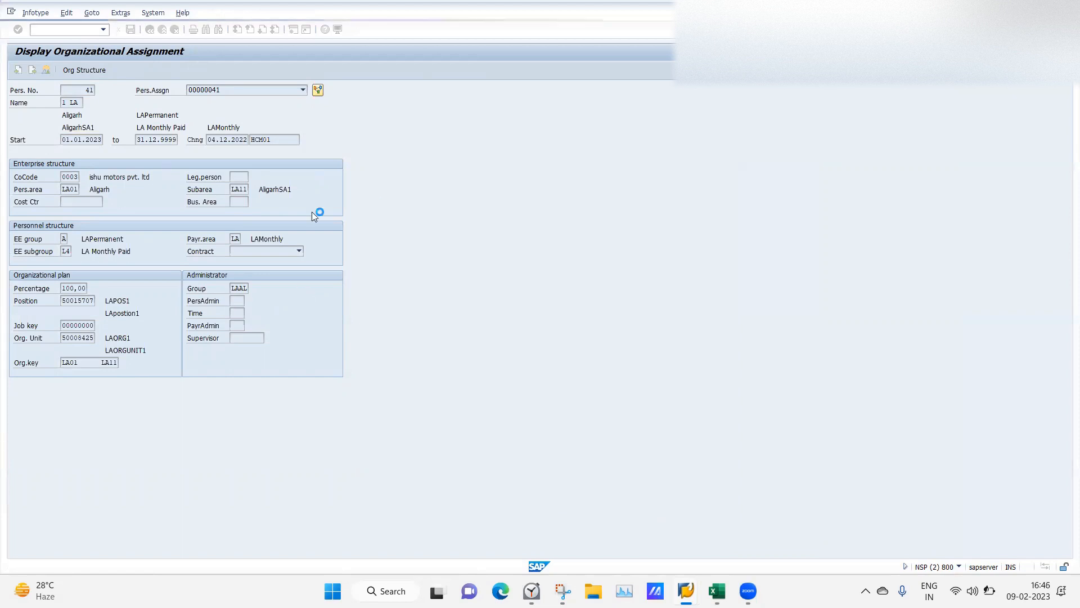
pyautogui.click(150, 31)
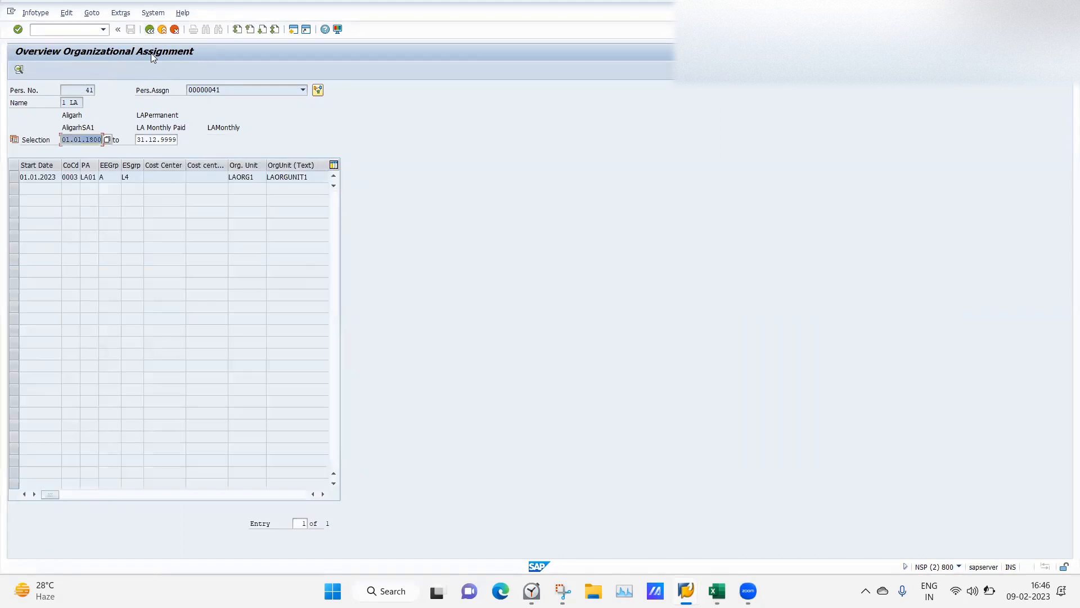
pyautogui.click(150, 30)
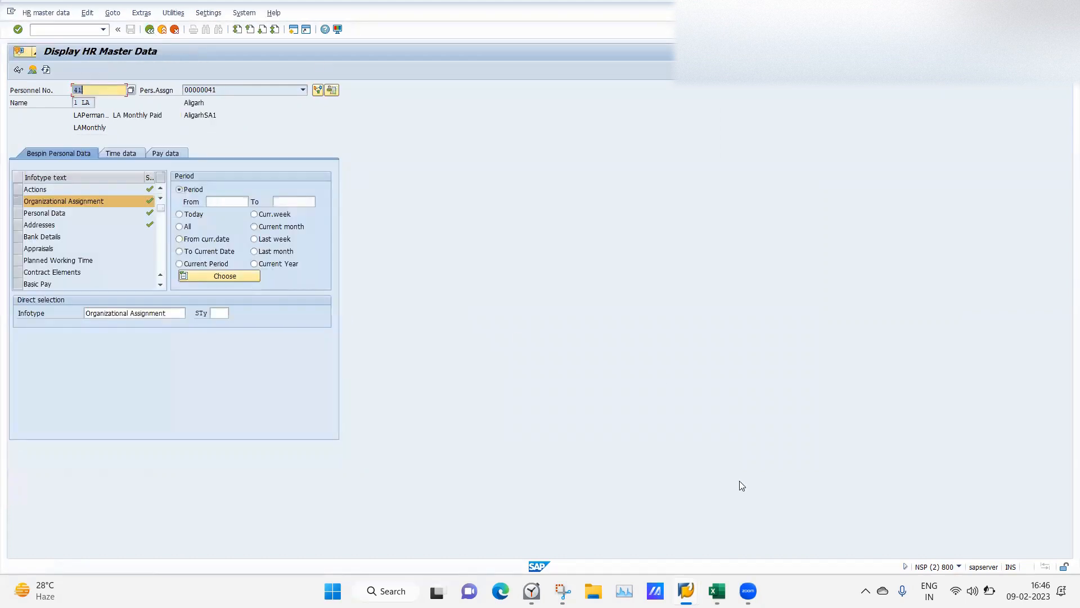
# In the IMG, expand Basic Settings and run Determine defaults for number ranges (NUMKR).
pyautogui.moveTo(678, 582)
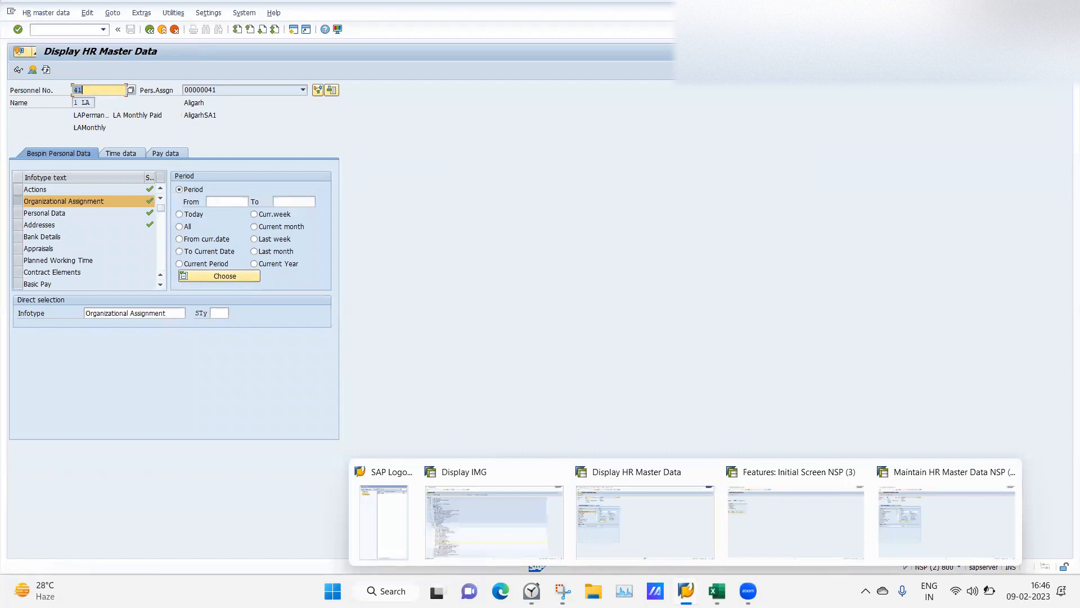
pyautogui.click(523, 534)
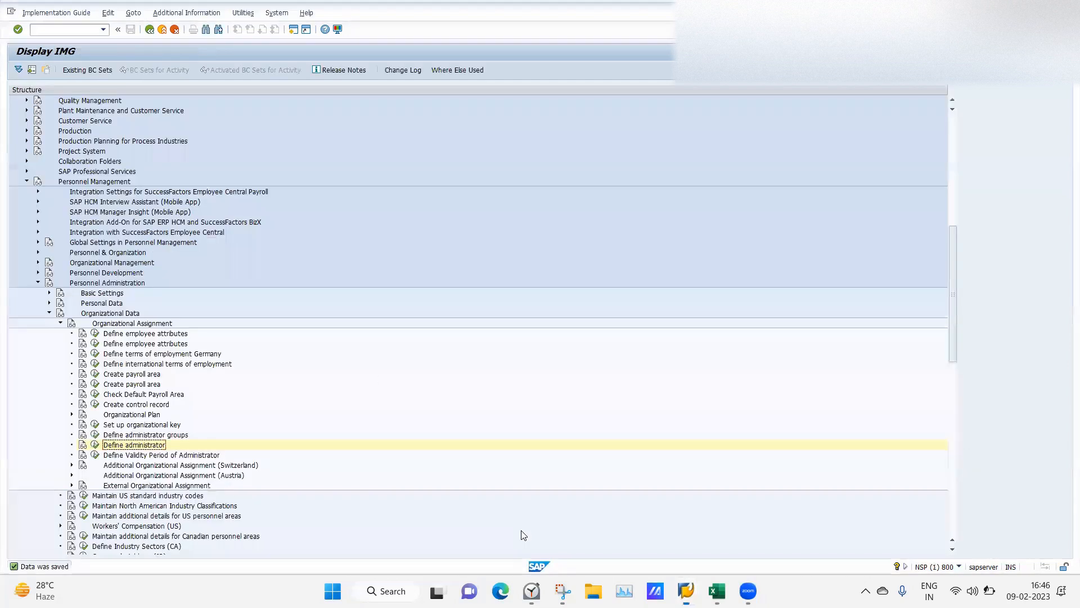
pyautogui.click(61, 324)
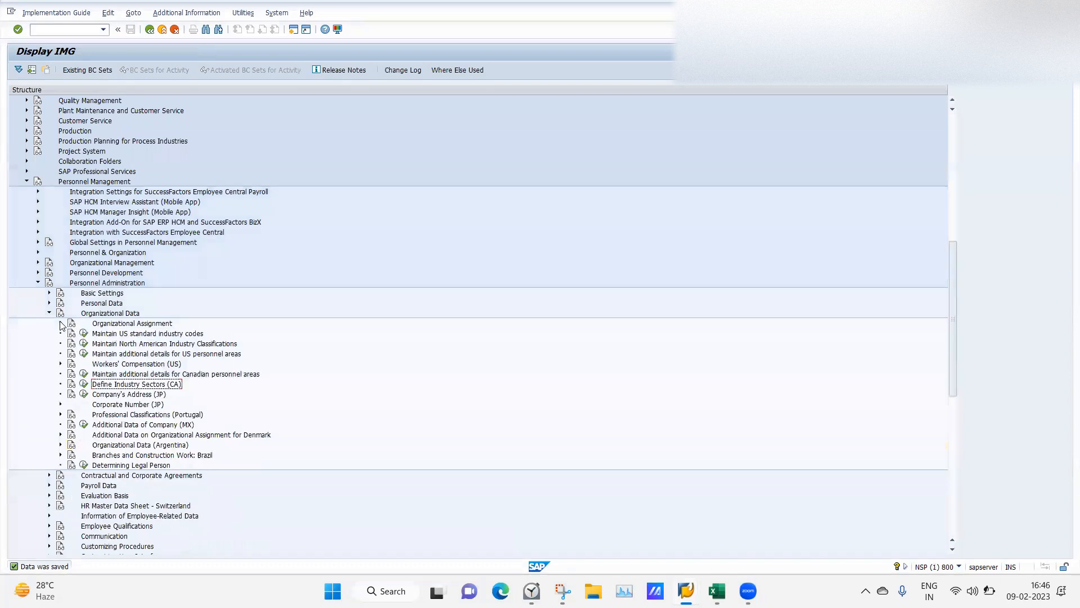
pyautogui.click(50, 293)
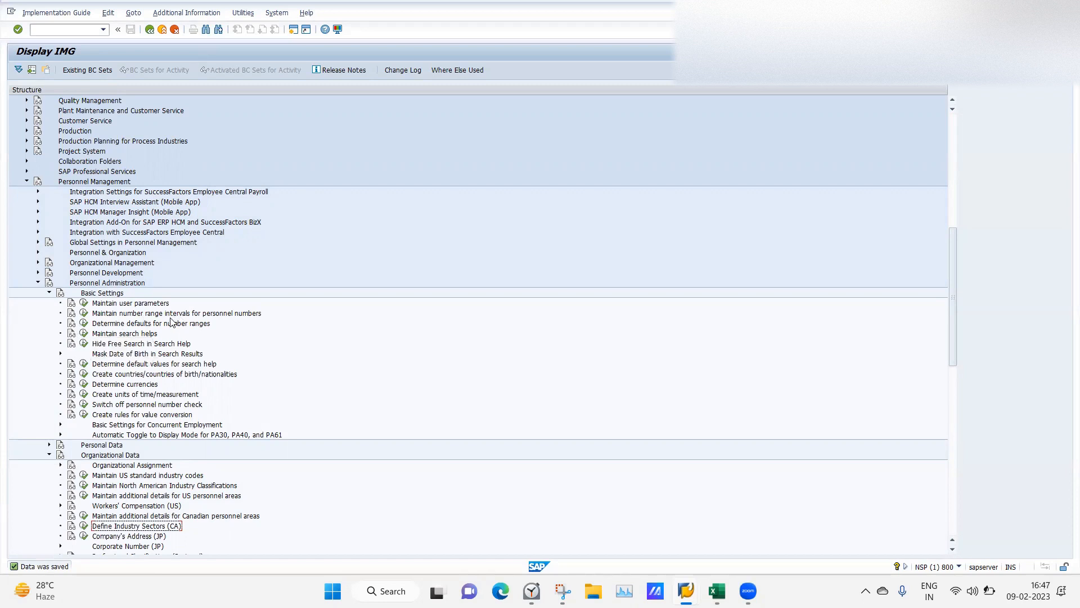
pyautogui.click(84, 326)
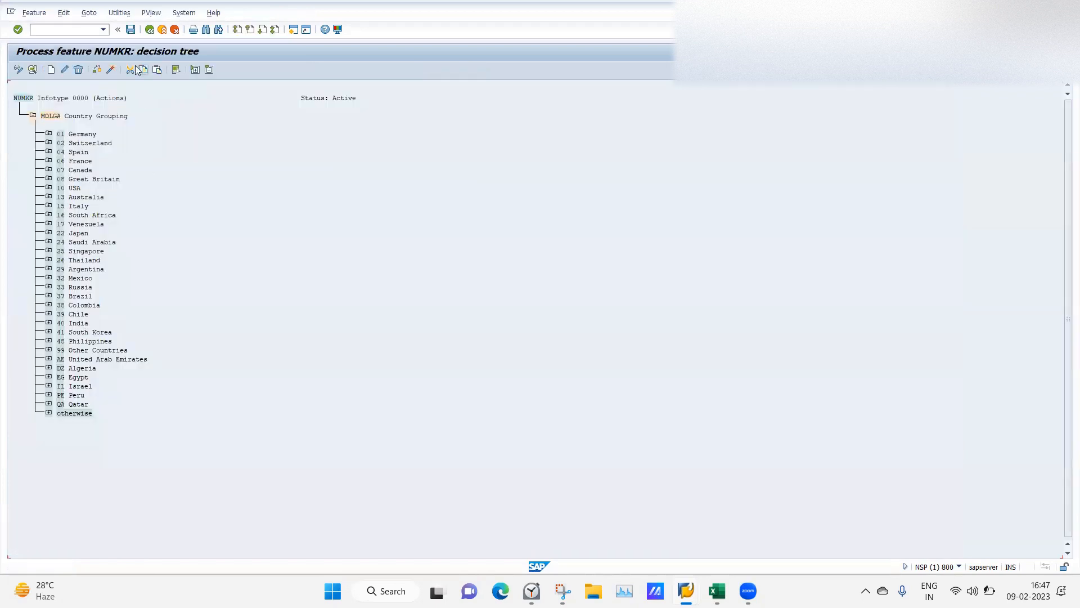
# Expand India > 0003 > WERKS to see ranges 13, 14, 15 for LA01, LA02, LA03.
pyautogui.click(49, 323)
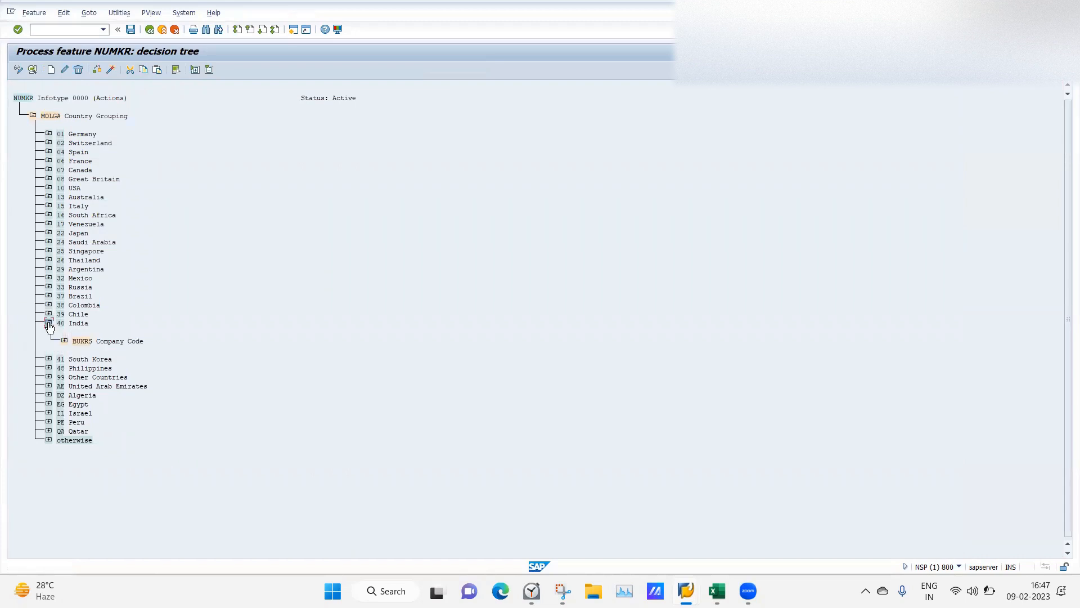
pyautogui.click(64, 341)
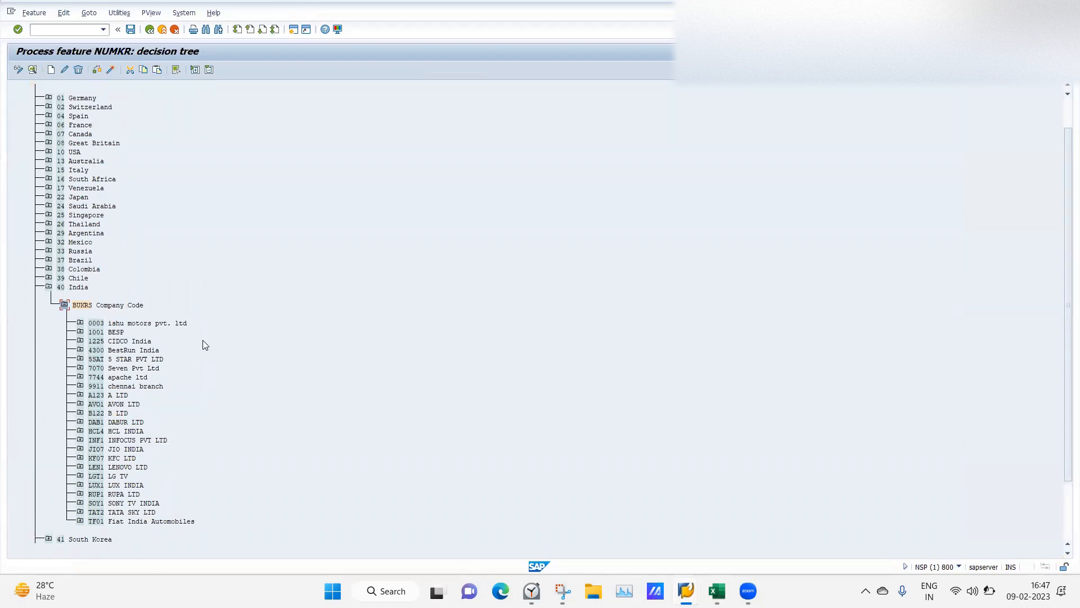
pyautogui.click(80, 322)
pyautogui.click(96, 340)
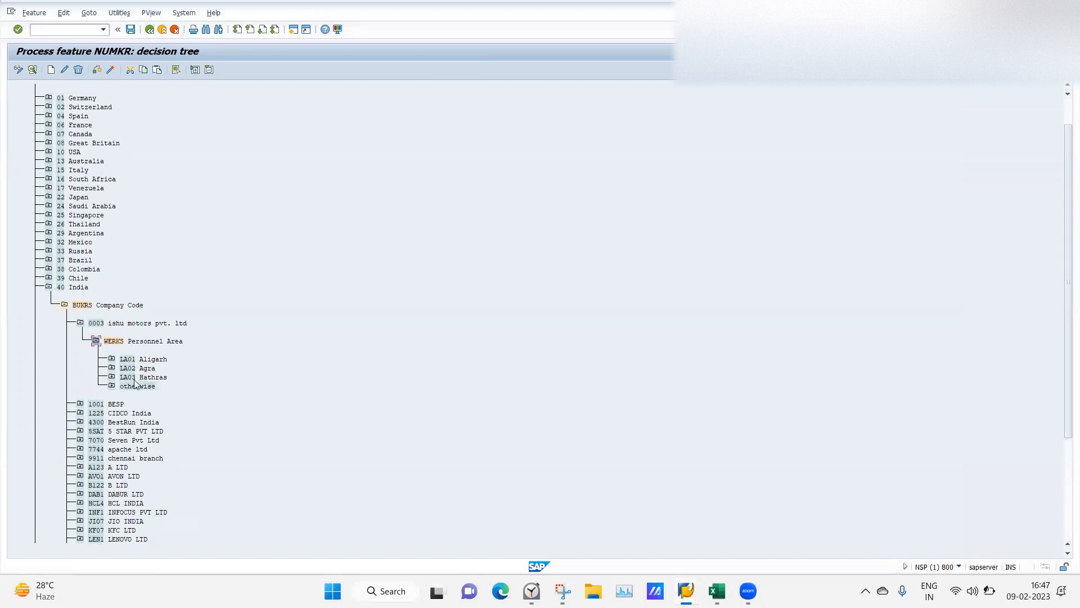
pyautogui.click(111, 359)
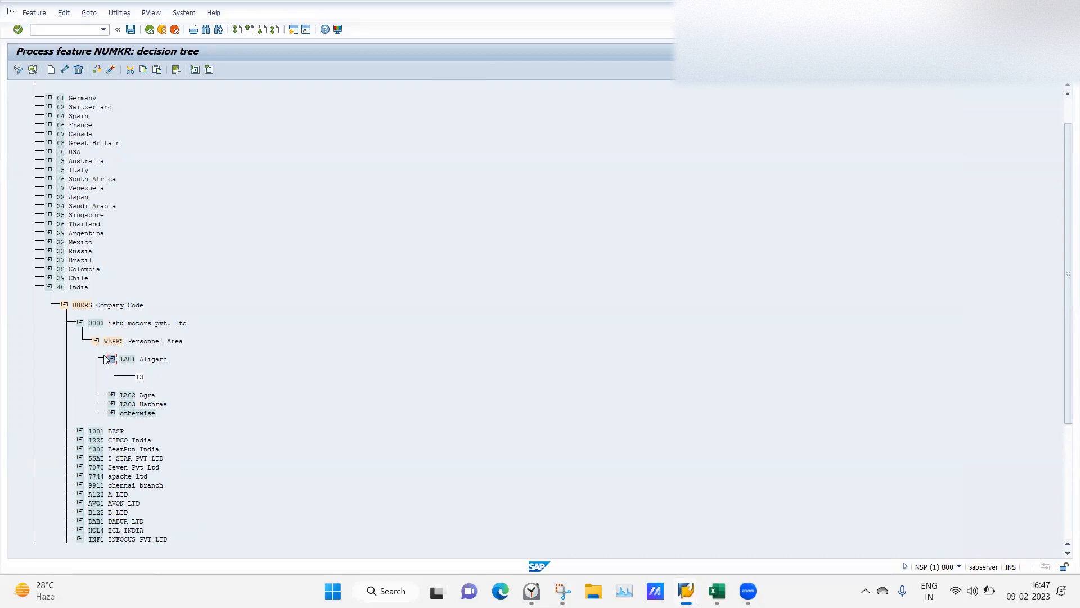
pyautogui.click(111, 396)
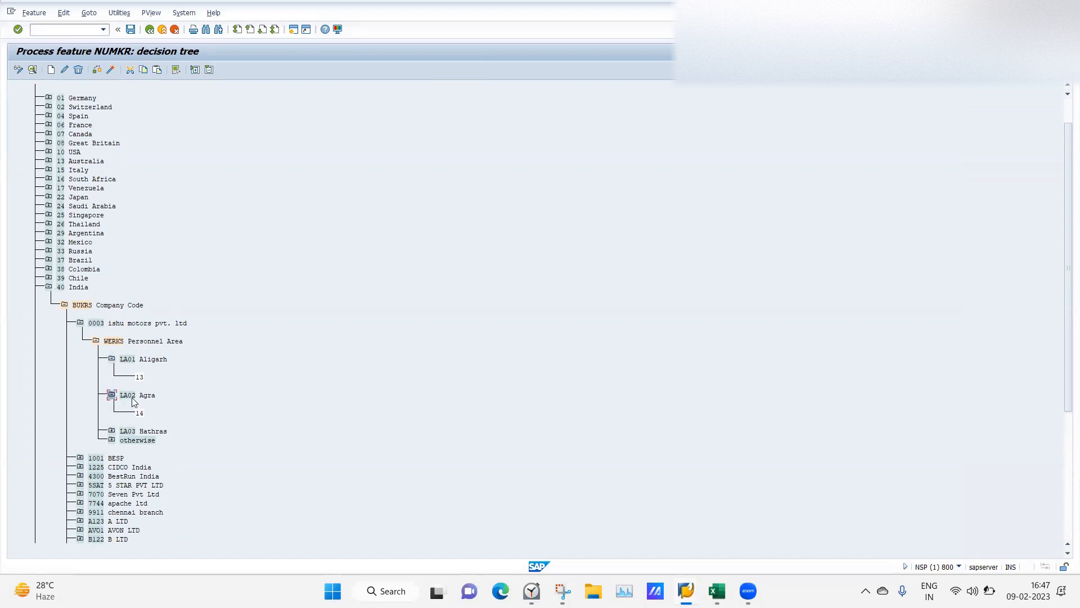
pyautogui.click(112, 431)
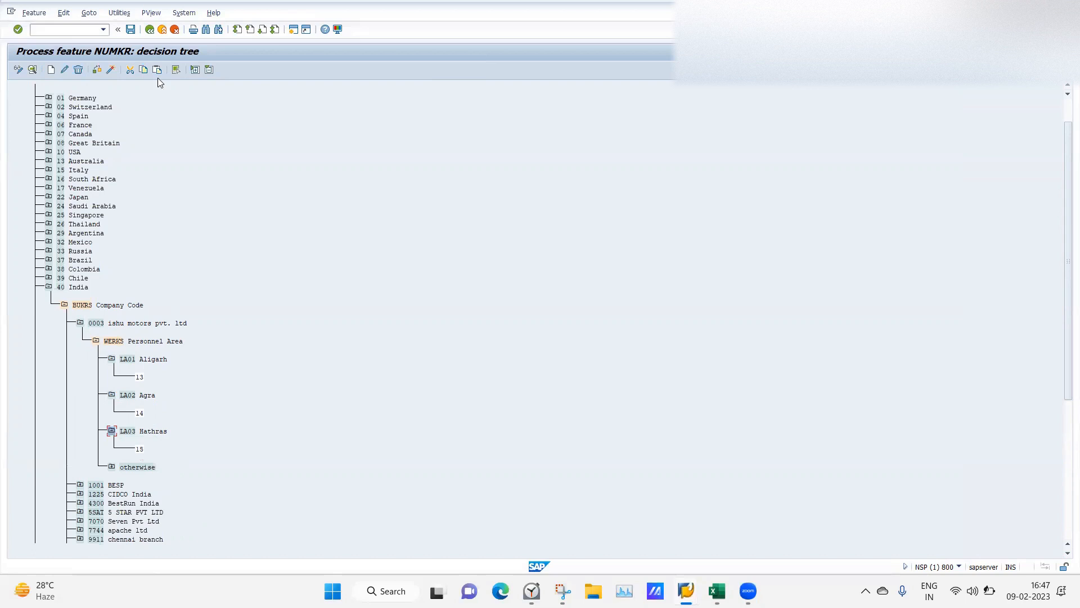
pyautogui.click(150, 31)
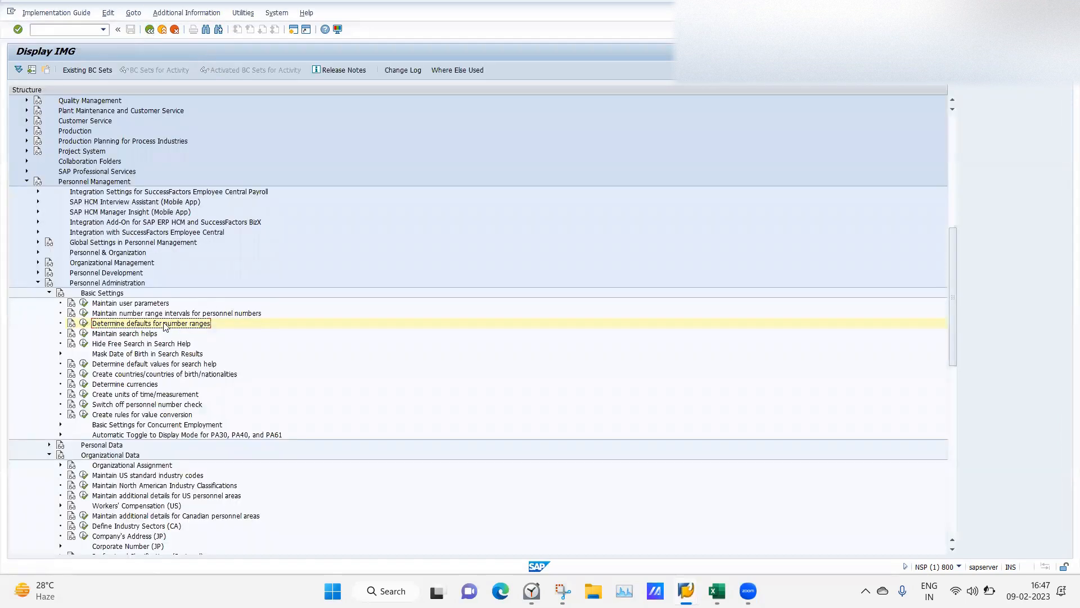
# Open the personnel number intervals in change mode and review the upper limits of intervals 01 and 02. Then switch back to Display HR Master Data.
pyautogui.click(84, 314)
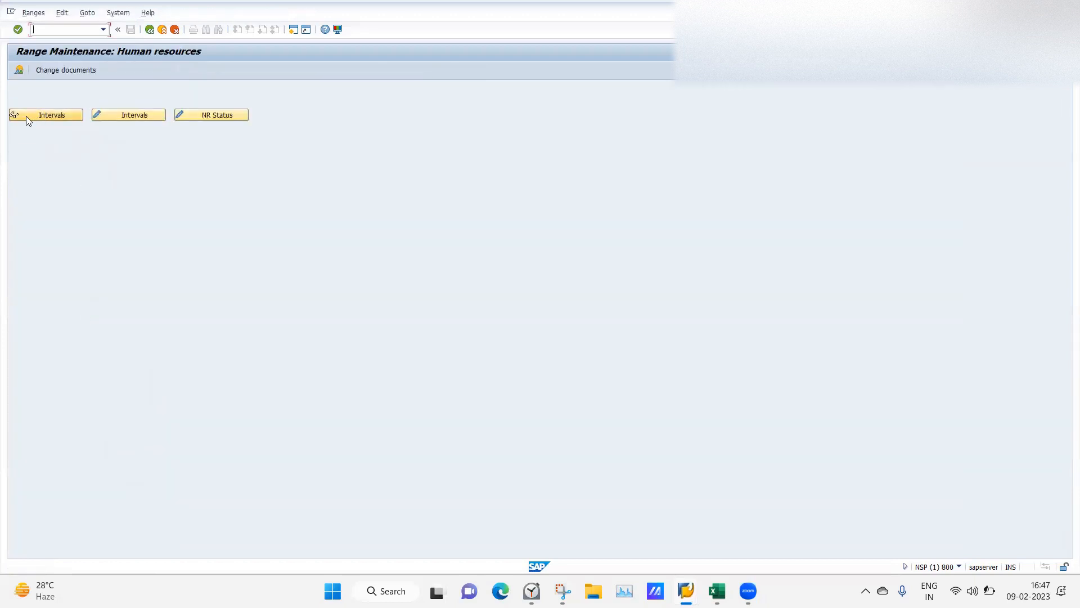
pyautogui.click(135, 117)
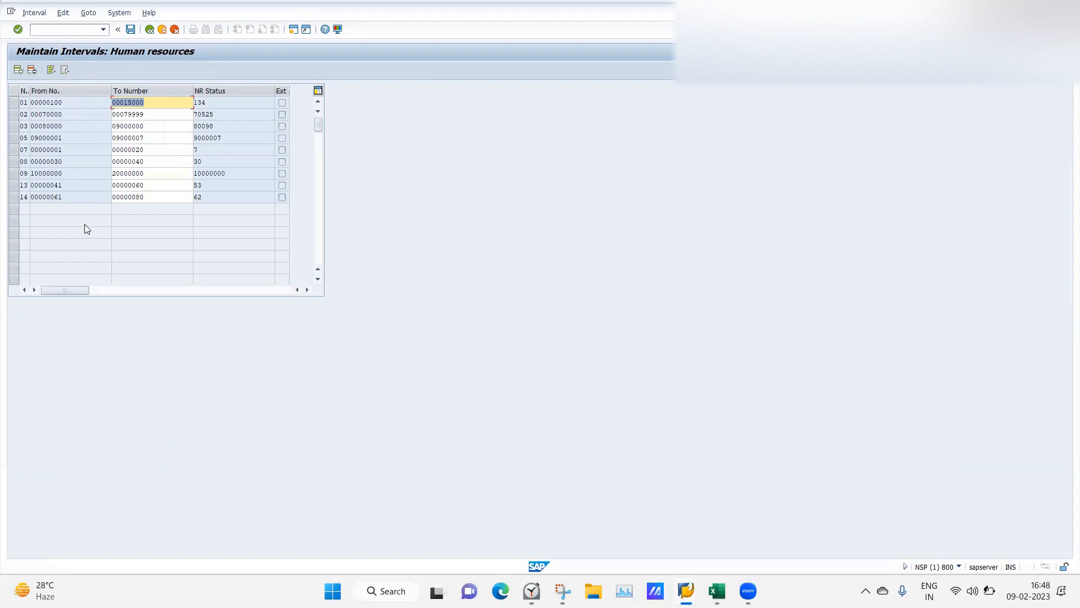
pyautogui.click(146, 115)
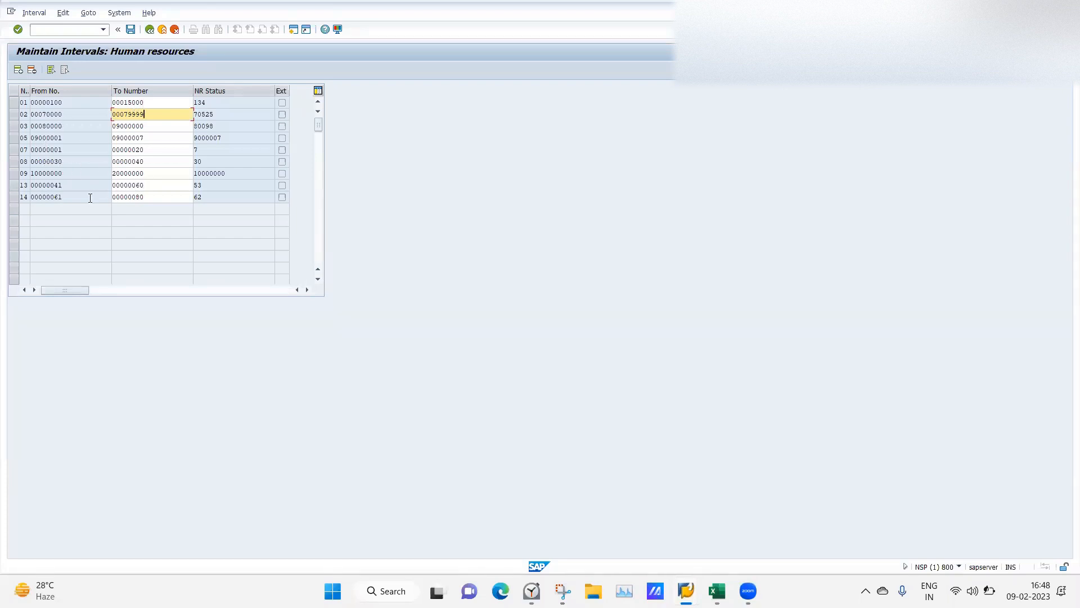
pyautogui.click(155, 102)
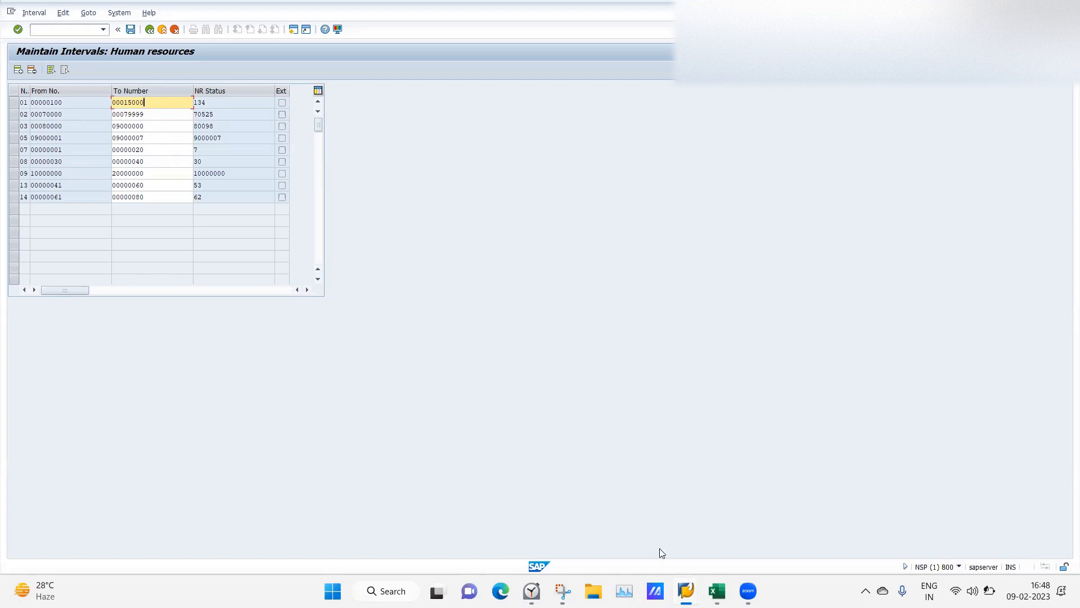
pyautogui.moveTo(686, 591)
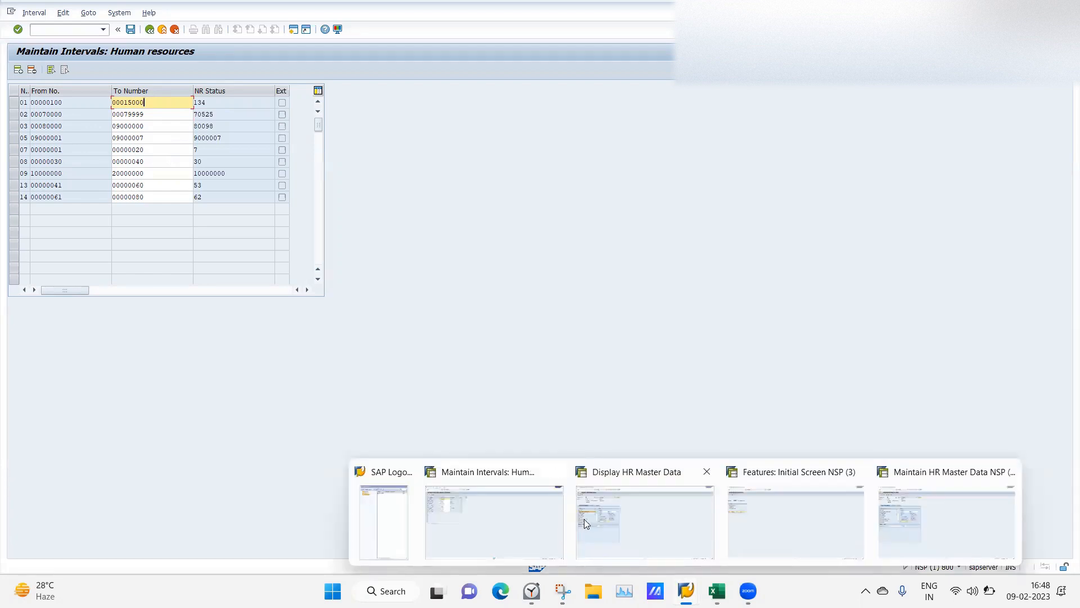
pyautogui.click(656, 505)
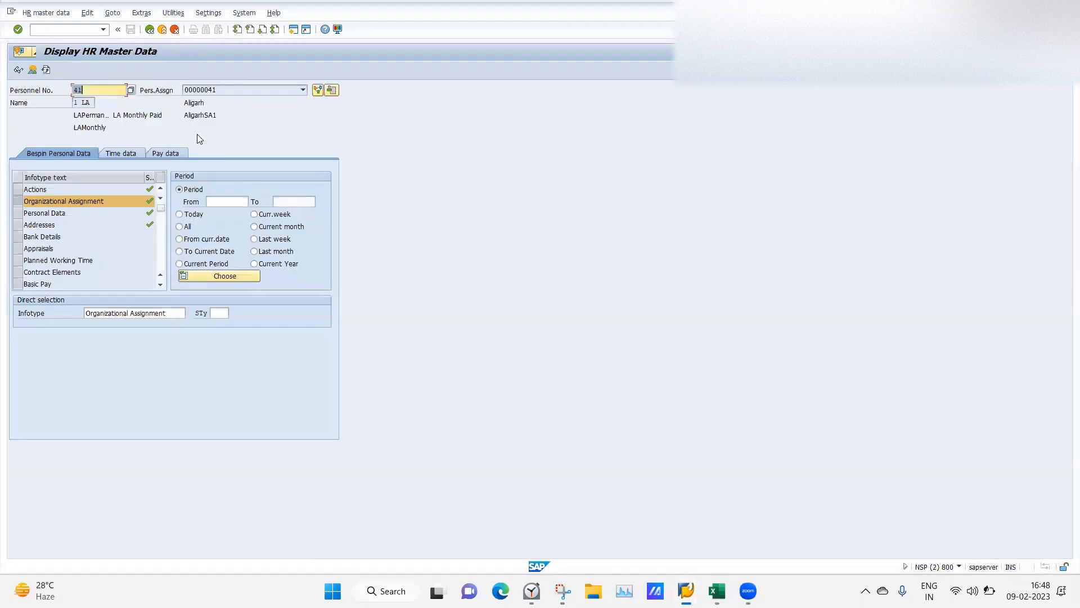
# Launch transaction PA40 with /npa4 and clear the prefilled personnel number.
pyautogui.click(66, 28)
pyautogui.write('/')
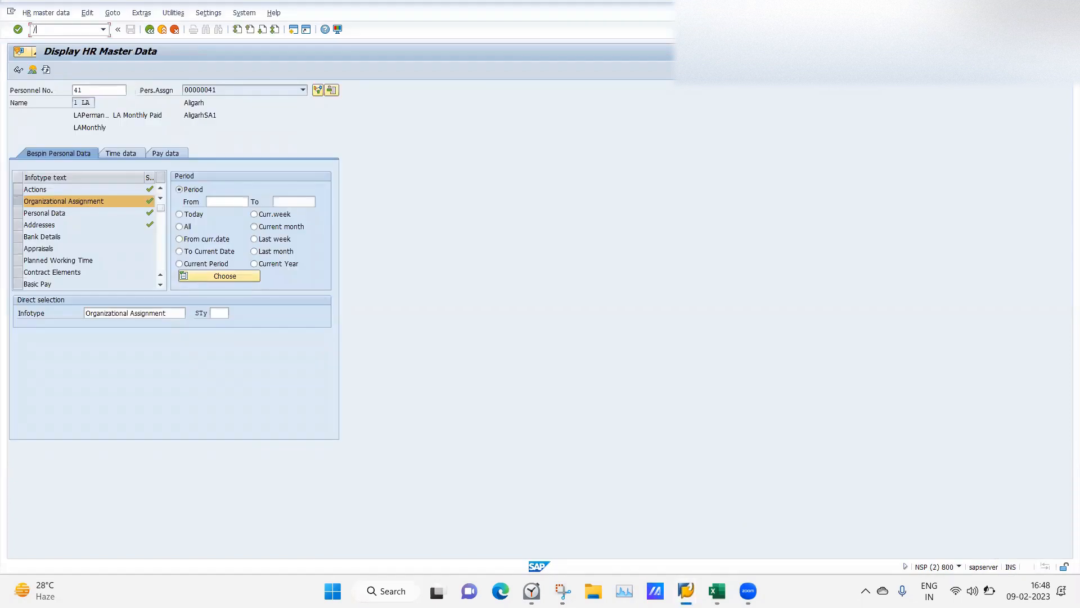
pyautogui.write('npa4')
pyautogui.press('Return')
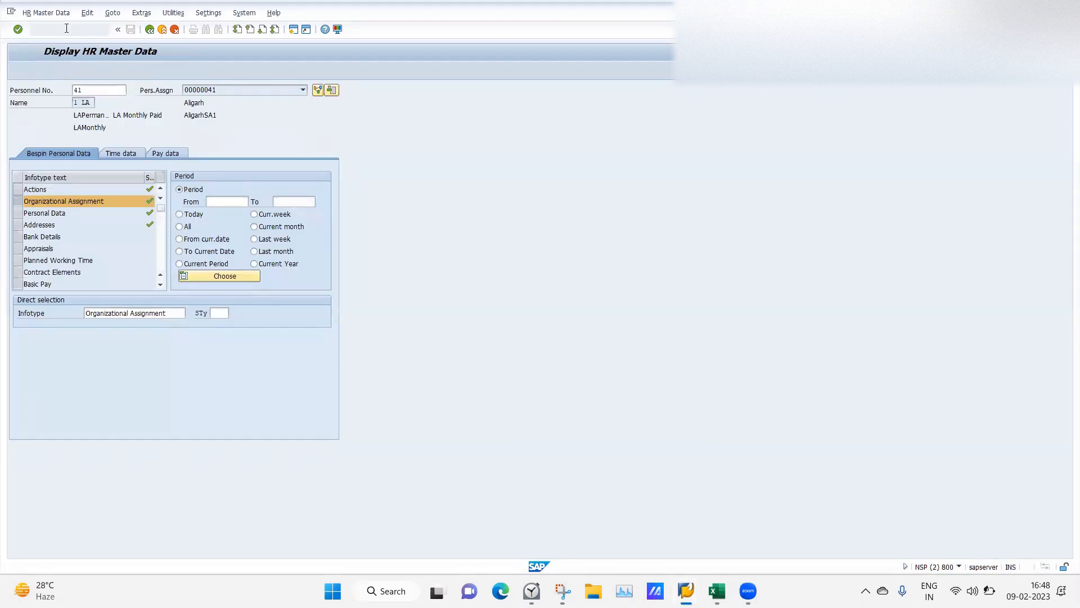
pyautogui.press('BackSpace')
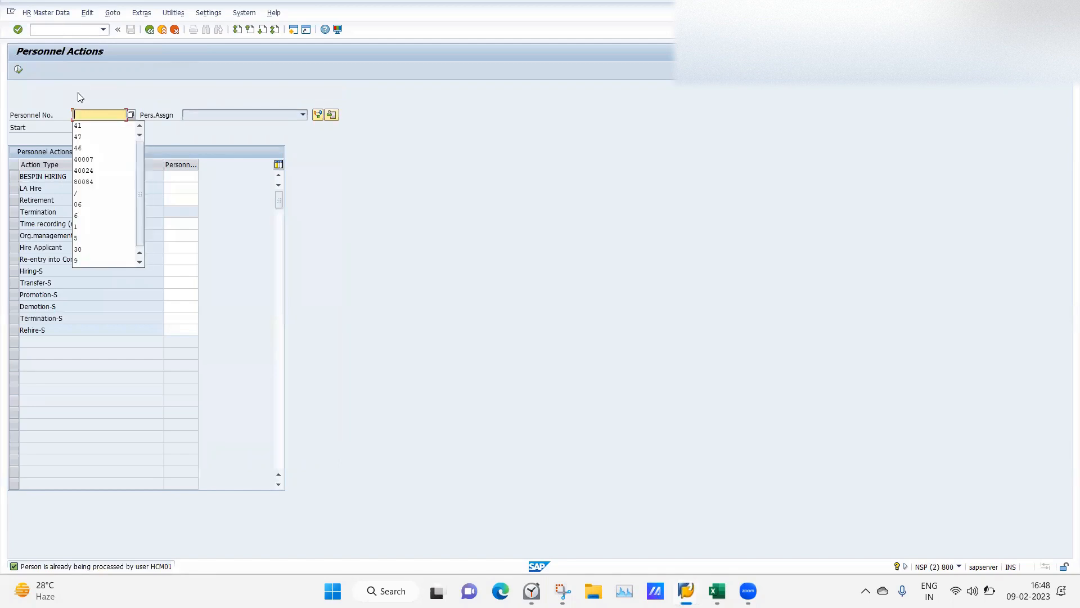
pyautogui.press('Escape')
# Execute an LA Hire starting 09.02.2023 in personnel area LA04.
pyautogui.click(85, 127)
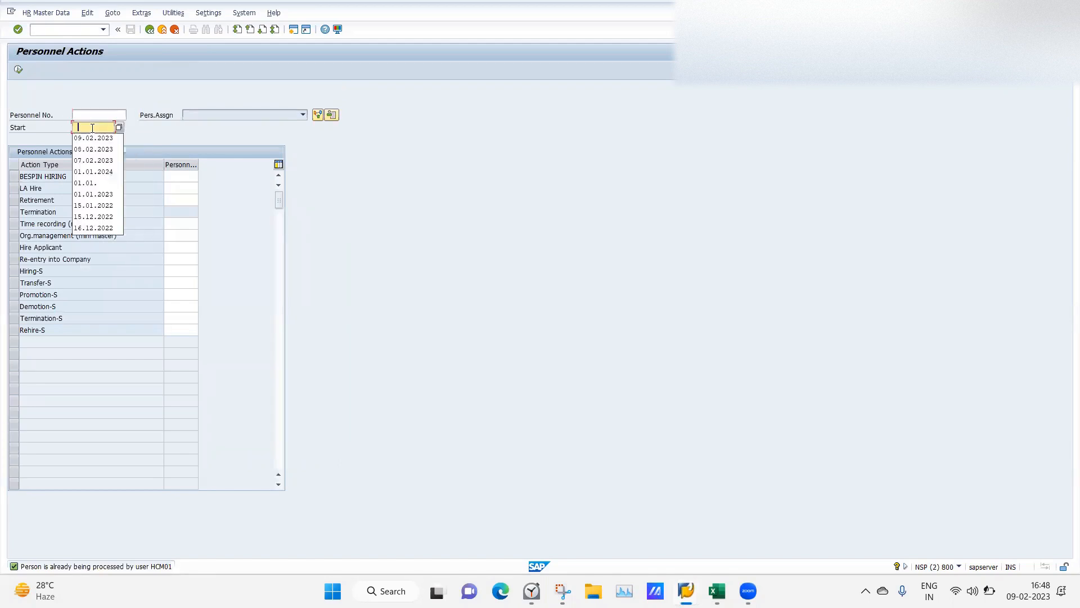
pyautogui.click(93, 138)
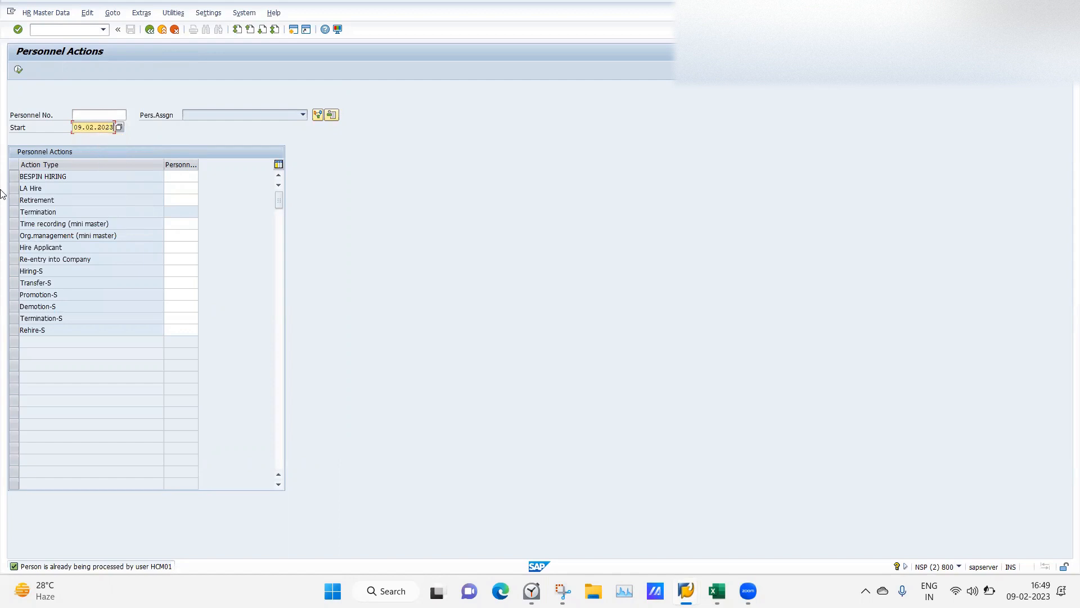
pyautogui.click(169, 186)
pyautogui.click(179, 187)
pyautogui.write('LA04')
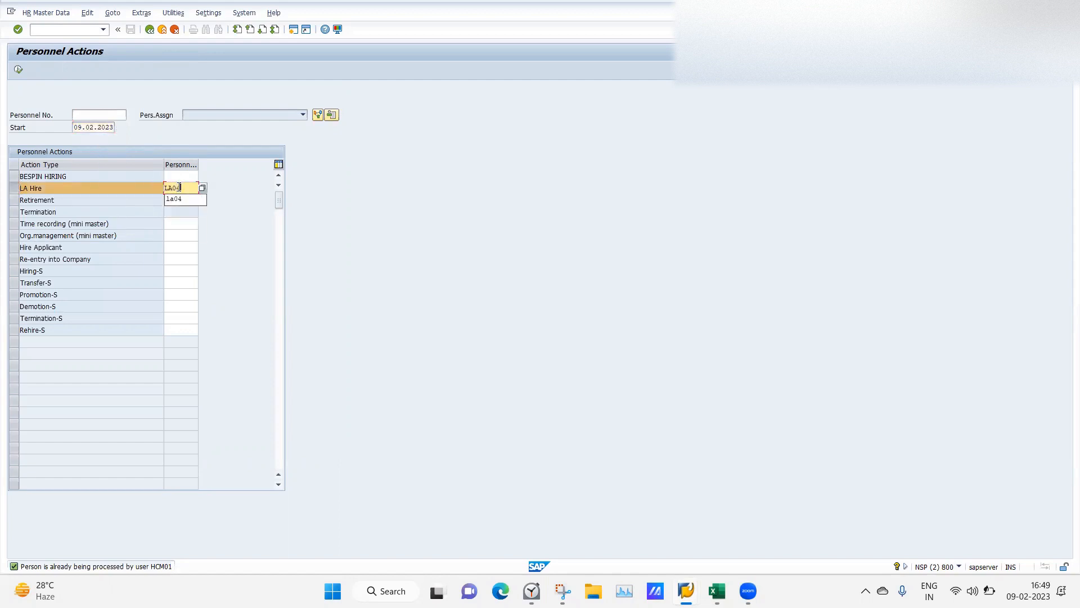
pyautogui.press('Return')
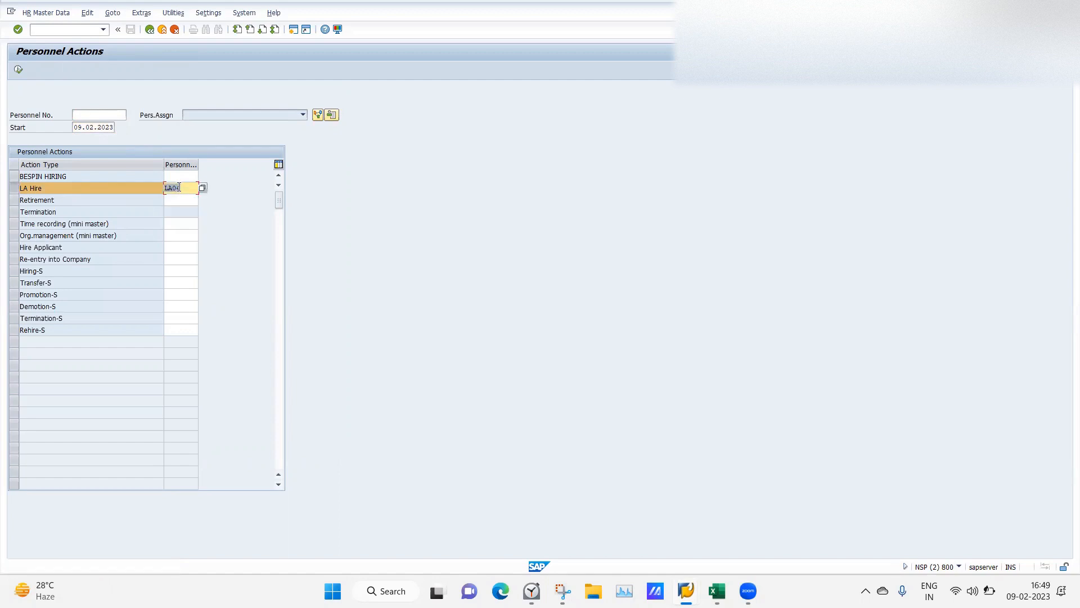
pyautogui.click(20, 70)
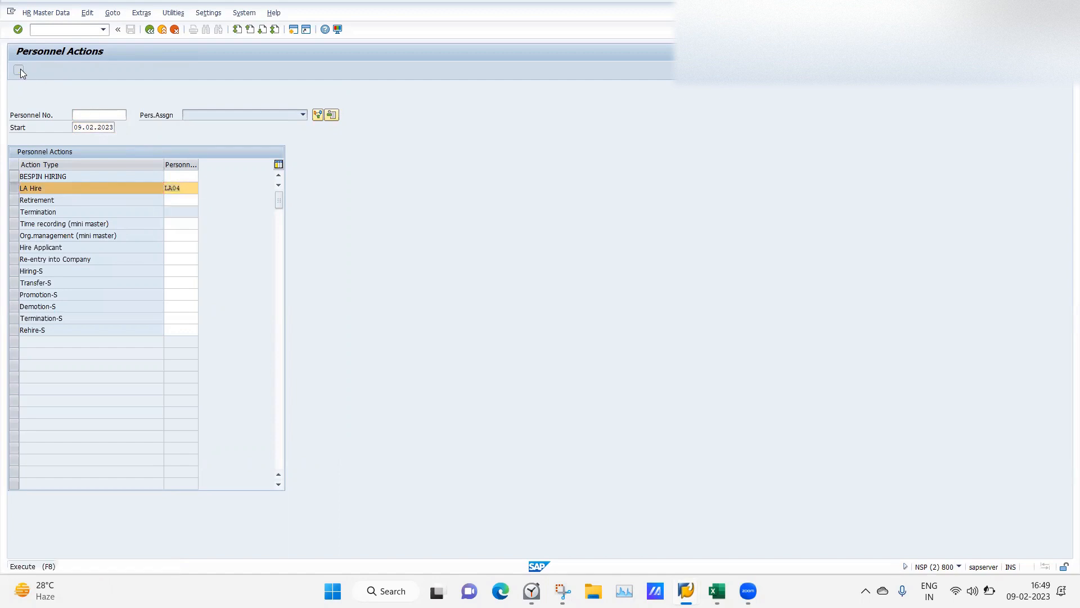
# Fill in the form of address, the employee's last and first names, birth date 01.01.1992 and reason 01.
pyautogui.click(110, 152)
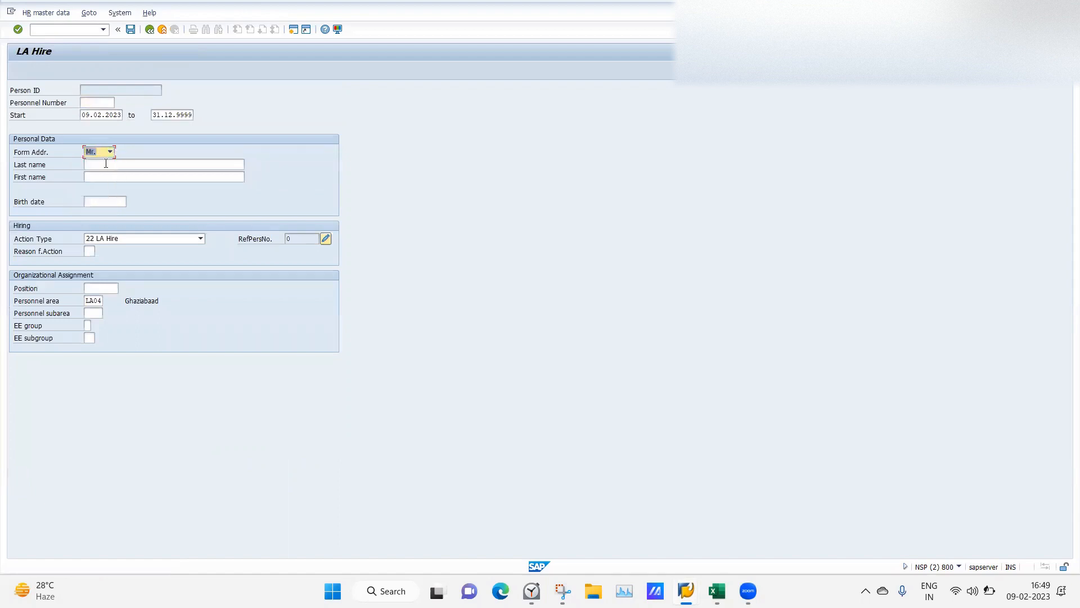
pyautogui.click(89, 164)
pyautogui.click(90, 176)
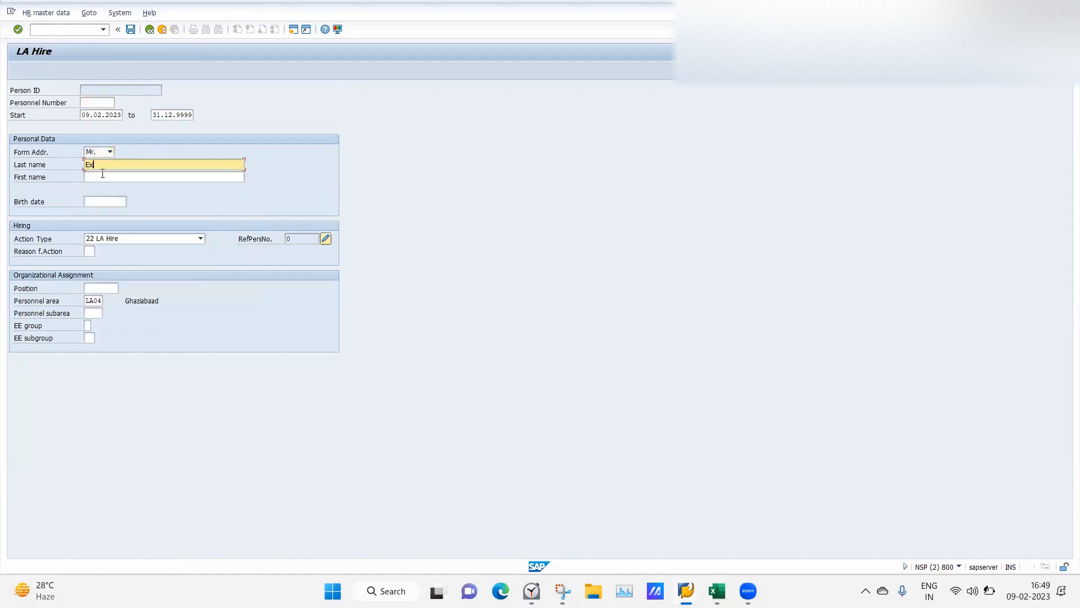
pyautogui.click(88, 177)
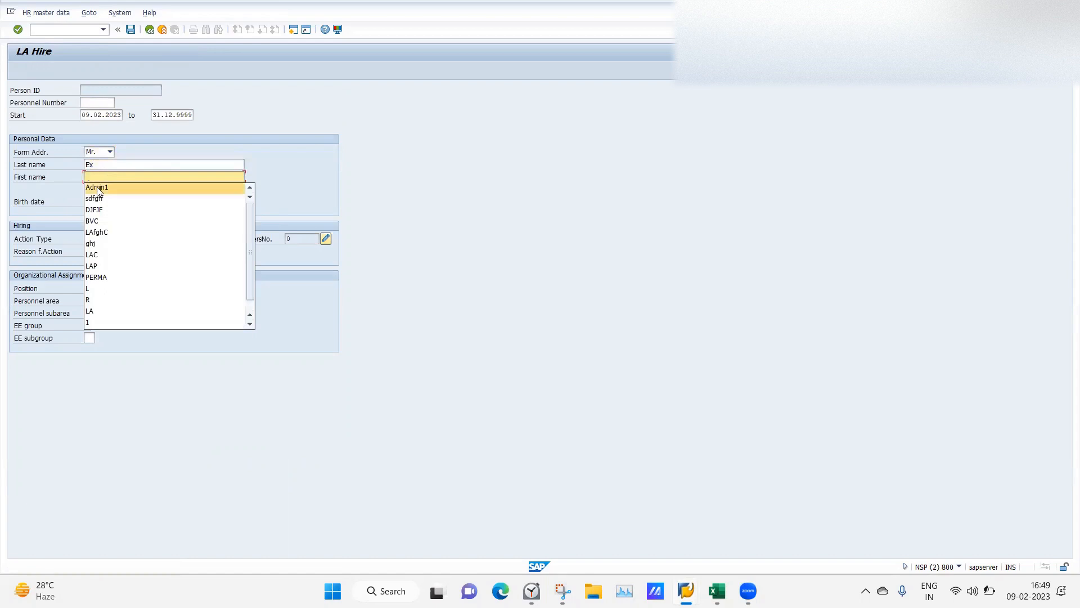
pyautogui.click(97, 188)
pyautogui.click(98, 200)
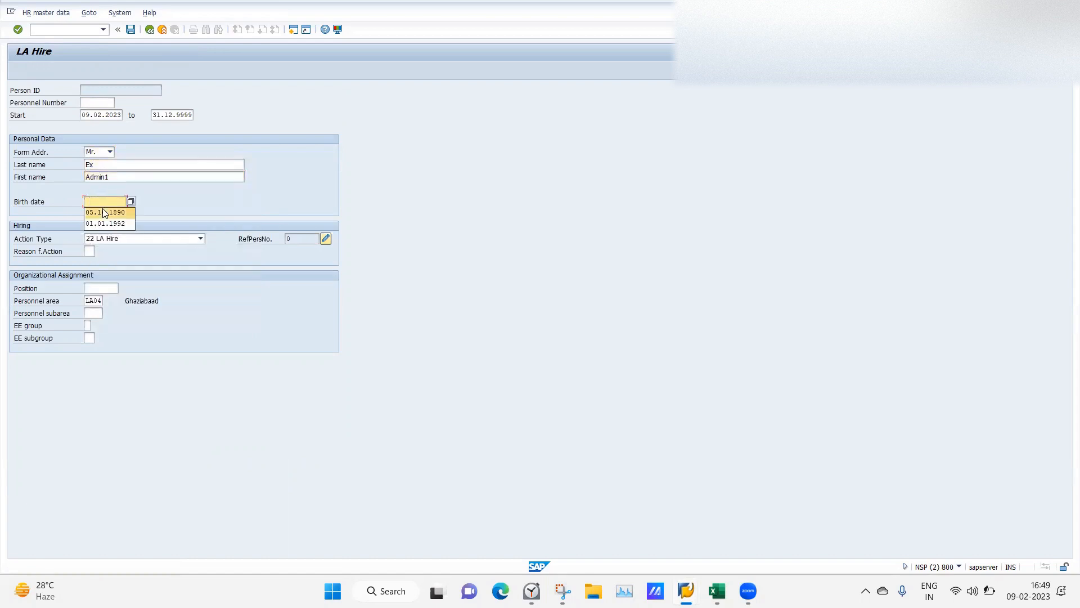
pyautogui.click(107, 223)
pyautogui.click(89, 251)
pyautogui.click(90, 262)
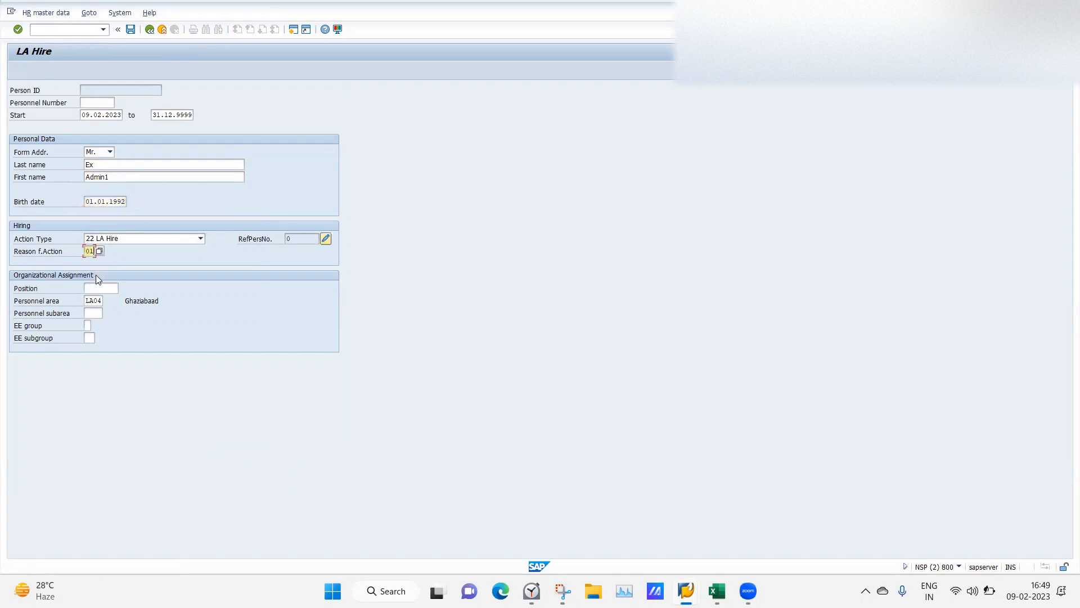
# Set position 50015904, subarea SEC6, employee group A and subgroup L4, then validate and save.
pyautogui.click(100, 286)
pyautogui.click(102, 300)
pyautogui.click(93, 313)
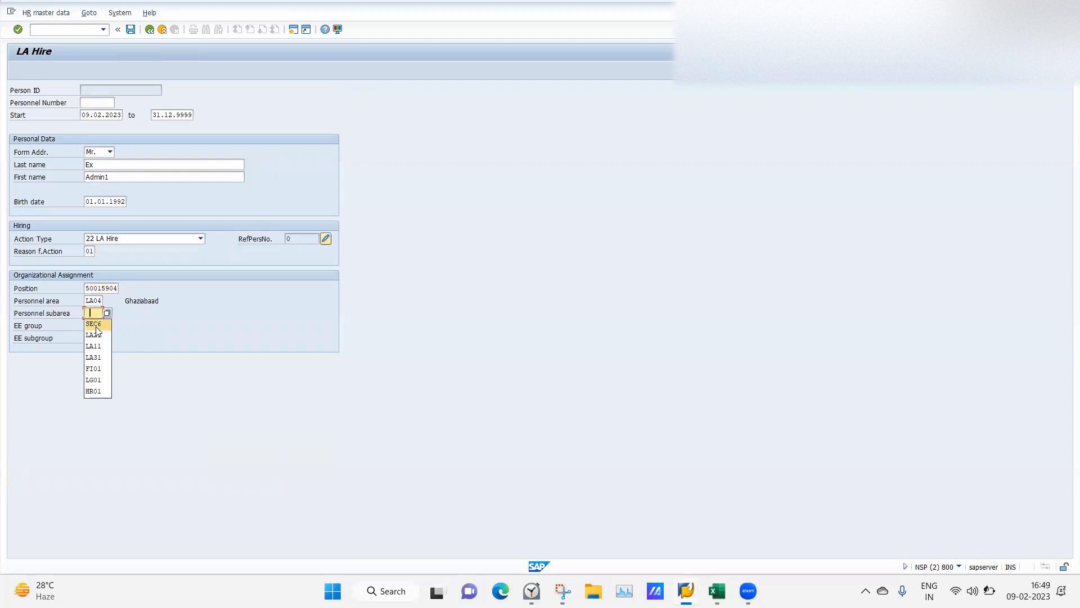
pyautogui.click(92, 324)
pyautogui.click(90, 325)
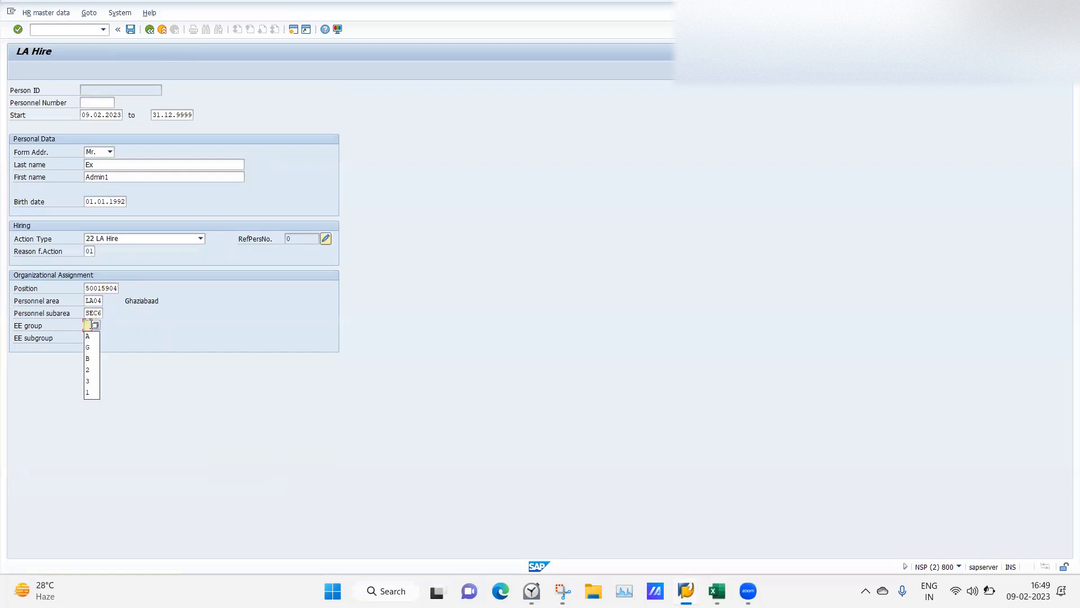
pyautogui.click(91, 336)
pyautogui.click(92, 338)
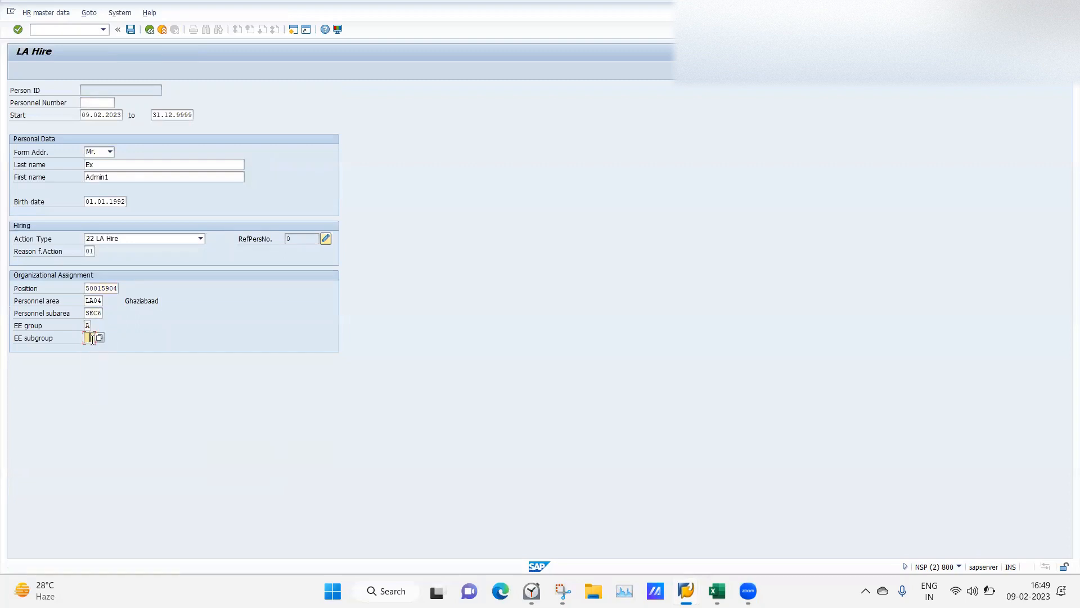
pyautogui.click(92, 349)
pyautogui.press('Return')
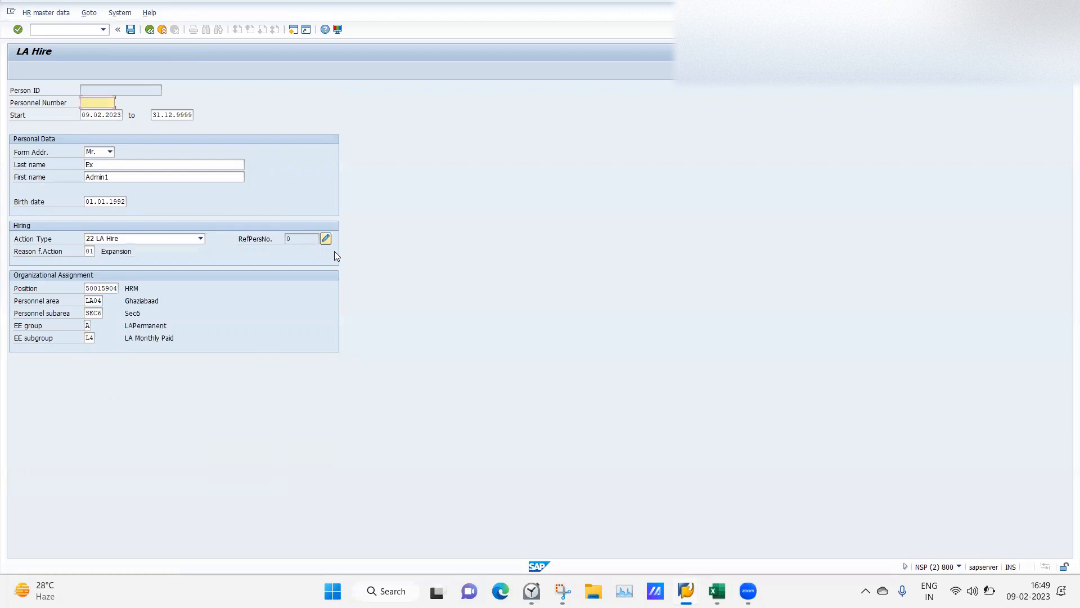
pyautogui.click(131, 30)
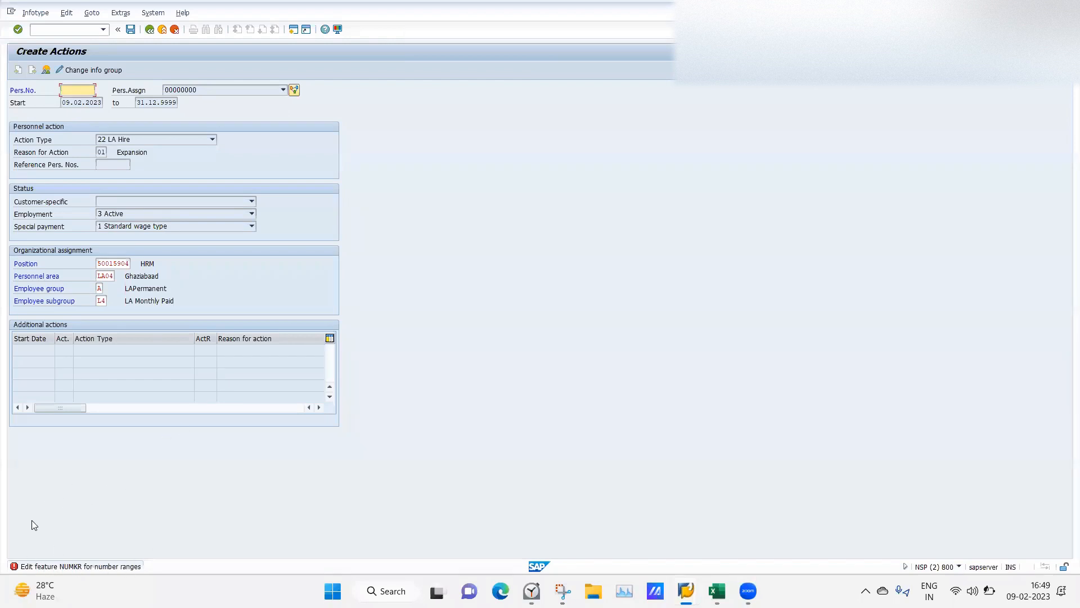
# Change the personnel area from LA04 to LA01 and save to continue to organizational assignment.
pyautogui.click(113, 276)
pyautogui.press('BackSpace')
pyautogui.write('1')
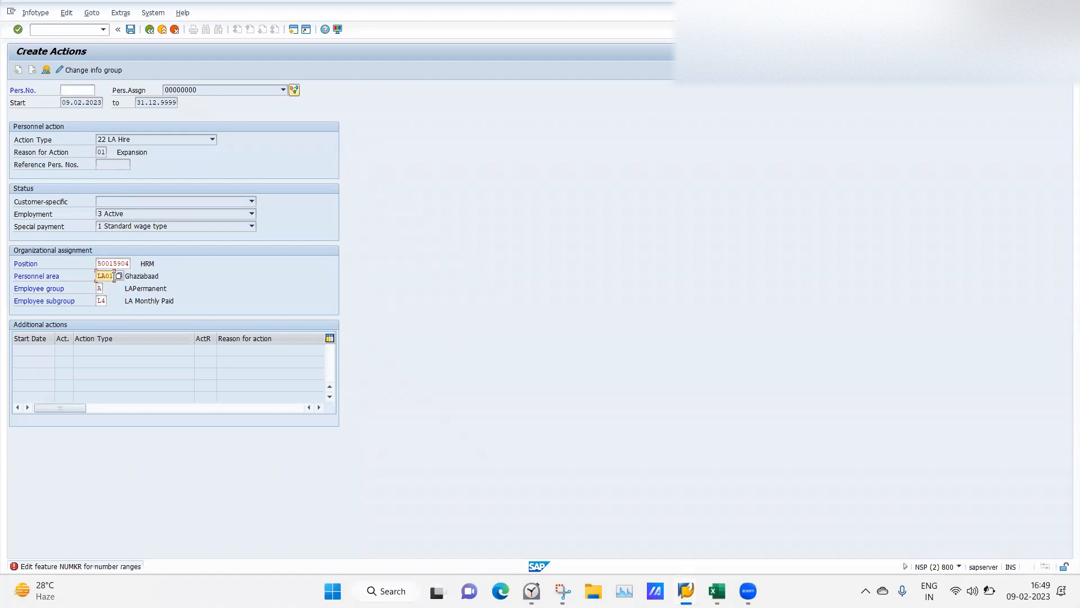
pyautogui.hotkey('ctrl', 's')
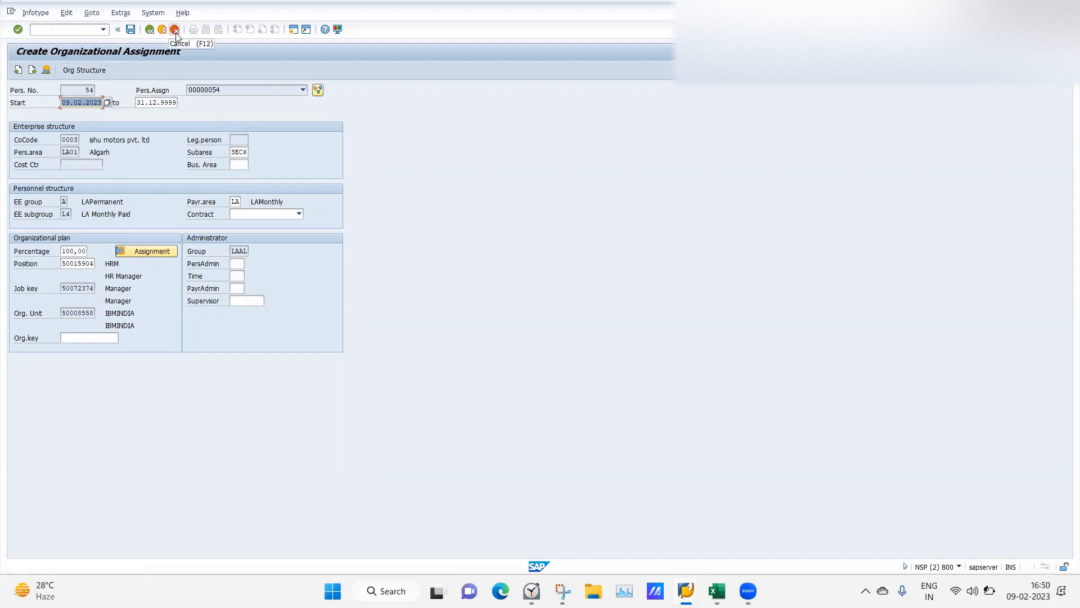
pyautogui.click(48, 29)
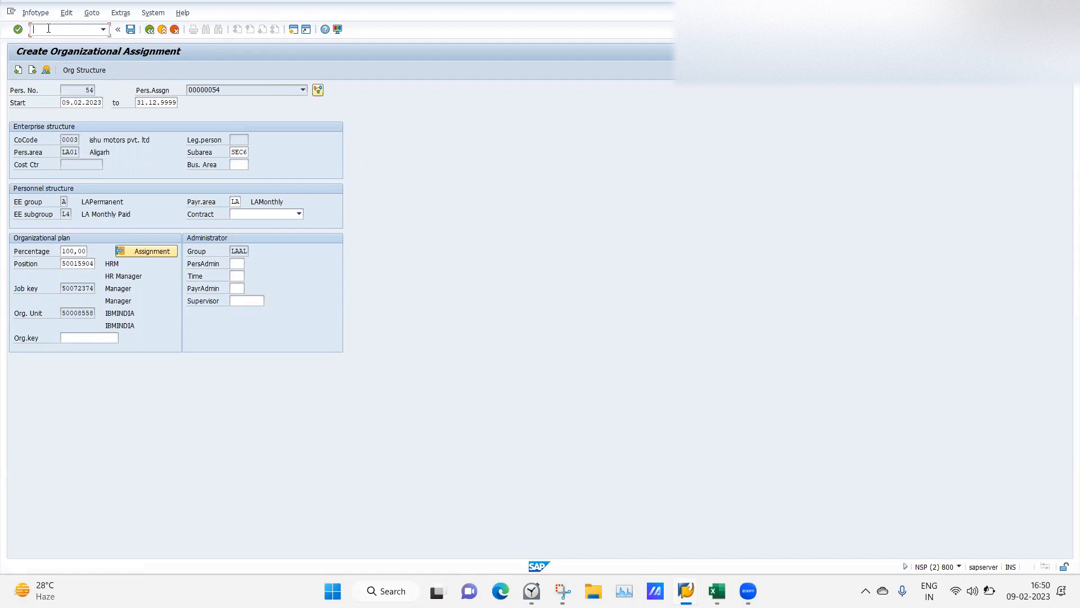
# Abandon the hire with /n and return to the Maintain Intervals window.
pyautogui.write('/n')
pyautogui.press('Return')
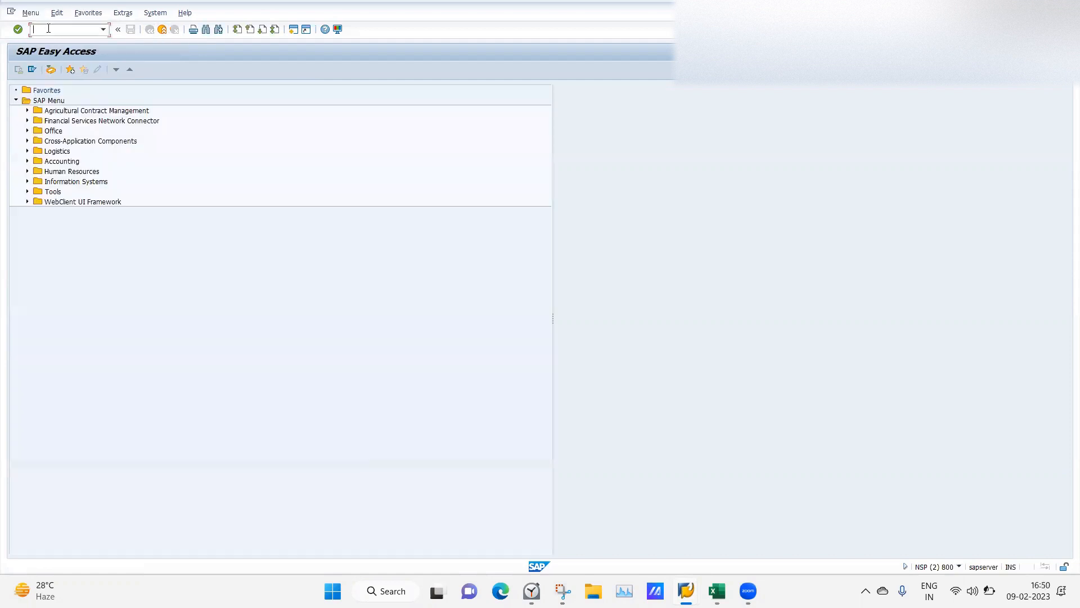
pyautogui.moveTo(686, 591)
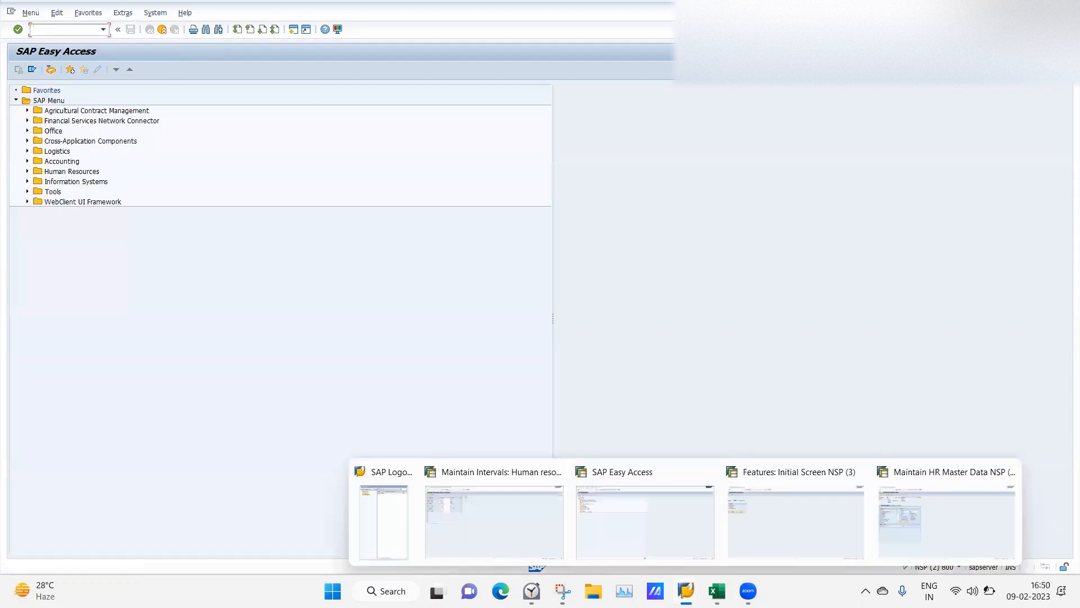
pyautogui.click(476, 525)
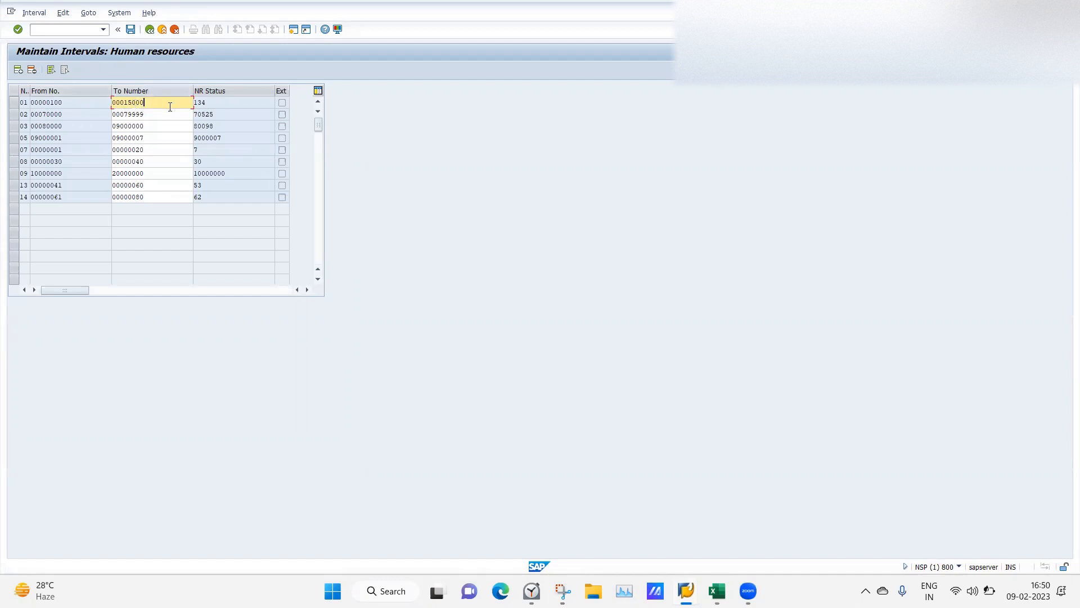
# Insert interval 04 running from 15001 to 20000.
pyautogui.click(18, 70)
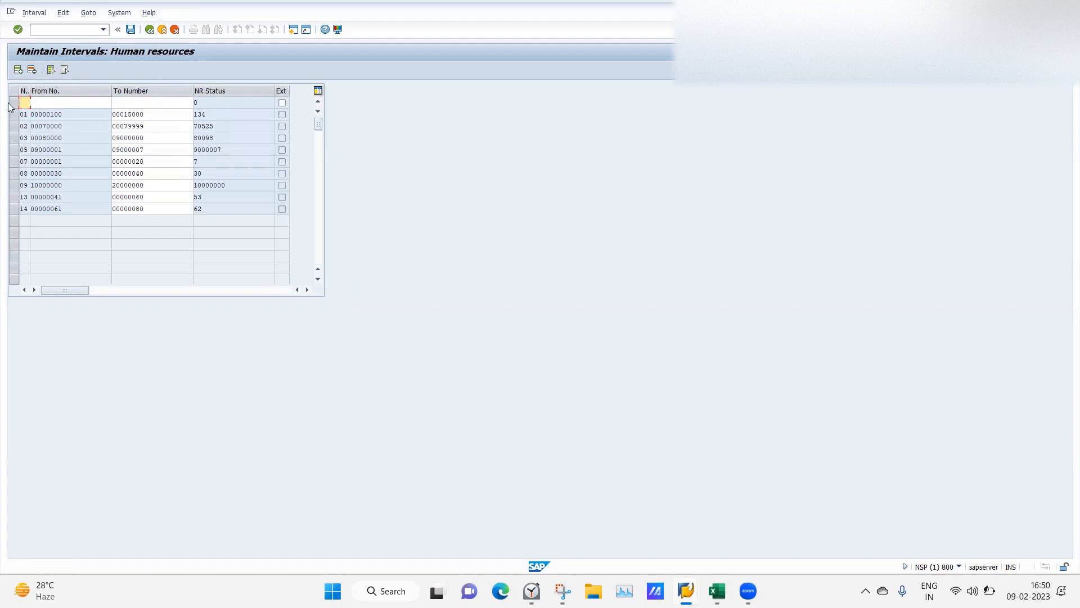
pyautogui.write('04')
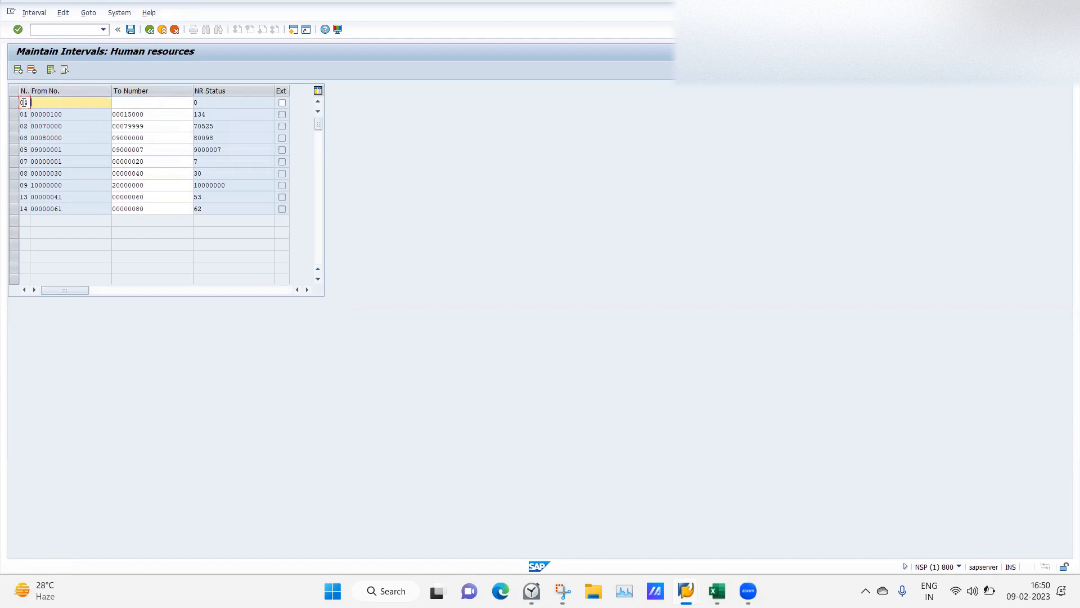
pyautogui.write('2000')
pyautogui.press('BackSpace')
pyautogui.press('BackSpace')
pyautogui.press('BackSpace')
pyautogui.write('150')
pyautogui.write('00')
pyautogui.press('BackSpace')
pyautogui.write('1')
pyautogui.click(147, 100)
pyautogui.write('20000')
pyautogui.press('Return')
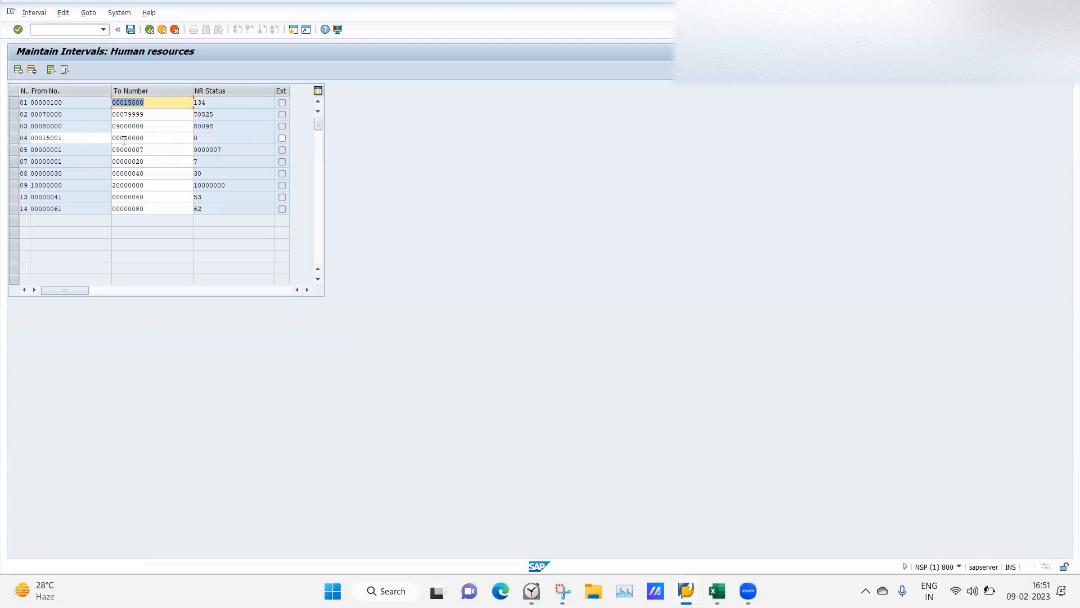
# Mark interval 04 as external and save, acknowledging the transport notice.
pyautogui.click(282, 137)
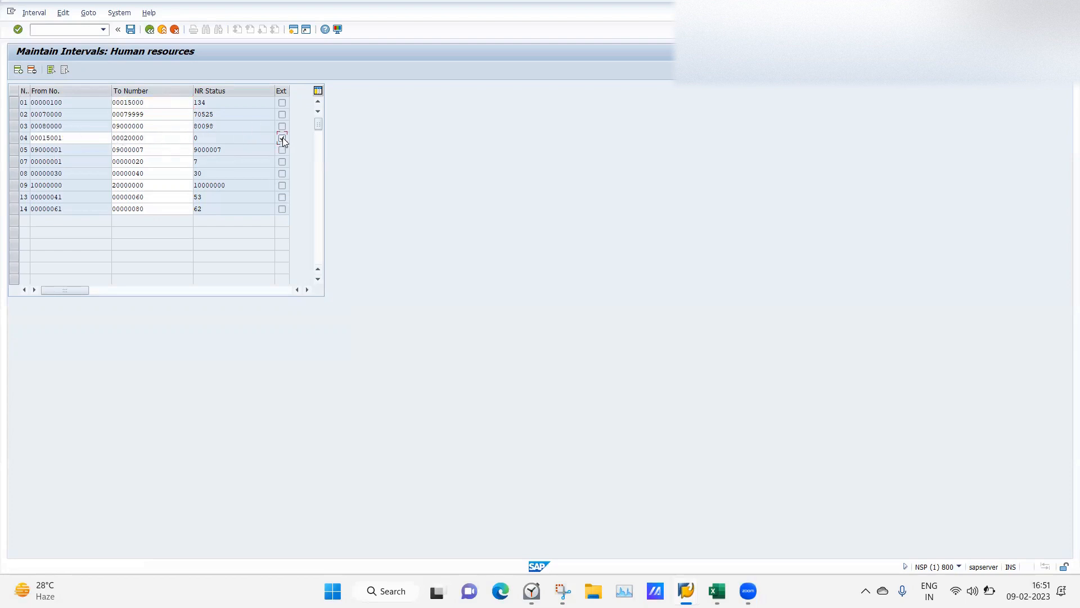
pyautogui.click(130, 29)
pyautogui.click(314, 341)
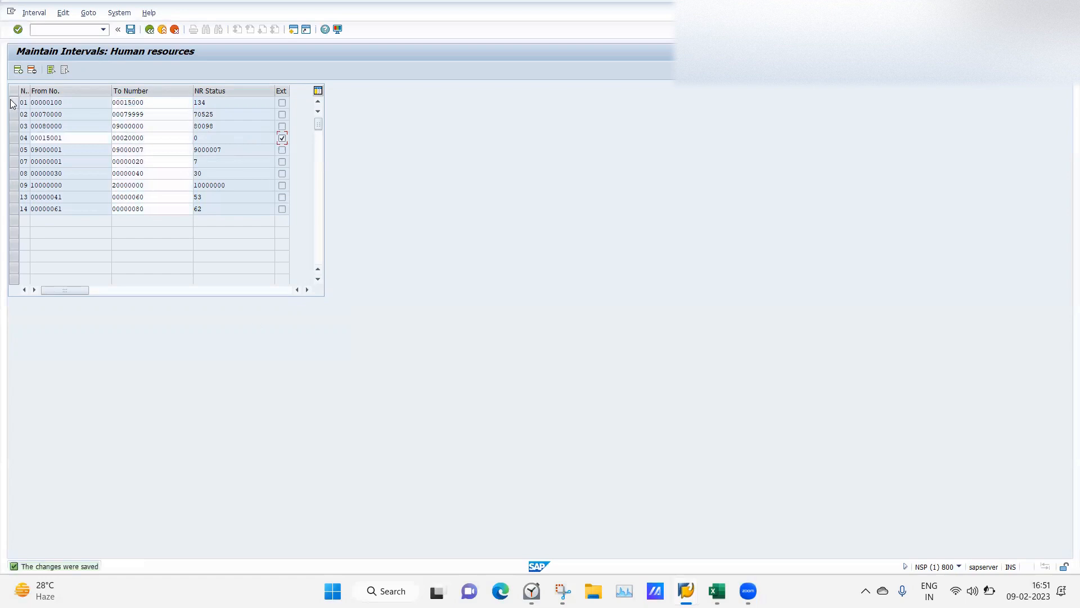
# Insert interval 06 from 20001 to 25000 and save it.
pyautogui.click(18, 70)
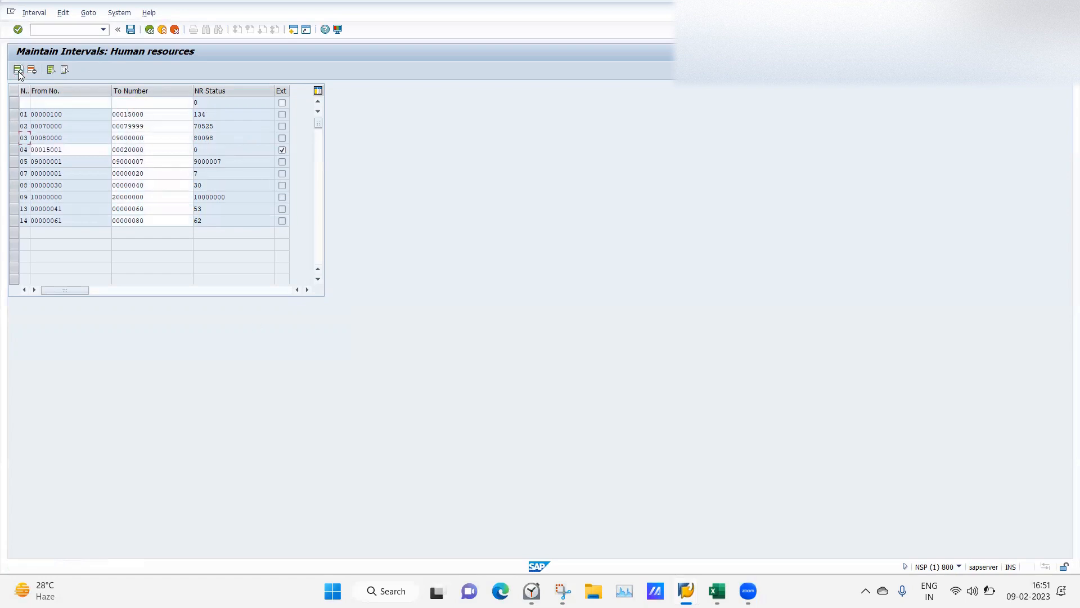
pyautogui.click(25, 103)
pyautogui.write('06')
pyautogui.write('200')
pyautogui.write('0')
pyautogui.write('1')
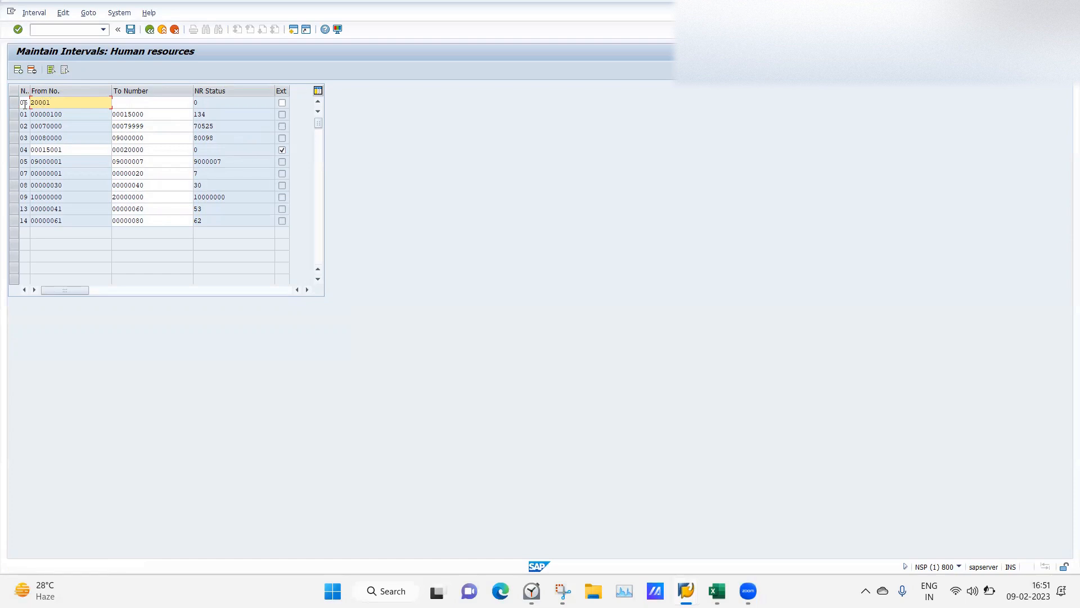
pyautogui.press('Tab')
pyautogui.write('25000')
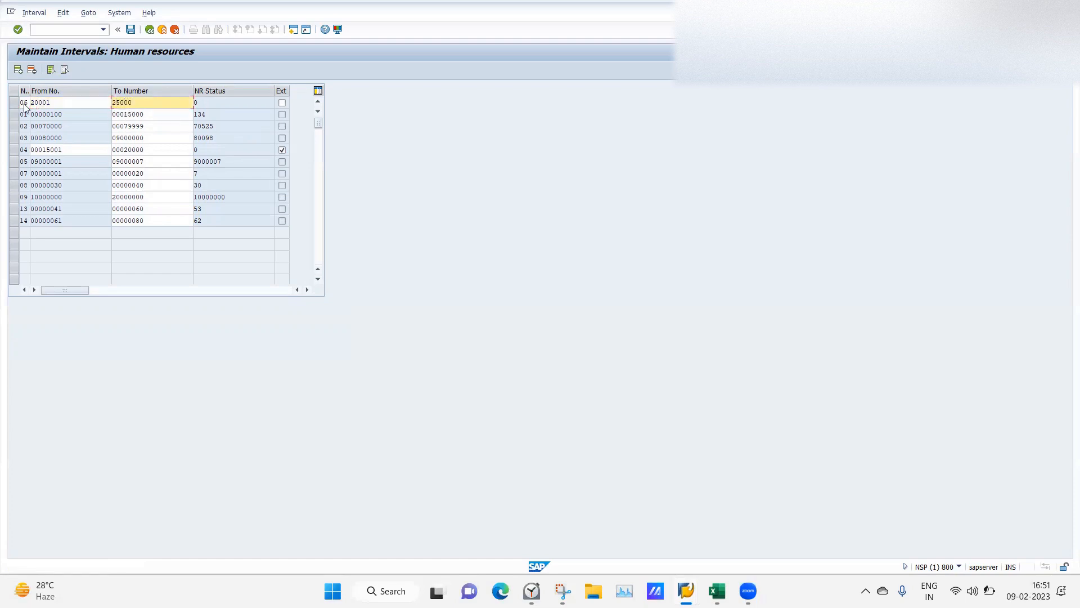
pyautogui.press('Return')
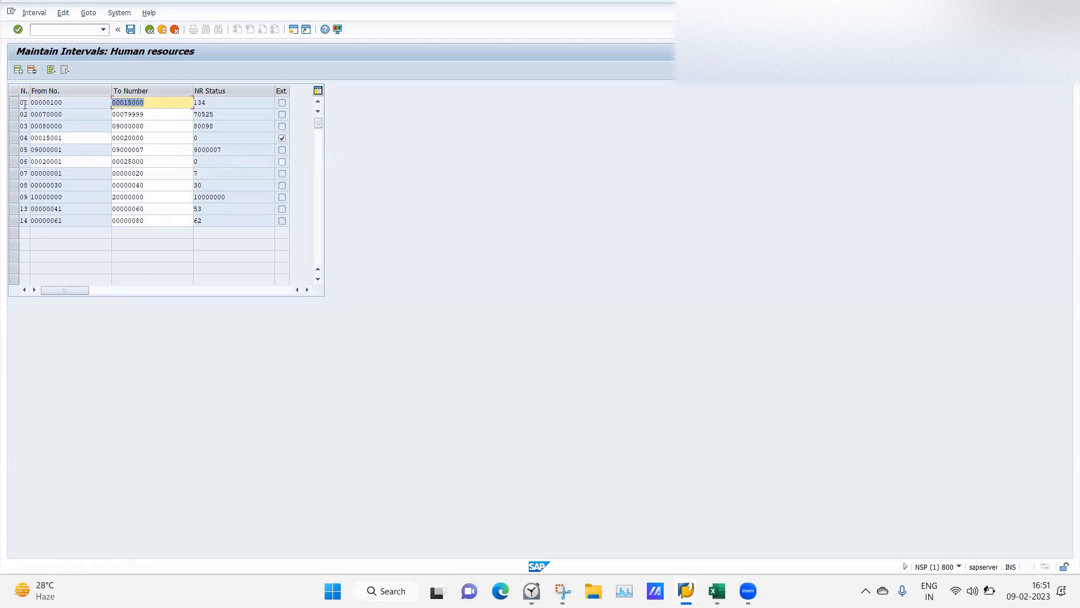
pyautogui.click(131, 30)
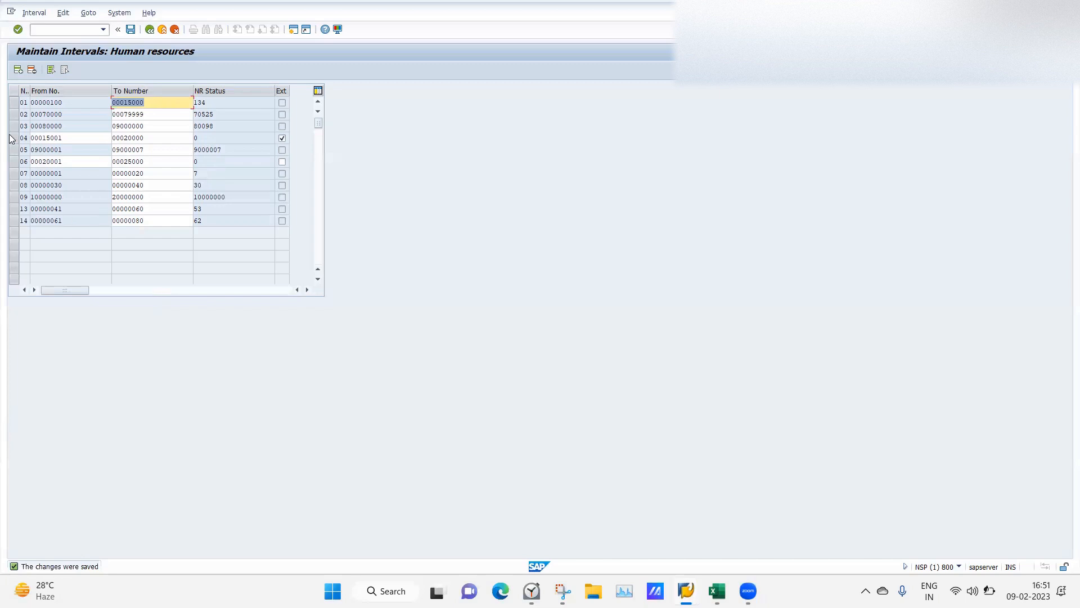
# Inspect interval 01's status 134 and view the F1 help for the NR status field.
pyautogui.click(154, 103)
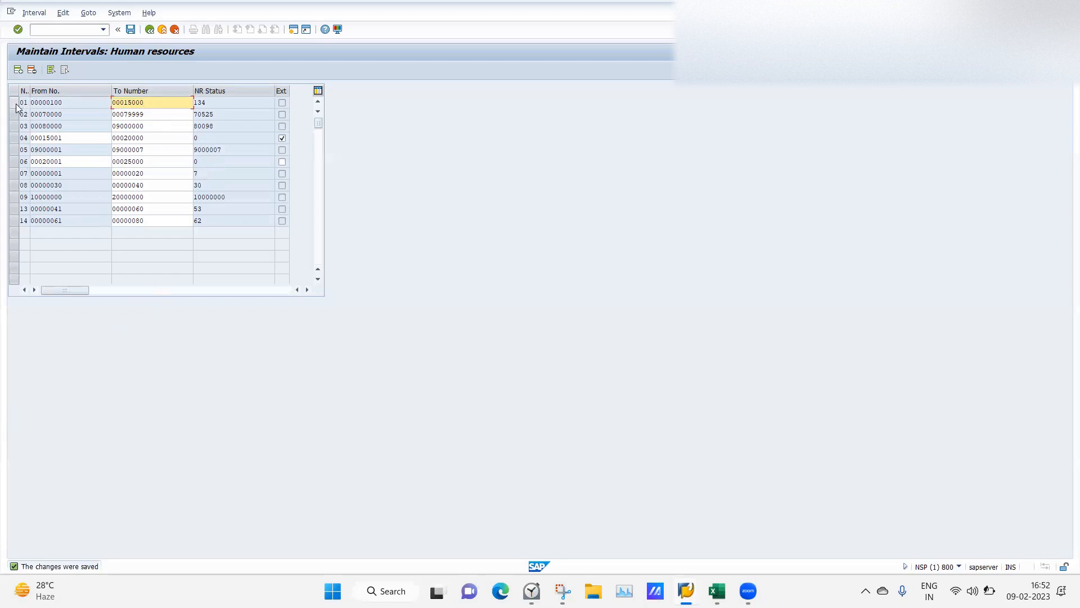
pyautogui.click(223, 104)
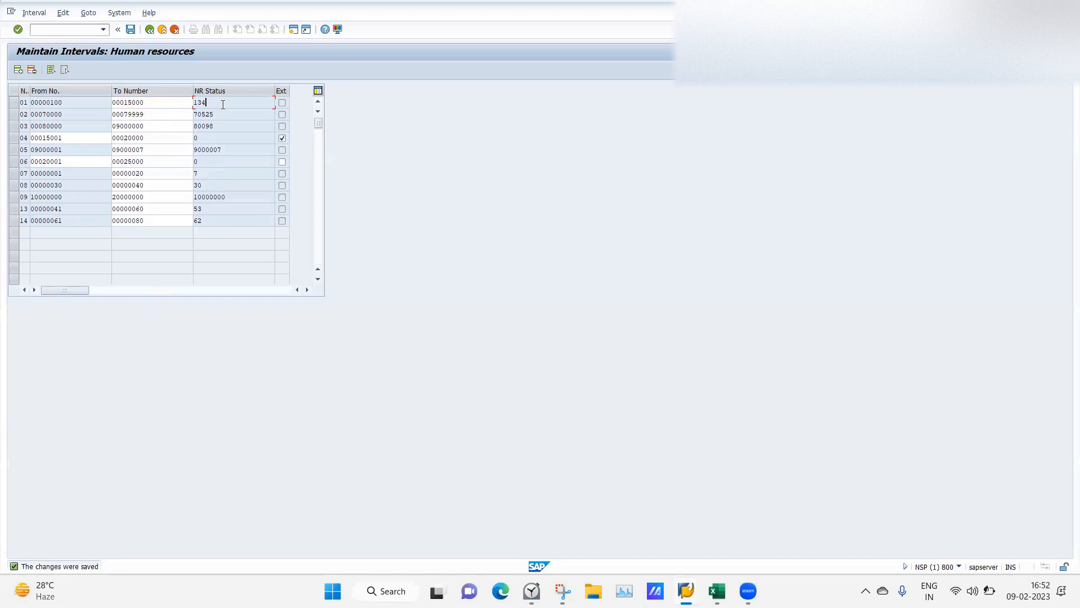
pyautogui.click(13, 104)
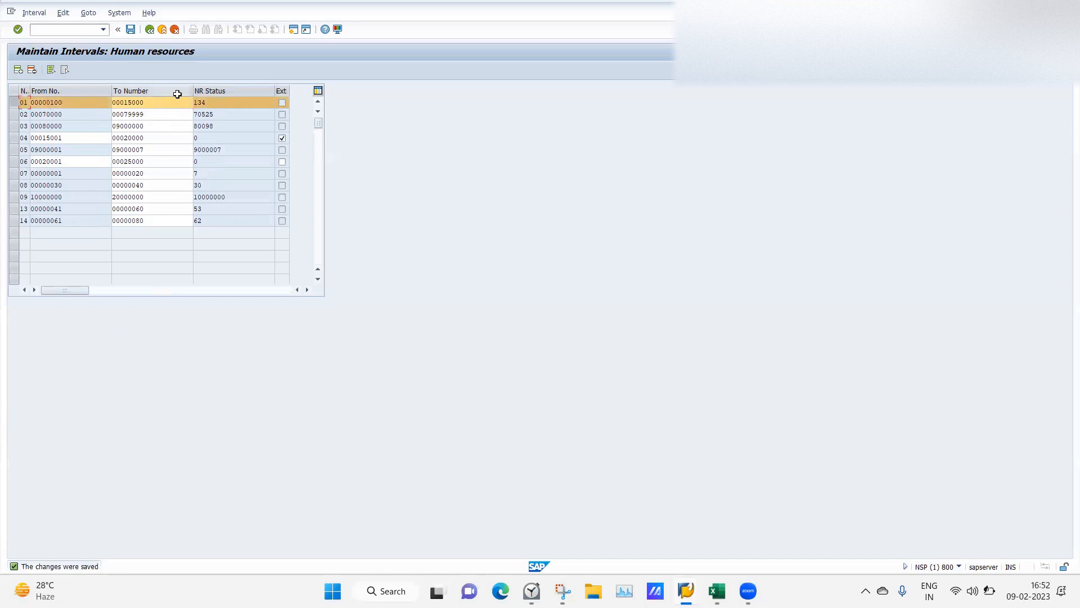
pyautogui.click(218, 103)
pyautogui.click(14, 102)
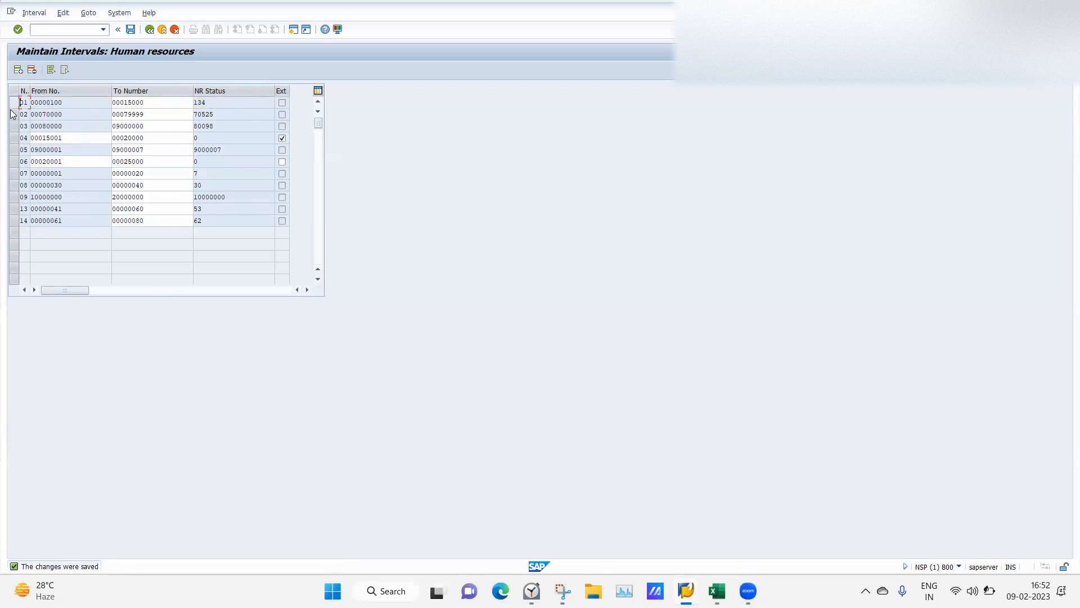
pyautogui.click(13, 114)
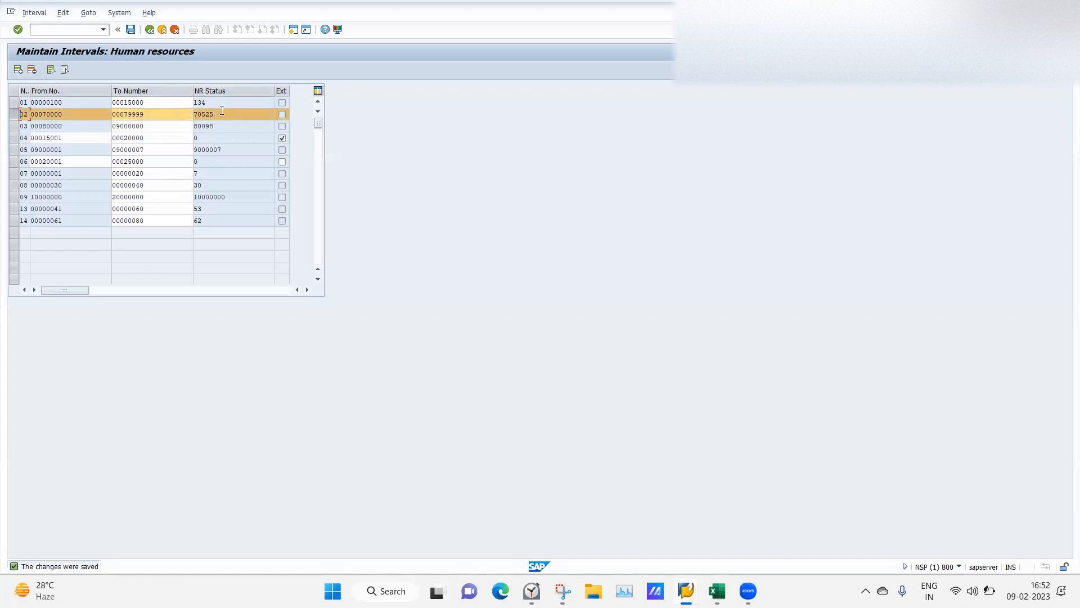
pyautogui.press('F1')
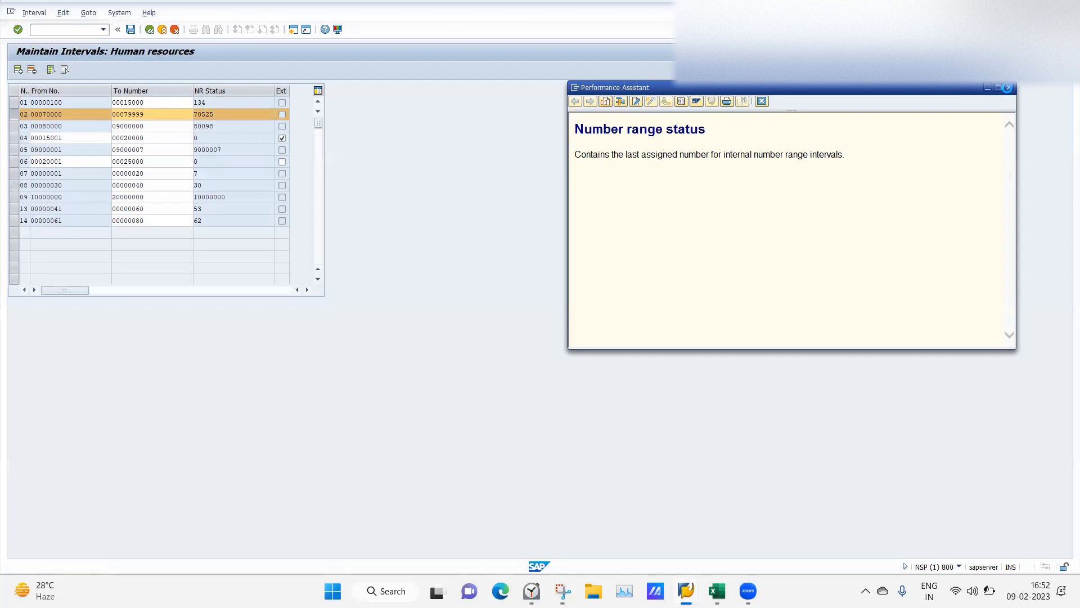
pyautogui.click(1007, 88)
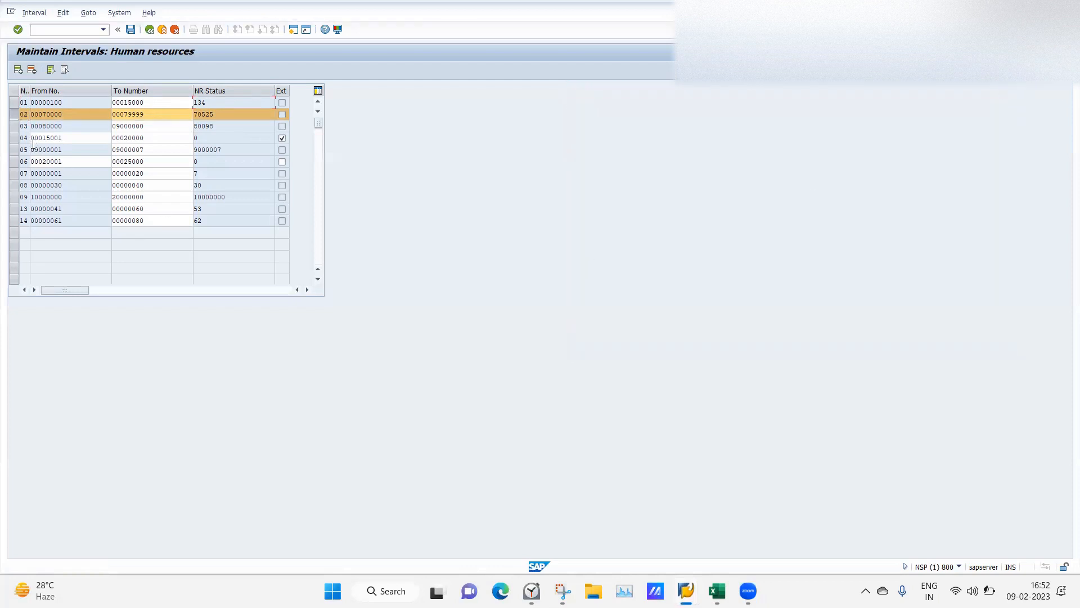
pyautogui.click(15, 117)
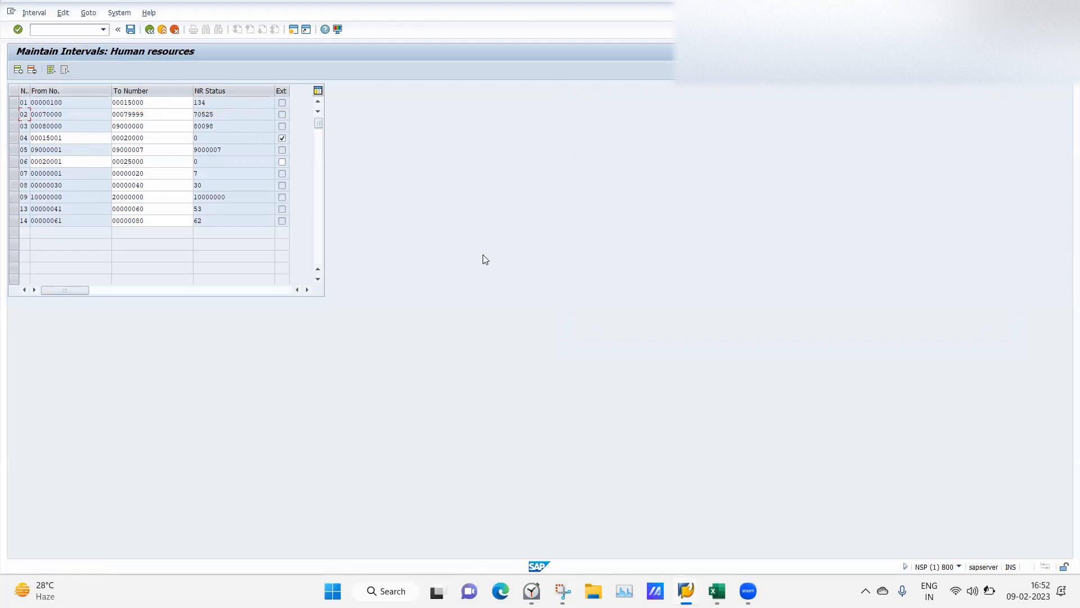
# Review the new intervals 04 and 06 by selecting them, then go back to the overview.
pyautogui.moveTo(685, 589)
pyautogui.click(13, 139)
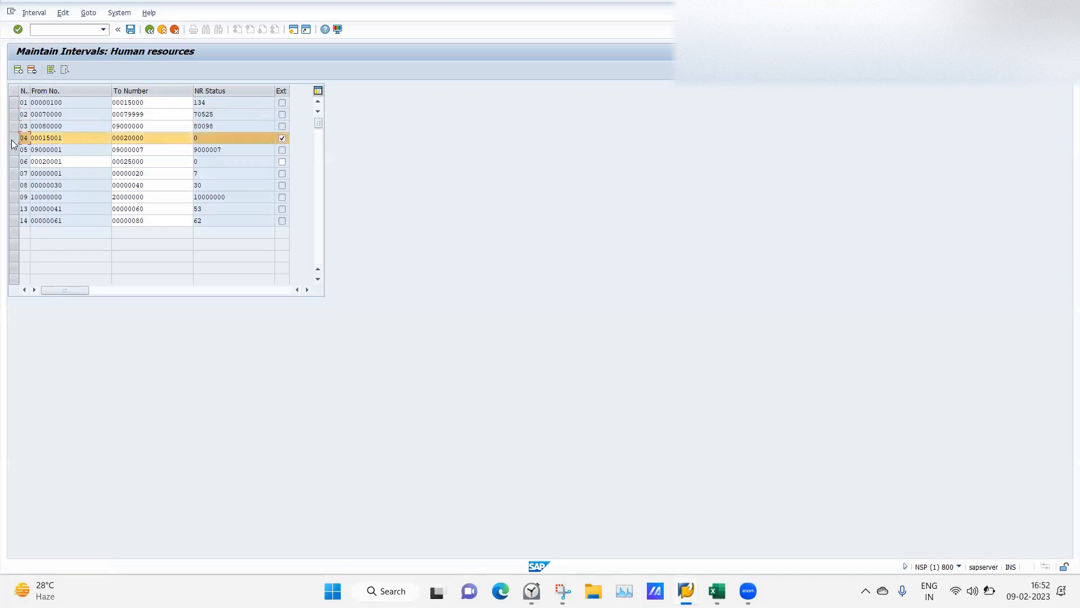
pyautogui.click(15, 162)
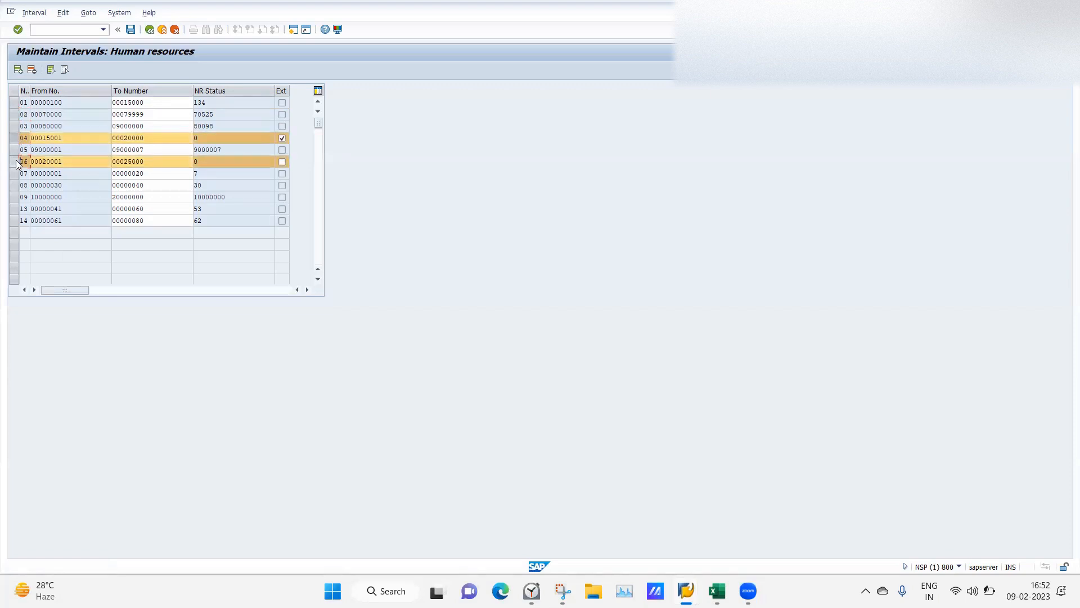
pyautogui.click(14, 139)
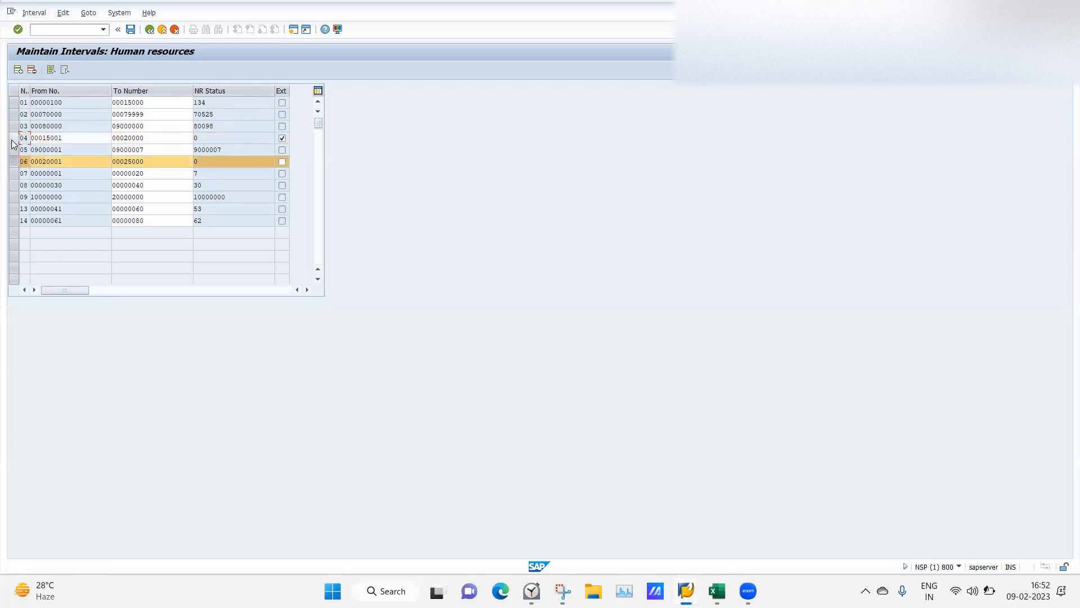
pyautogui.click(17, 162)
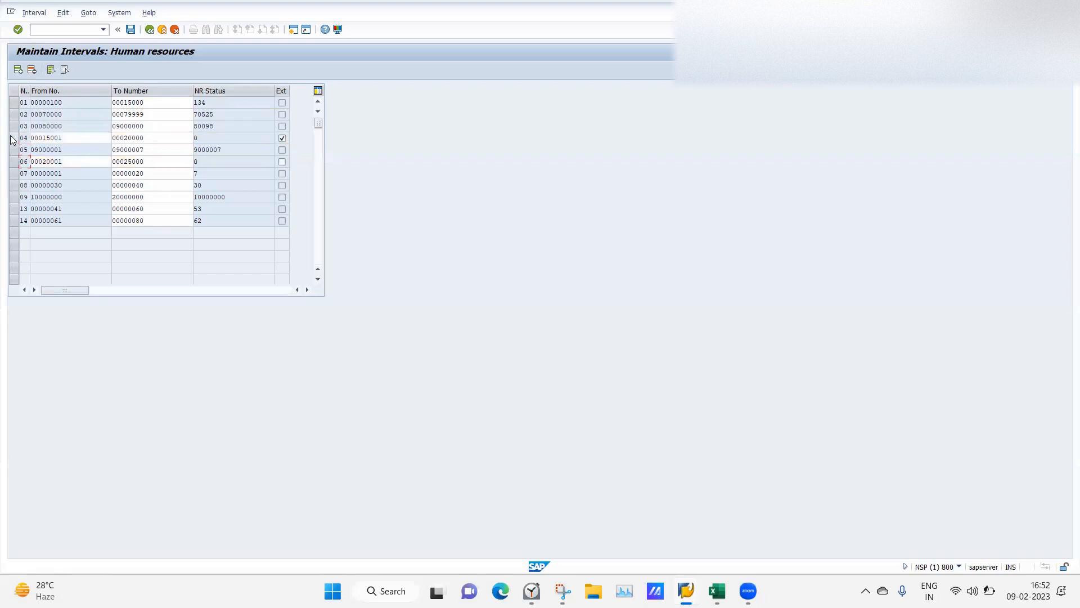
pyautogui.click(15, 138)
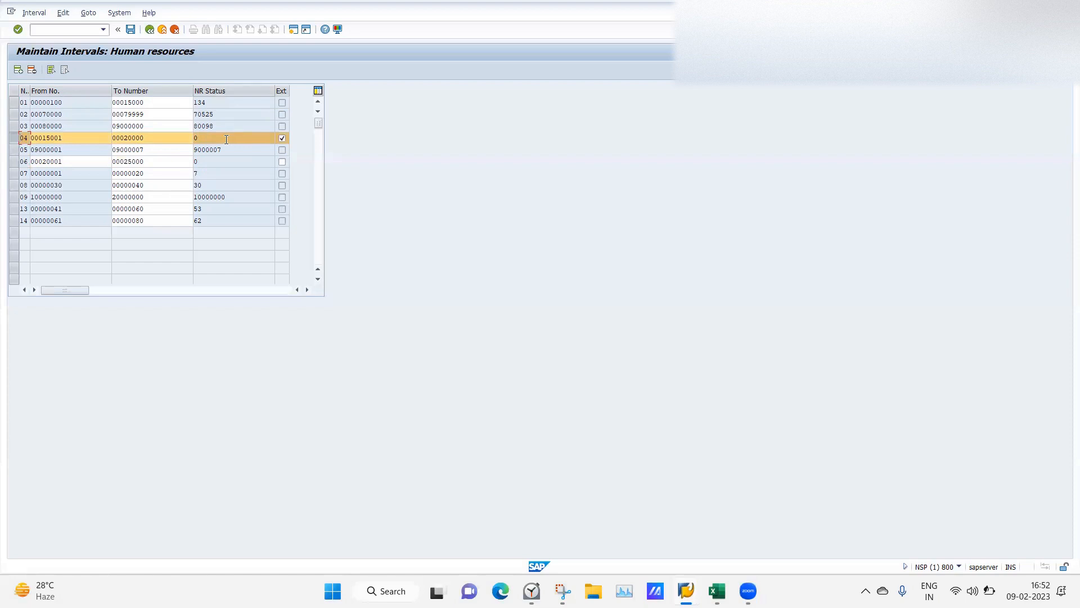
pyautogui.click(13, 162)
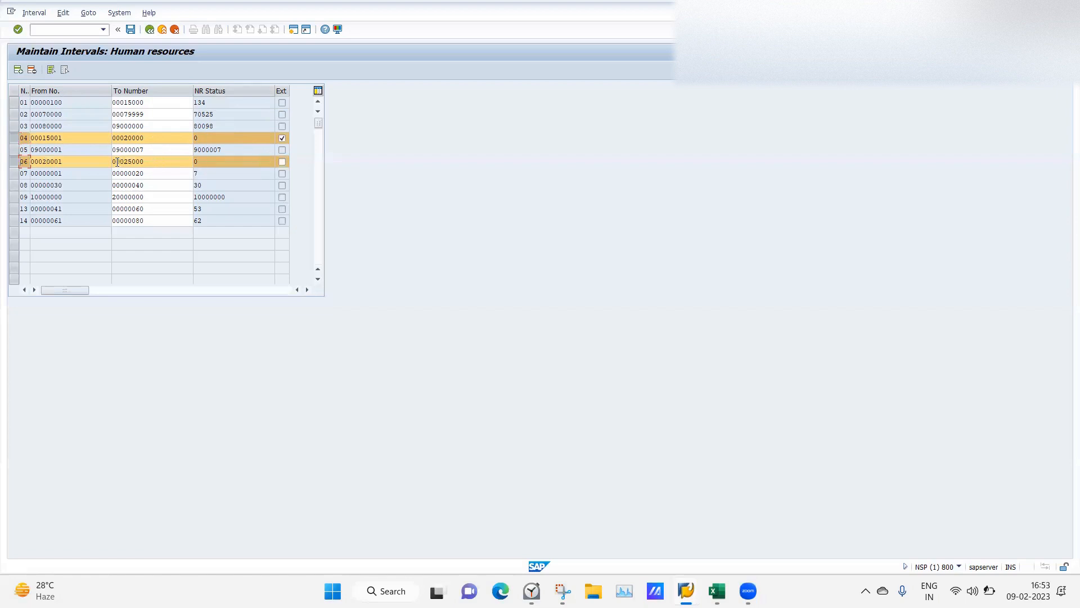
pyautogui.click(15, 163)
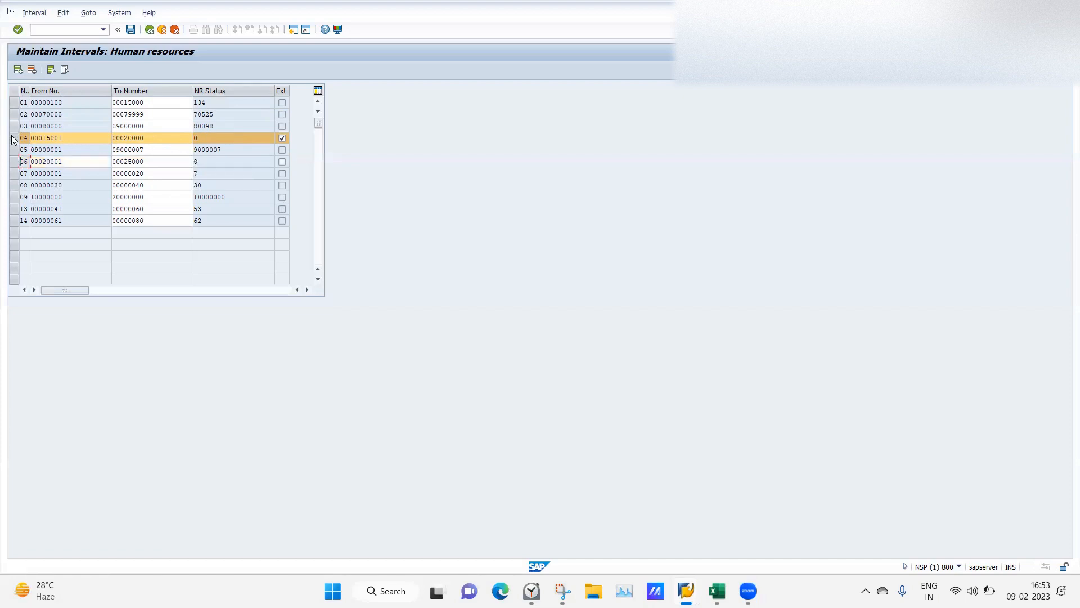
pyautogui.click(13, 138)
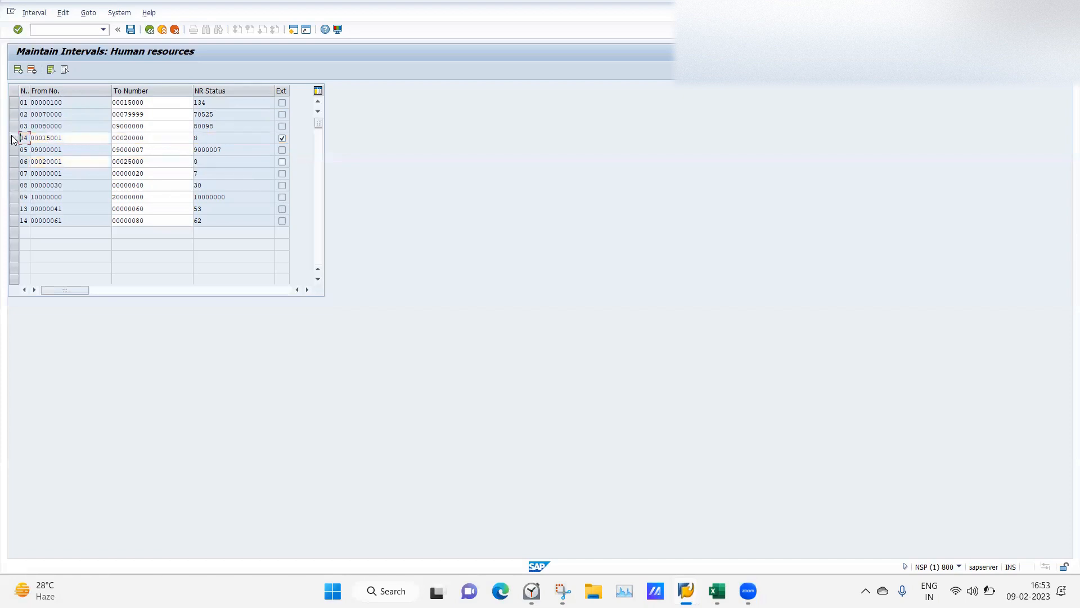
pyautogui.click(159, 30)
# Run 'Determine defaults for number ranges' and expand 40 India's company codes. Briefly check company 0003.
pyautogui.click(149, 29)
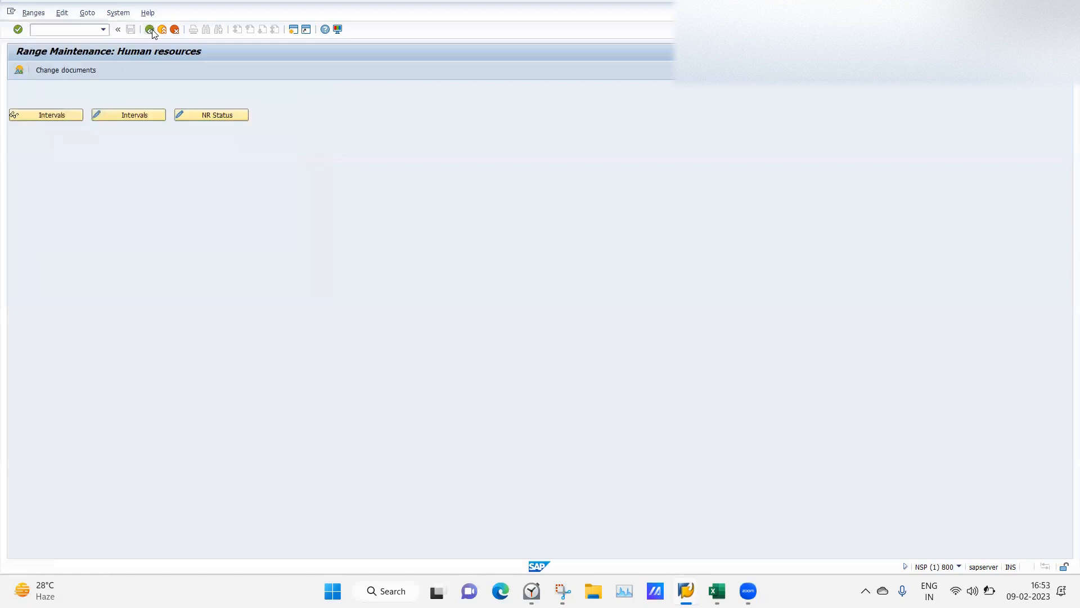
pyautogui.click(85, 324)
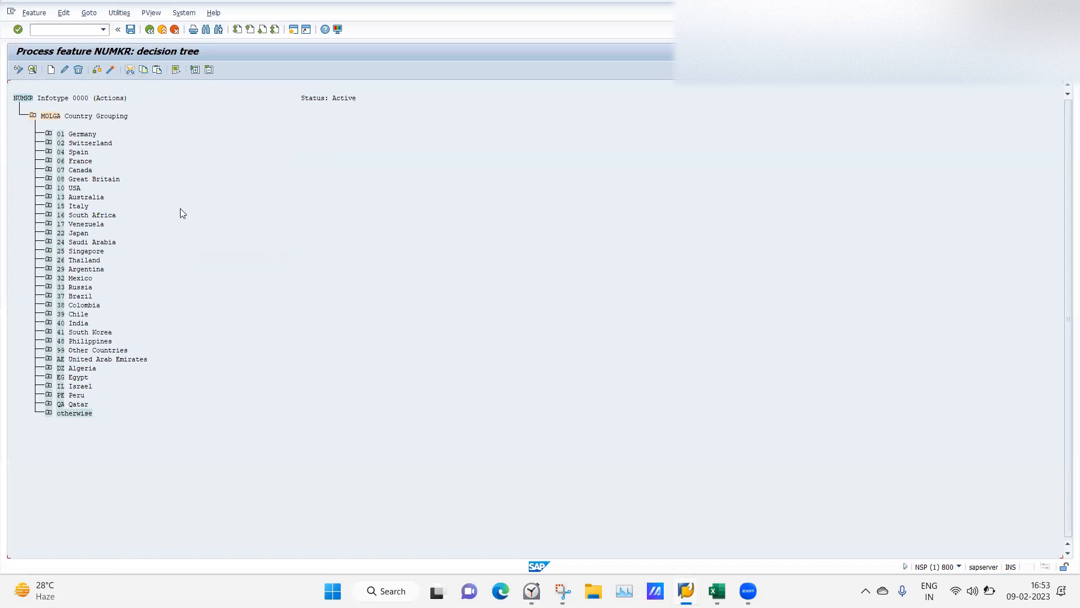
pyautogui.click(49, 322)
pyautogui.click(65, 341)
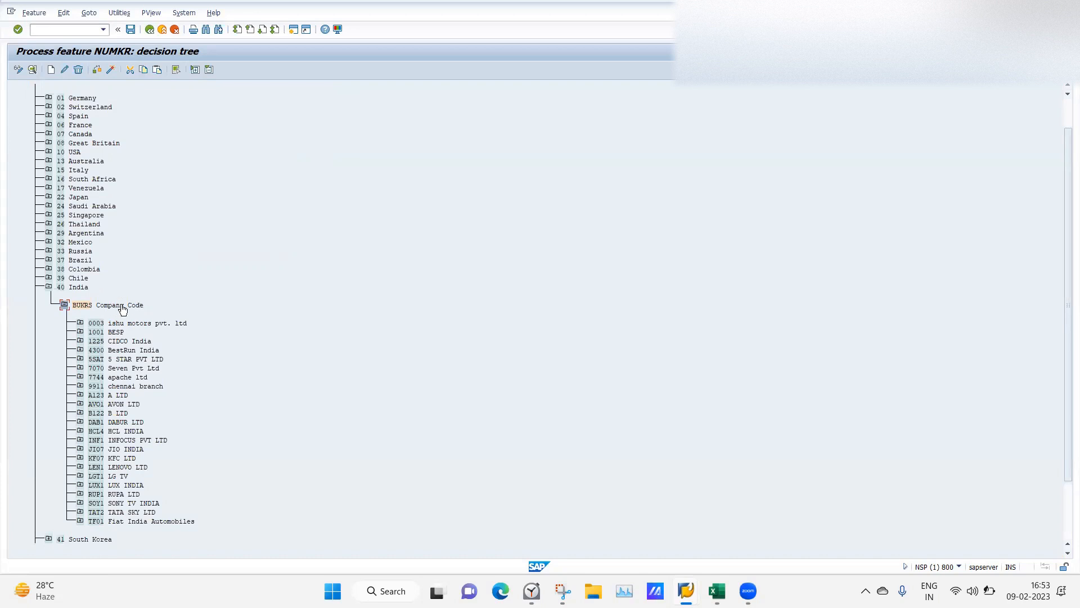
pyautogui.click(80, 324)
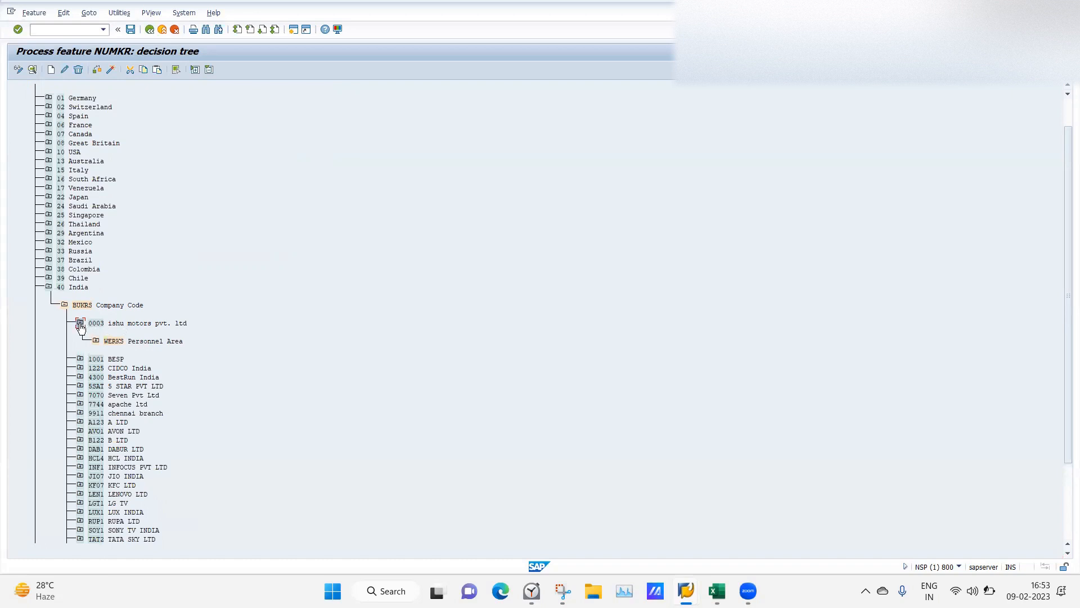
pyautogui.click(80, 324)
pyautogui.click(77, 307)
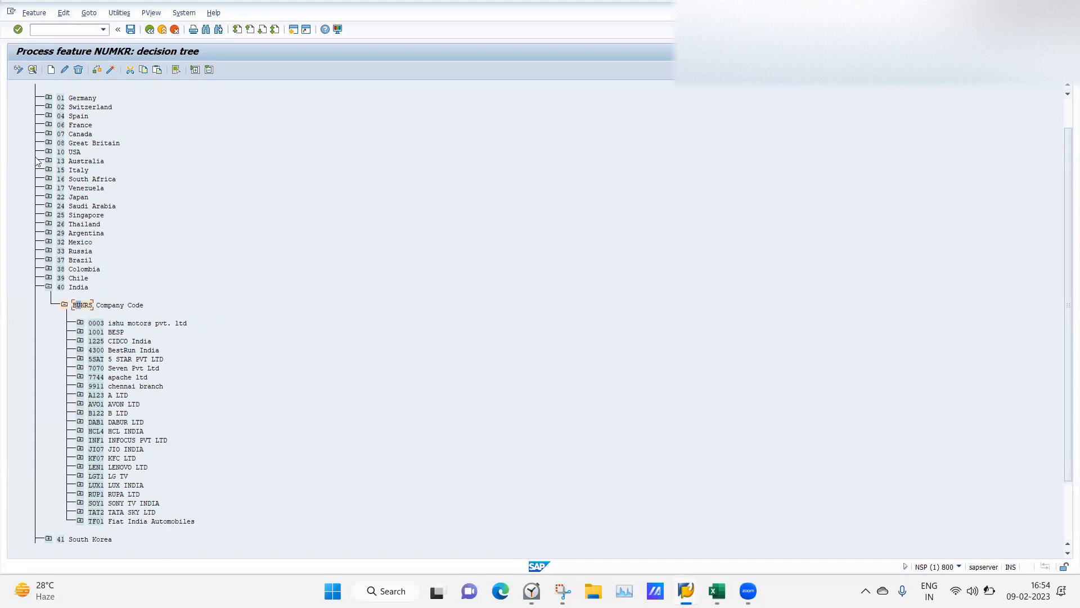
# Add company code 0012 JMV LPS LTD Noida under the BUKRS Company Code node.
pyautogui.click(50, 70)
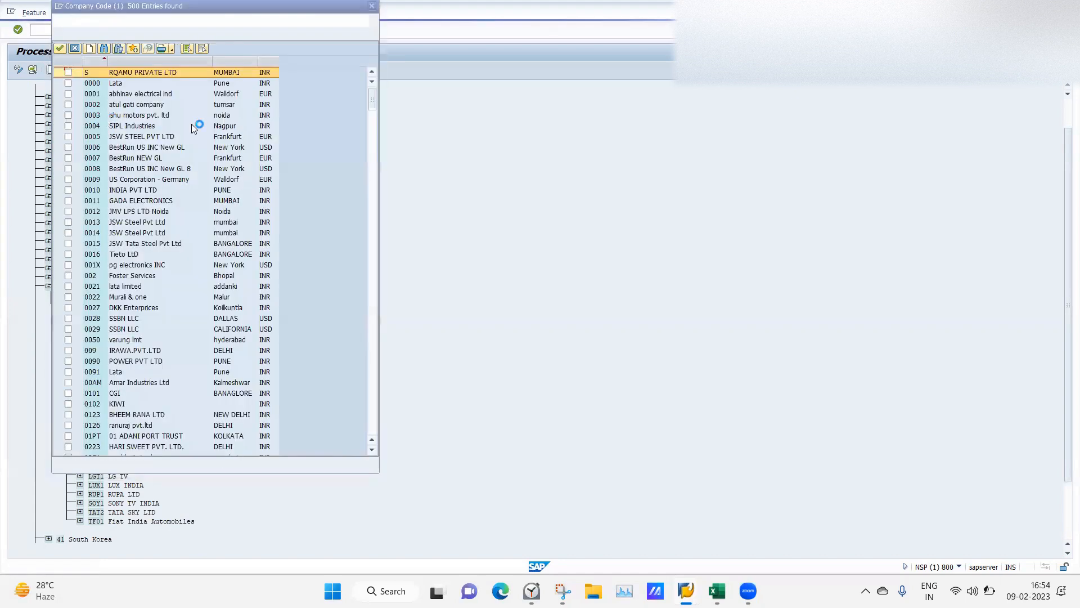
pyautogui.click(69, 214)
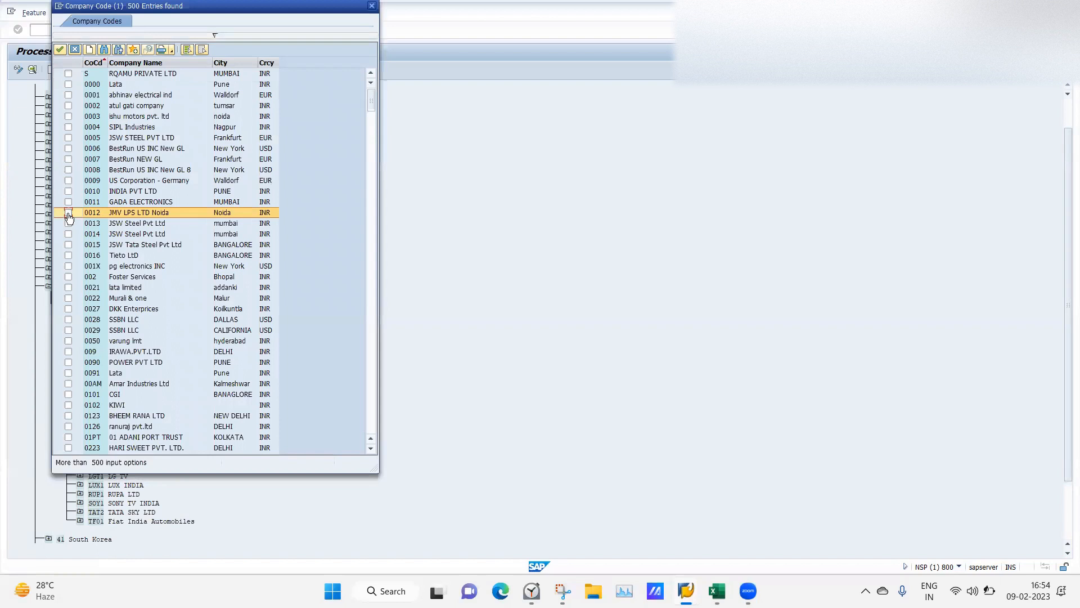
pyautogui.click(60, 50)
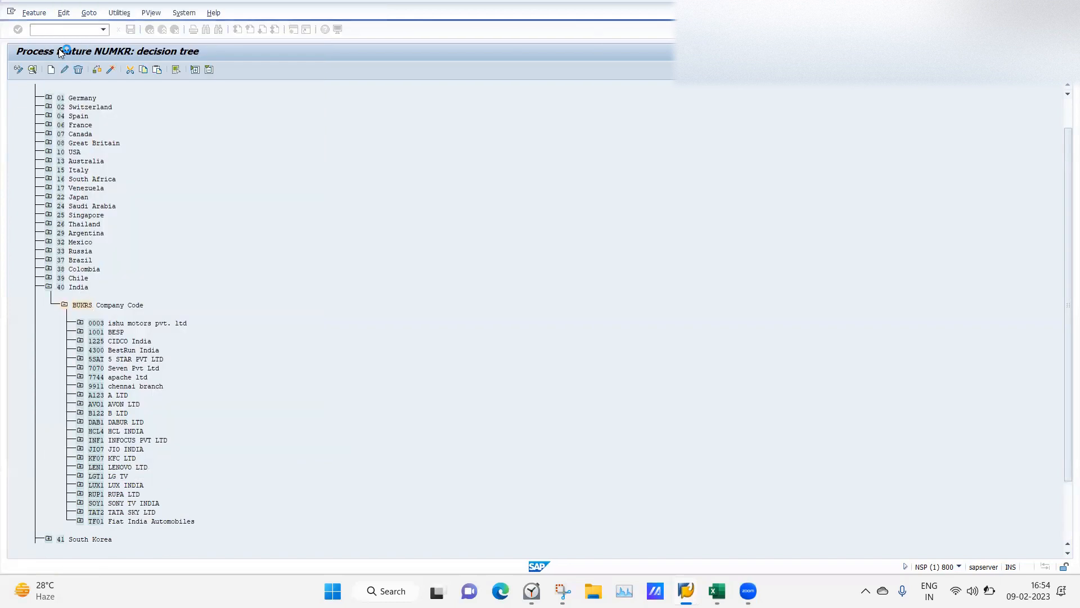
# Give company code 0012 a field decision on Personnel Area (WERKS).
pyautogui.click(97, 324)
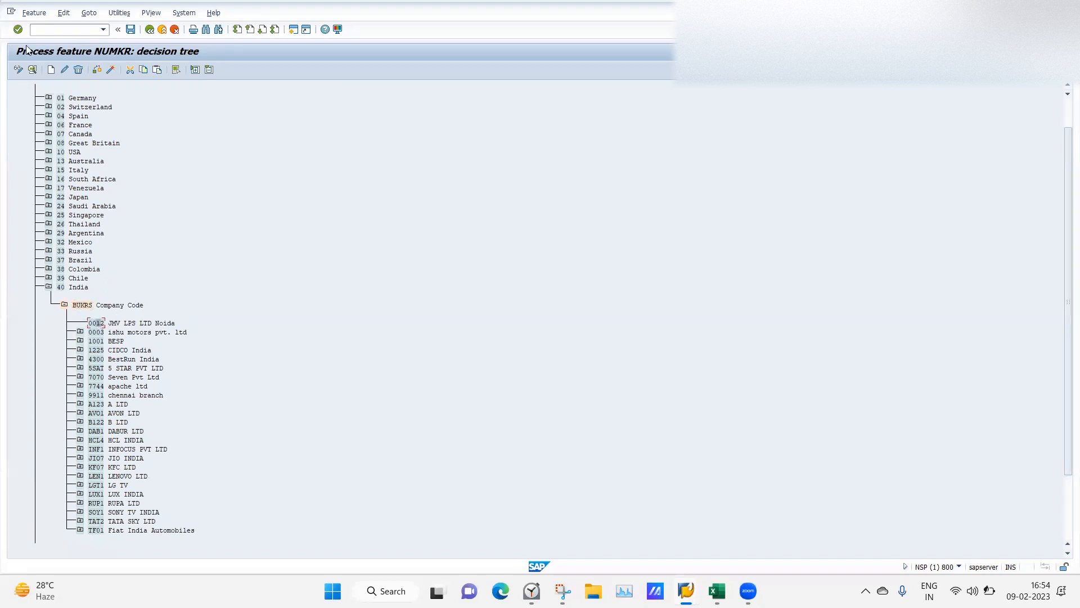
pyautogui.click(50, 71)
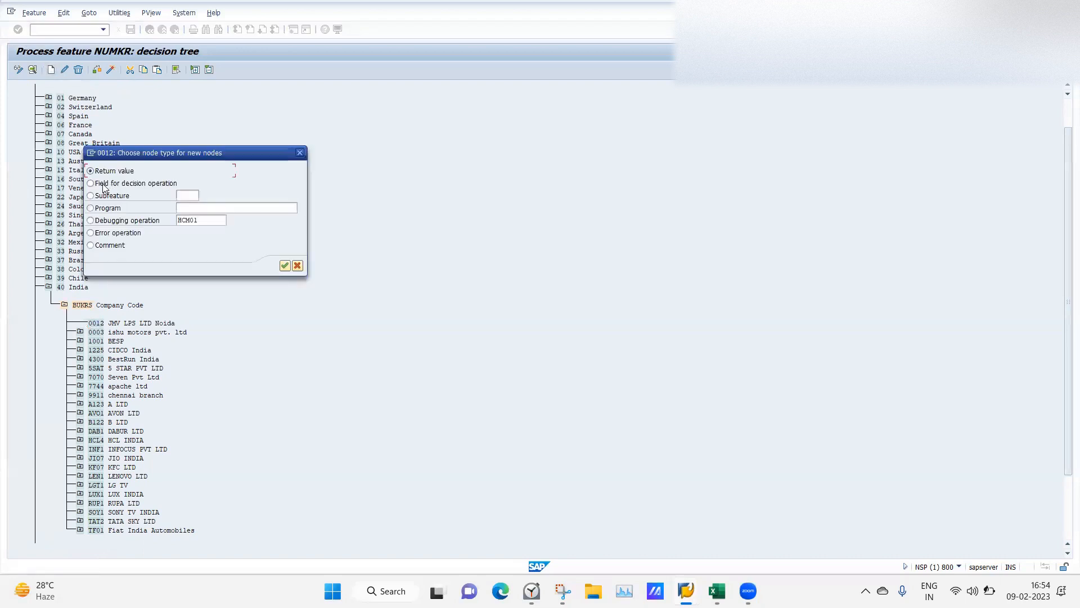
pyautogui.click(91, 183)
pyautogui.click(285, 266)
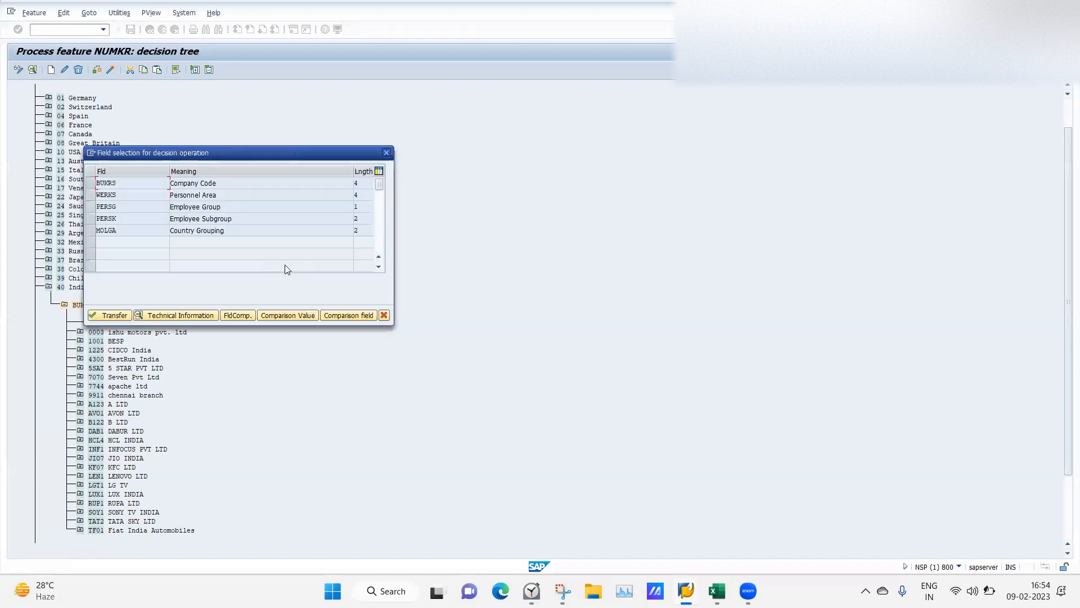
pyautogui.click(101, 195)
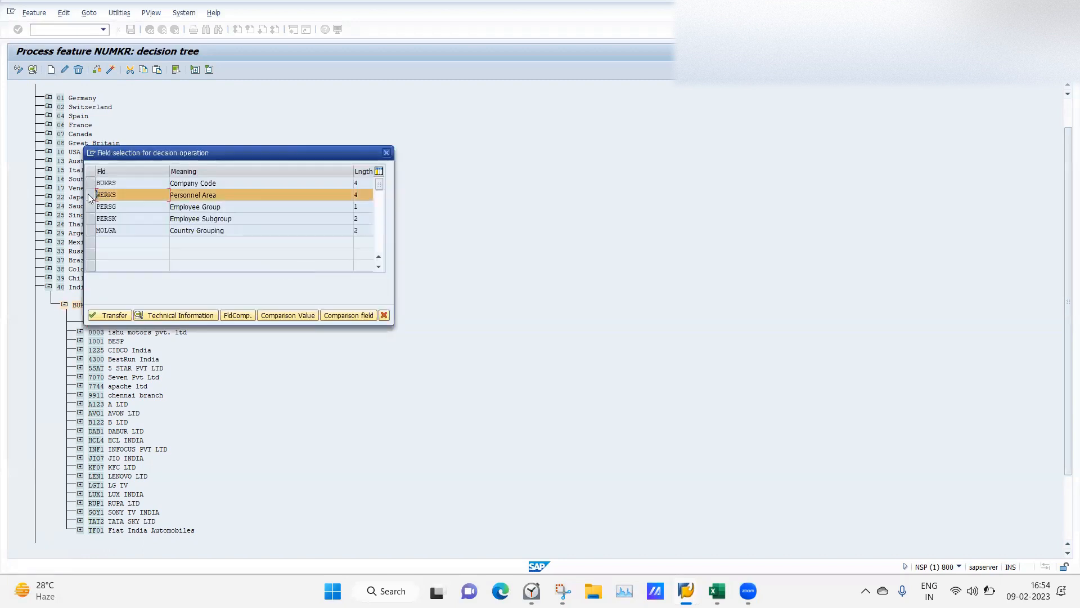
pyautogui.click(108, 315)
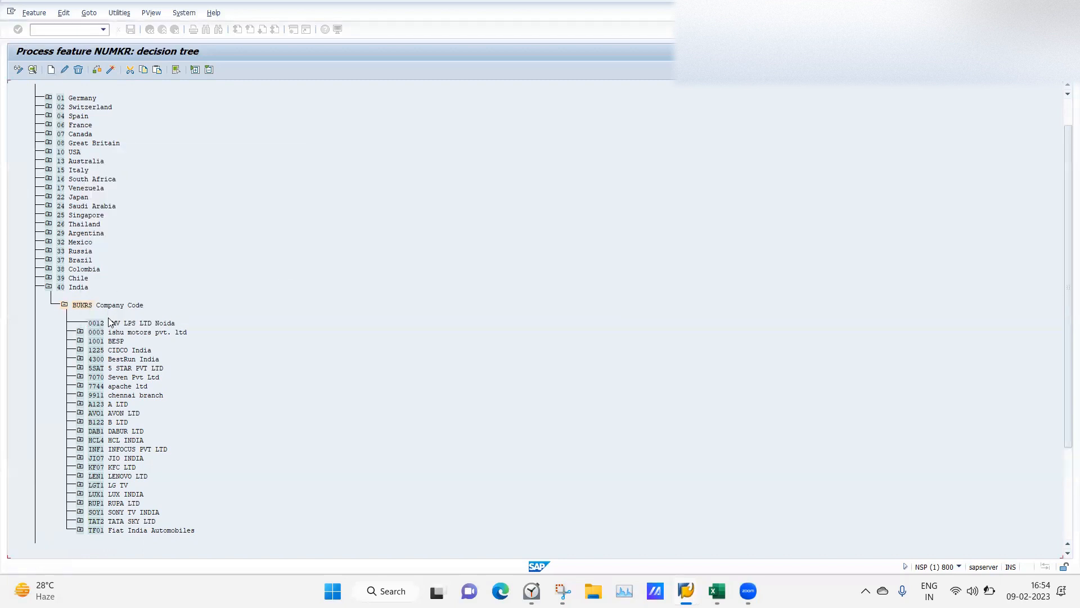
pyautogui.click(111, 341)
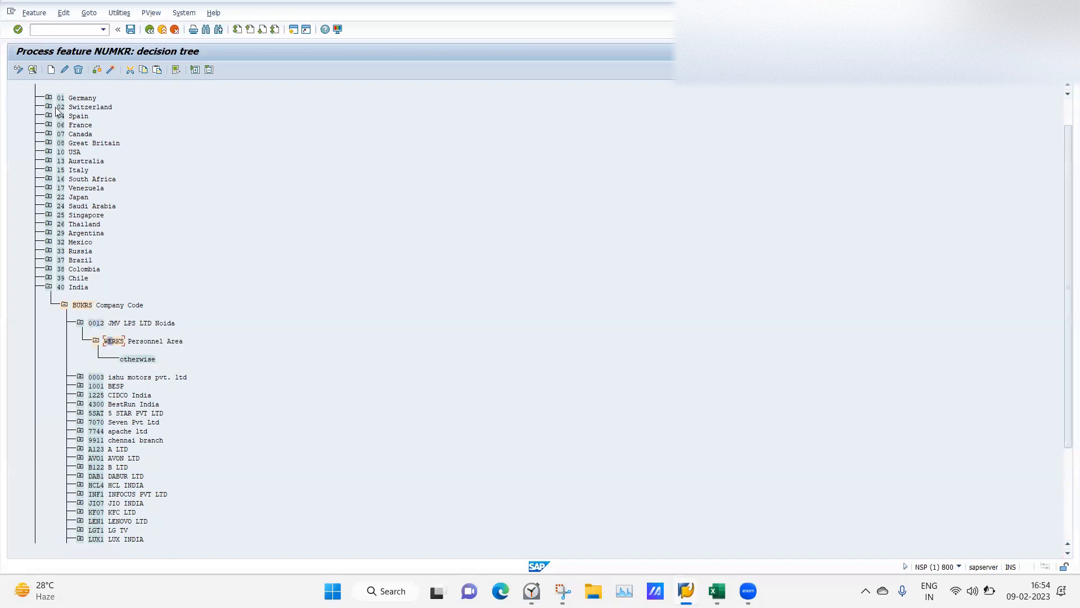
# Add personnel area LA04 Ghaziabad under the WERKS decision.
pyautogui.click(51, 69)
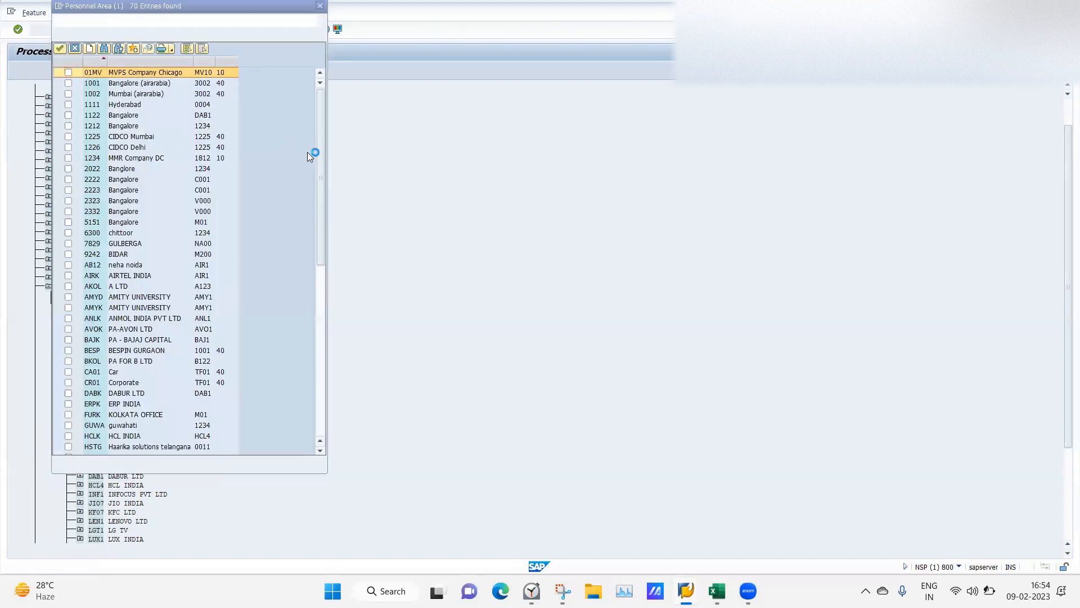
pyautogui.click(321, 382)
pyautogui.click(68, 182)
pyautogui.click(60, 49)
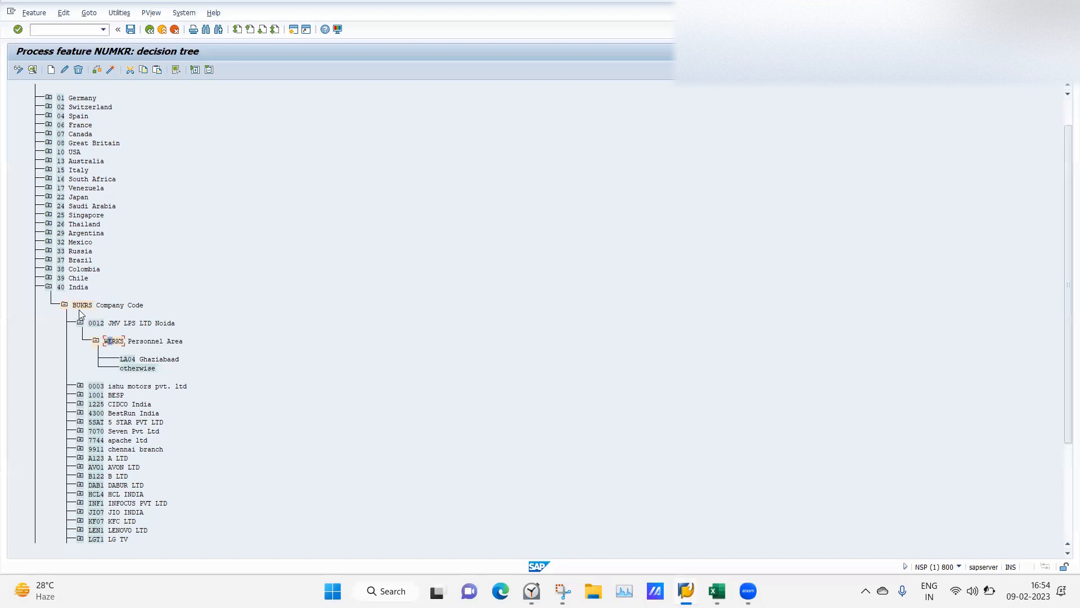
# Make LA04 return value 04, then check the tree, which flags the otherwise branch.
pyautogui.click(127, 361)
pyautogui.click(53, 69)
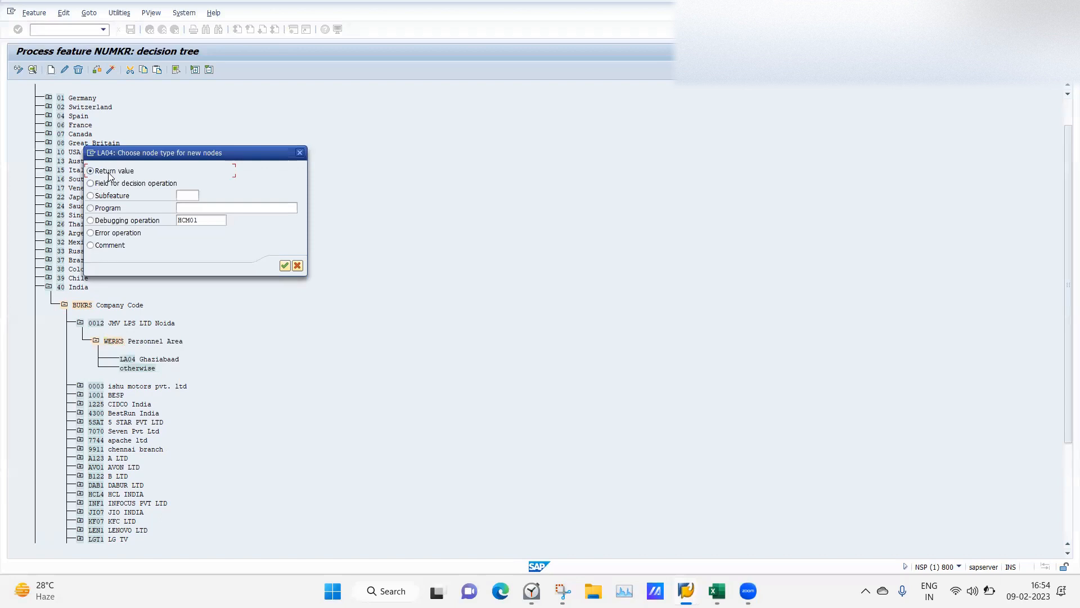
pyautogui.click(284, 267)
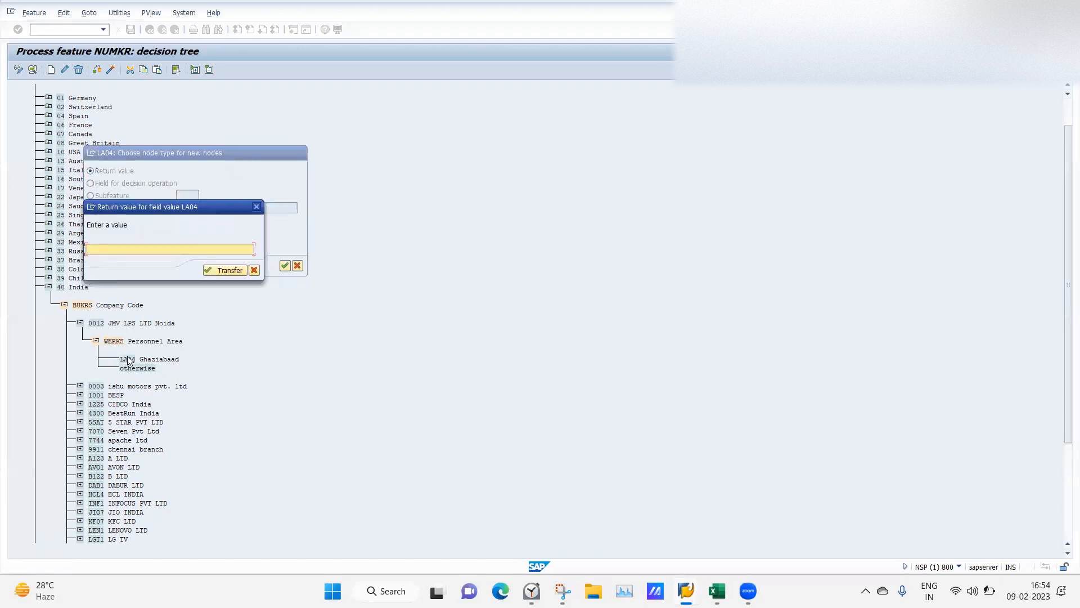
pyautogui.write('04')
pyautogui.press('Return')
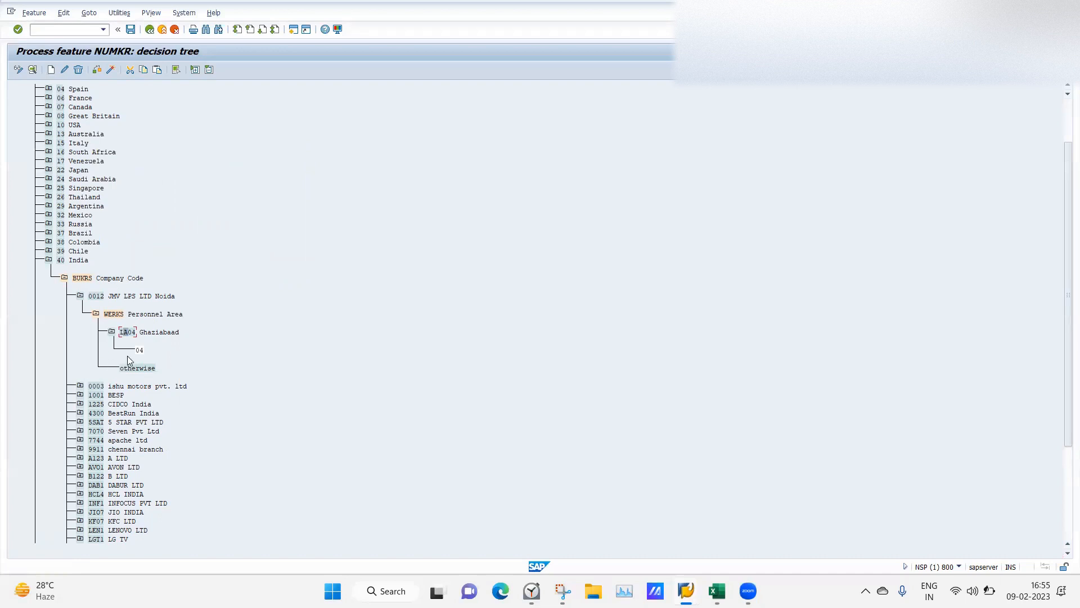
pyautogui.click(113, 314)
pyautogui.click(97, 70)
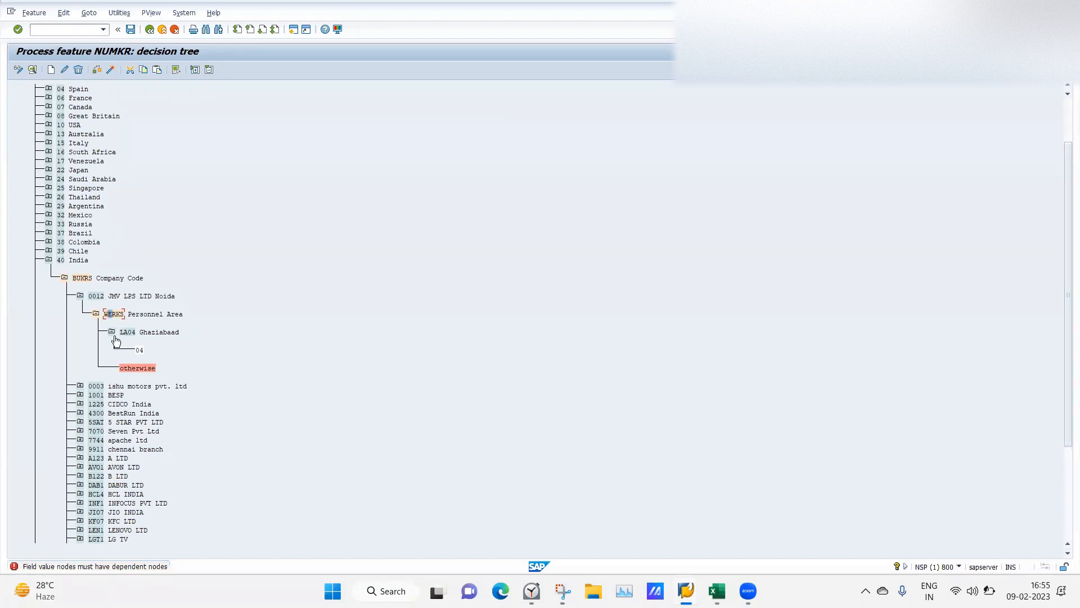
# Give the otherwise branch an empty return value.
pyautogui.click(129, 368)
pyautogui.click(52, 71)
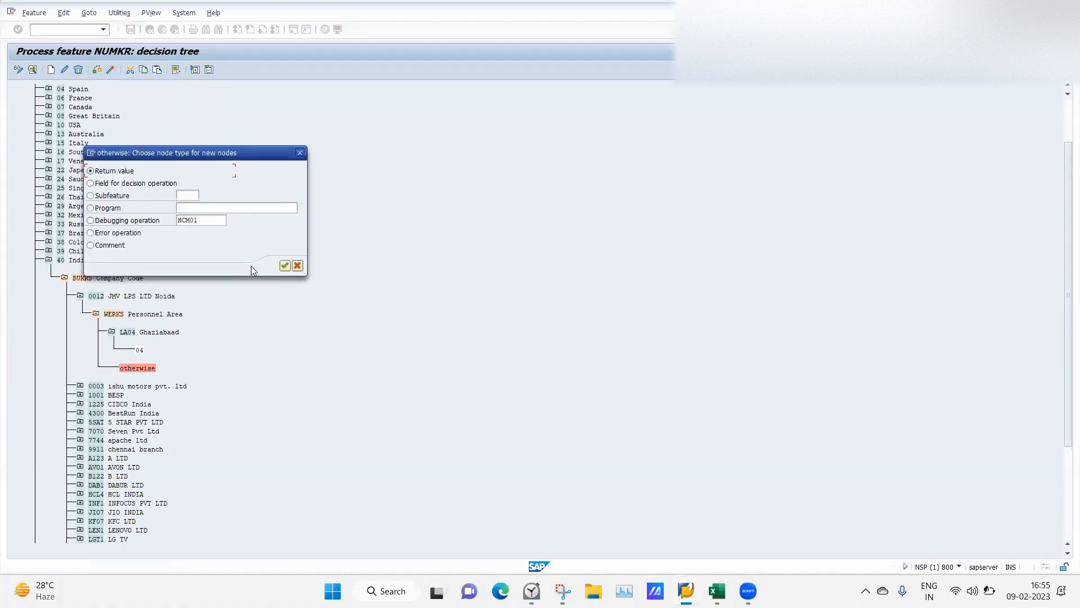
pyautogui.click(285, 266)
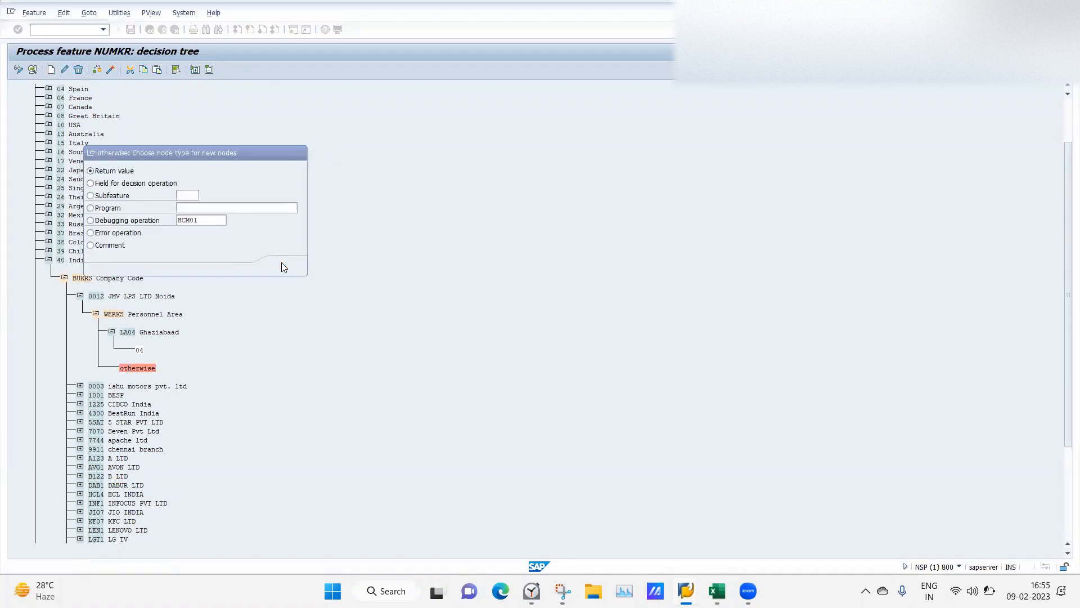
pyautogui.click(221, 267)
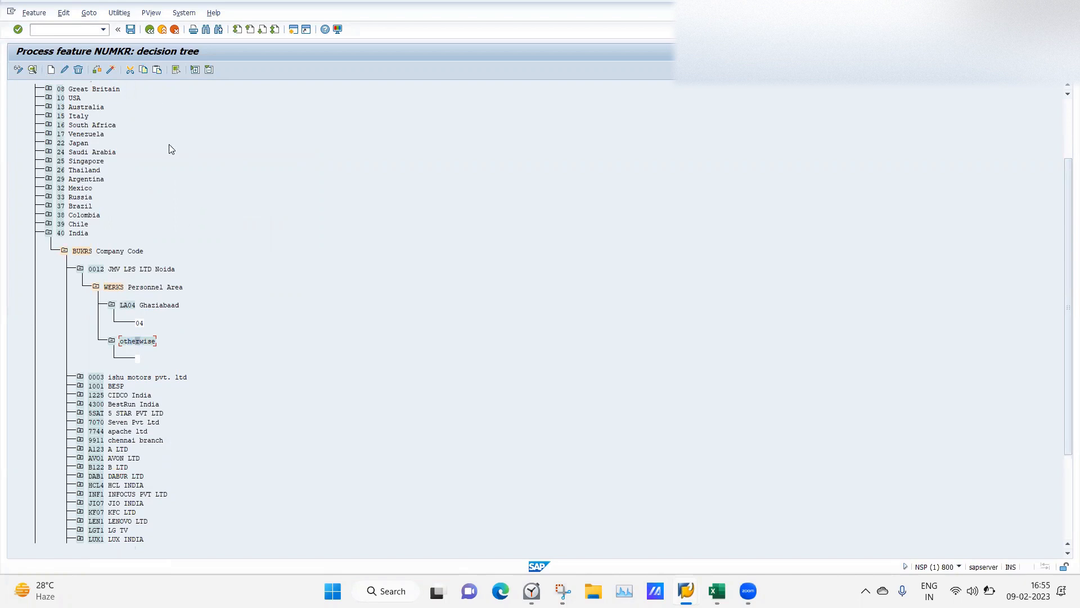
# Check the tree error-free and activate NUMKR under the customizing request.
pyautogui.click(97, 70)
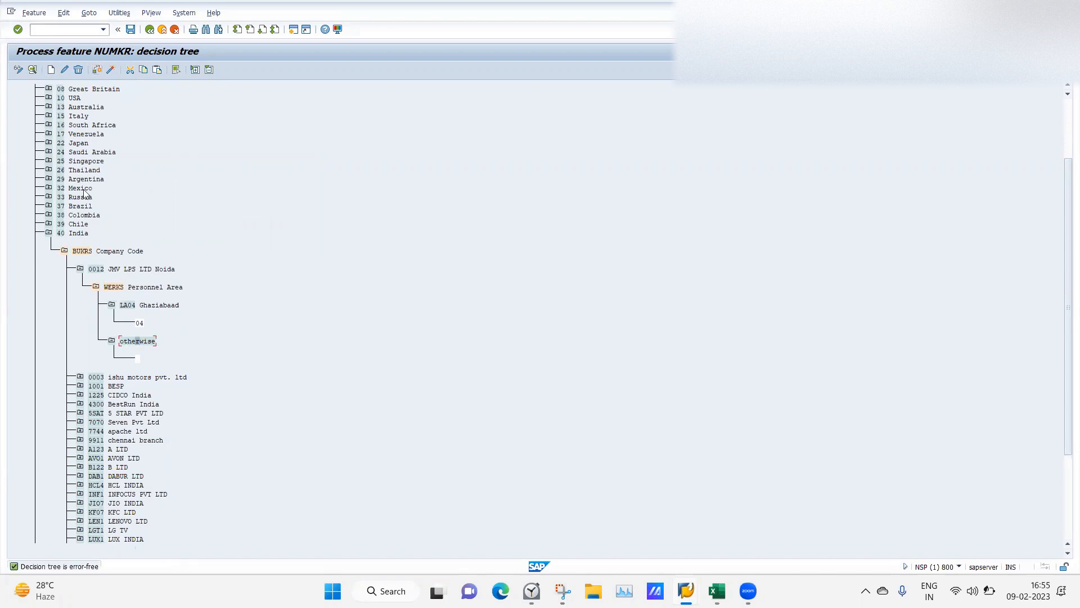
pyautogui.click(109, 70)
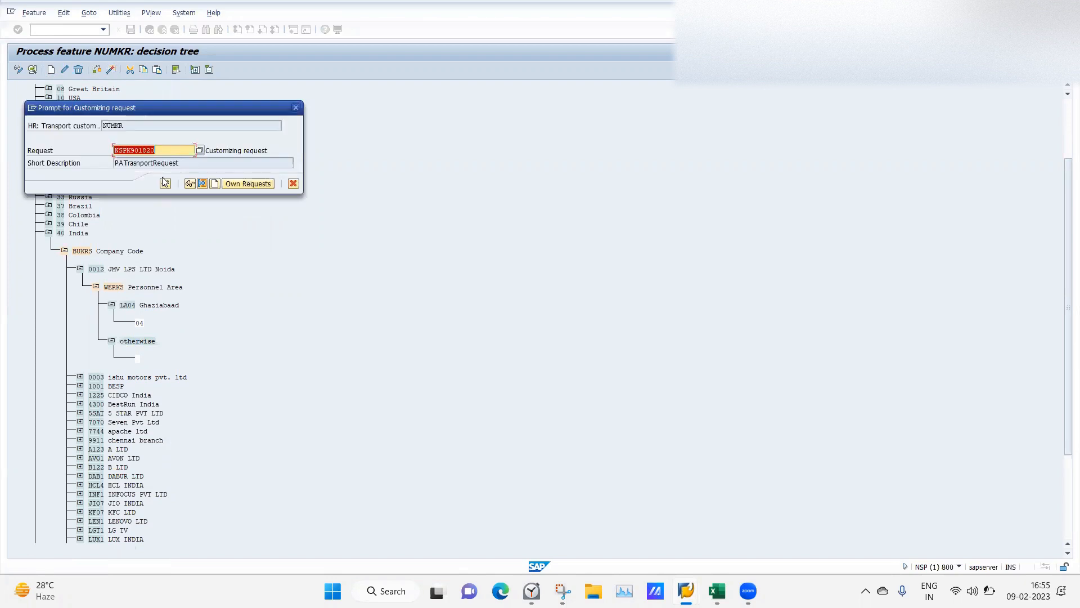
pyautogui.click(165, 184)
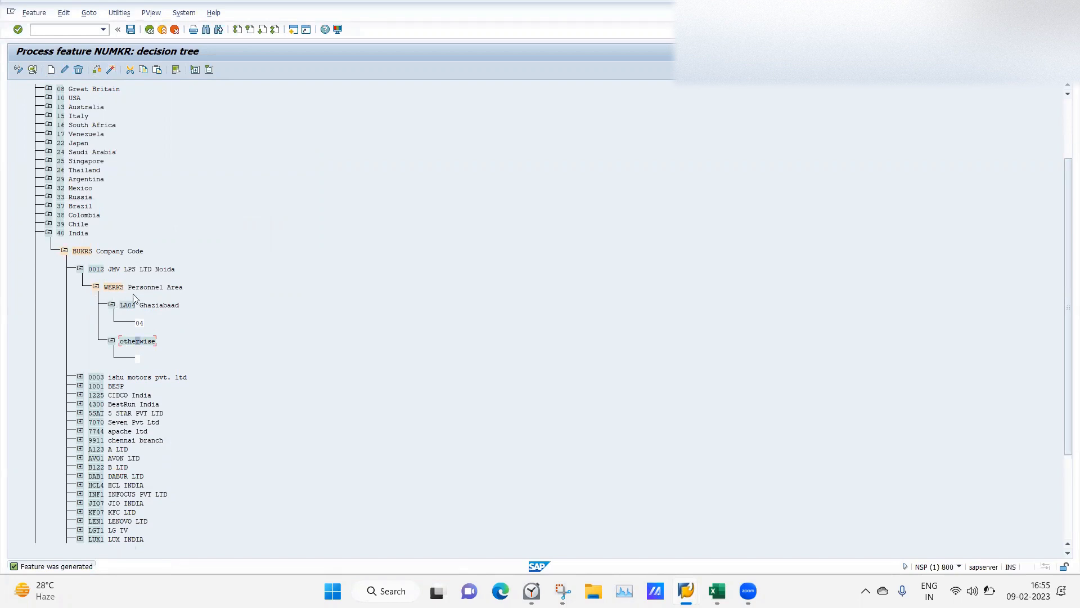
pyautogui.click(81, 271)
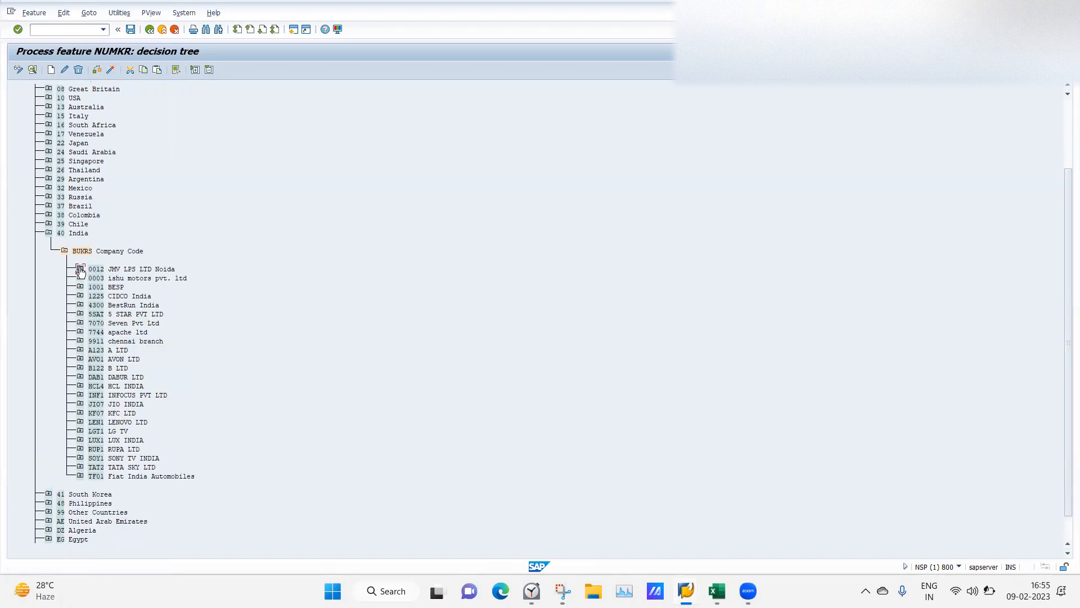
# Revisit the 0012 WERKS branch and view its personnel area list without adding anything.
pyautogui.click(80, 269)
pyautogui.click(81, 270)
pyautogui.click(80, 253)
pyautogui.click(80, 270)
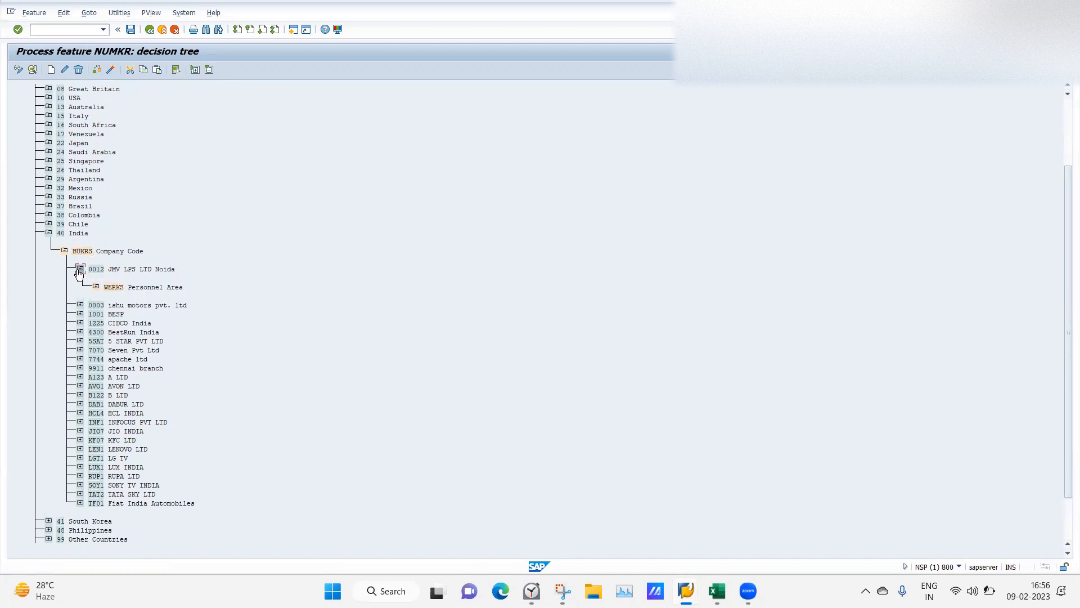
pyautogui.click(111, 288)
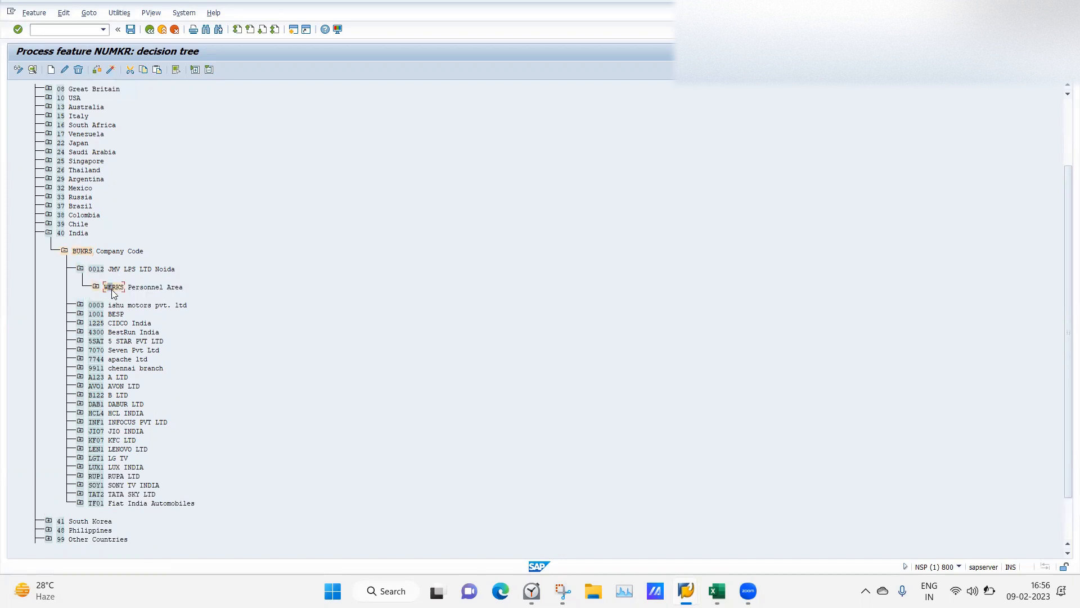
pyautogui.click(52, 69)
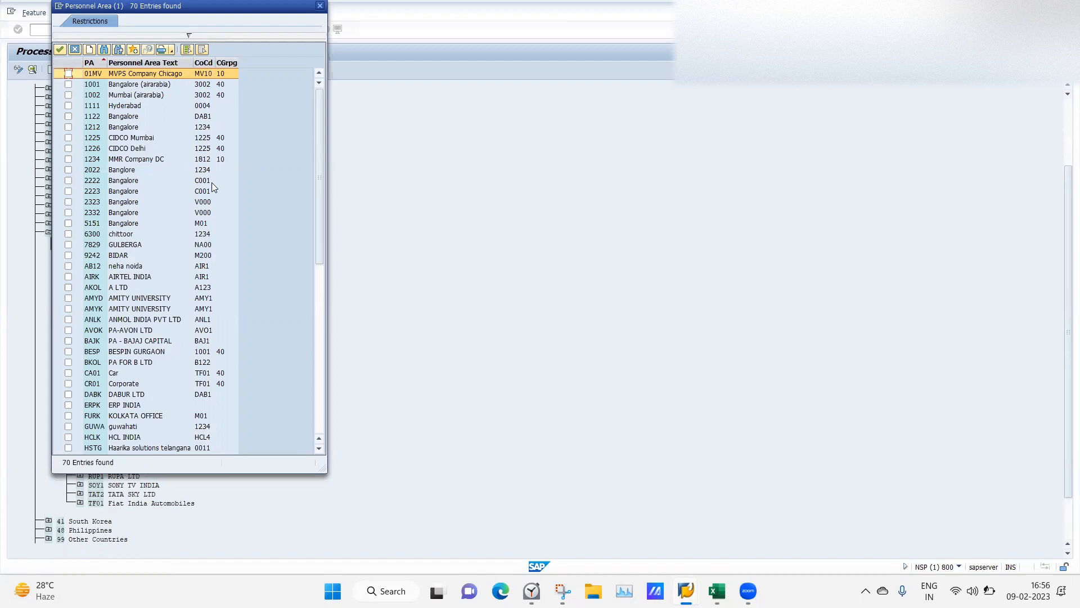
pyautogui.click(318, 392)
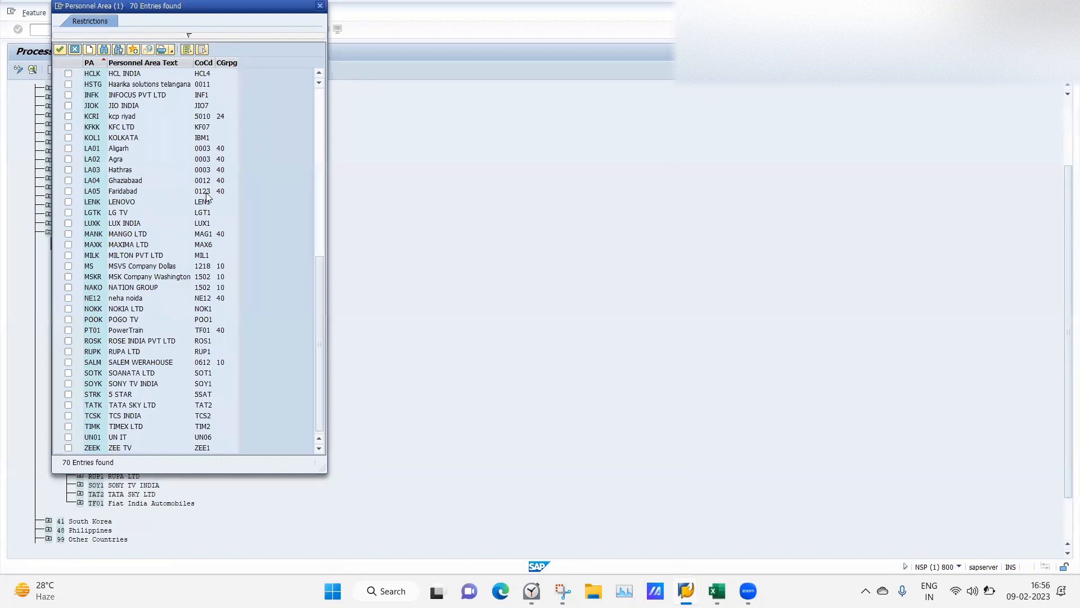
pyautogui.click(320, 6)
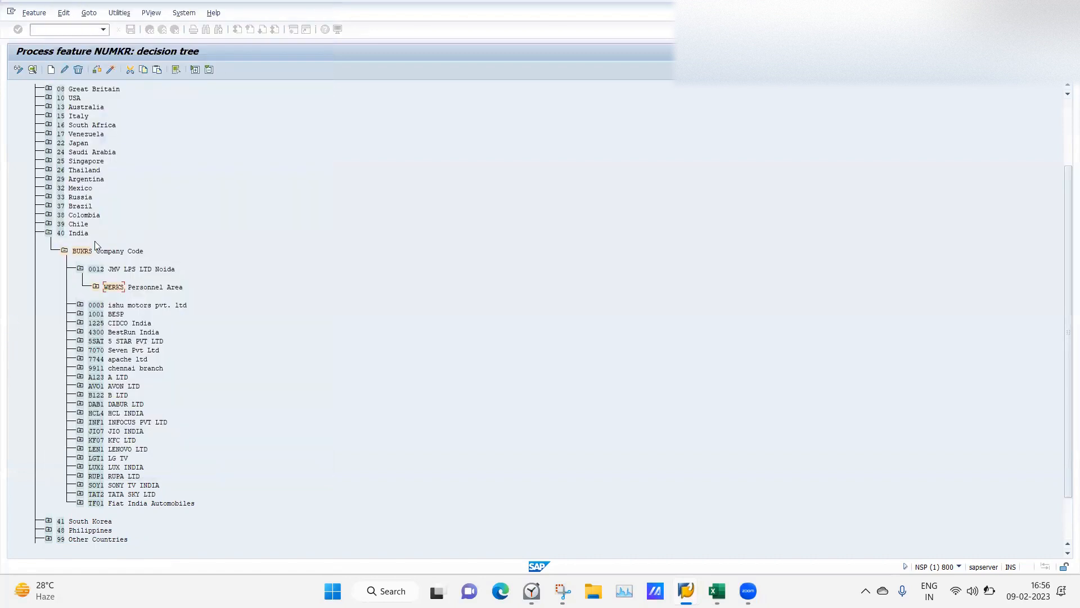
# Add company code 0123 BHEEM RANA LTD under the BUKRS Company Code node.
pyautogui.click(96, 287)
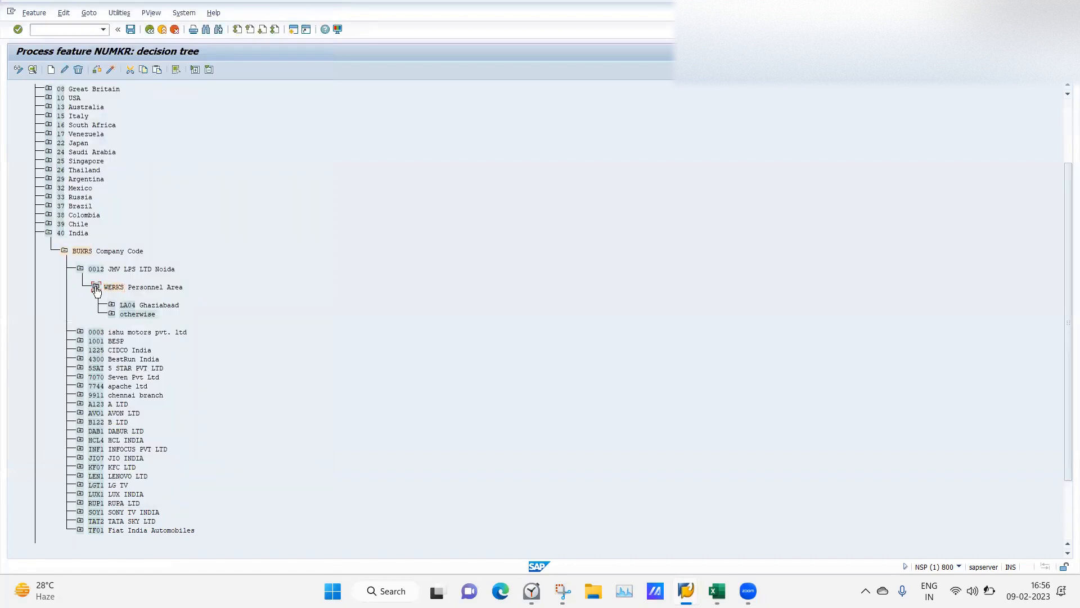
pyautogui.click(79, 250)
pyautogui.click(50, 69)
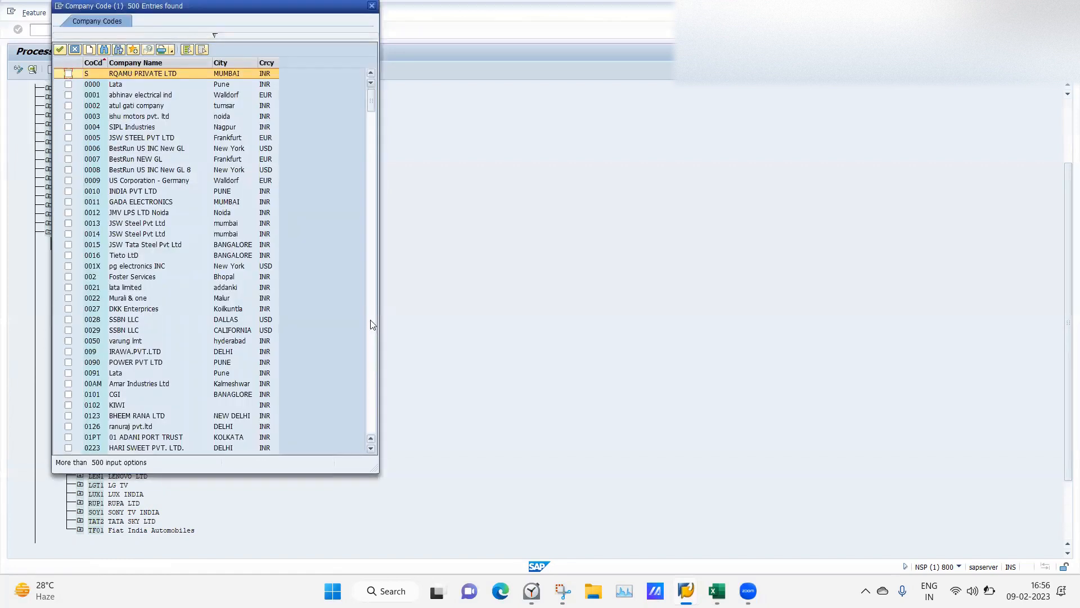
pyautogui.click(67, 418)
pyautogui.click(69, 417)
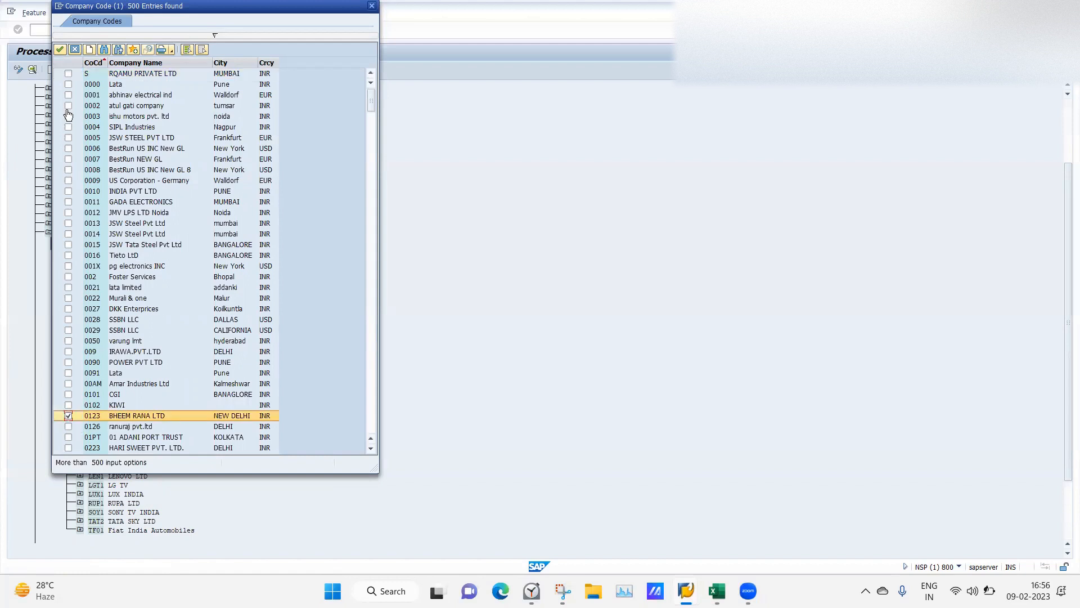
pyautogui.click(60, 50)
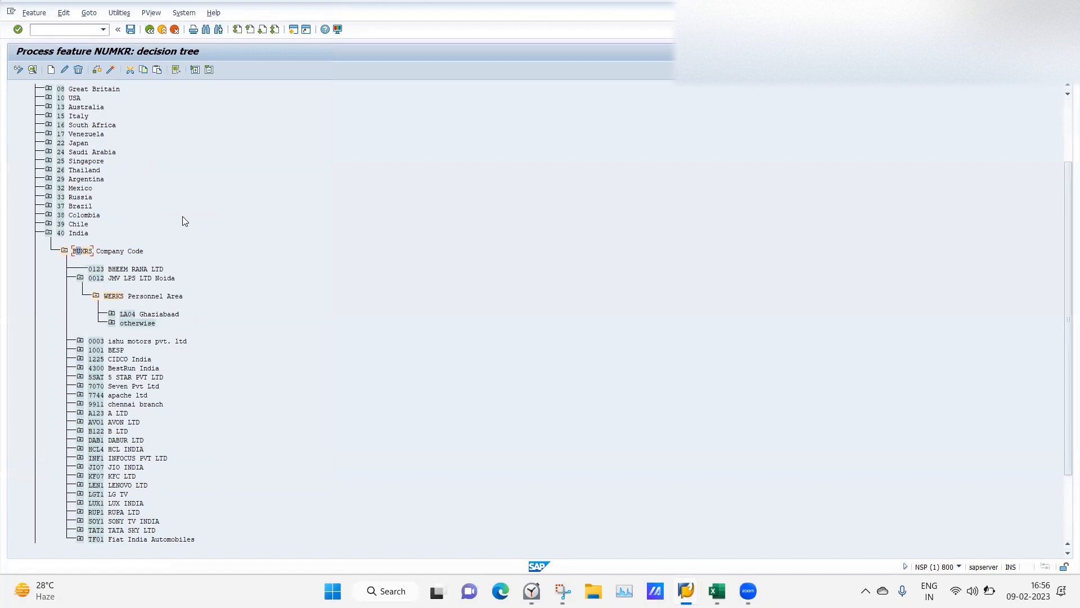
# Give company code 0123 a field decision on Personnel Area (WERKS).
pyautogui.click(97, 270)
pyautogui.click(52, 70)
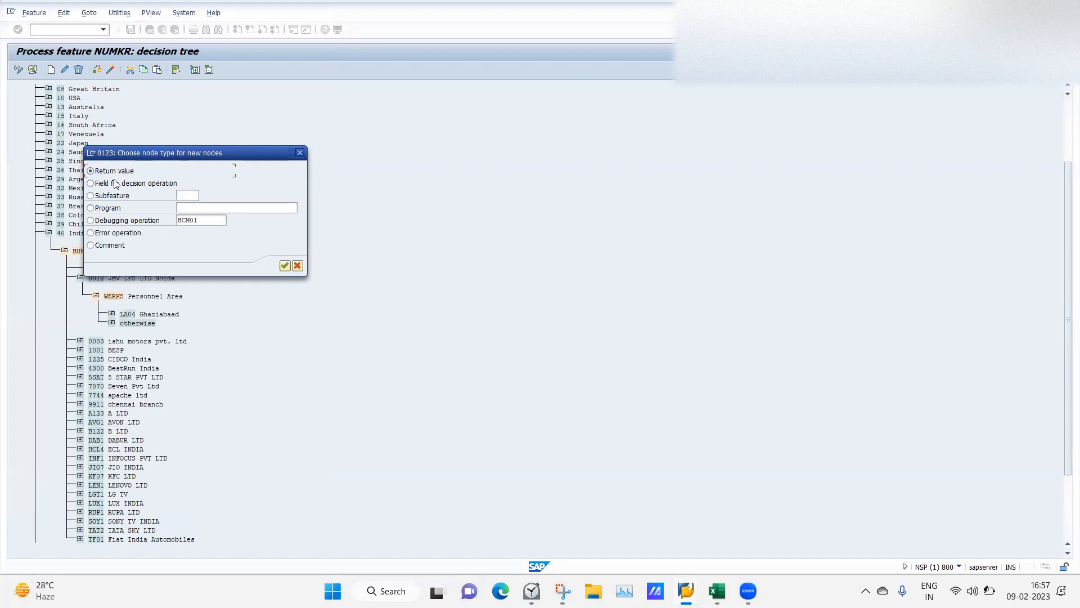
pyautogui.click(91, 183)
pyautogui.click(284, 266)
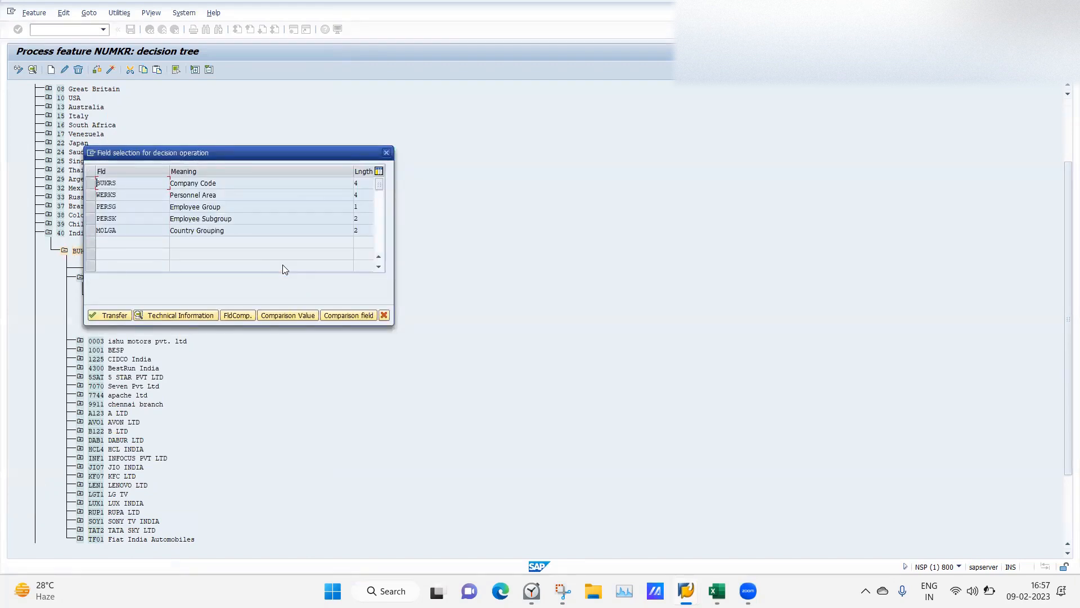
pyautogui.click(90, 194)
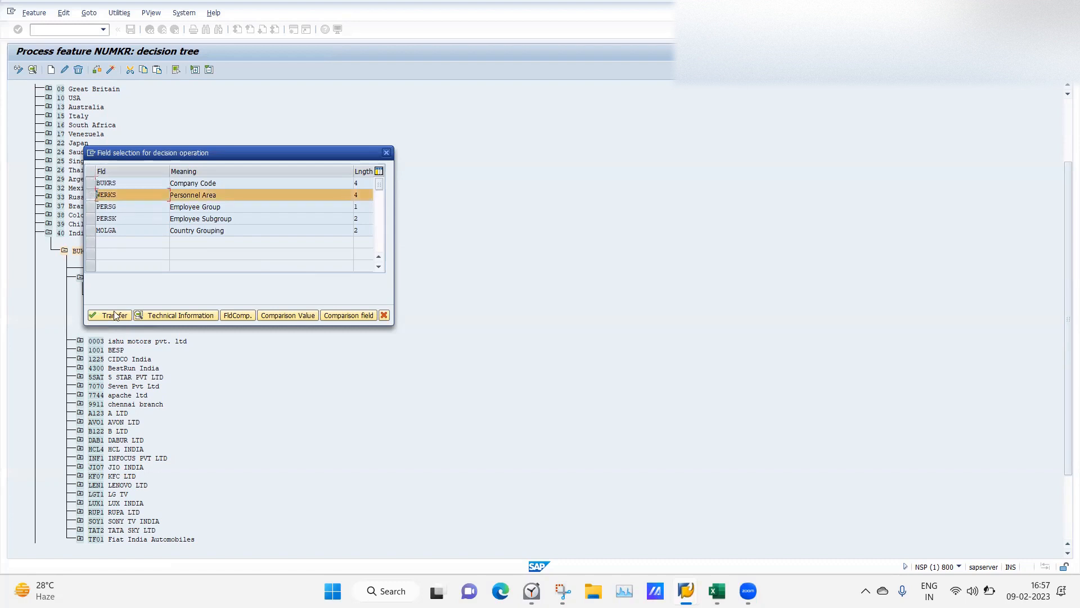
pyautogui.click(115, 316)
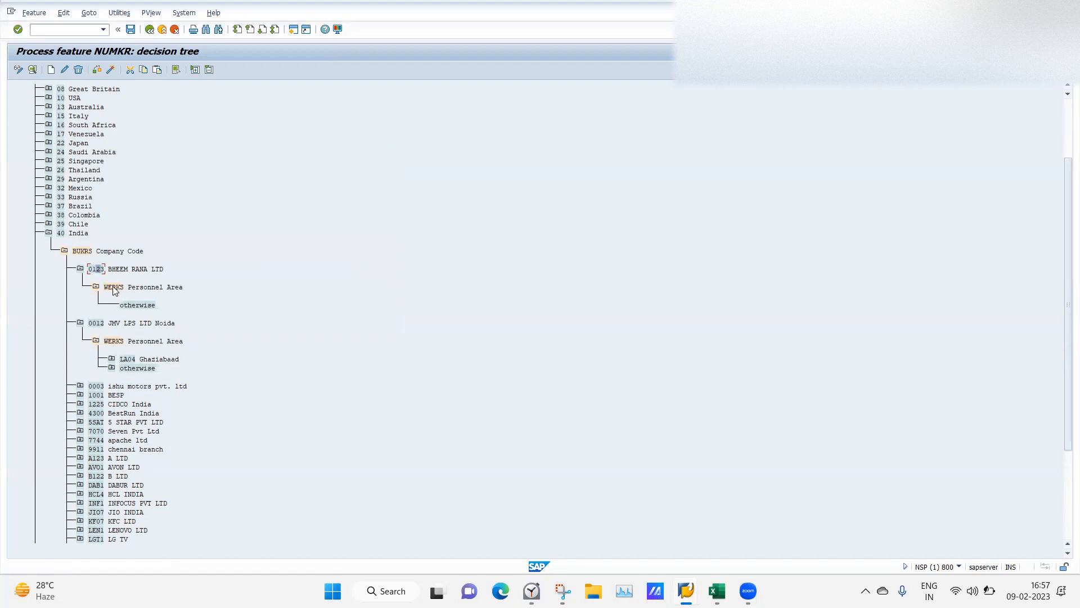
# Add personnel area LA05 Faridabad under the new Personnel Area decision.
pyautogui.click(113, 288)
pyautogui.click(52, 70)
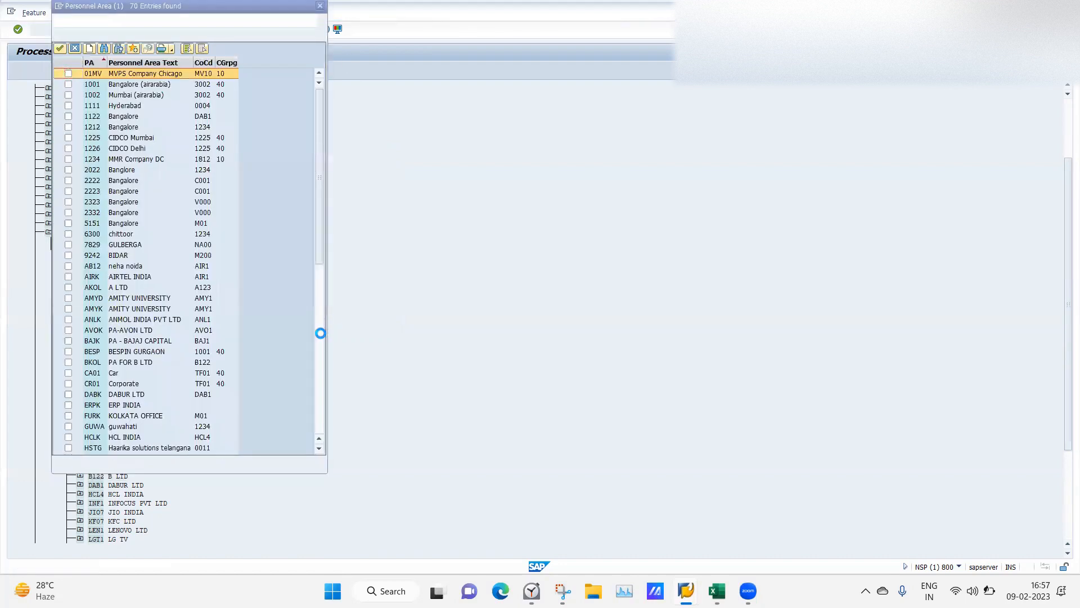
pyautogui.click(322, 334)
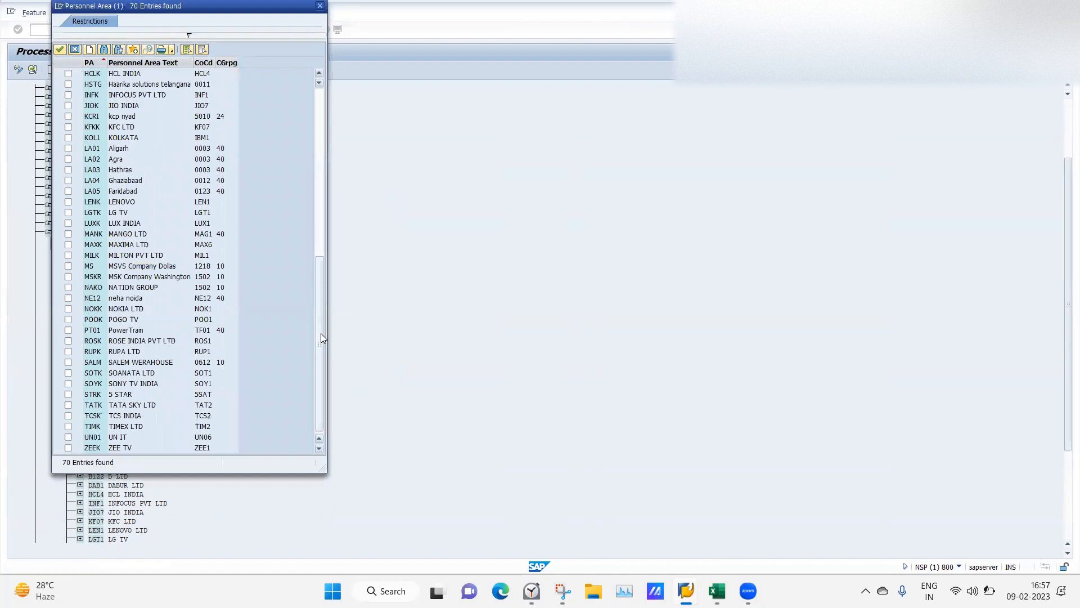
pyautogui.click(68, 195)
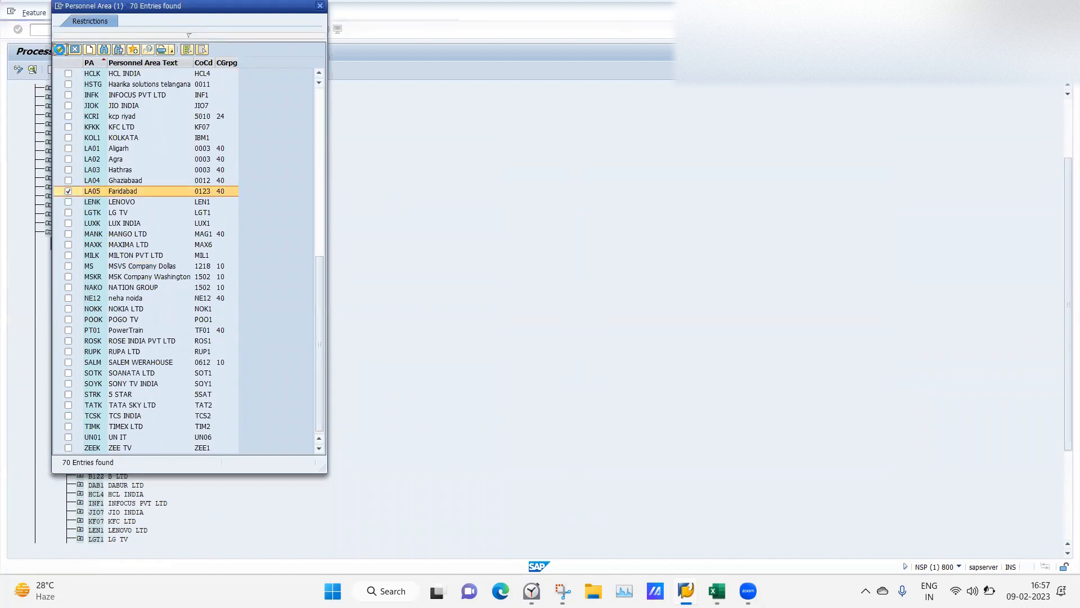
pyautogui.click(60, 50)
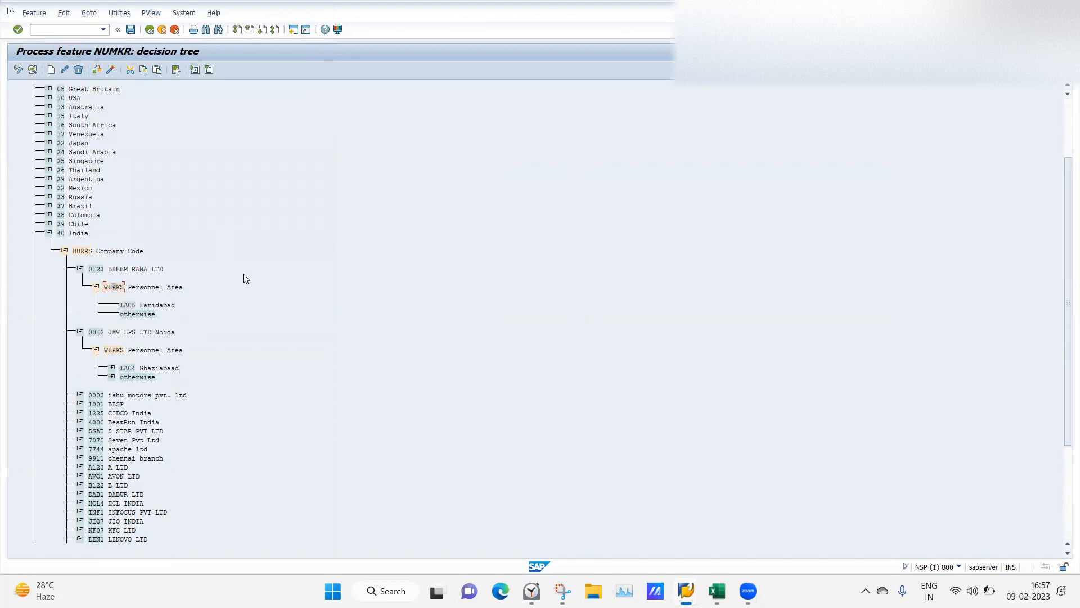
pyautogui.click(124, 305)
# Make LA05 Faridabad return value 06.
pyautogui.click(51, 69)
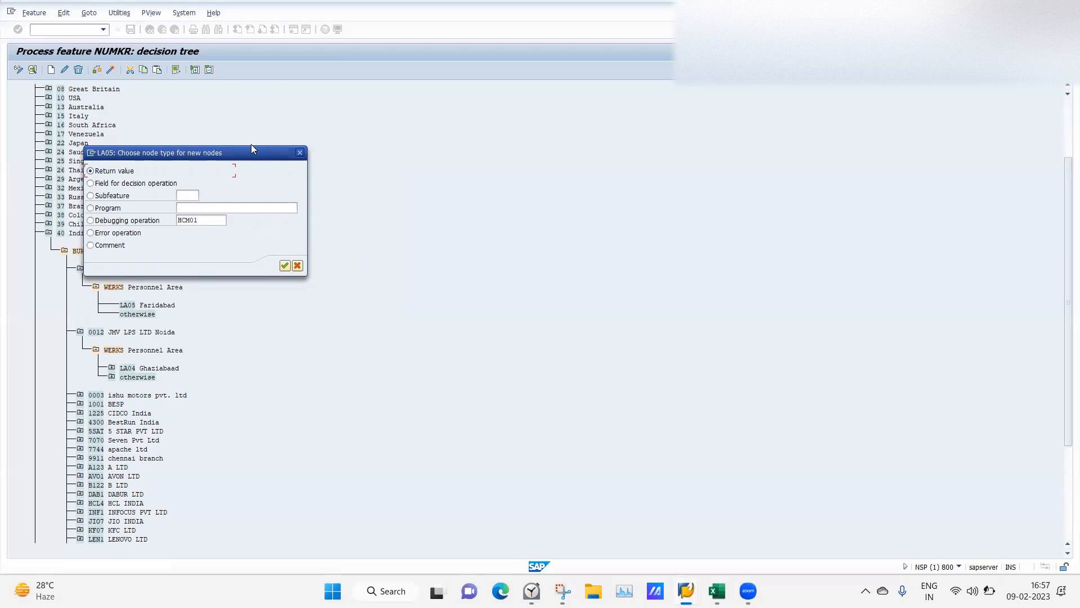
pyautogui.click(285, 265)
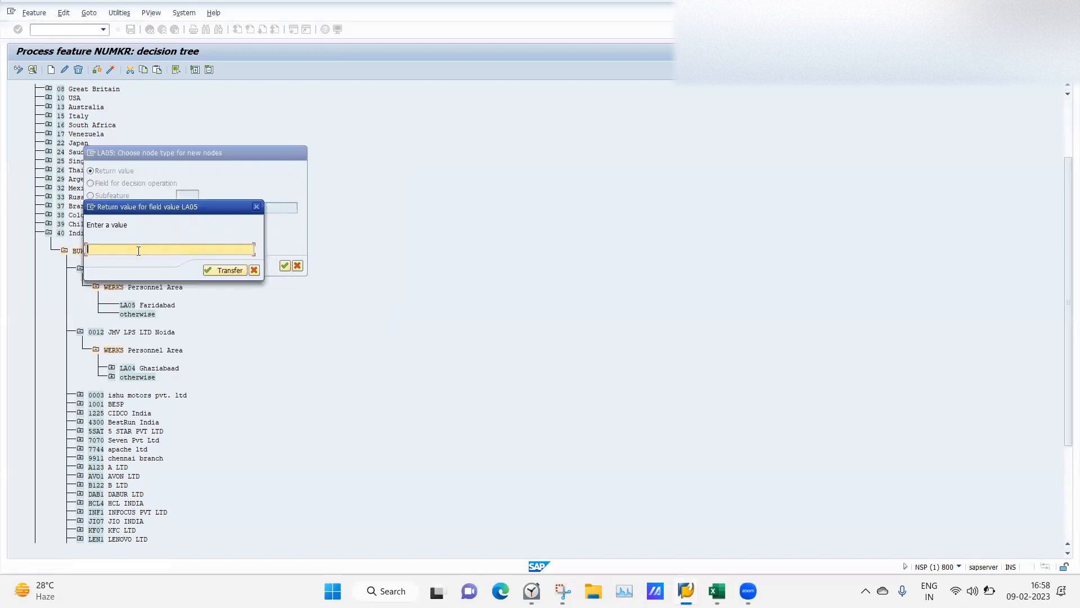
pyautogui.write('06')
pyautogui.press('Return')
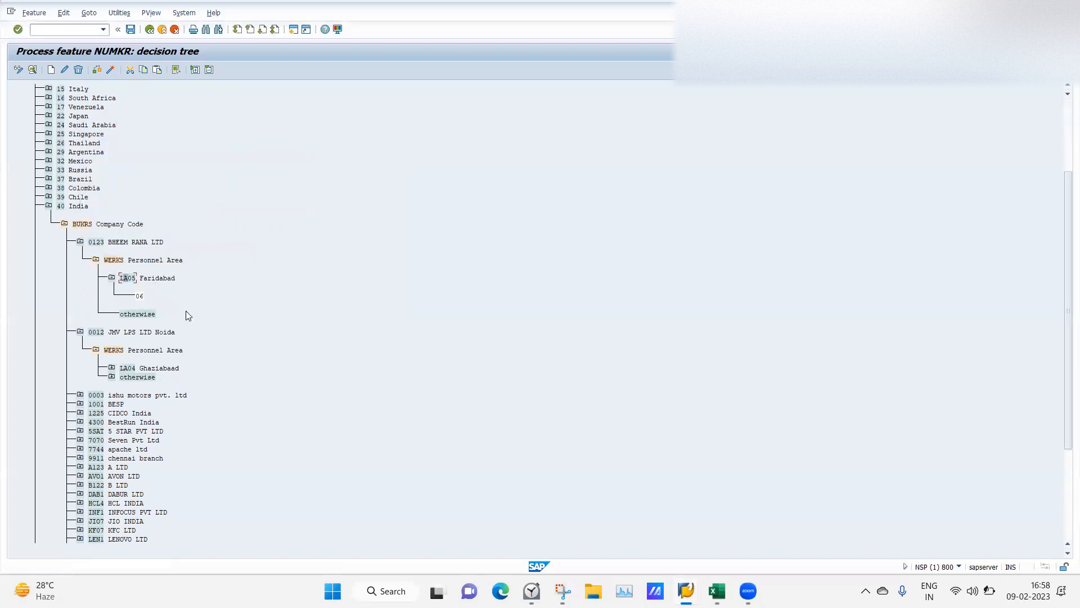
# Give the otherwise branch under Personnel Area an empty return value.
pyautogui.click(128, 316)
pyautogui.click(50, 69)
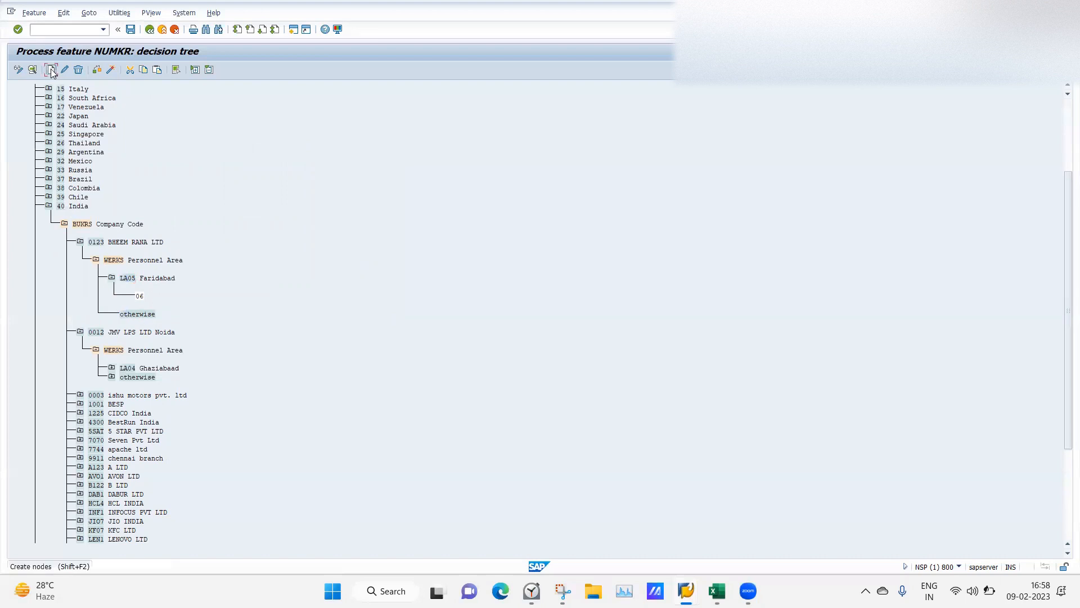
pyautogui.click(285, 266)
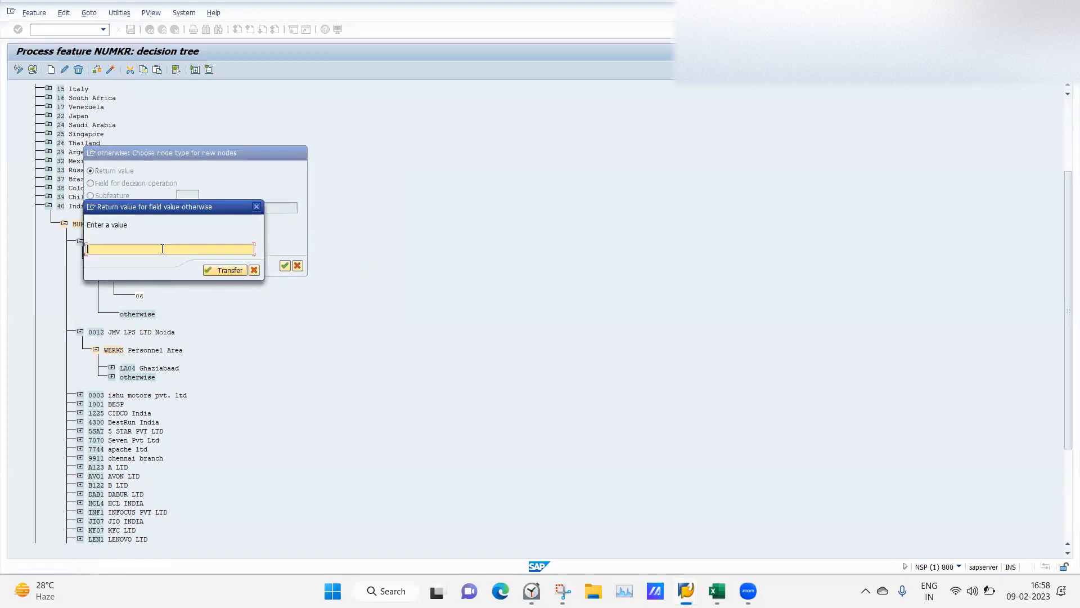
pyautogui.click(207, 271)
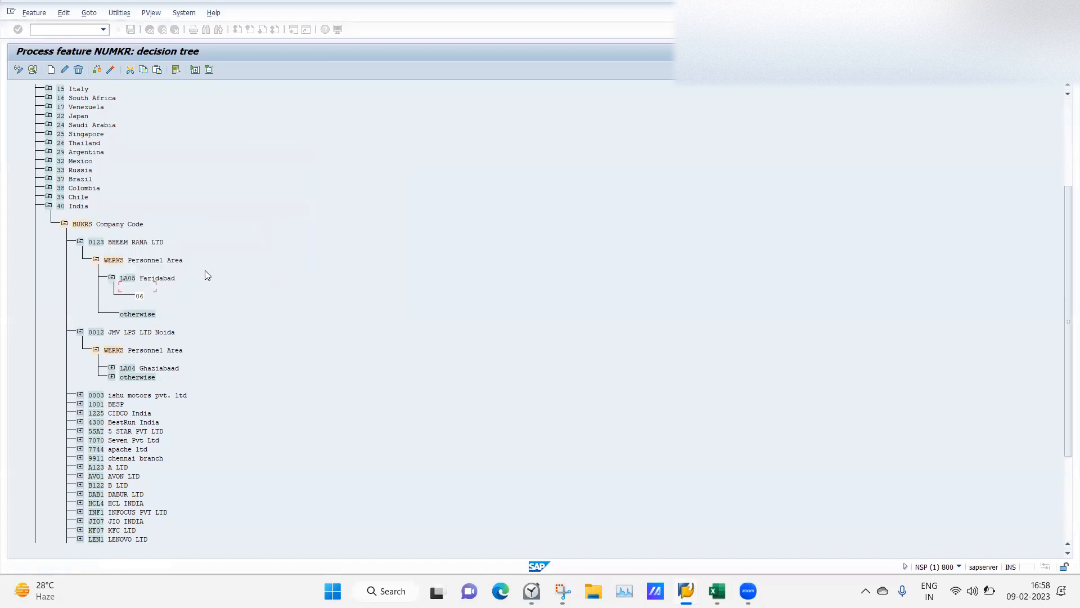
# Check the tree and generate the NUMKR feature under the transport request.
pyautogui.click(98, 70)
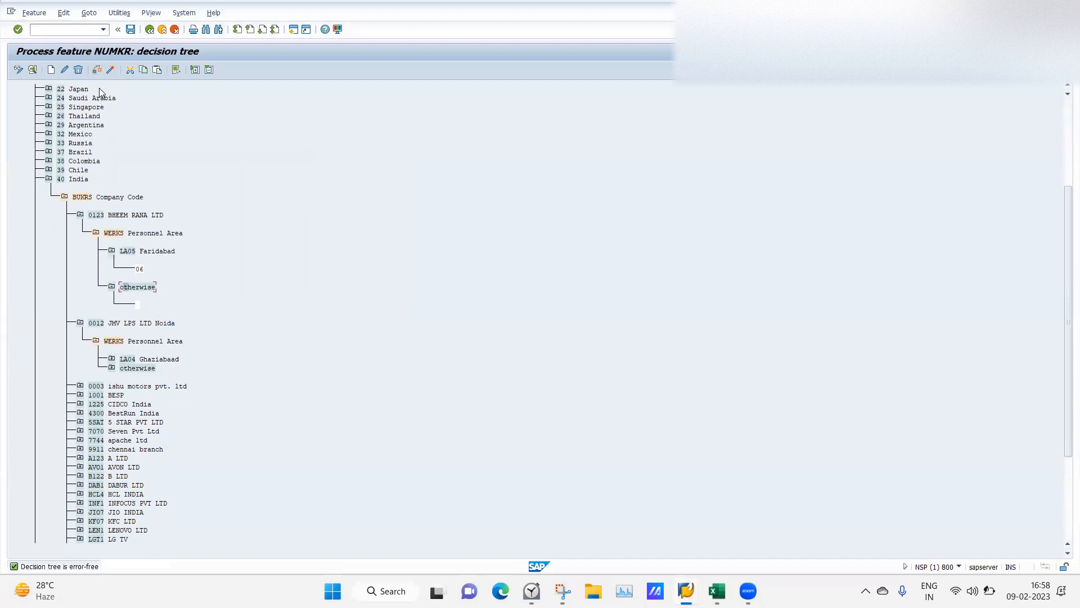
pyautogui.click(110, 70)
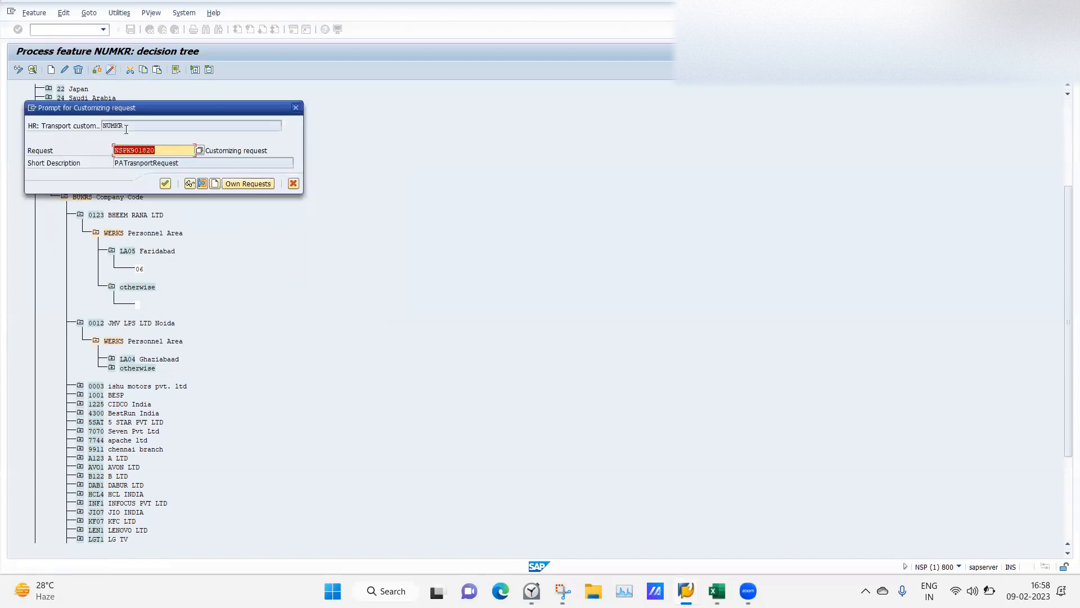
pyautogui.click(165, 184)
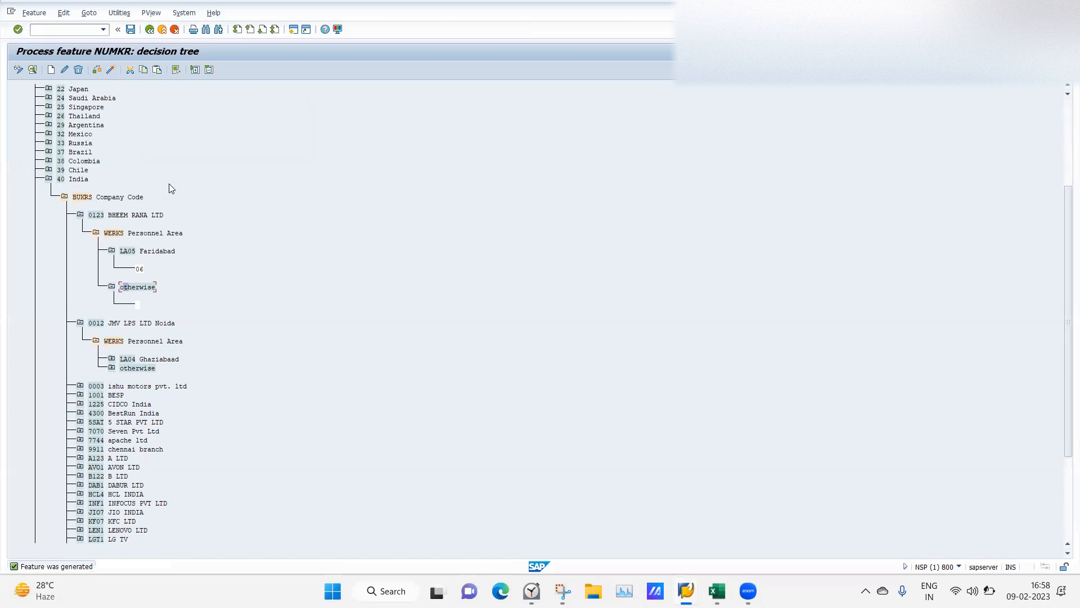
# Start transaction PA40 in SAP Easy Access with the personnel number cleared.
pyautogui.moveTo(685, 590)
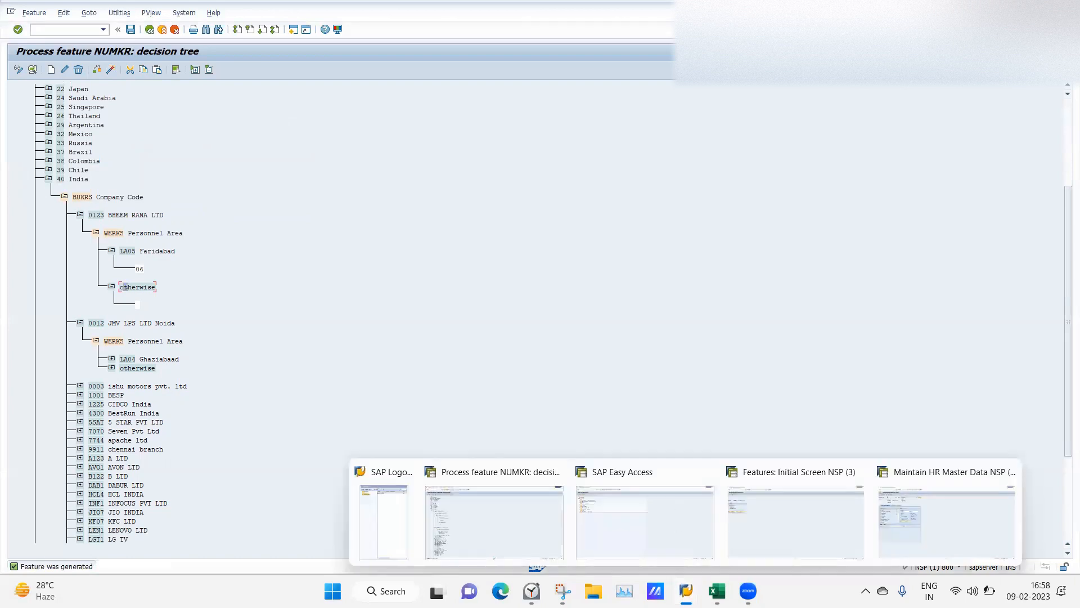
pyautogui.click(642, 511)
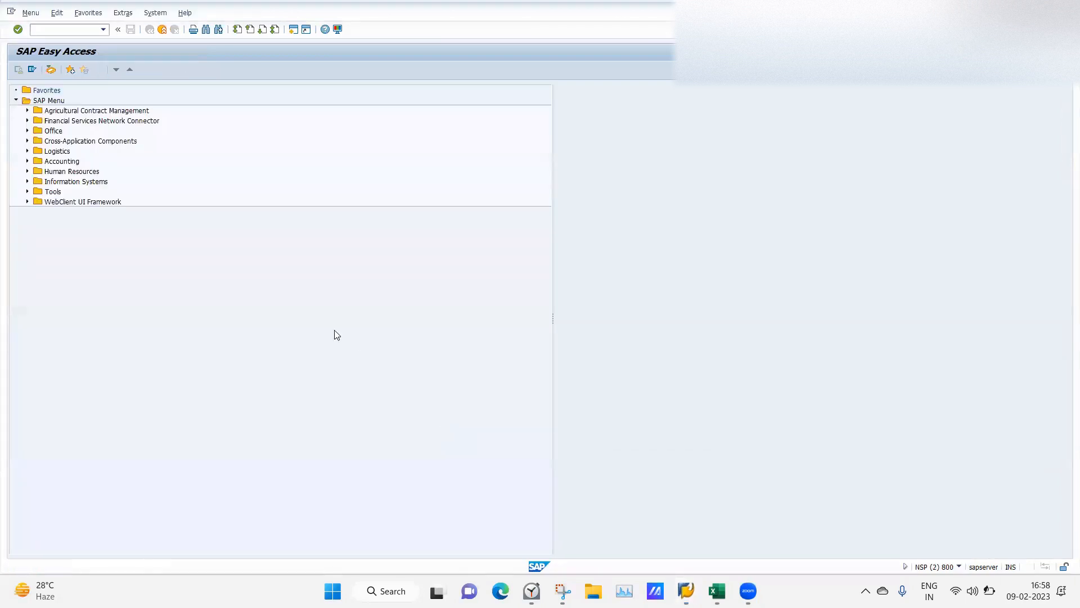
pyautogui.write('pa40')
pyautogui.press('Return')
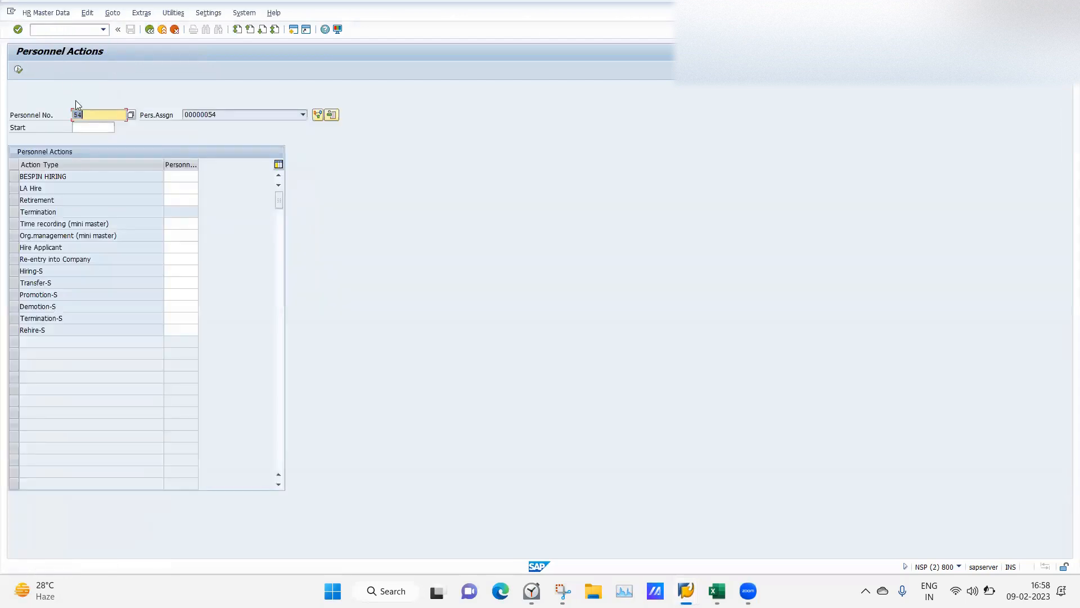
pyautogui.press('BackSpace')
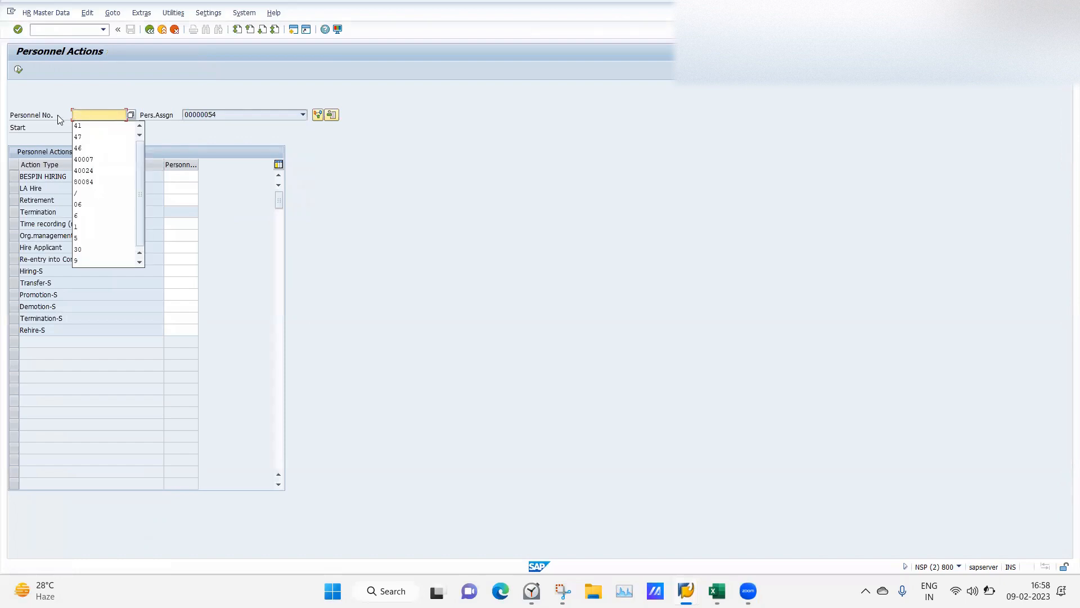
pyautogui.click(89, 115)
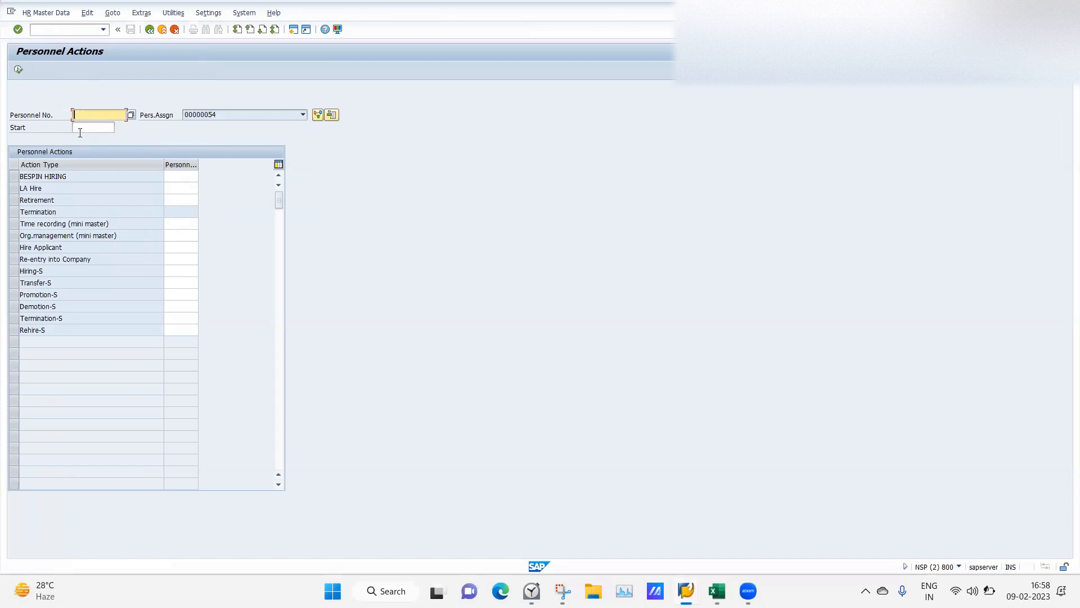
# Choose start date 09.02.2023, the LA Hire action and personnel area LA04.
pyautogui.click(103, 110)
pyautogui.click(65, 104)
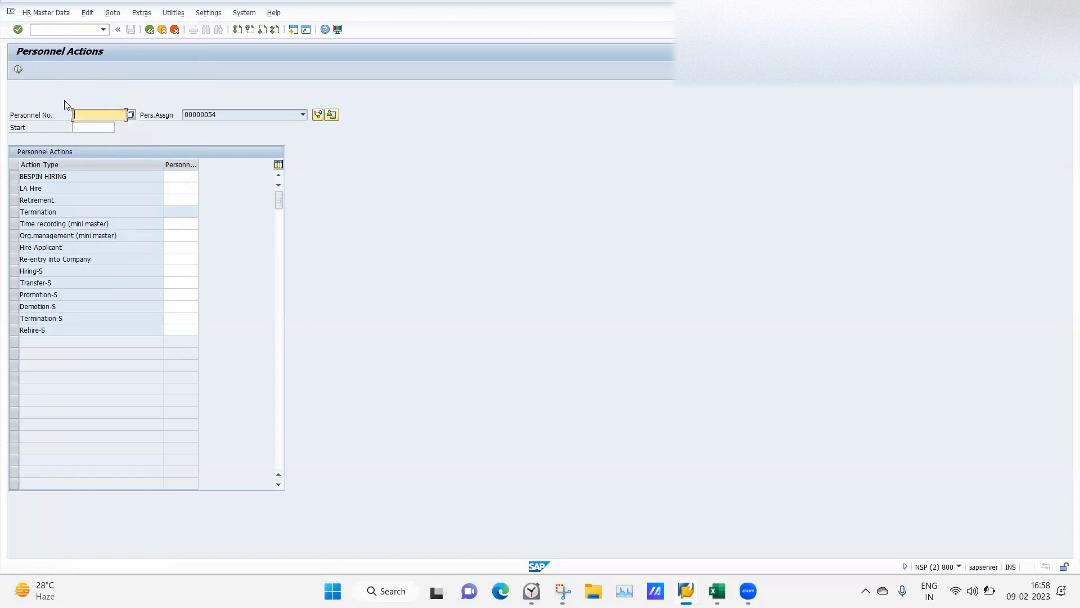
pyautogui.click(93, 127)
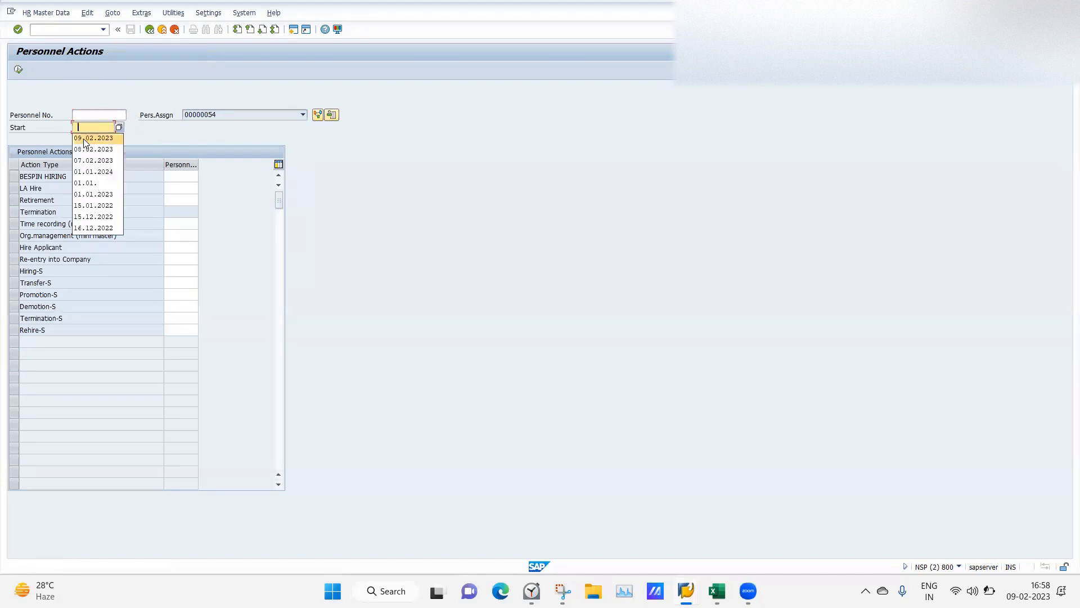
pyautogui.click(84, 138)
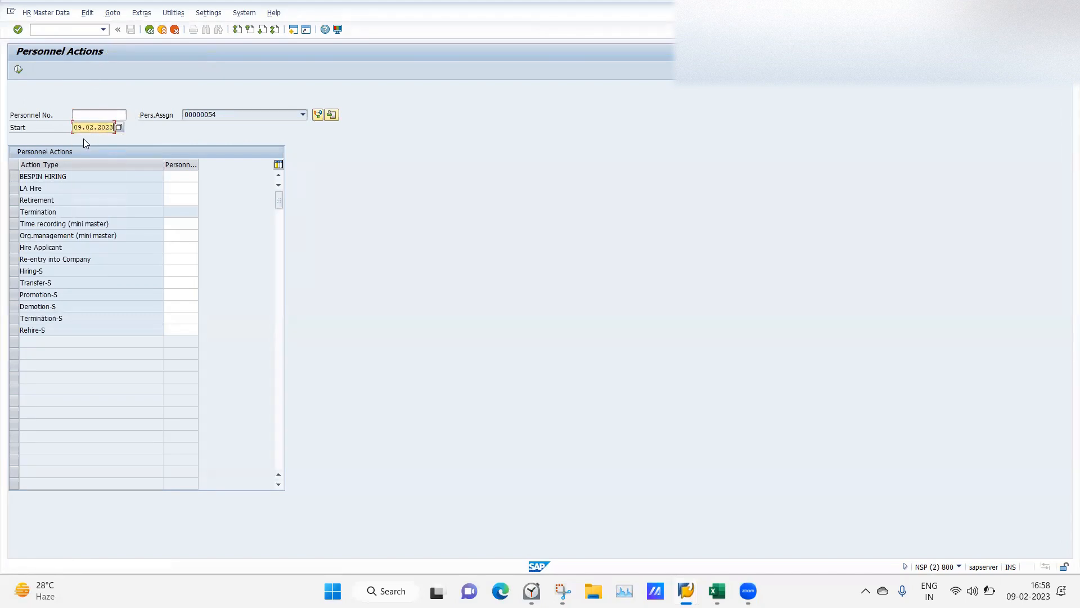
pyautogui.click(13, 188)
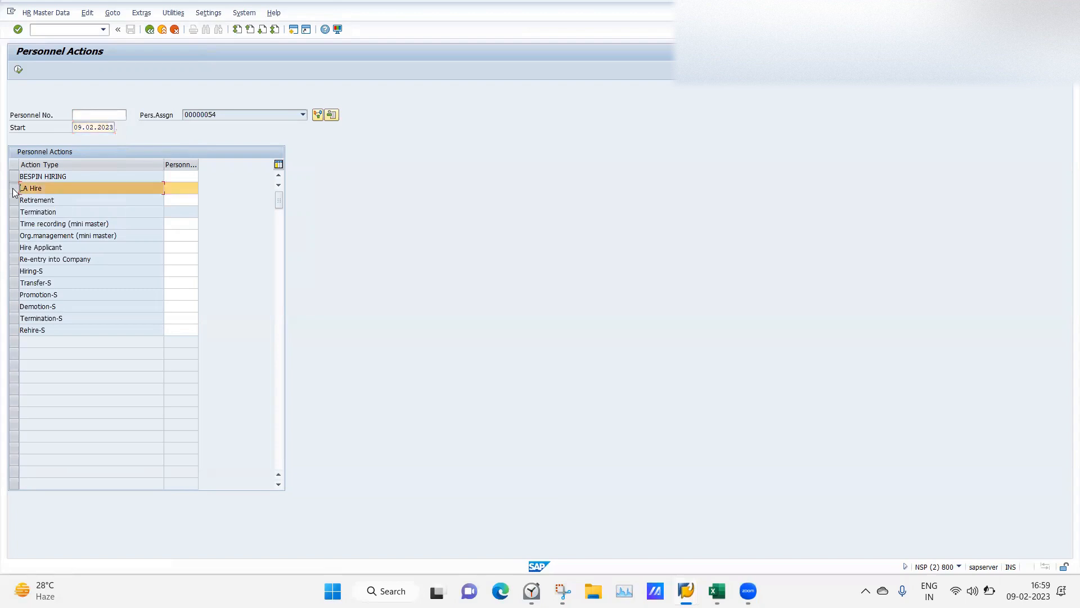
pyautogui.click(183, 187)
pyautogui.write('LA05')
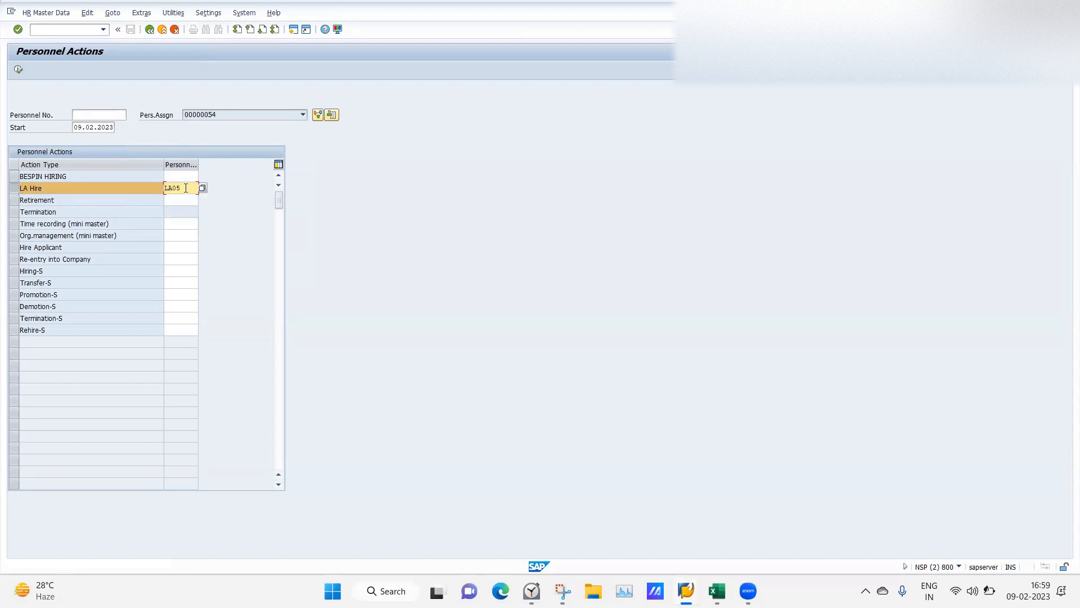
pyautogui.press('BackSpace')
pyautogui.write('4')
# Enter form of address Mr., the employee's first and last name, and birth date 01.01.1992.
pyautogui.click(18, 70)
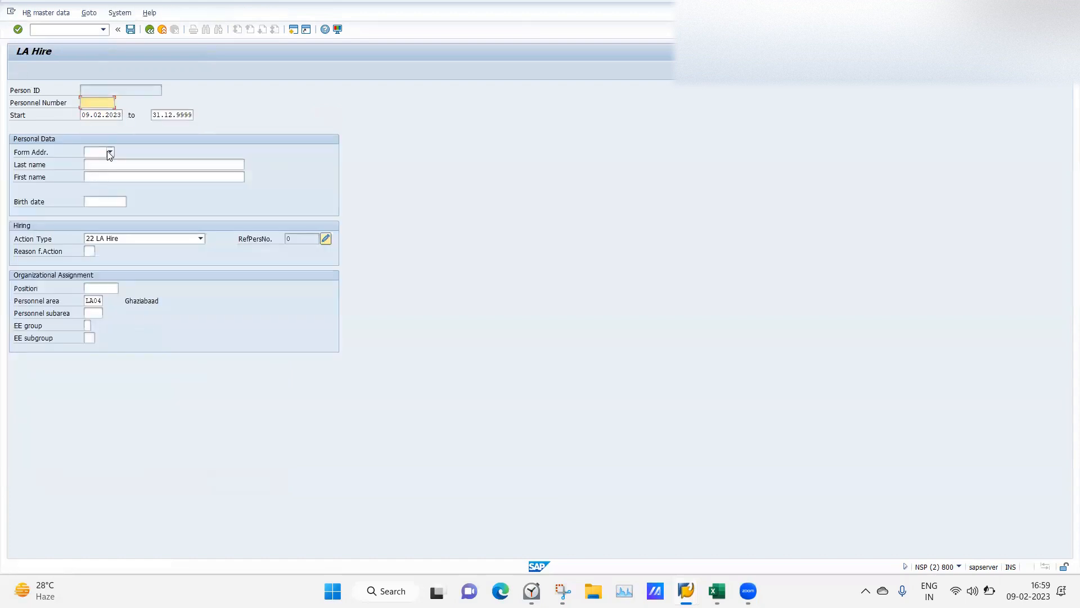
pyautogui.click(109, 152)
pyautogui.click(86, 160)
pyautogui.click(106, 178)
pyautogui.write('LA')
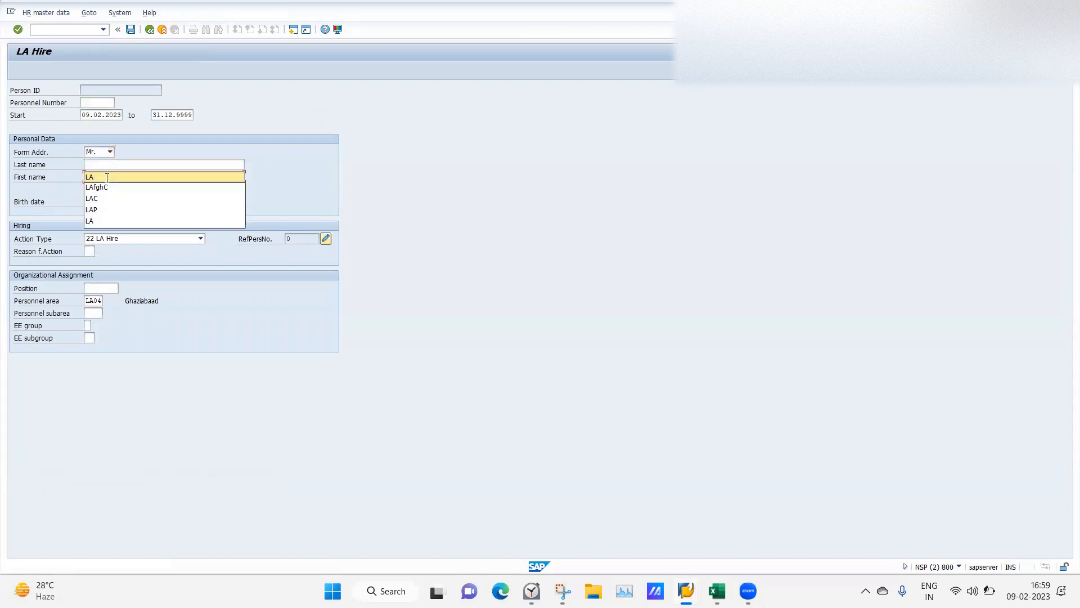
pyautogui.click(85, 166)
pyautogui.write('GHAZIABAD')
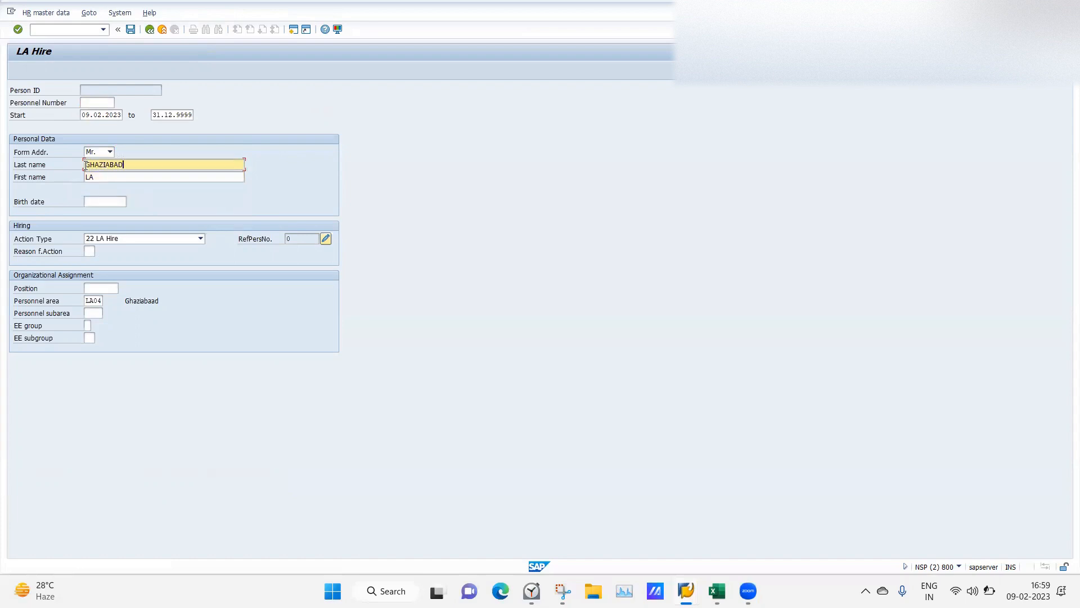
pyautogui.click(92, 200)
pyautogui.click(96, 212)
# Set reason 01, position 50015904, subarea SEC6, group A, subgroup L4, then run the hire.
pyautogui.click(91, 249)
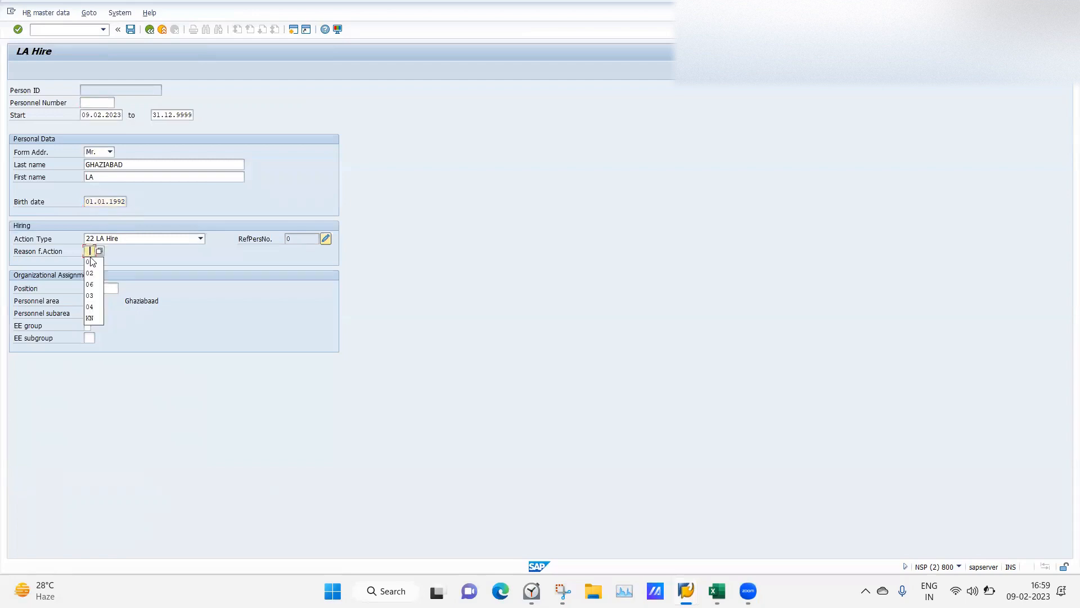
pyautogui.click(93, 263)
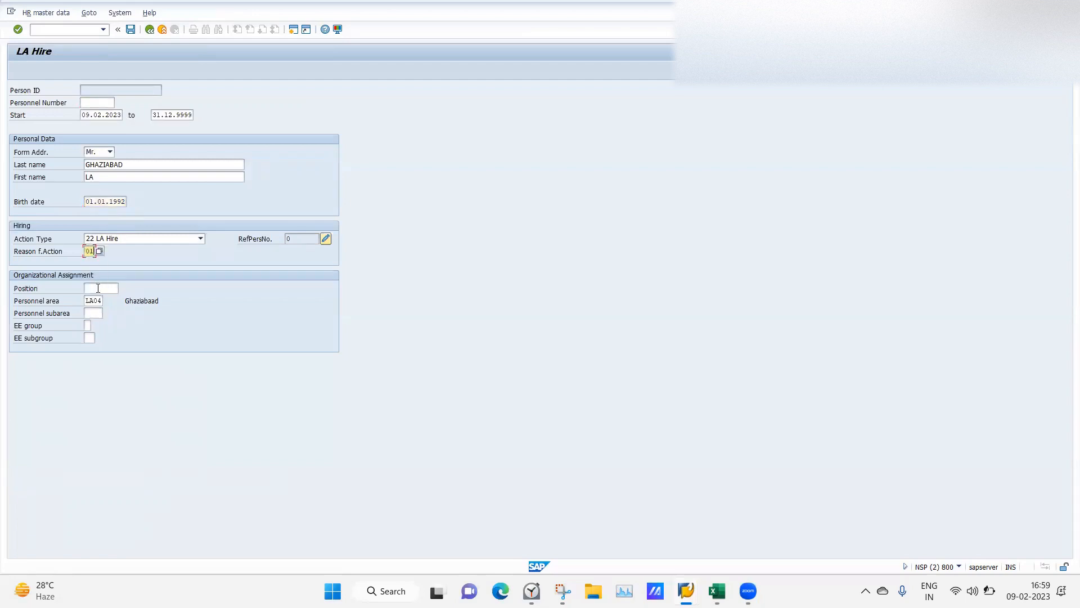
pyautogui.click(98, 288)
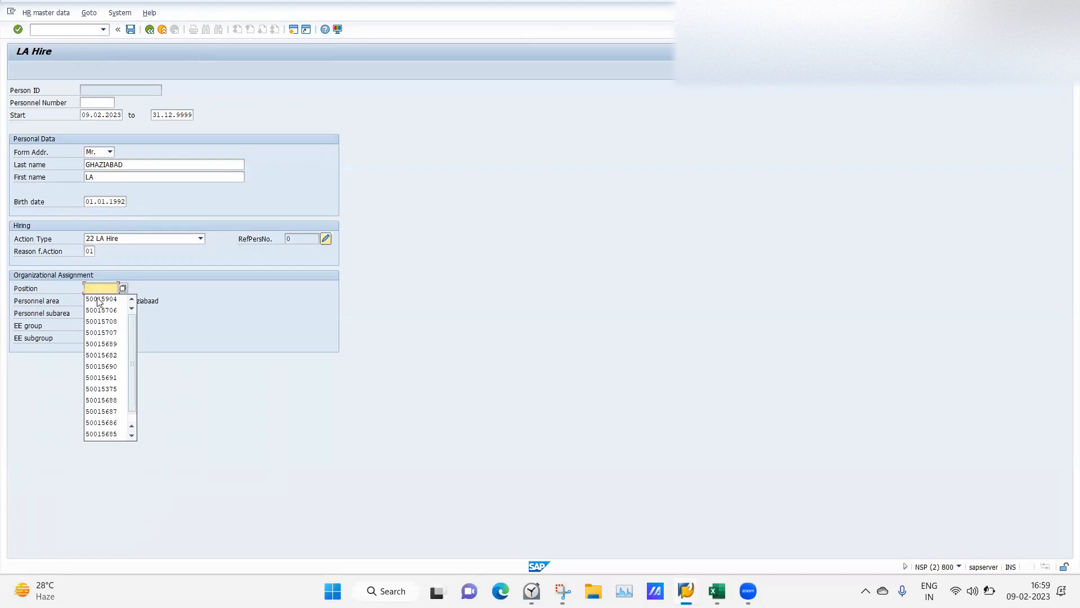
pyautogui.click(93, 300)
pyautogui.click(94, 312)
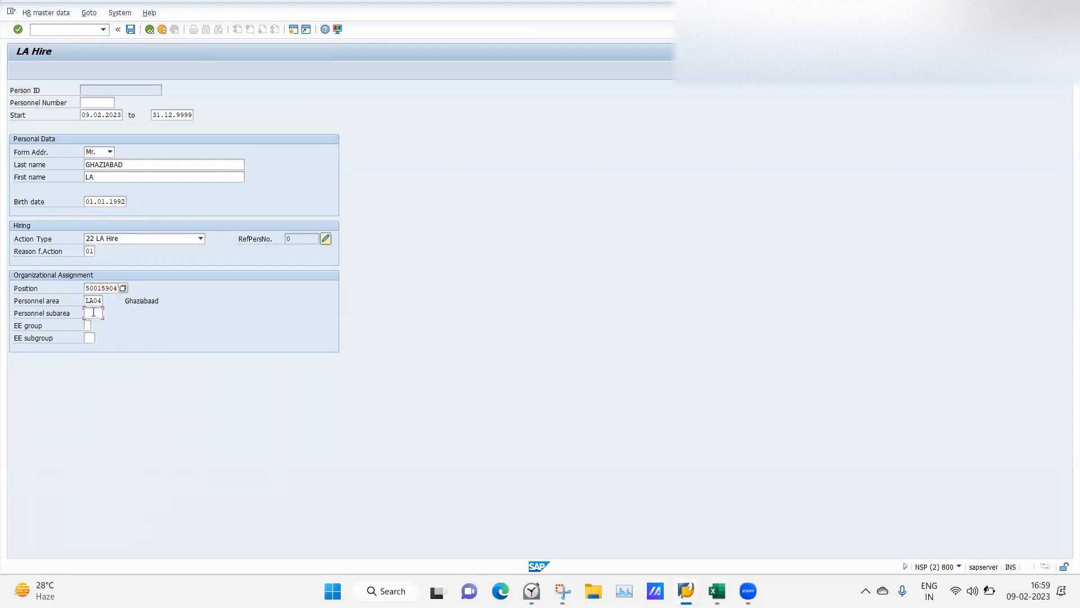
pyautogui.click(92, 325)
pyautogui.click(88, 325)
pyautogui.click(90, 338)
pyautogui.click(90, 339)
pyautogui.click(91, 348)
pyautogui.press('Return')
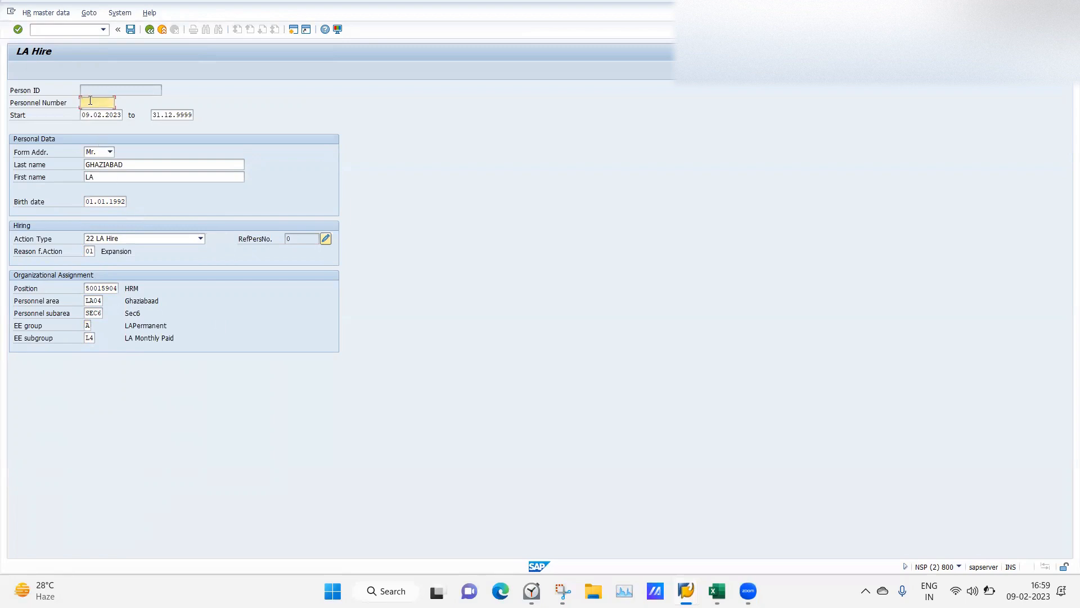
pyautogui.click(131, 30)
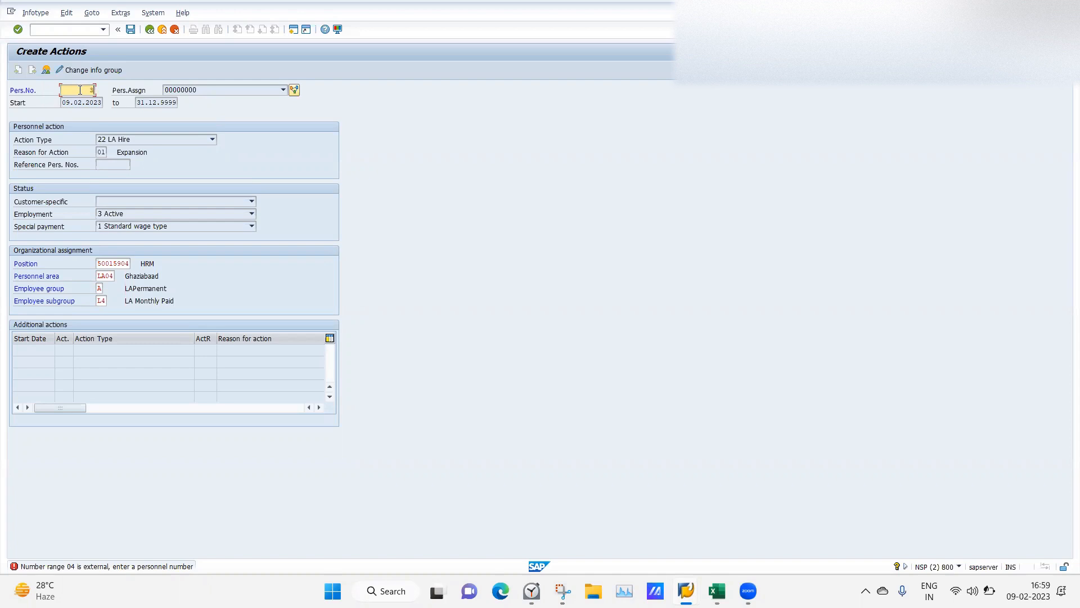
# Enter and correct the personnel number within external range 04 until Org Assignment opens.
pyautogui.press('Return')
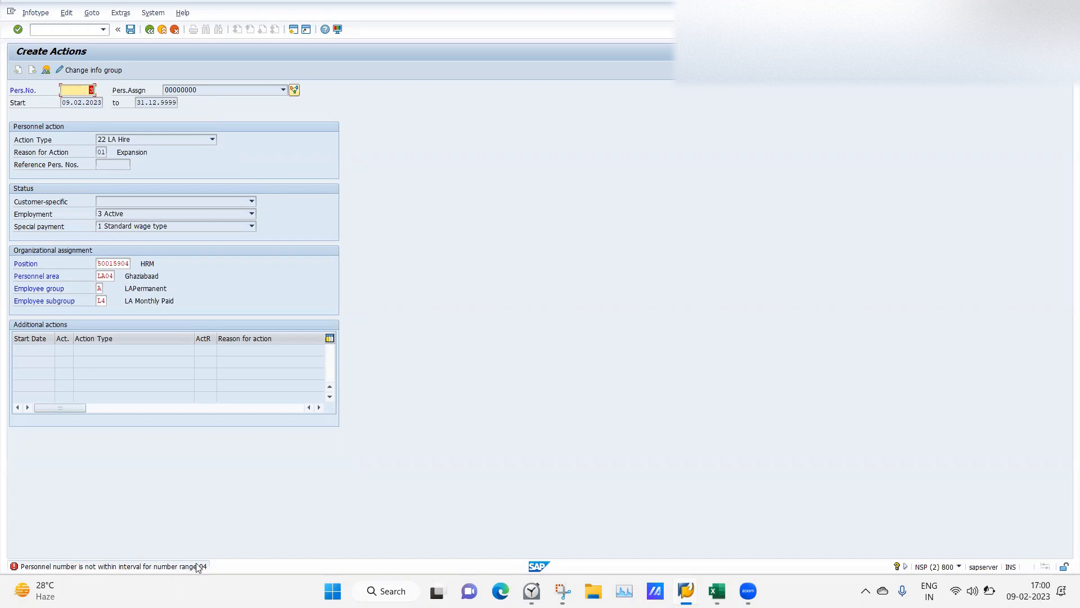
pyautogui.click(73, 95)
pyautogui.press('Return')
pyautogui.click(92, 89)
pyautogui.press('BackSpace')
pyautogui.press('BackSpace')
pyautogui.write('1')
pyautogui.press('Return')
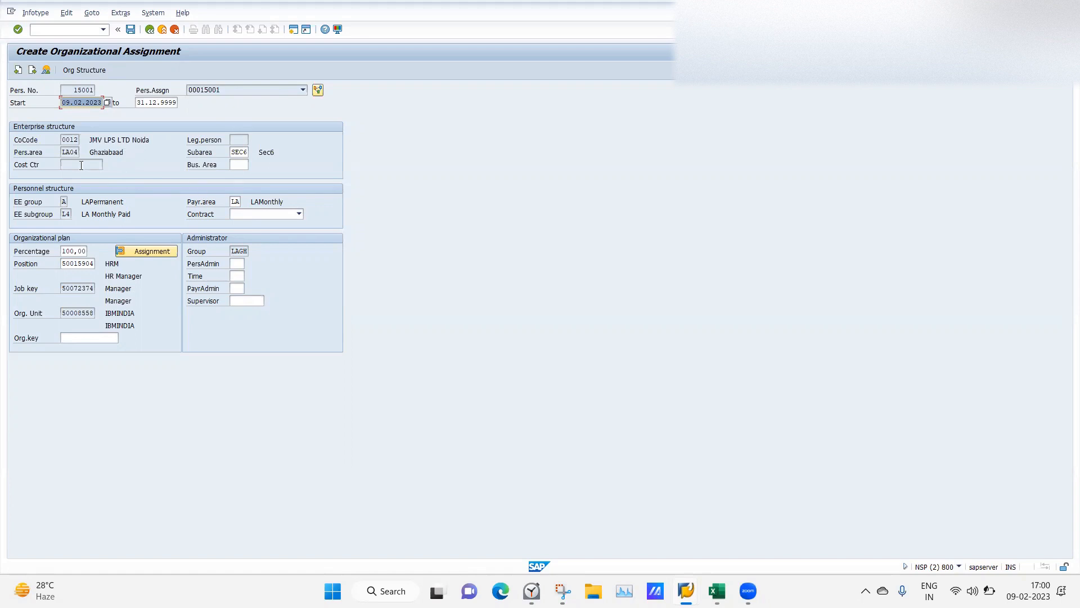
# Assign administrators 001 (personnel), 002 (time) and 003 (payroll), then save the assignment.
pyautogui.click(238, 263)
pyautogui.click(249, 263)
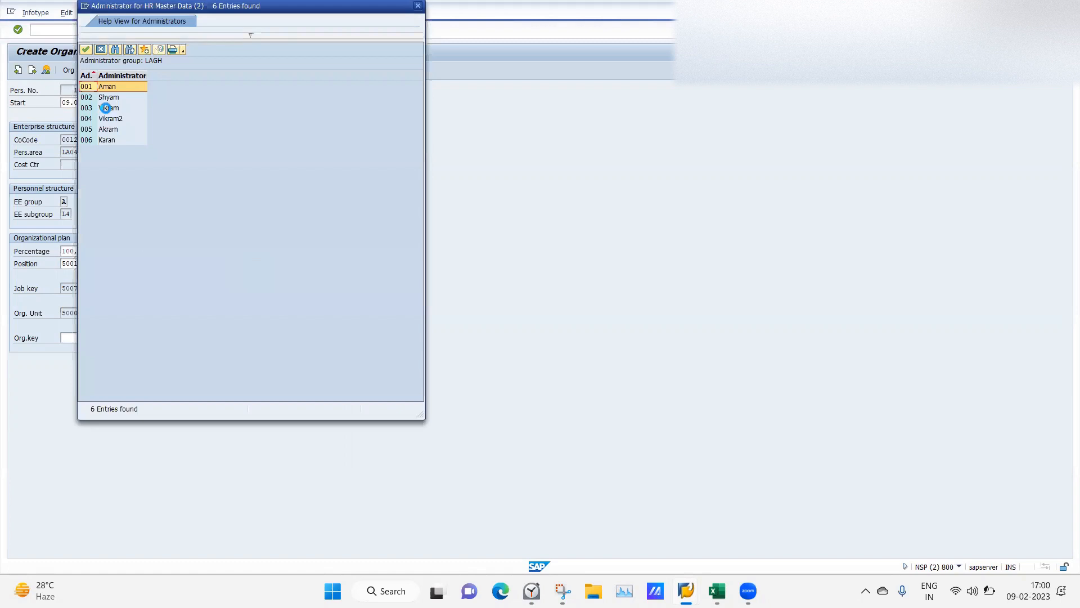
pyautogui.doubleClick(107, 88)
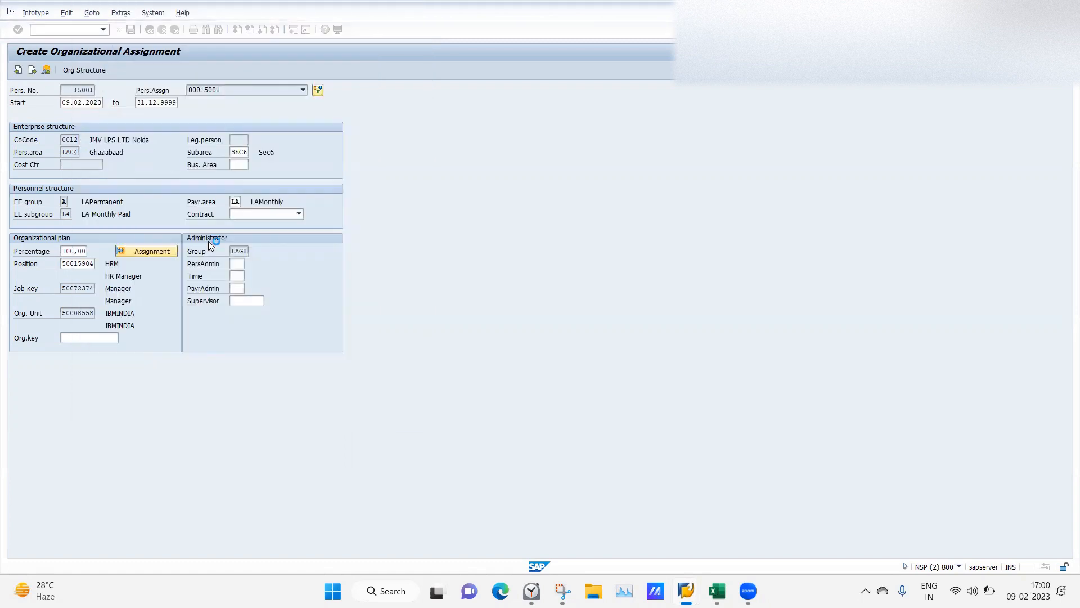
pyautogui.click(235, 276)
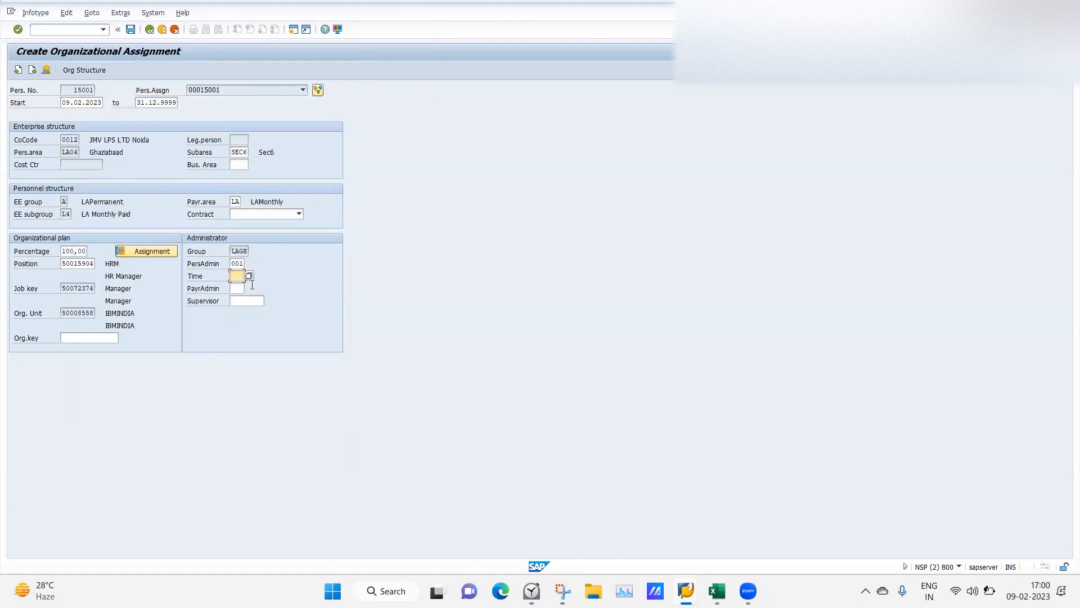
pyautogui.click(249, 275)
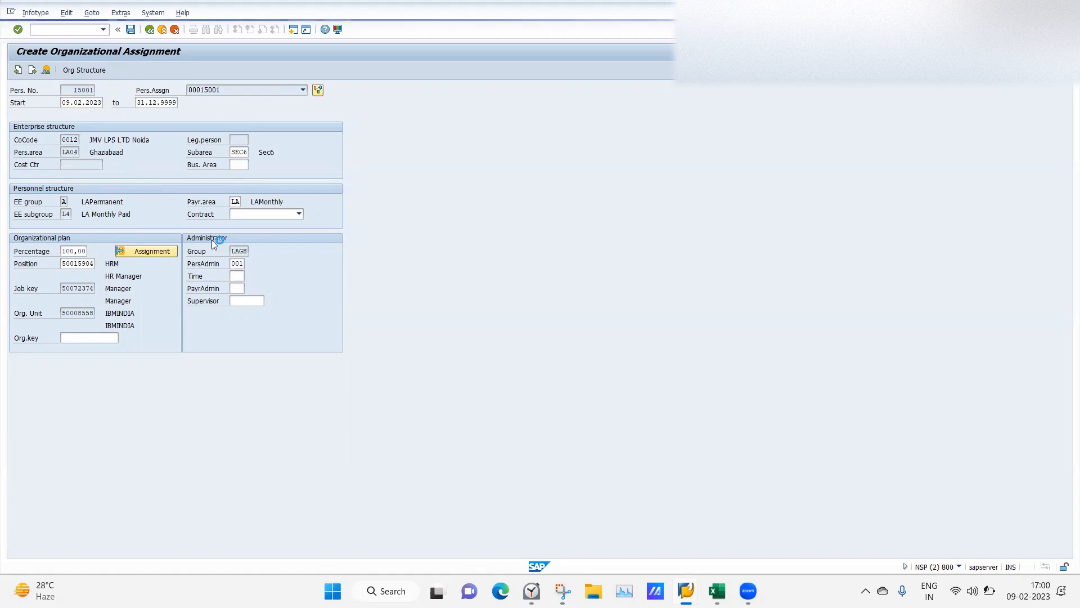
pyautogui.doubleClick(105, 97)
pyautogui.click(239, 288)
pyautogui.click(250, 288)
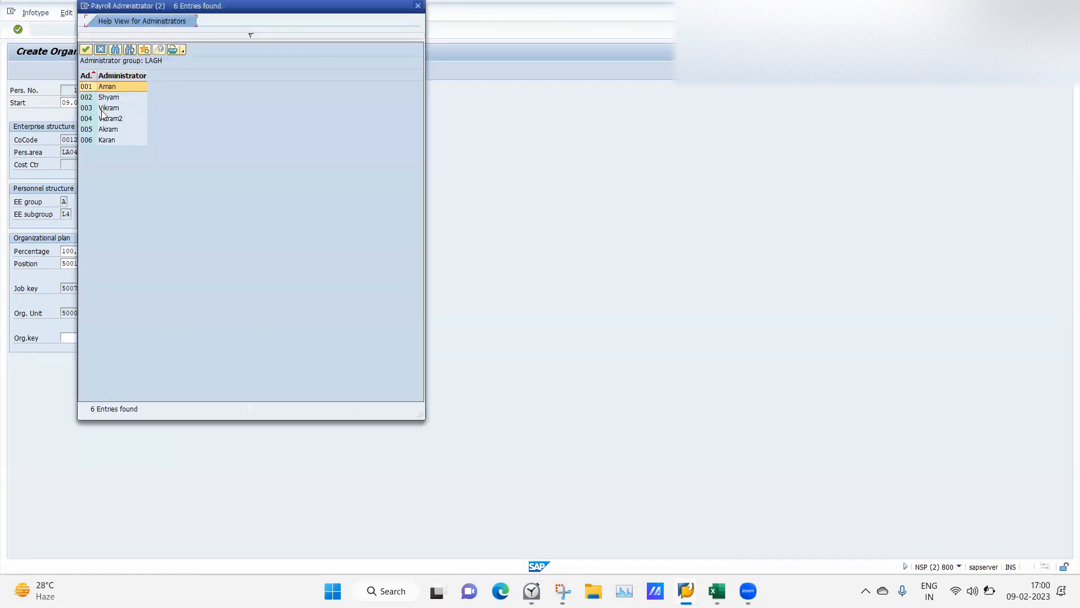
pyautogui.doubleClick(103, 108)
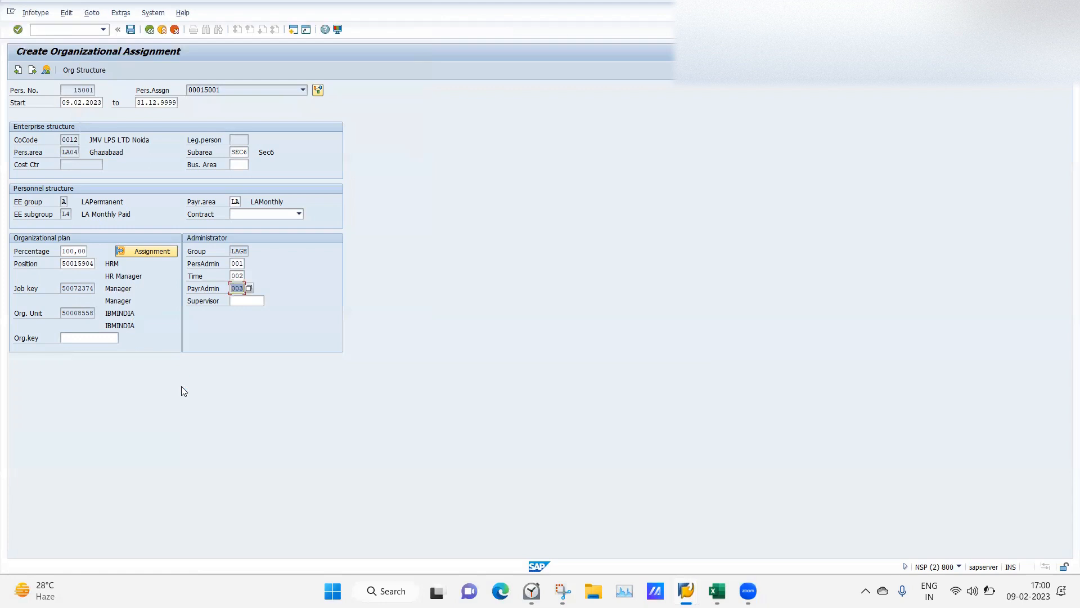
pyautogui.click(131, 29)
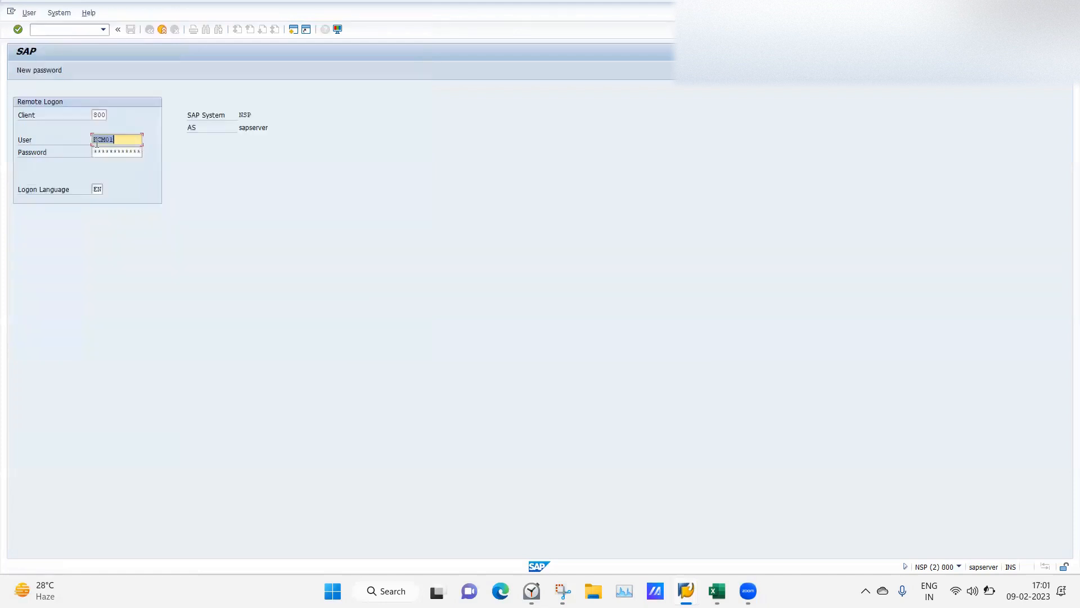
# Log back in to SAP GUI with the account password.
pyautogui.click(93, 151)
pyautogui.write('****')
pyautogui.press('Return')
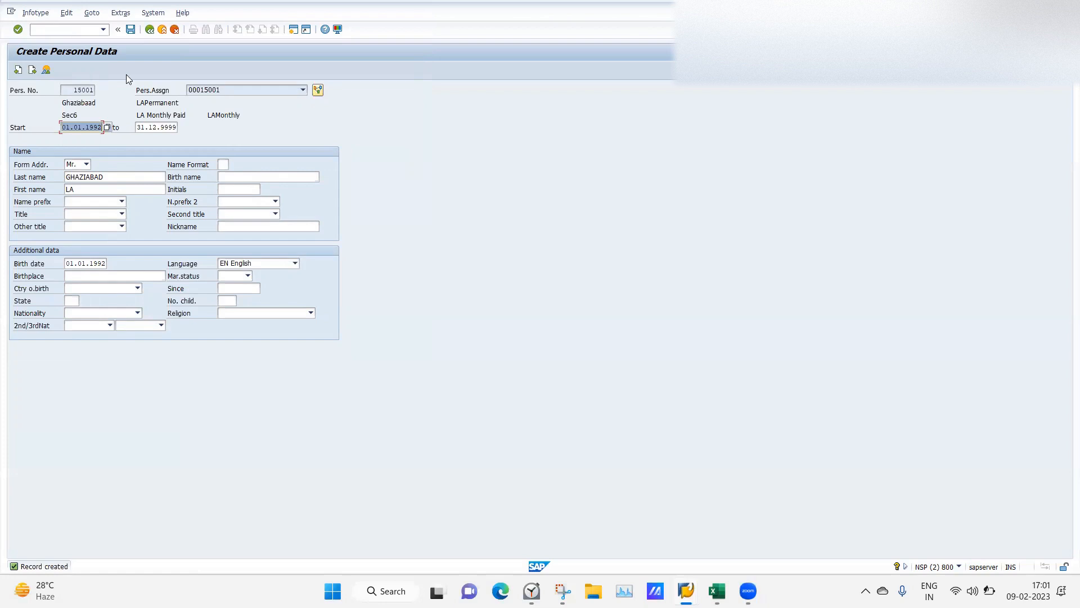
# Save the personal data, then save a Permanent residence address with postal code 204101.
pyautogui.click(133, 30)
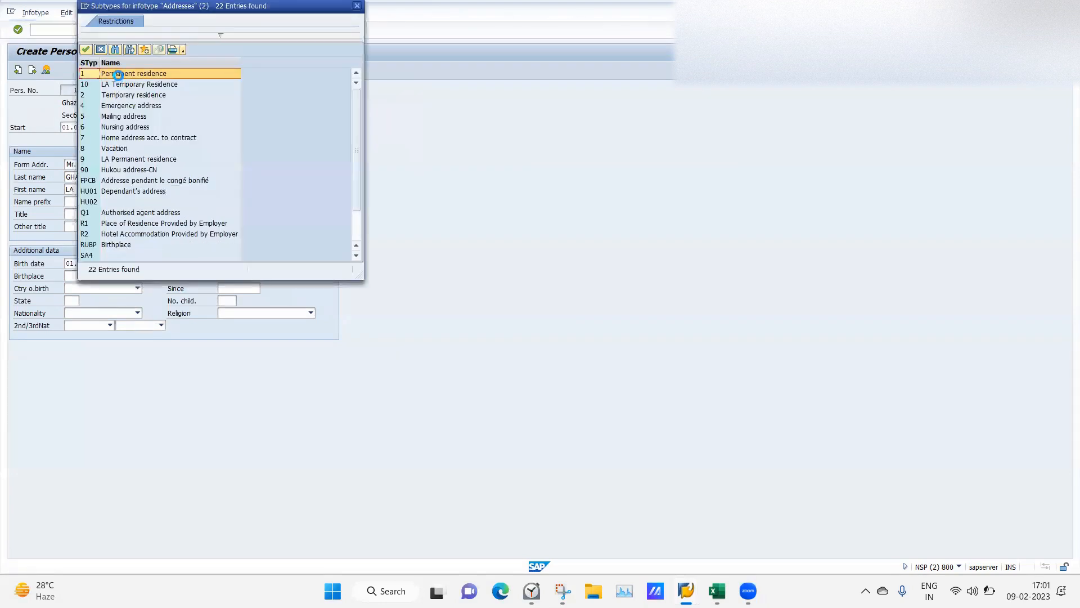
pyautogui.doubleClick(118, 75)
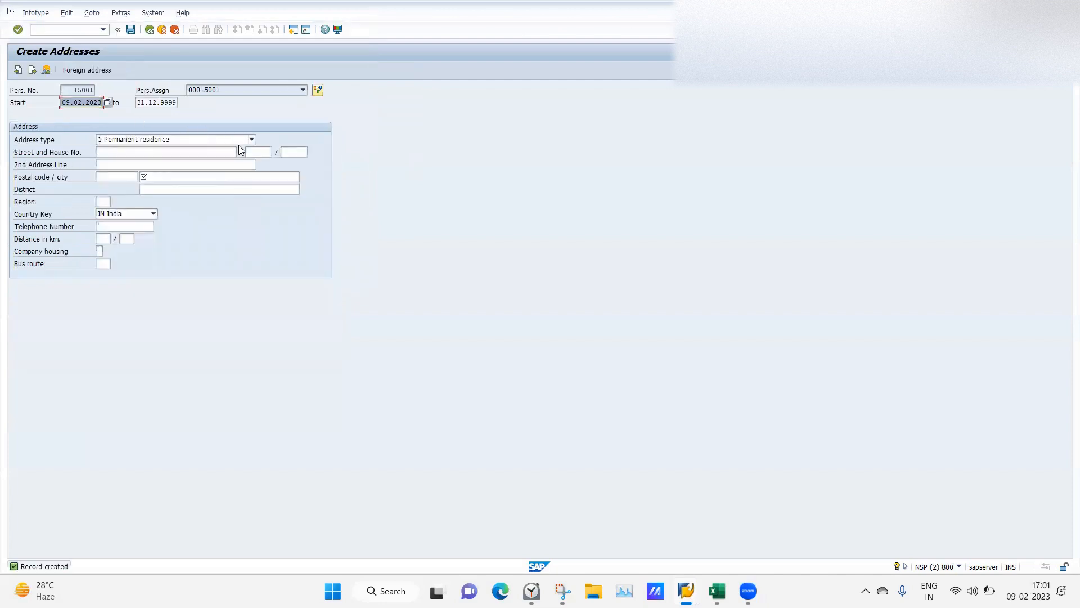
pyautogui.click(172, 178)
pyautogui.write('204101')
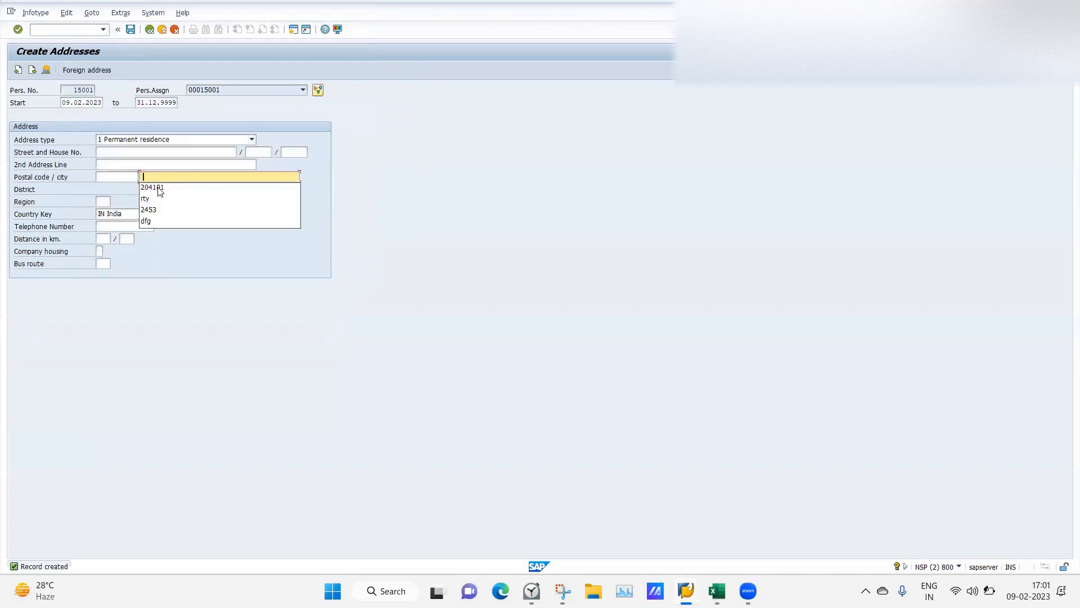
pyautogui.click(131, 30)
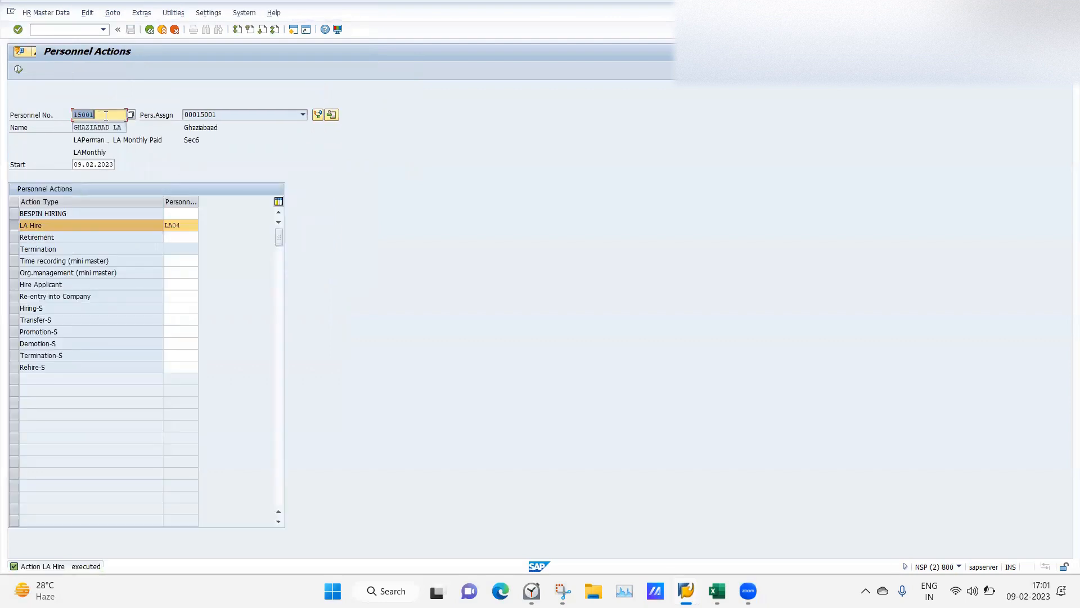
# Change the LA Hire personnel area from LA04 to LA05.
pyautogui.press('BackSpace')
pyautogui.click(291, 176)
pyautogui.click(191, 228)
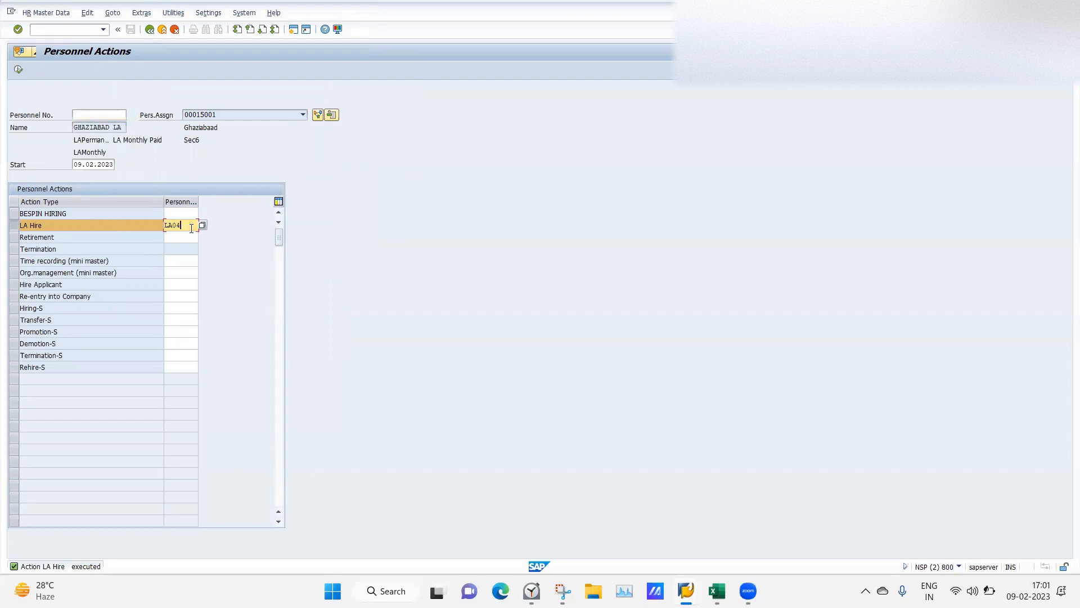
pyautogui.press('BackSpace')
pyautogui.write('5')
pyautogui.press('Return')
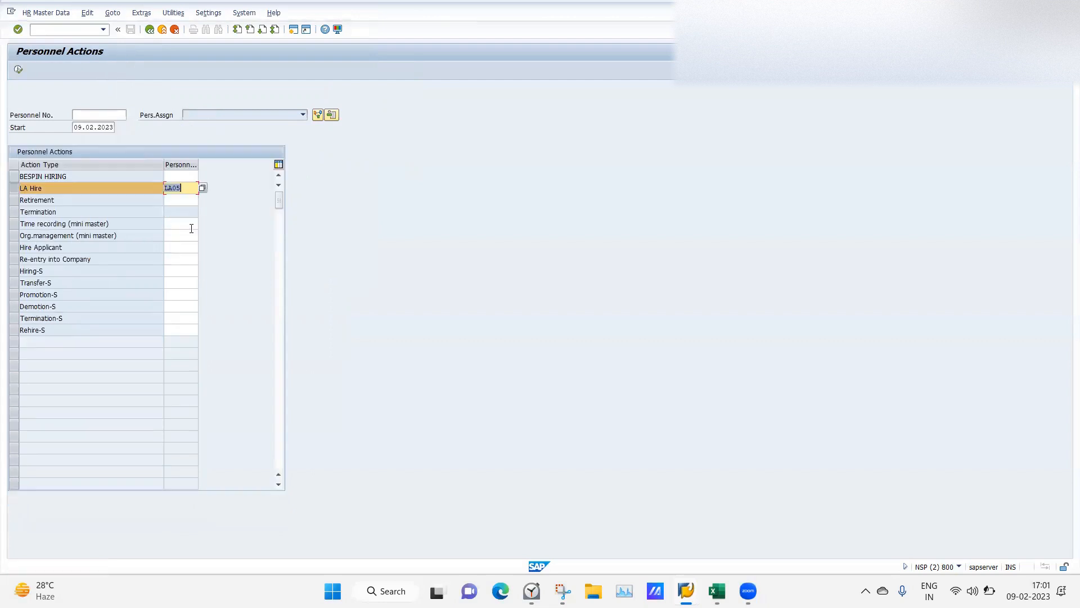
# Start the LA Hire action with form of address Mr. and enter a first name.
pyautogui.click(18, 69)
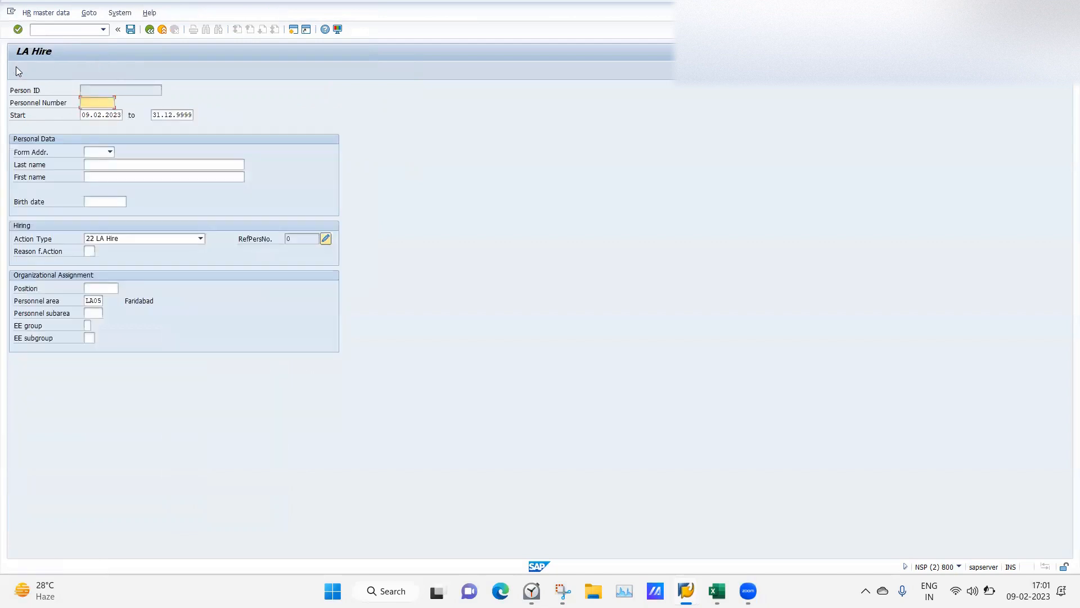
pyautogui.click(111, 153)
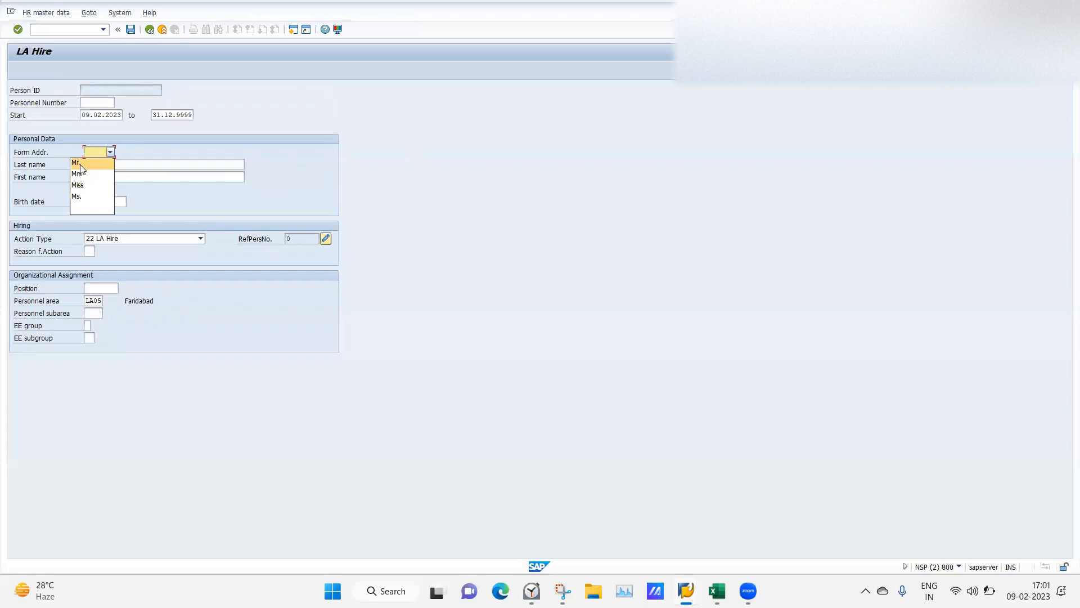
pyautogui.click(81, 164)
pyautogui.click(105, 175)
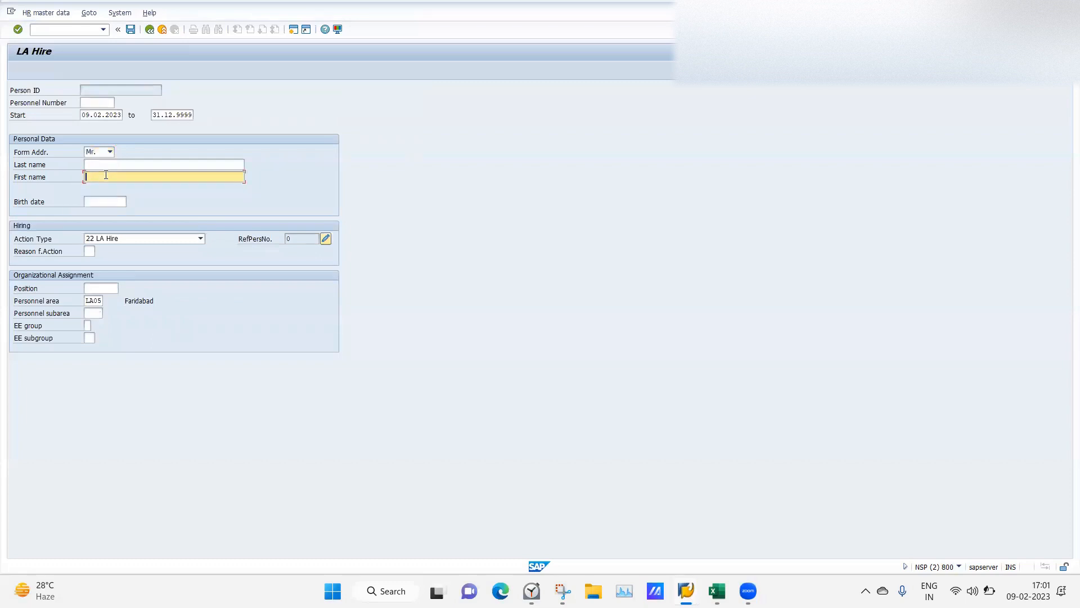
pyautogui.write('Faridabad')
pyautogui.click(99, 166)
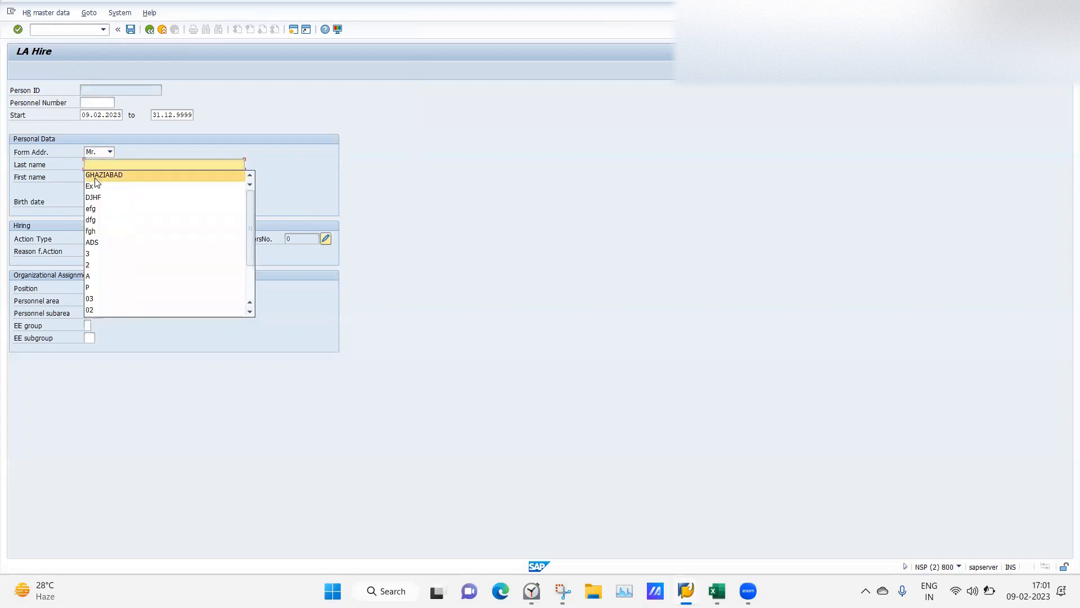
pyautogui.click(312, 204)
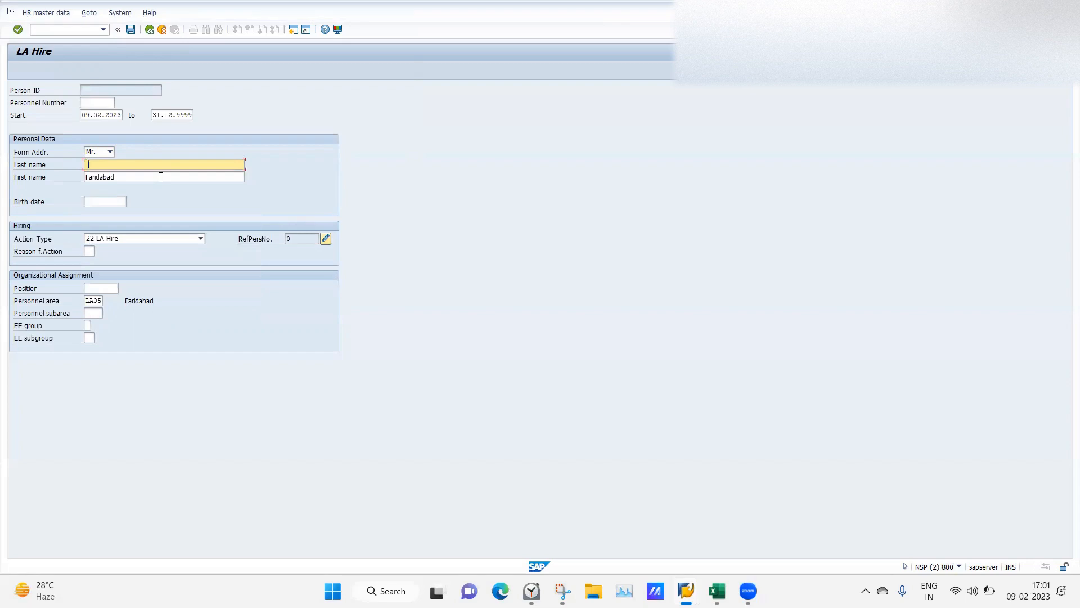
# Clear the wrong first name, paste the surname into Last name and enter first name LA.
pyautogui.click(161, 177)
pyautogui.hotkey('ctrl', 'a')
pyautogui.hotkey('ctrl', 'c')
pyautogui.press('BackSpace')
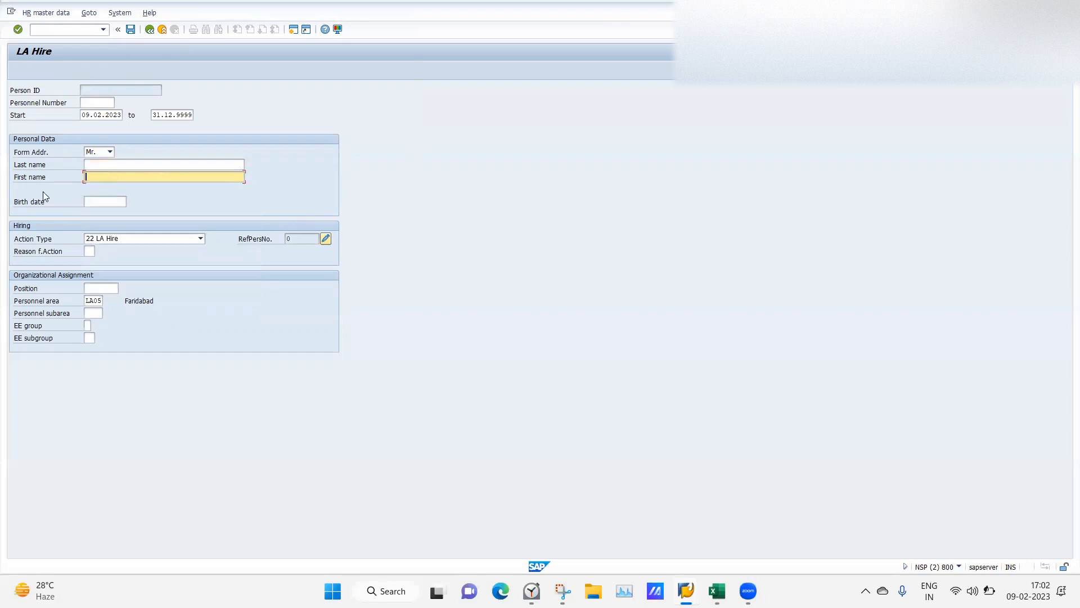
pyautogui.click(96, 164)
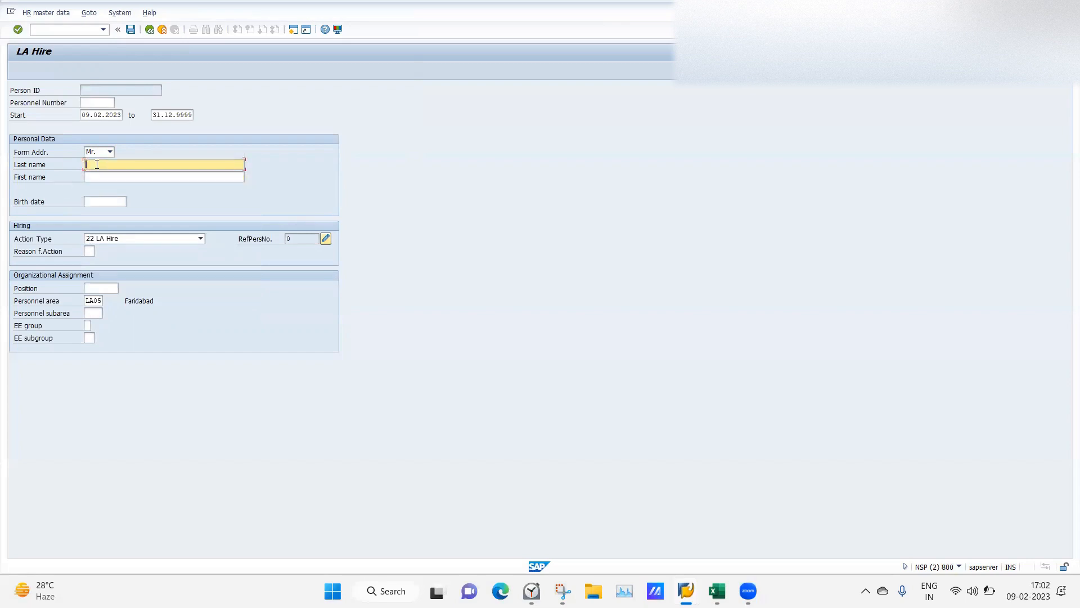
pyautogui.hotkey('ctrl', 'v')
pyautogui.click(98, 177)
pyautogui.write('LA')
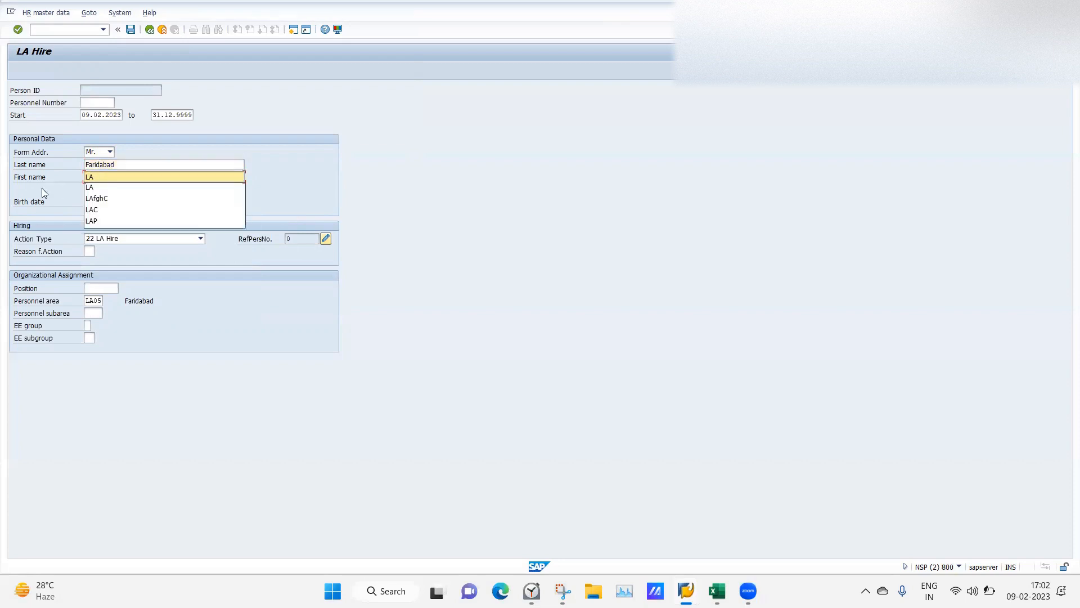
# Set birth date 01.01.1992 and bring up the Position search help.
pyautogui.click(109, 202)
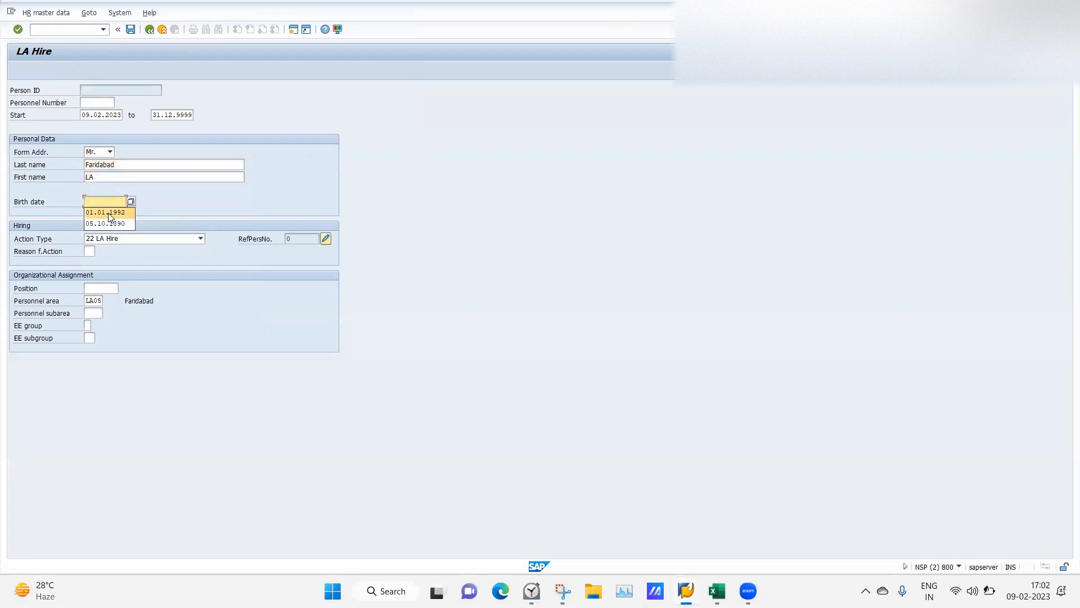
pyautogui.click(100, 287)
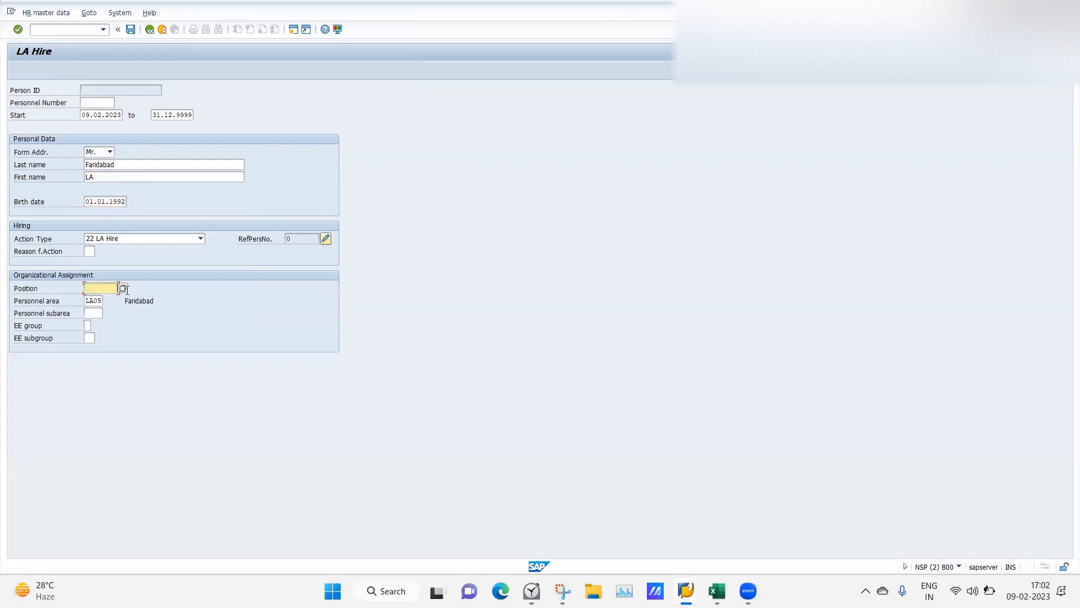
pyautogui.click(124, 288)
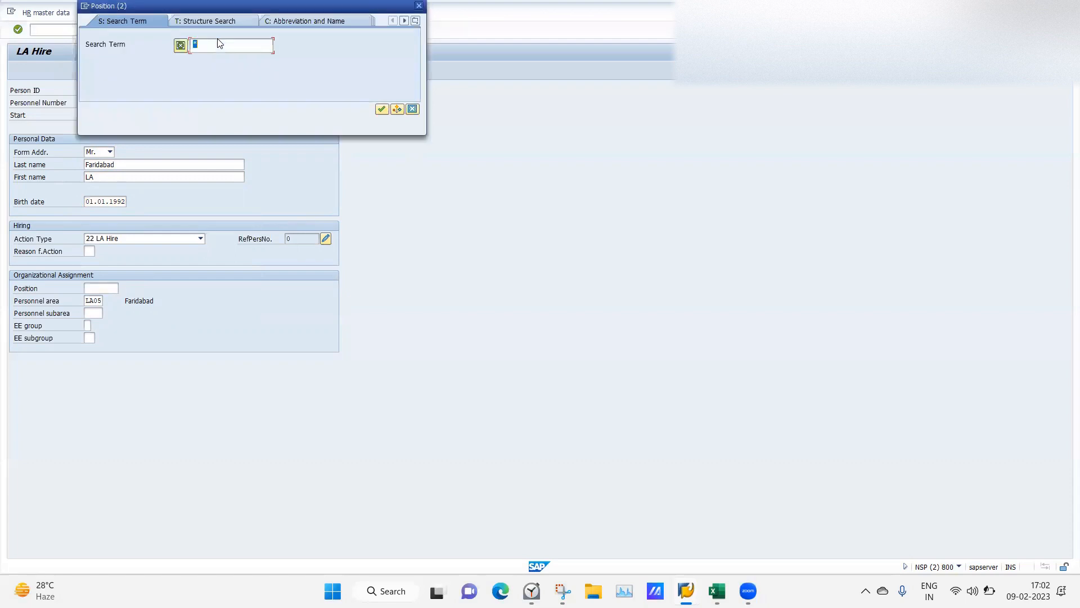
# Search positions matching *manager and scroll through the results.
pyautogui.click(213, 46)
pyautogui.write('manager')
pyautogui.press('Return')
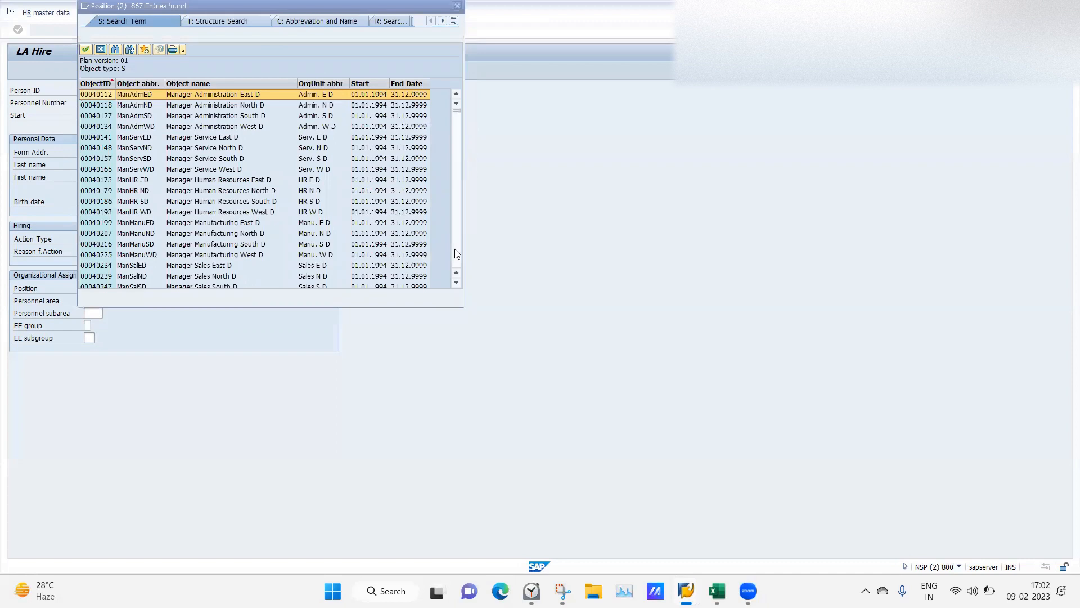
pyautogui.scroll(-20, 457, 253)
pyautogui.scroll(-20, 457, 254)
pyautogui.scroll(-6, 457, 254)
pyautogui.scroll(-20, 456, 254)
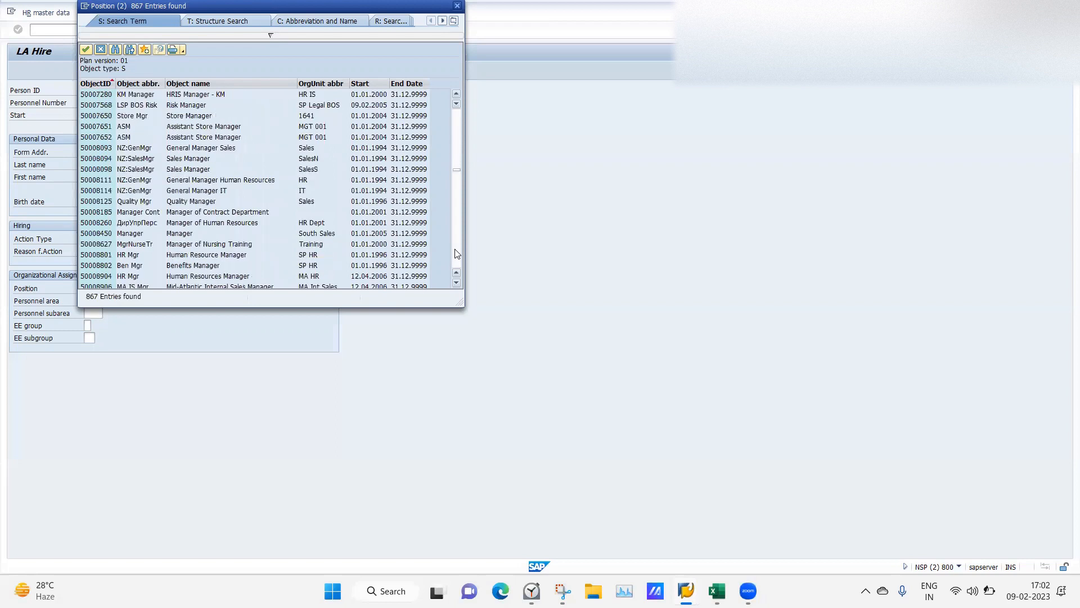
pyautogui.scroll(-5, 457, 253)
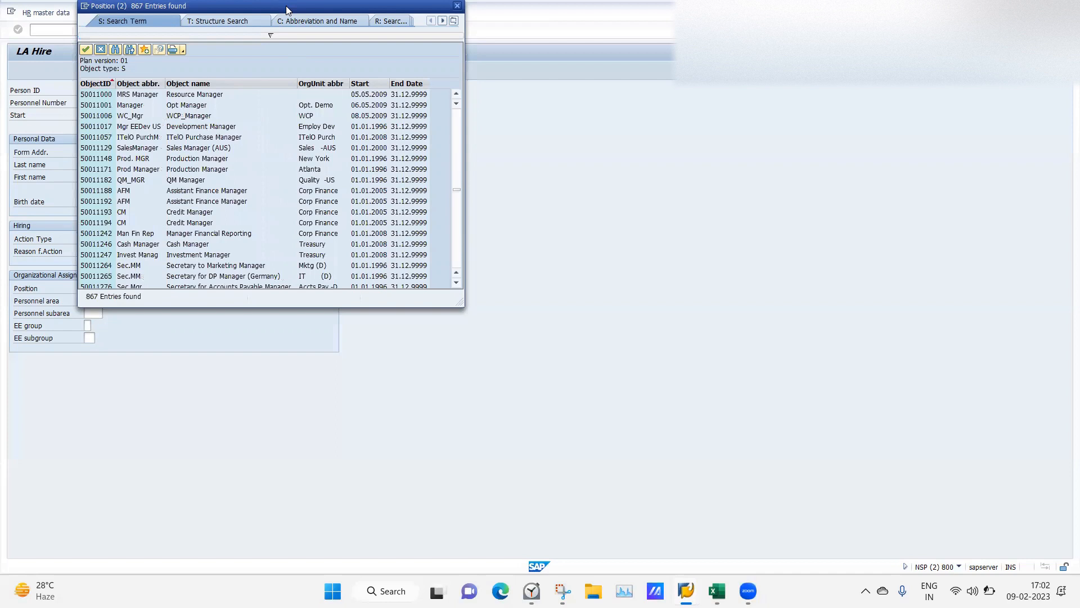
# Sort results by OrgUnit abbreviation, find IBM and pick Sales Manager position 50015906.
pyautogui.moveTo(287, 10); pyautogui.dragTo(429, 129)
pyautogui.click(599, 345)
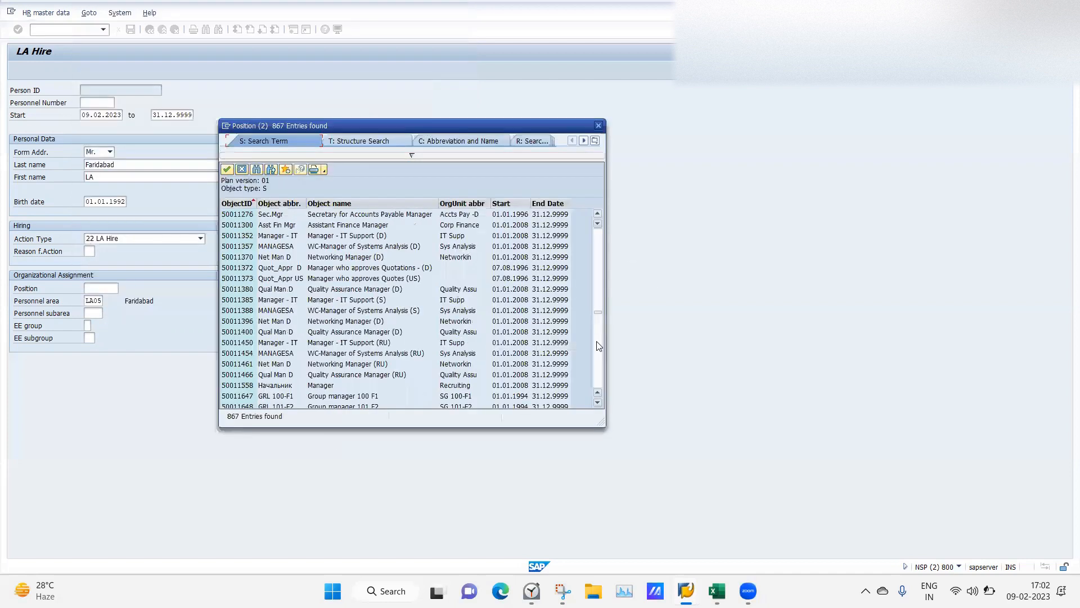
pyautogui.click(599, 345)
pyautogui.click(599, 346)
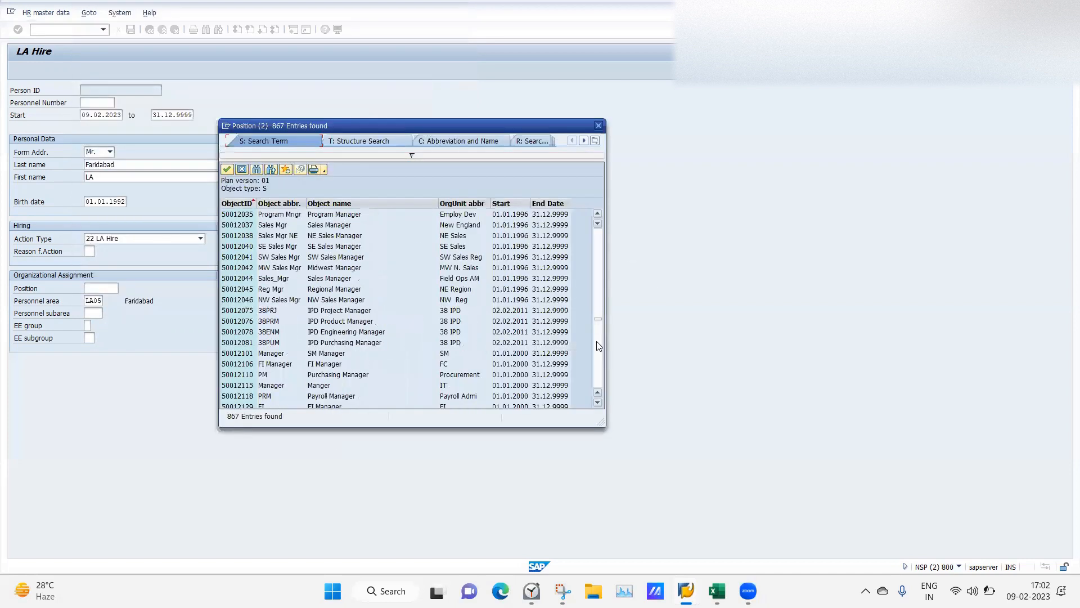
pyautogui.moveTo(599, 324); pyautogui.dragTo(597, 251)
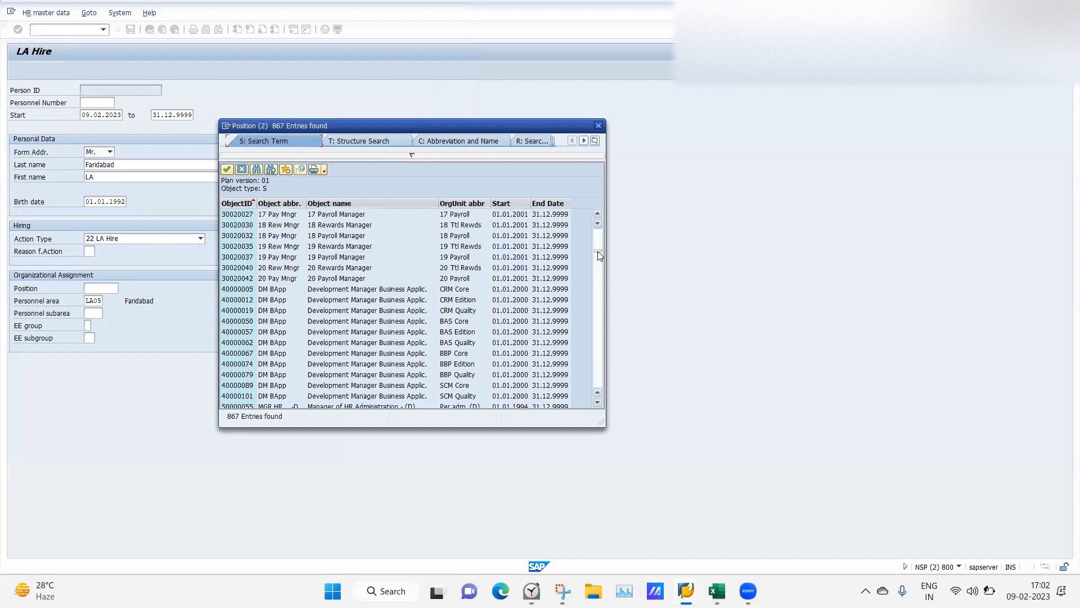
pyautogui.click(600, 265)
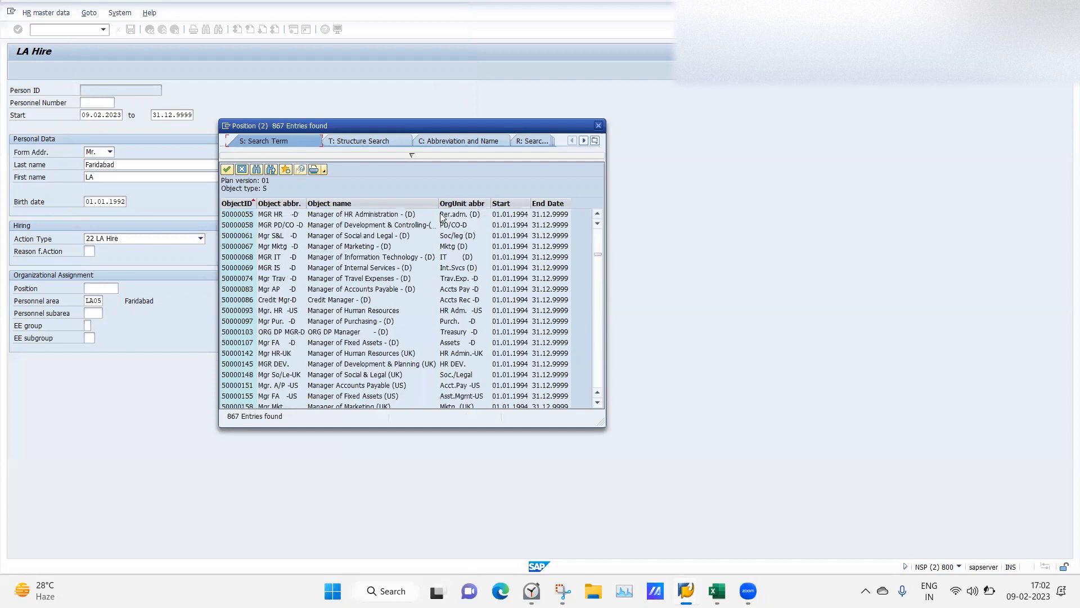
pyautogui.click(456, 204)
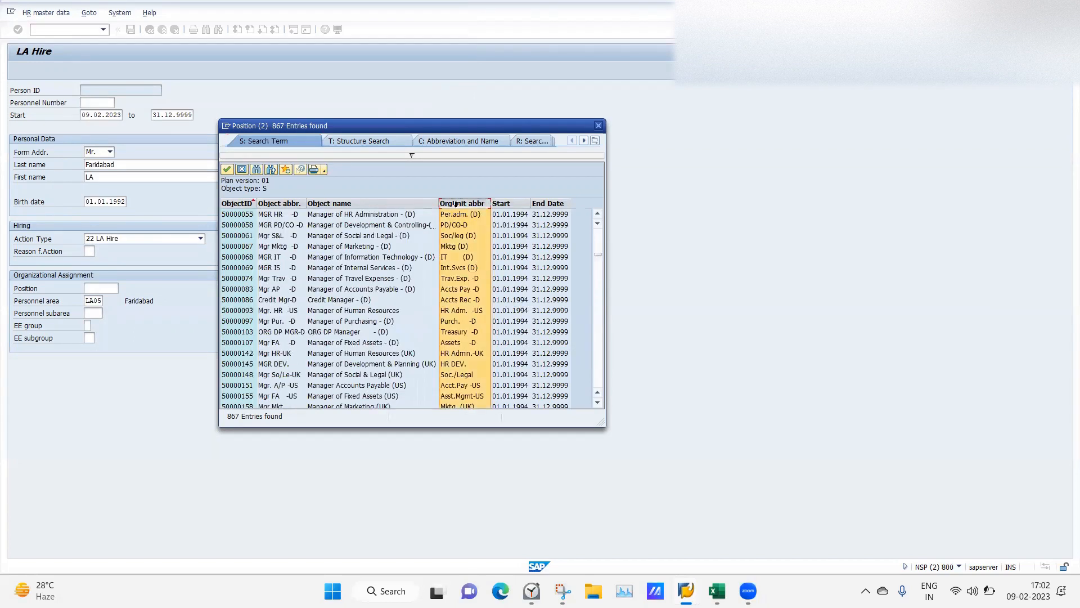
pyautogui.click(257, 170)
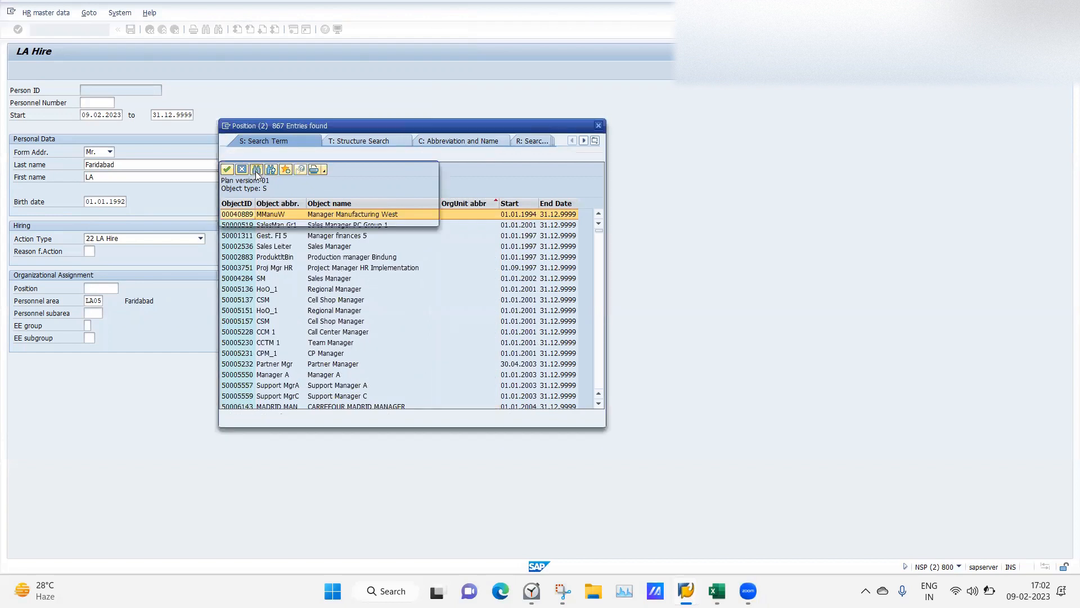
pyautogui.write('IBM')
pyautogui.click(394, 199)
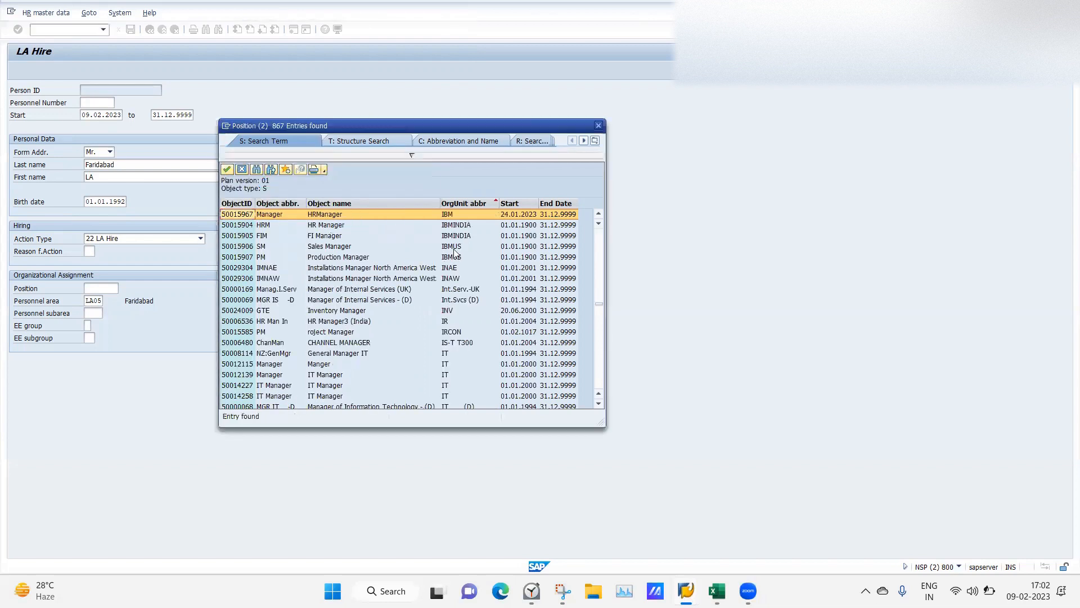
pyautogui.doubleClick(447, 245)
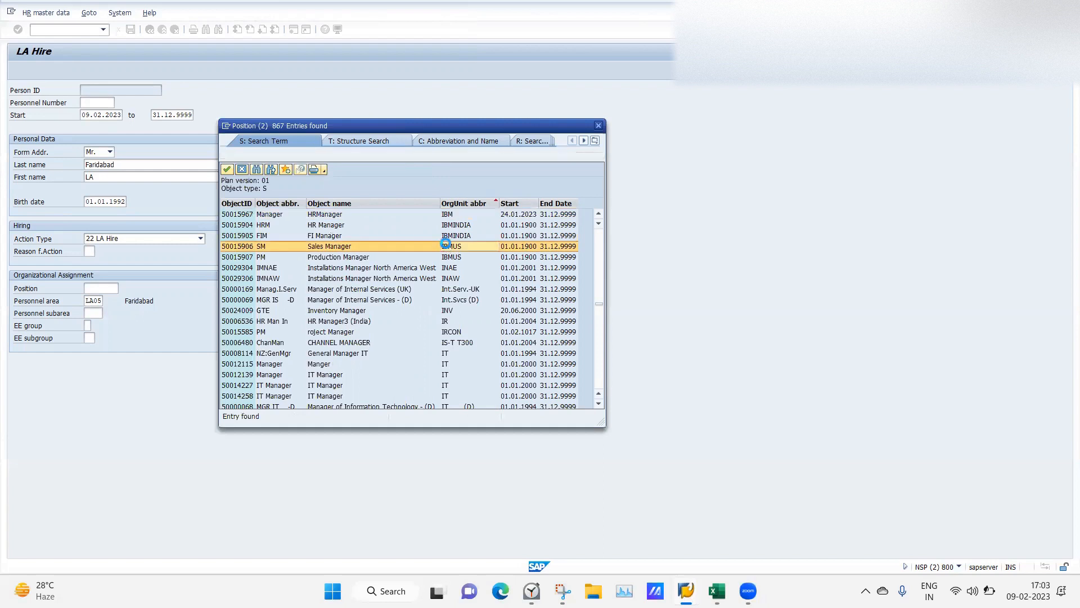
# Pick personnel subarea SEC7 for LA05 and employee group B from the value lists.
pyautogui.click(95, 313)
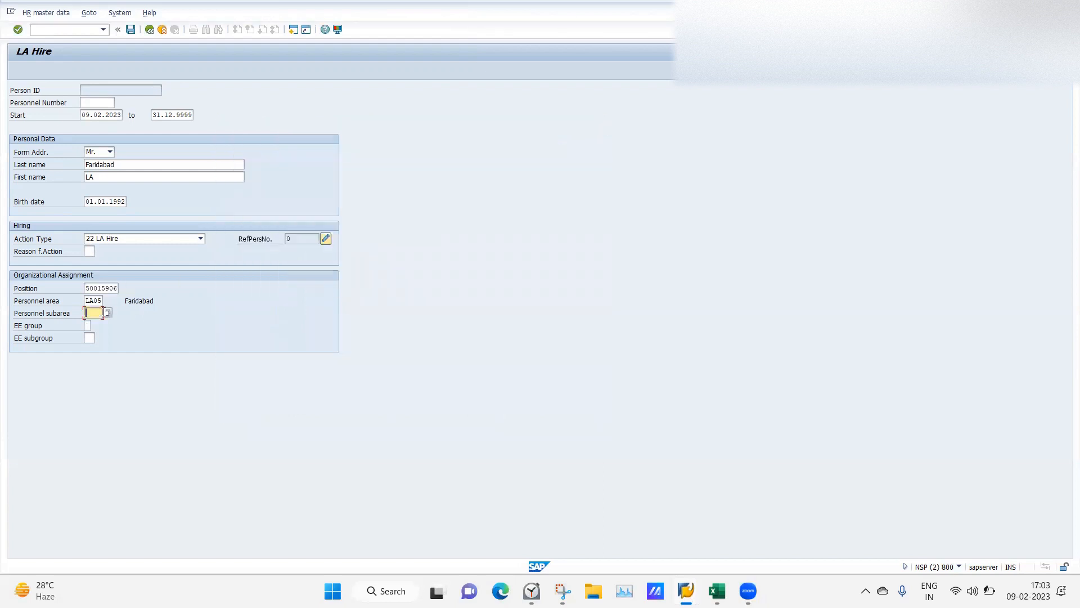
pyautogui.click(107, 313)
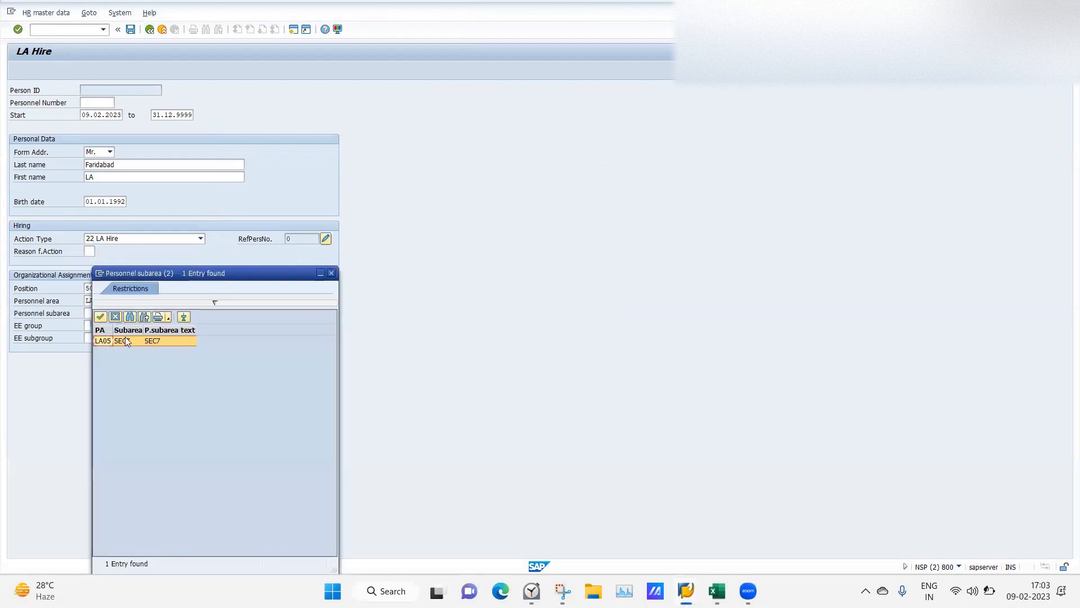
pyautogui.doubleClick(125, 338)
pyautogui.click(87, 325)
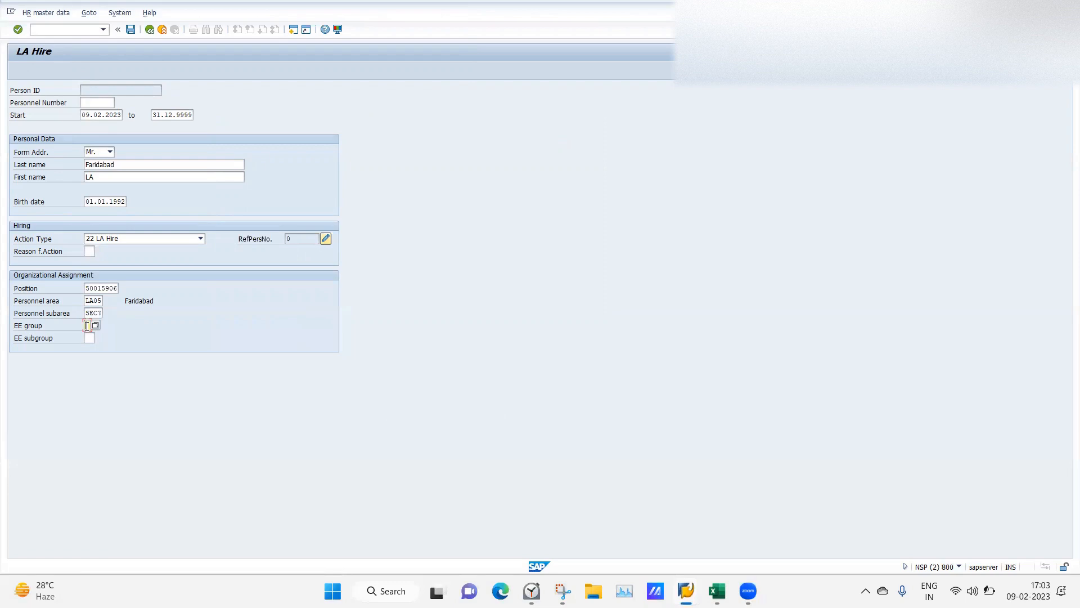
pyautogui.click(95, 326)
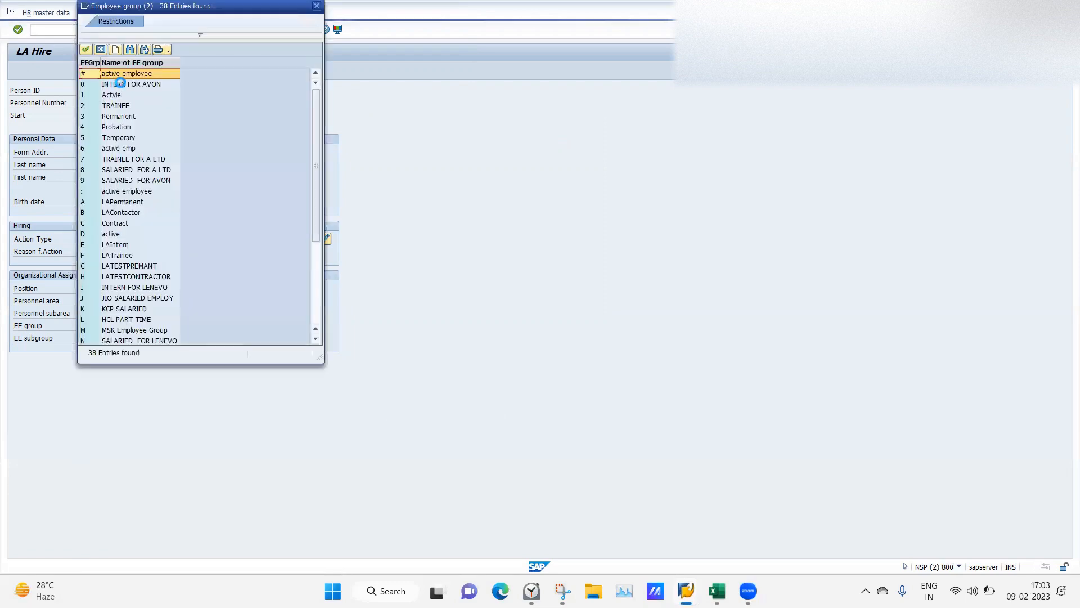
pyautogui.doubleClick(114, 216)
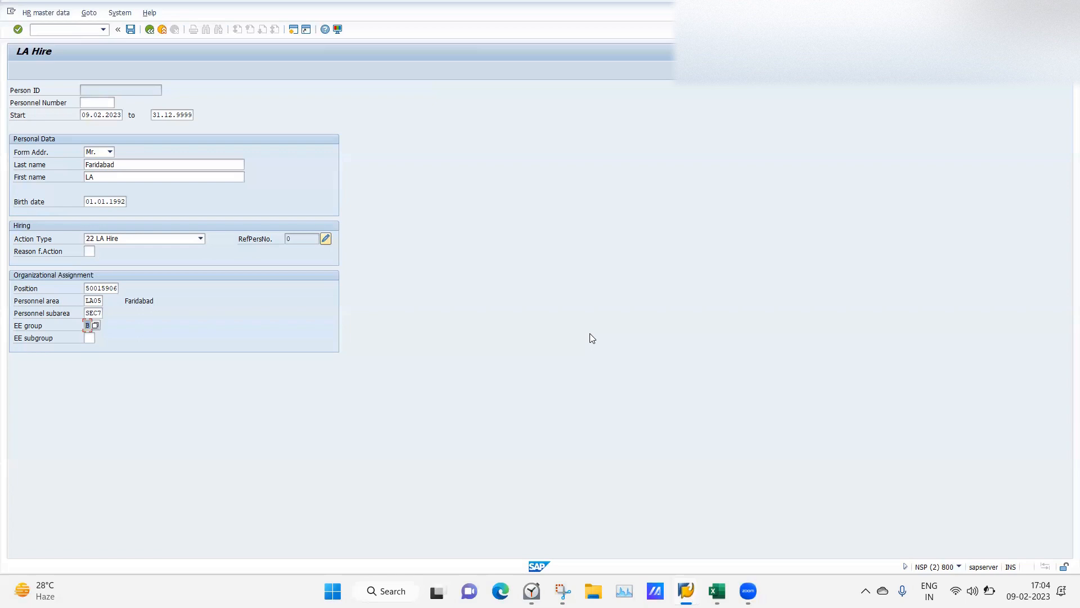
# From the Features window, open Organization and Staffing display with /opa30.
pyautogui.moveTo(686, 590)
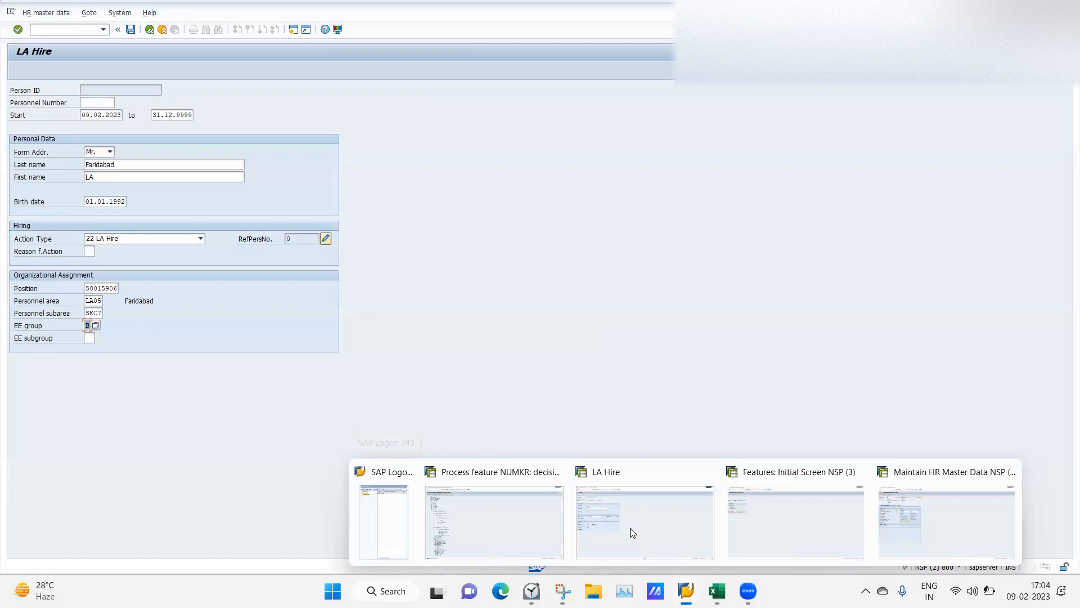
pyautogui.click(852, 537)
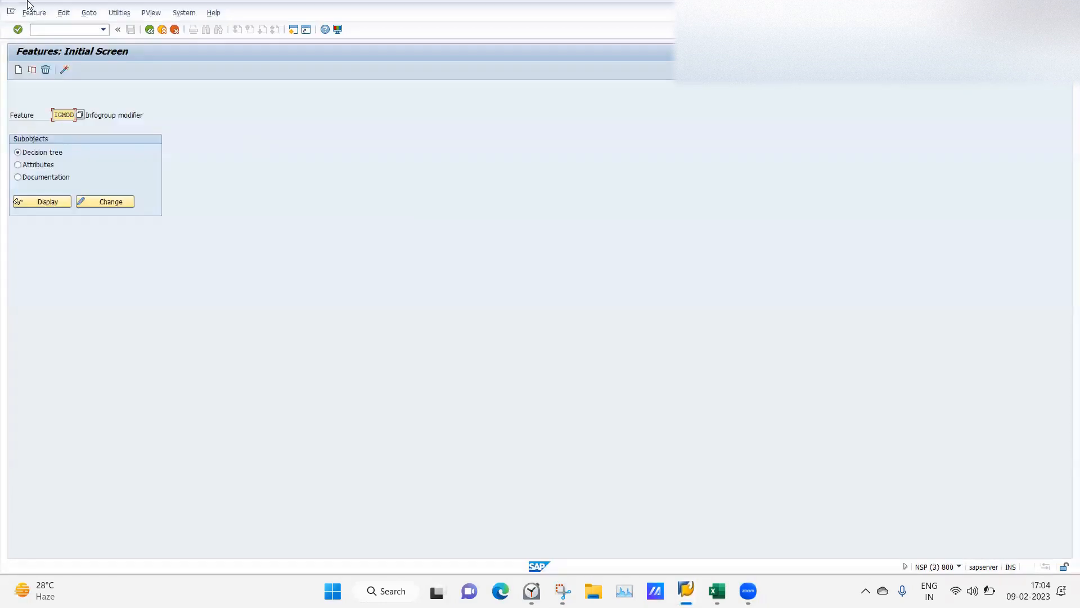
pyautogui.click(41, 29)
pyautogui.write('/opa30')
pyautogui.press('Return')
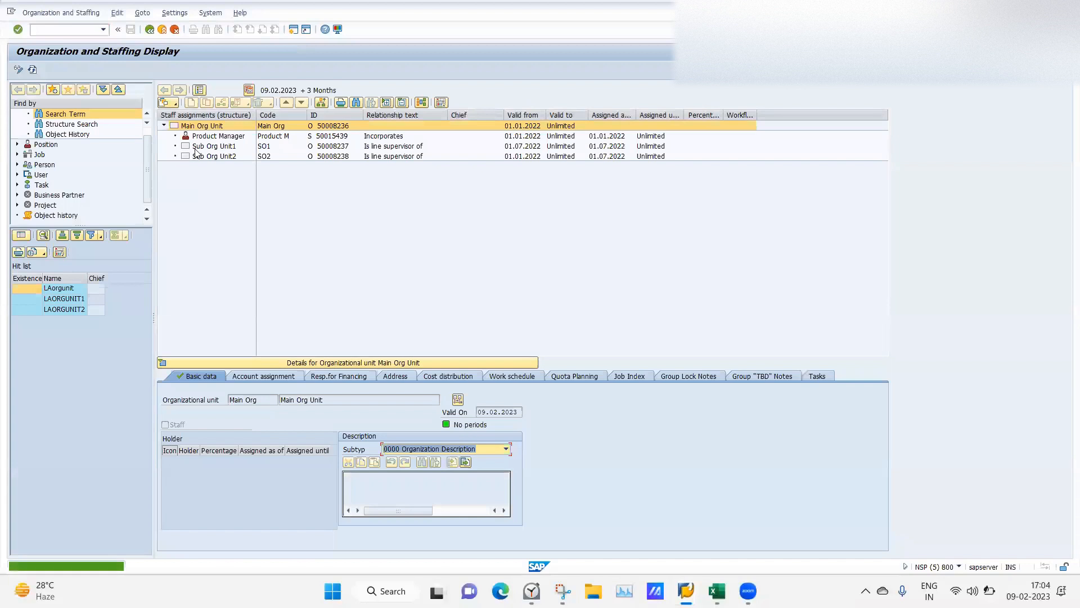
# Find the IBM organizational unit and switch to the Staff assignments (structure) view.
pyautogui.click(66, 115)
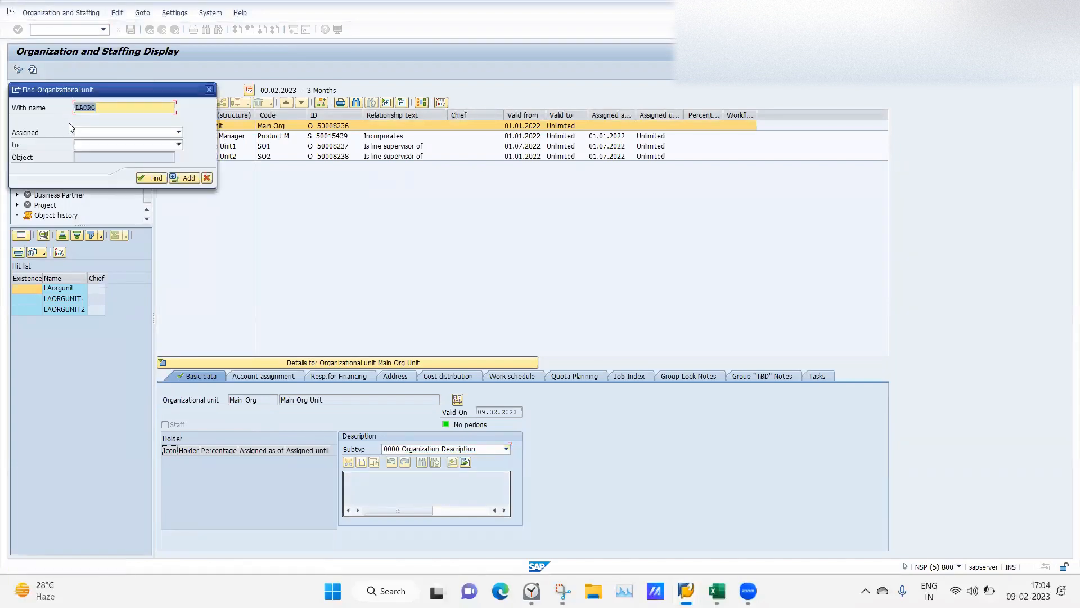
pyautogui.write('IBM')
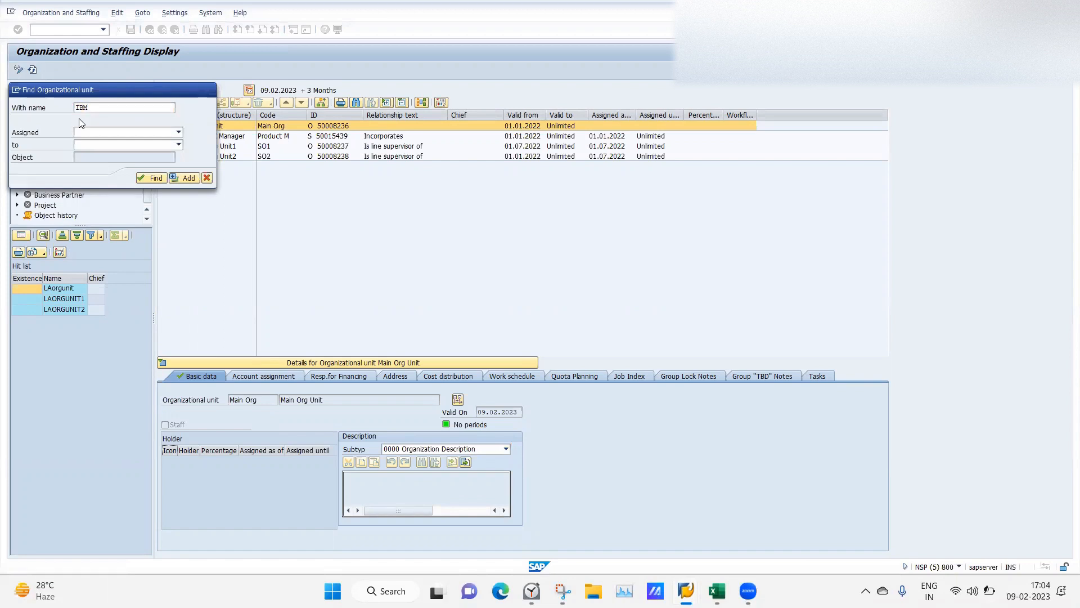
pyautogui.press('Return')
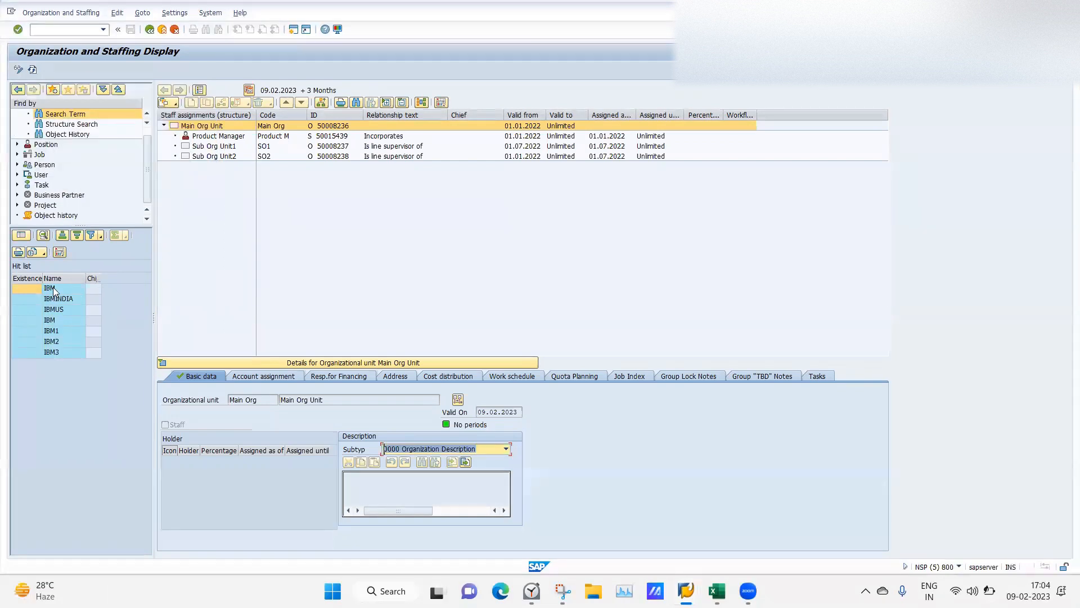
pyautogui.doubleClick(52, 288)
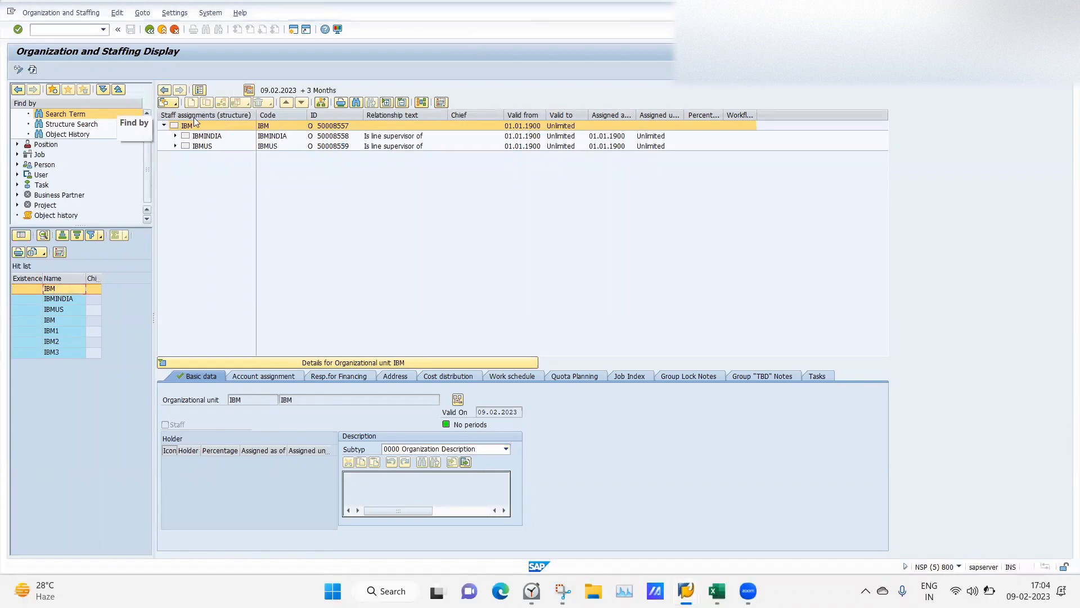
pyautogui.click(174, 104)
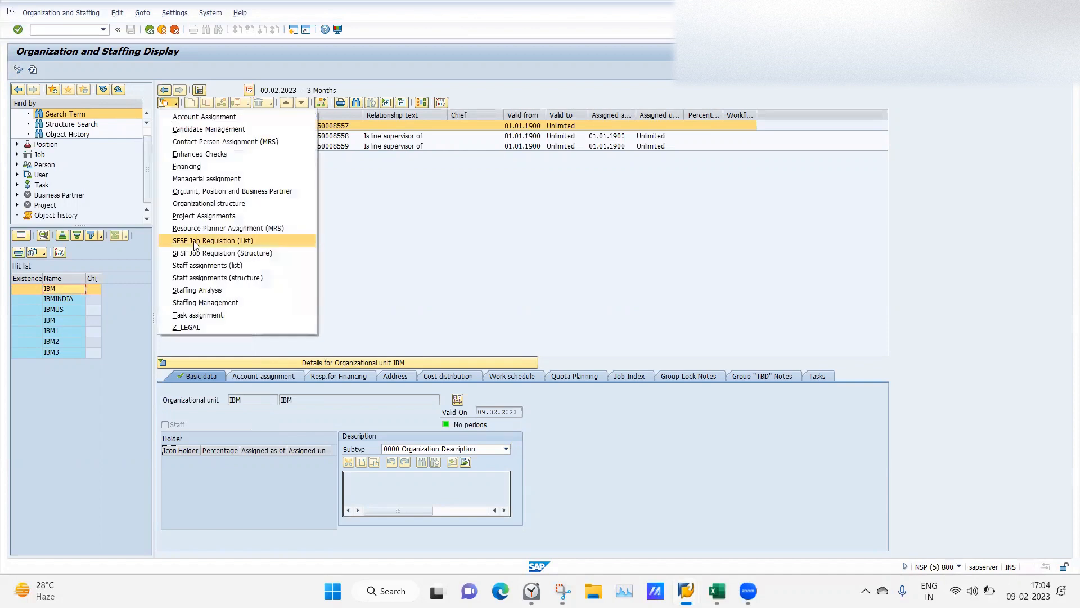
pyautogui.click(191, 277)
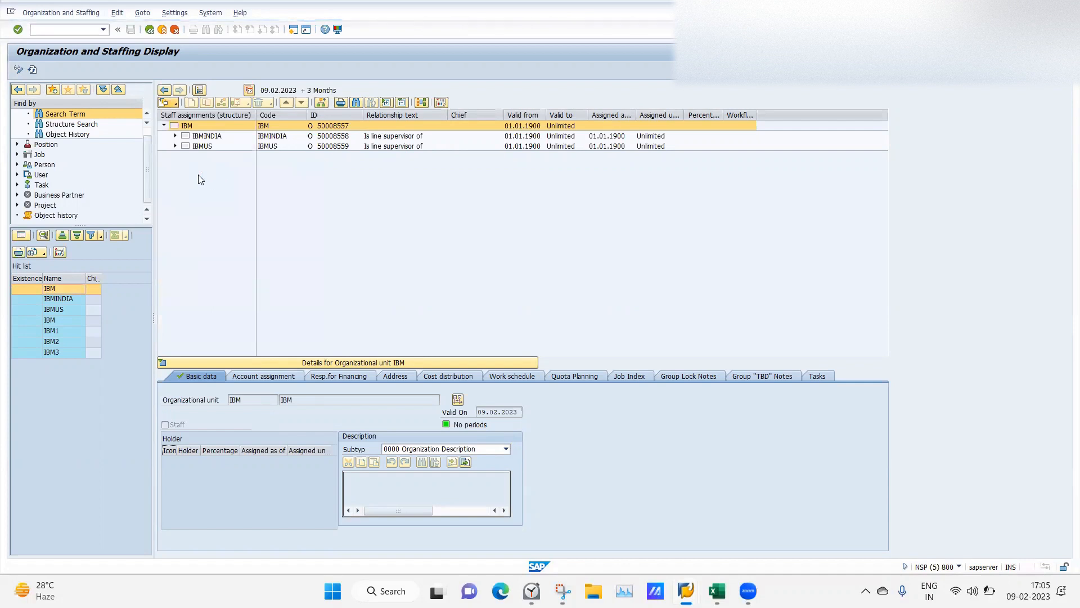
# Expand IBMINDIA, HR Manager and IBMUS, widen the column, then return to the LA Hire form.
pyautogui.click(172, 131)
pyautogui.click(175, 136)
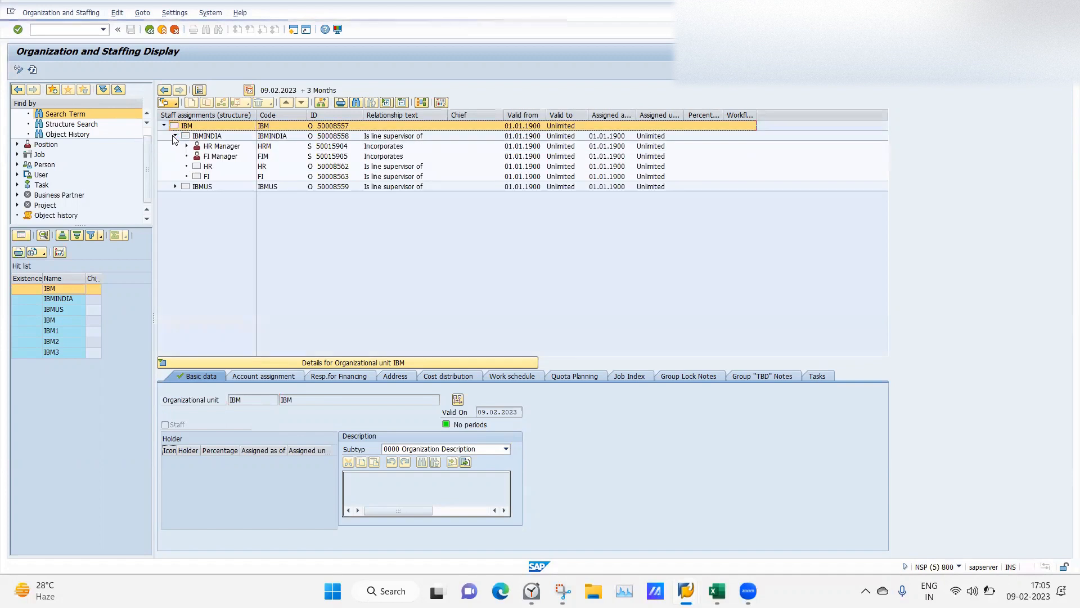
pyautogui.click(187, 147)
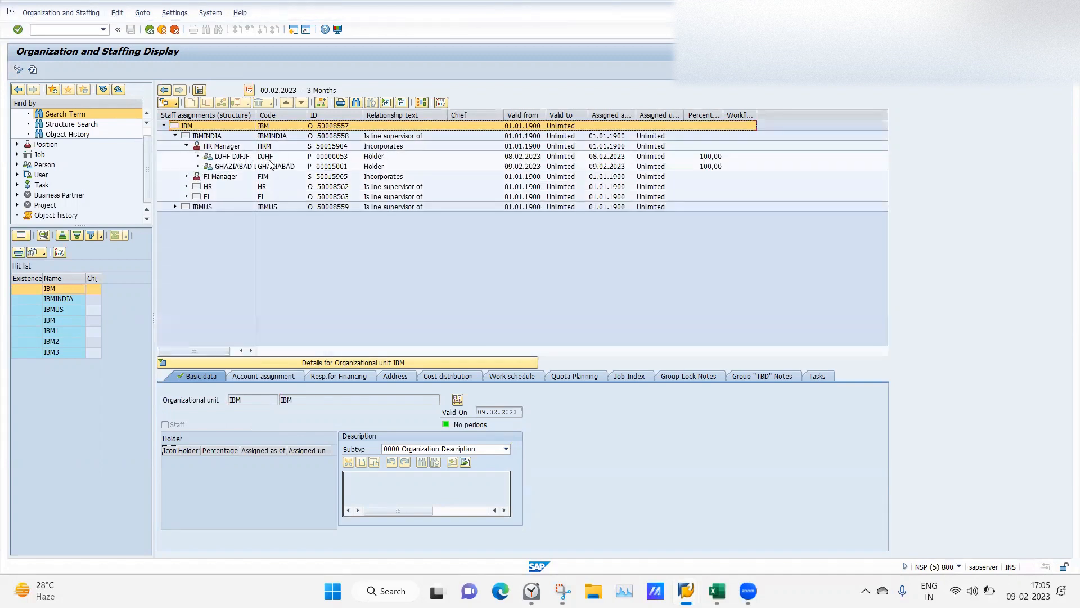
pyautogui.click(175, 207)
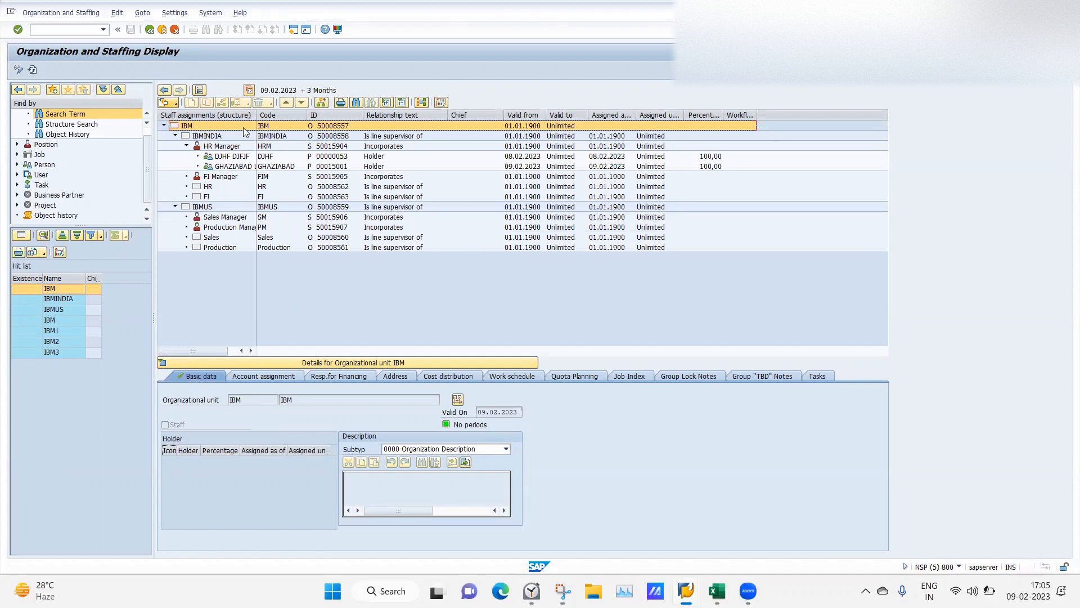
pyautogui.moveTo(256, 116); pyautogui.dragTo(325, 117)
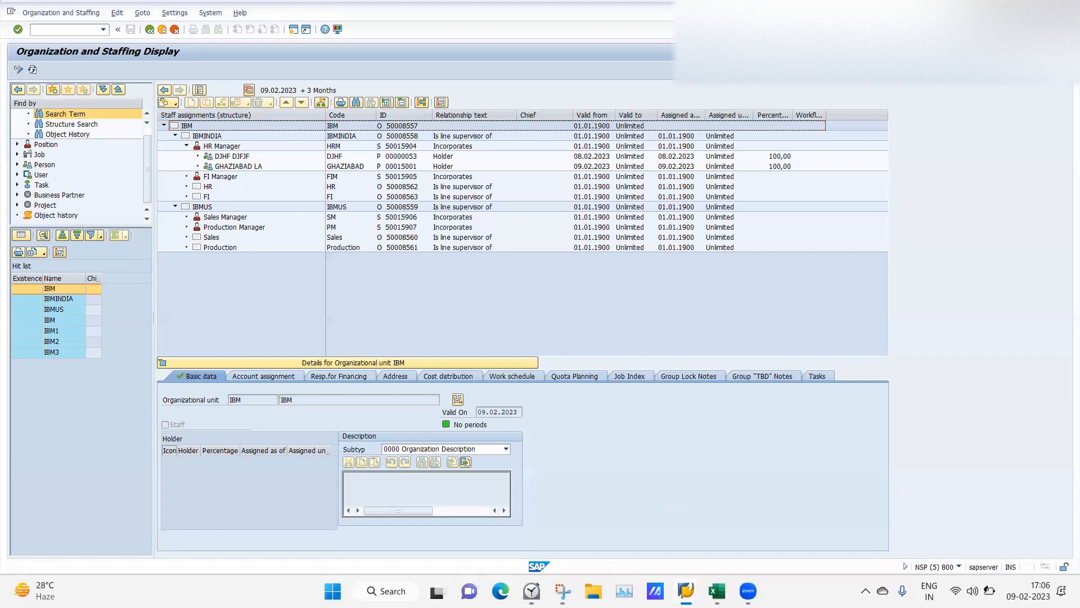
pyautogui.moveTo(686, 590)
pyautogui.click(548, 515)
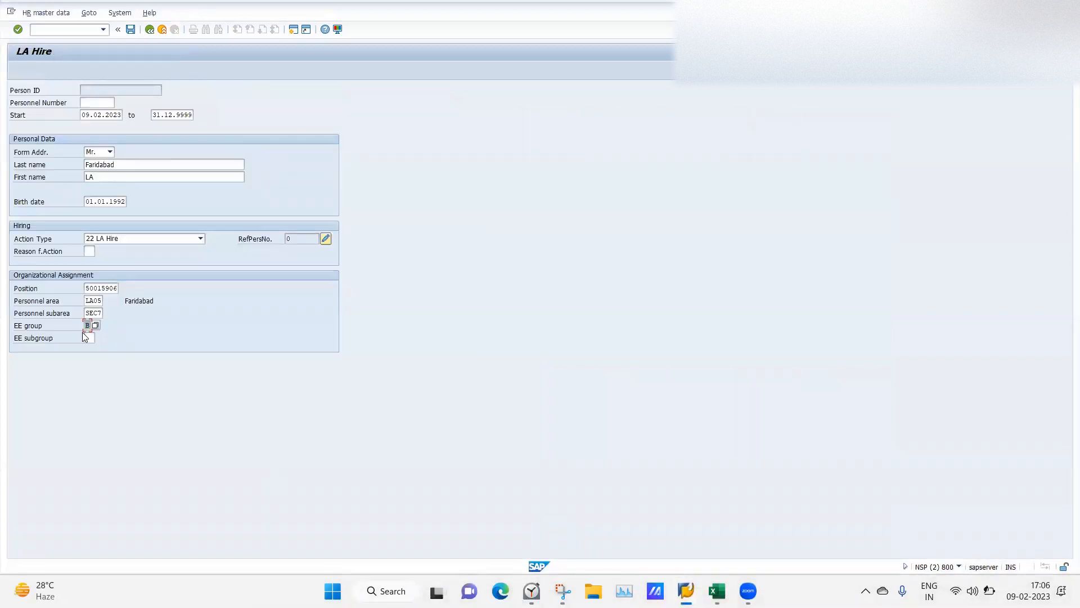
# Set employee subgroup L4 LA Monthly Paid, save with action reason 01, and continue.
pyautogui.click(88, 338)
pyautogui.click(99, 338)
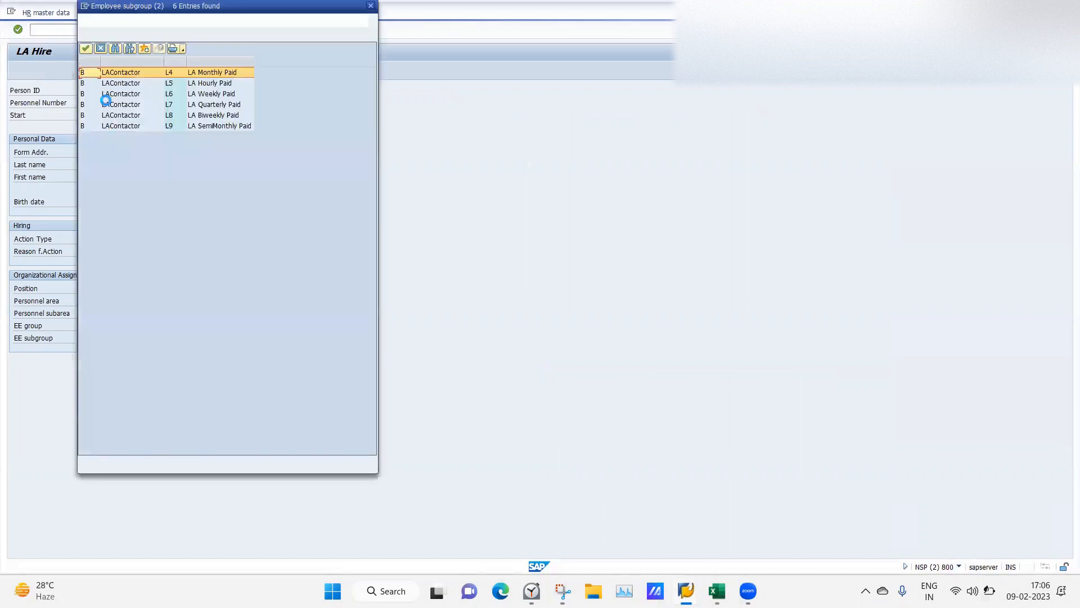
pyautogui.doubleClick(129, 73)
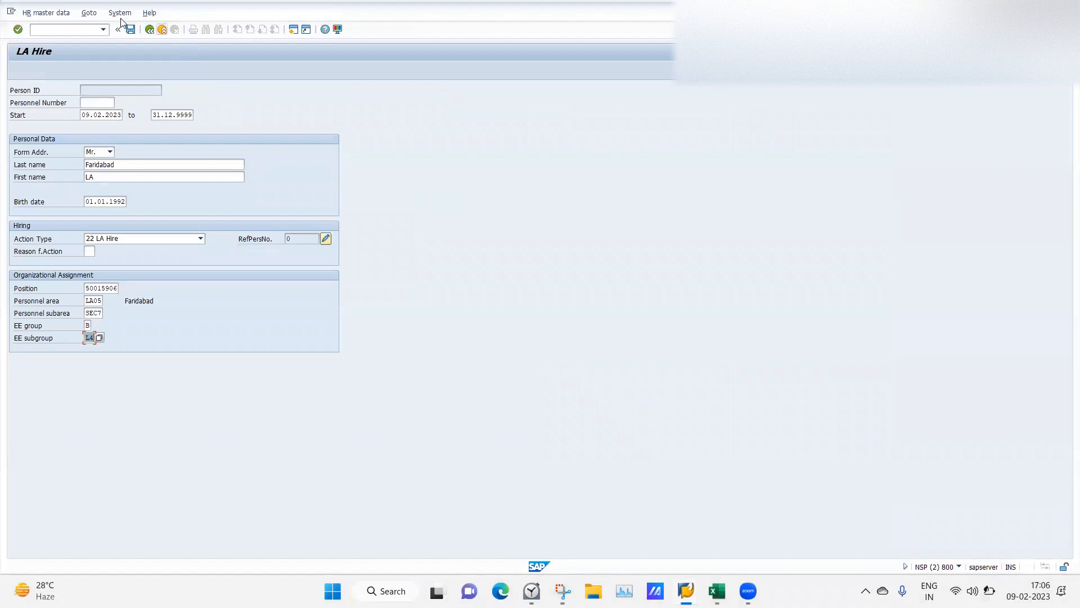
pyautogui.click(131, 29)
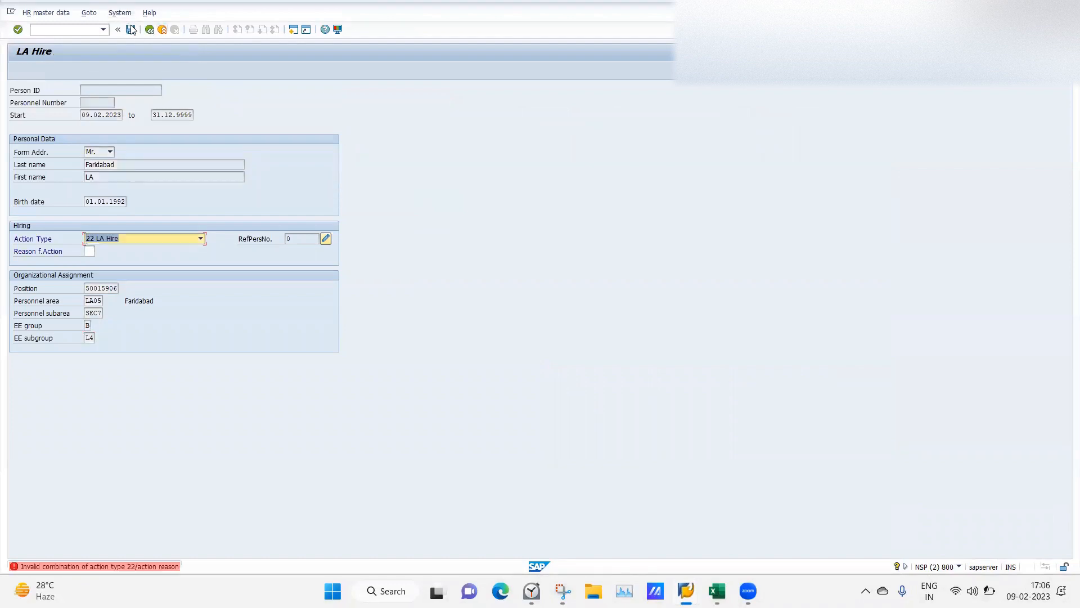
pyautogui.click(93, 250)
pyautogui.click(89, 262)
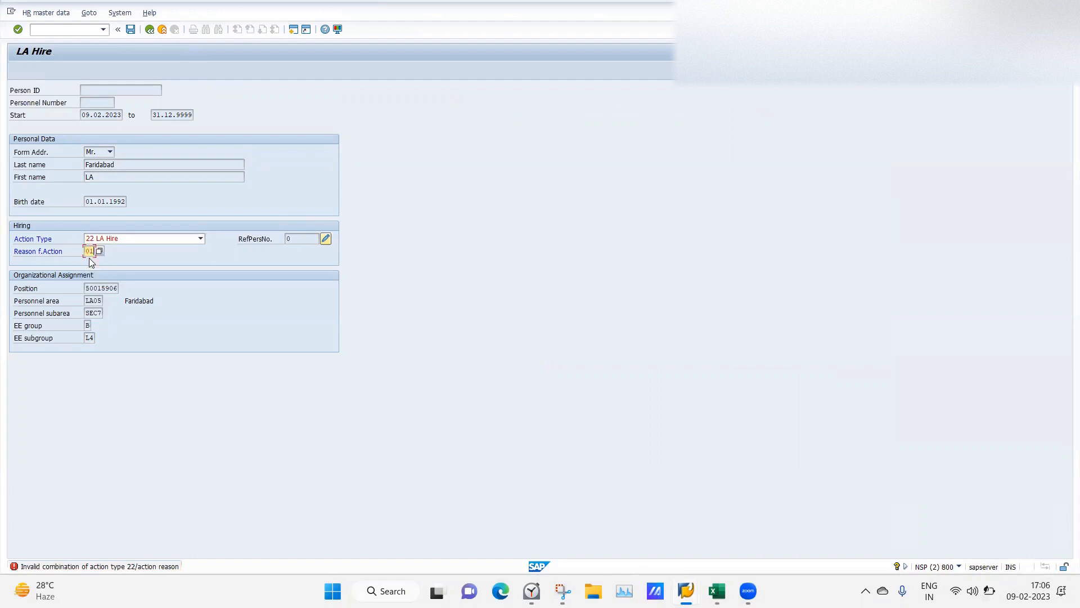
pyautogui.hotkey('ctrl', 's')
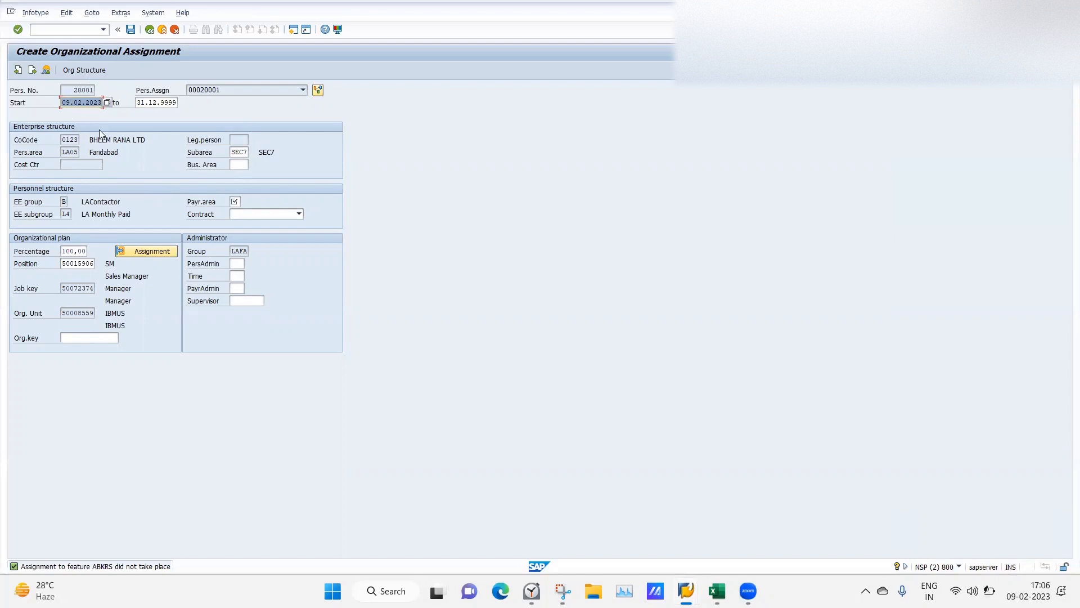
# Note the empty payroll area field and open feature maintenance via /ope03 in a new session.
pyautogui.click(235, 202)
pyautogui.click(46, 32)
pyautogui.write('/ope03')
pyautogui.press('Return')
# Display the ABKRS decision tree expanded through Master Data, MOLGA, 40 India and Employee Group.
pyautogui.write('abkrs')
pyautogui.press('Return')
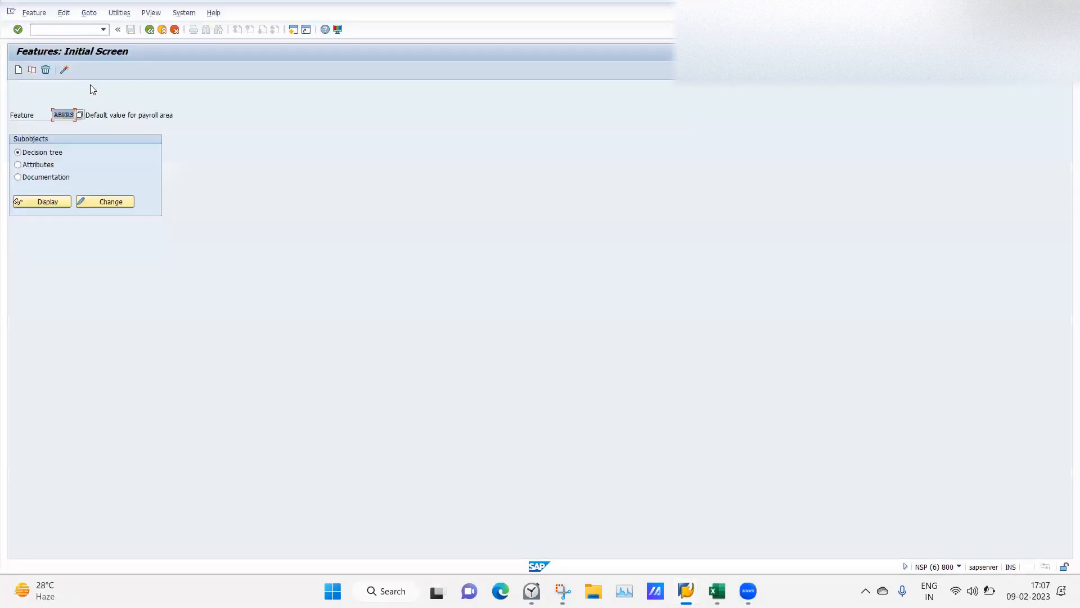
pyautogui.click(38, 202)
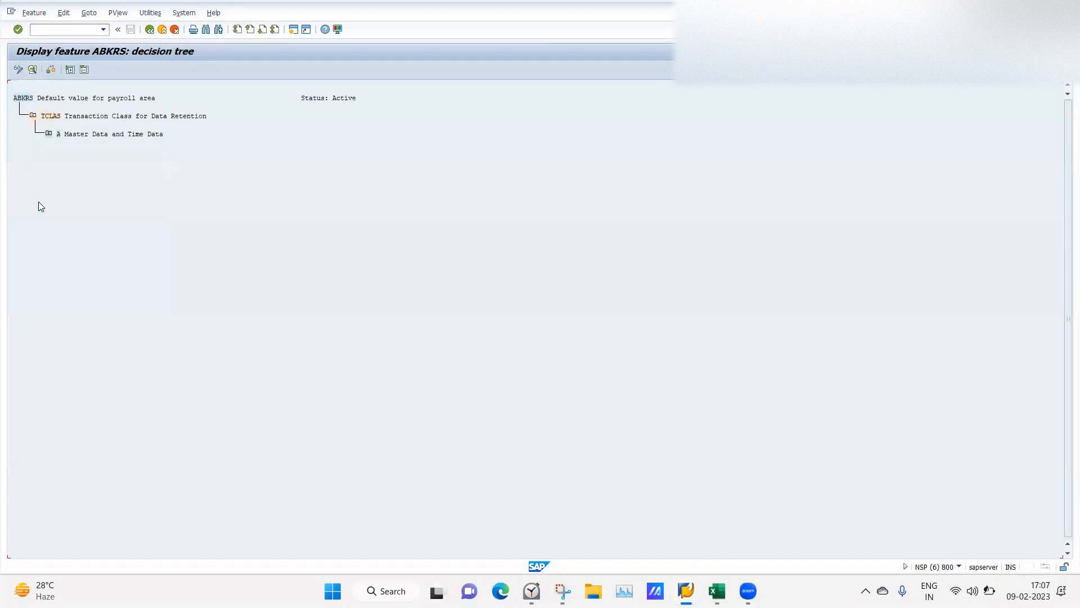
pyautogui.click(49, 133)
pyautogui.click(64, 153)
pyautogui.click(80, 188)
pyautogui.click(96, 205)
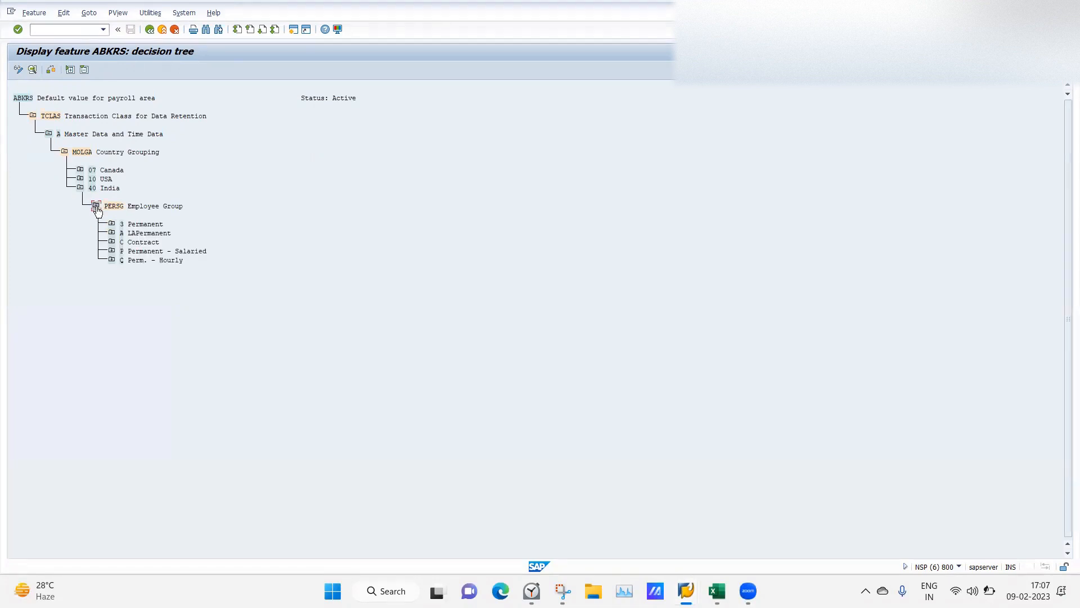
pyautogui.click(94, 189)
# Switch the ABKRS tree to change mode and expand down to the 40 India node.
pyautogui.click(18, 69)
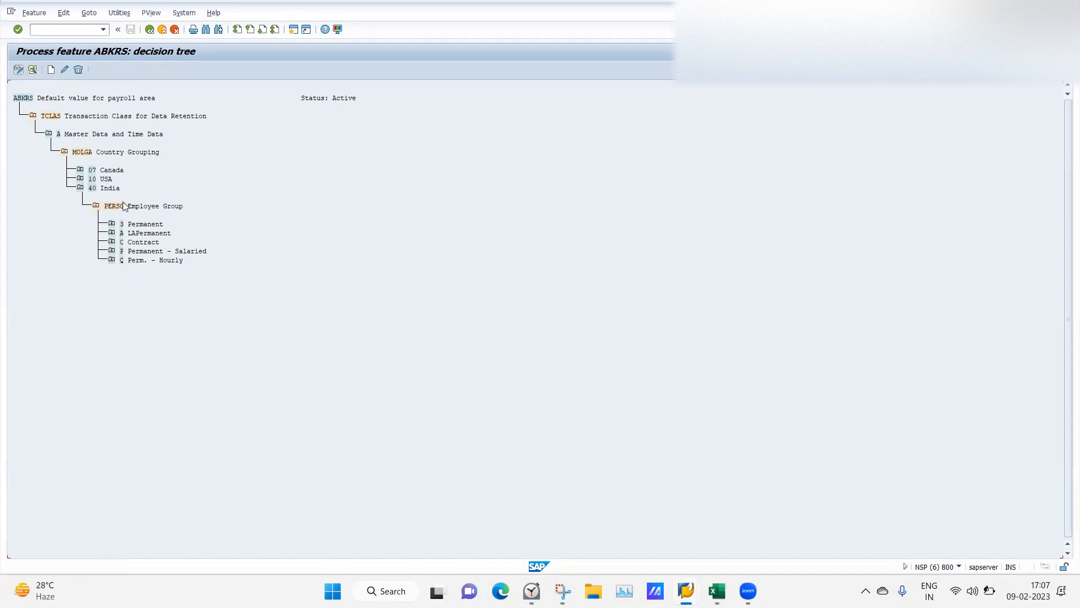
pyautogui.click(48, 134)
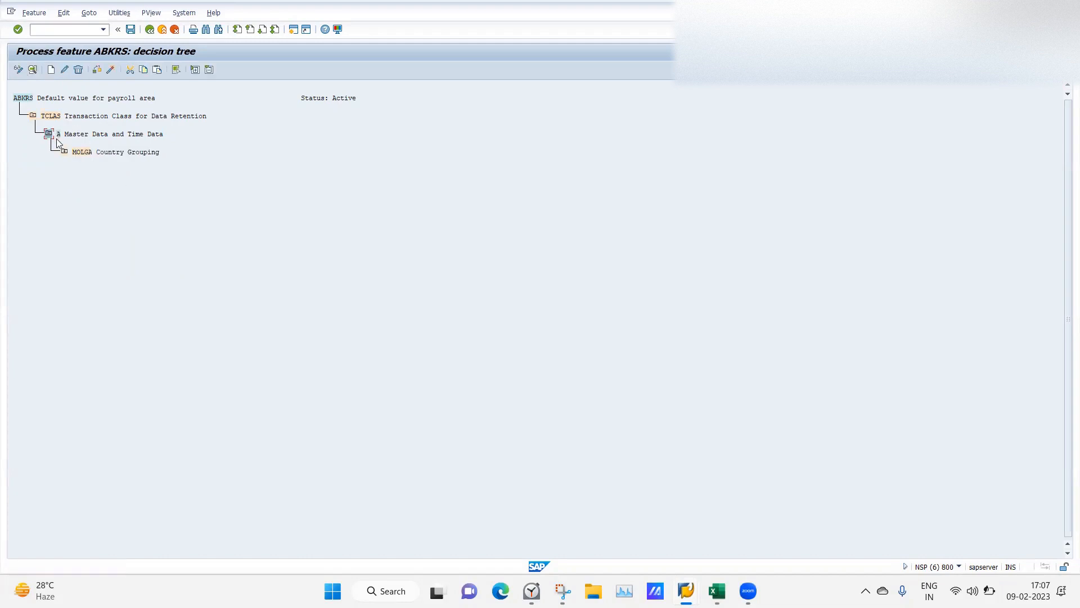
pyautogui.click(64, 153)
pyautogui.click(80, 188)
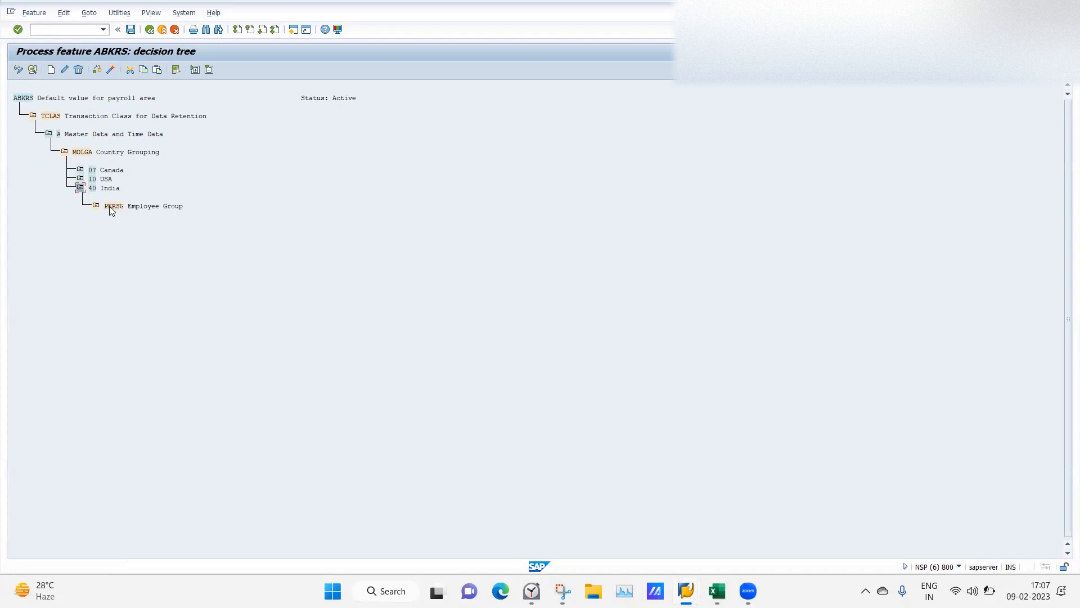
# Create a field decision node on BUKRS Company Code under 40 India.
pyautogui.click(51, 69)
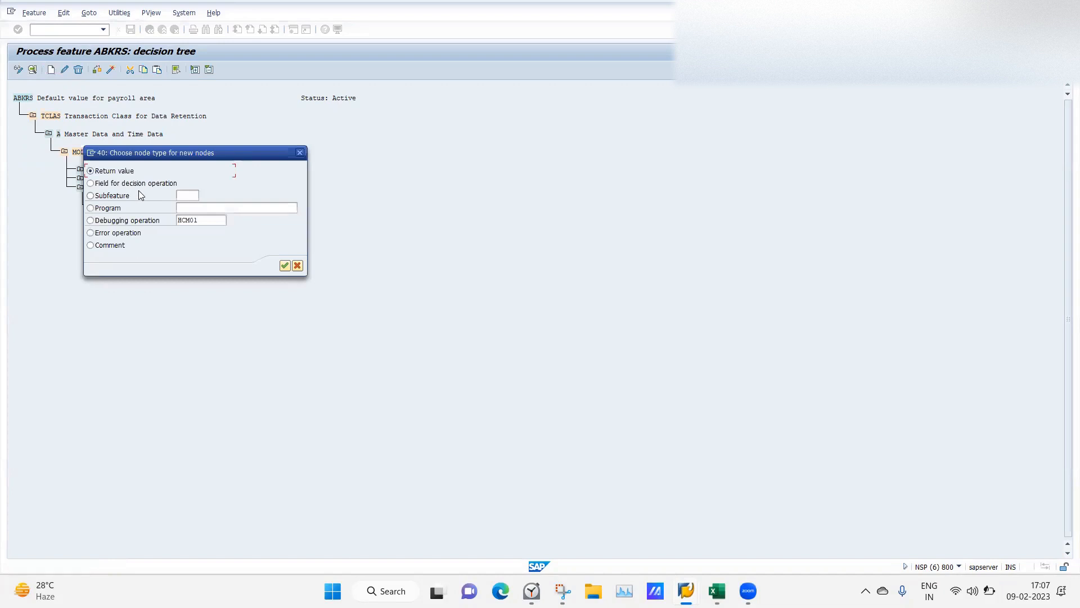
pyautogui.click(138, 184)
pyautogui.click(284, 266)
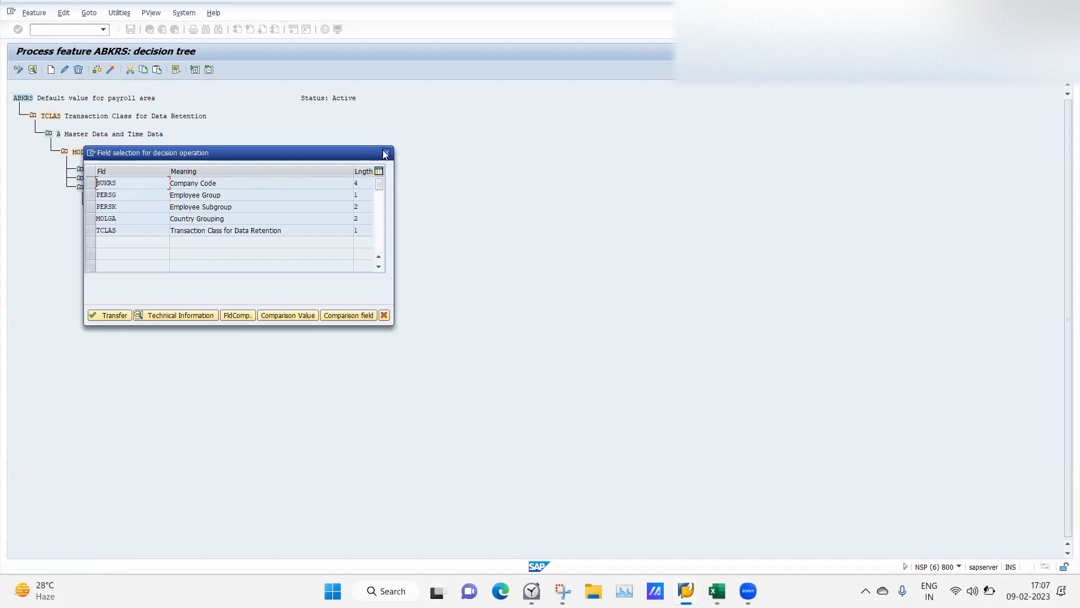
pyautogui.click(93, 184)
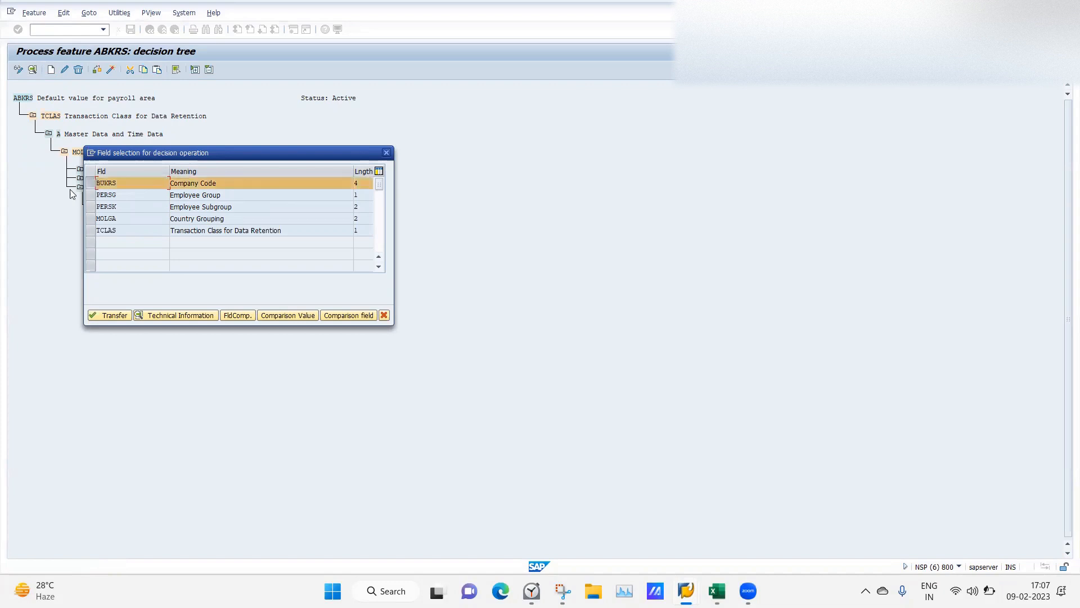
pyautogui.click(91, 183)
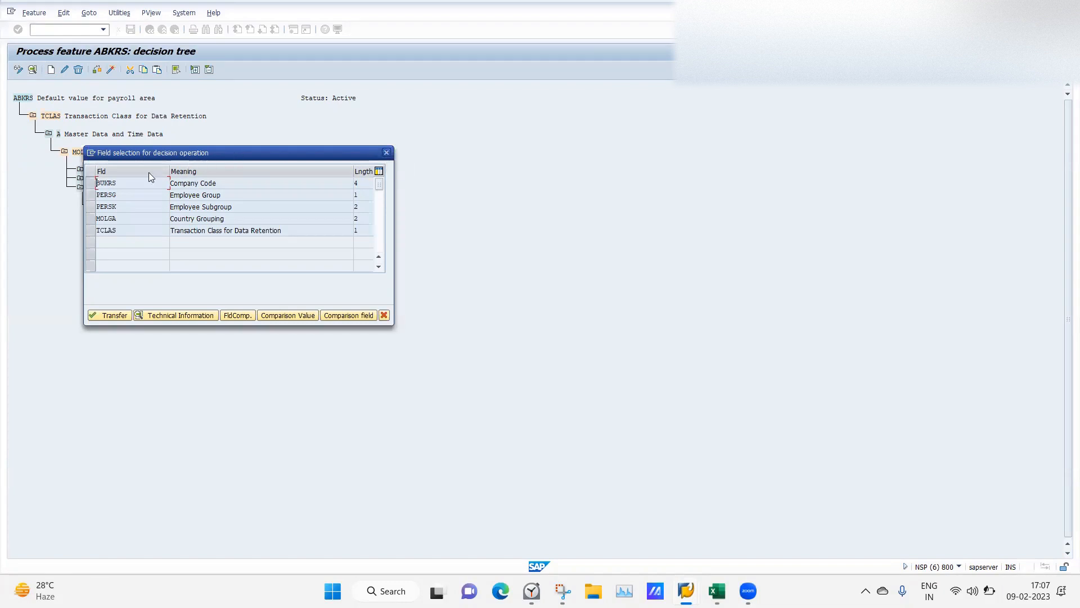
pyautogui.click(91, 182)
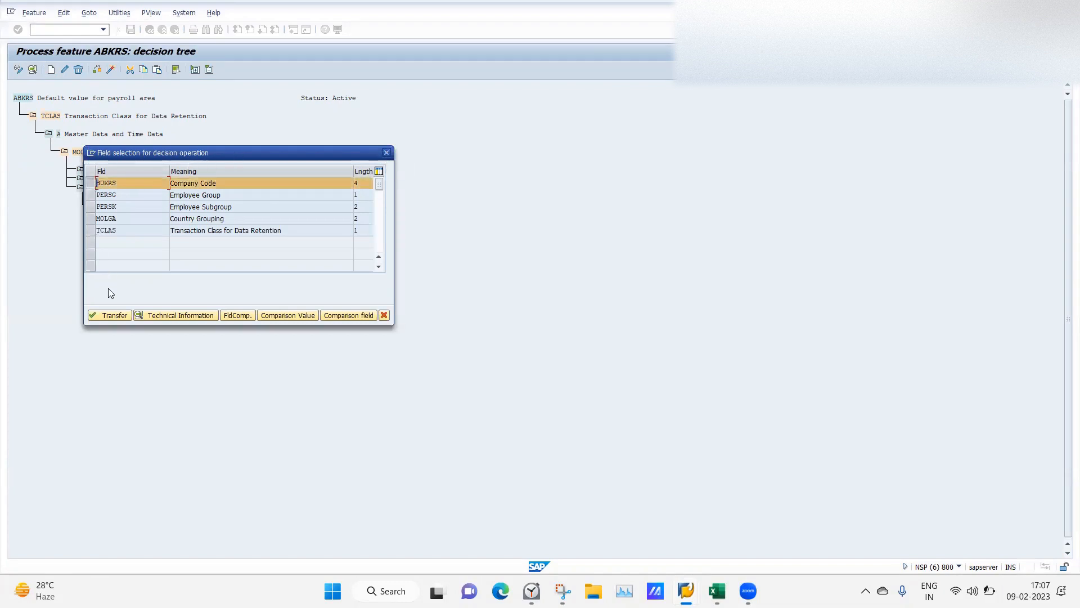
pyautogui.click(110, 315)
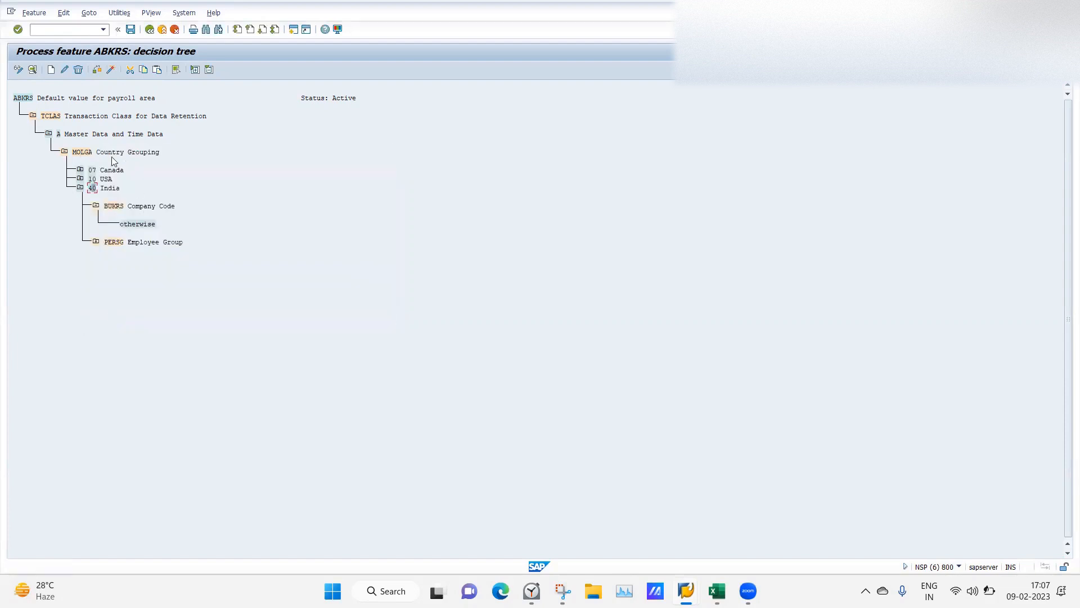
# Add company code 0123 BHEEM RANA LTD as a new branch under the BUKRS Company Code node.
pyautogui.click(115, 207)
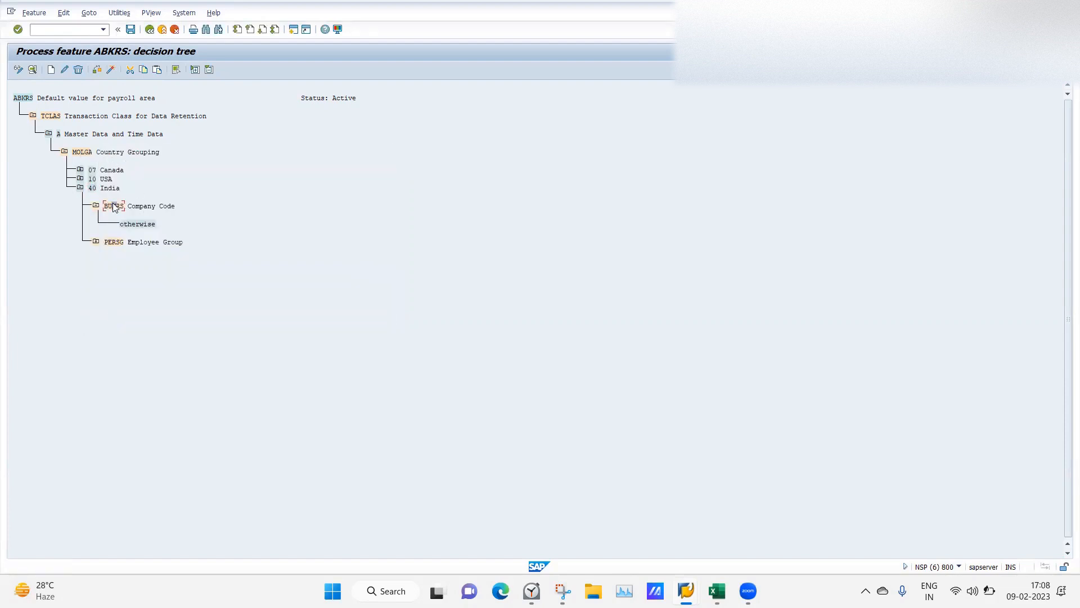
pyautogui.click(51, 70)
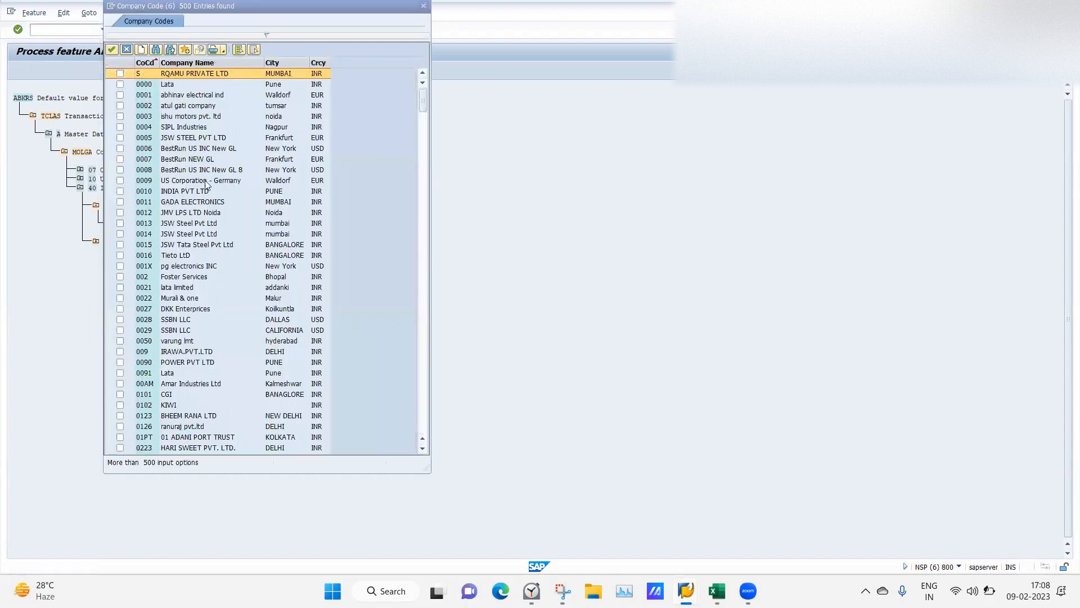
pyautogui.click(120, 417)
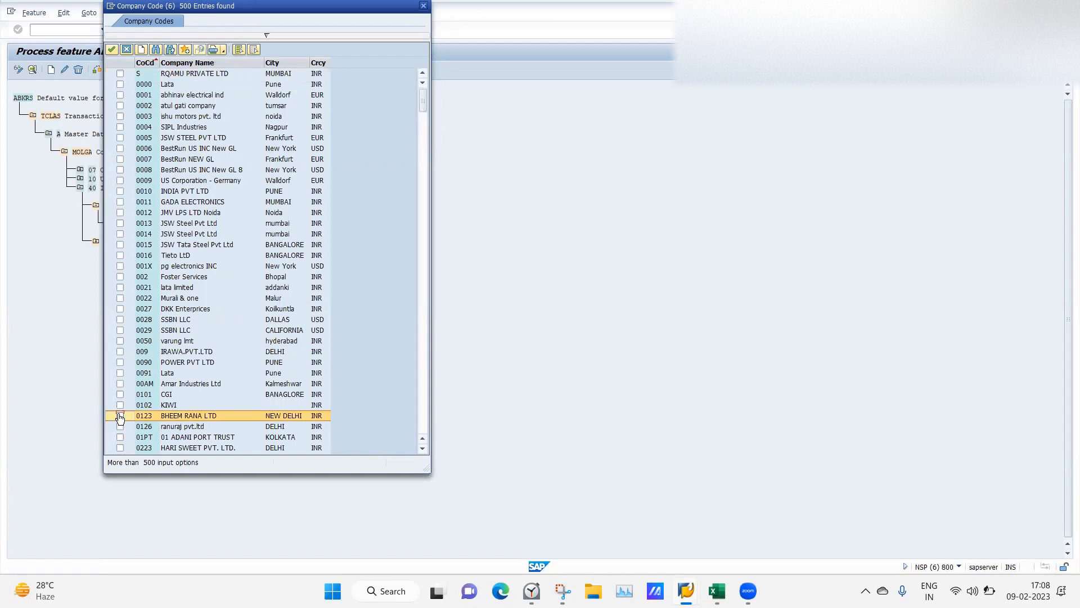
pyautogui.click(112, 49)
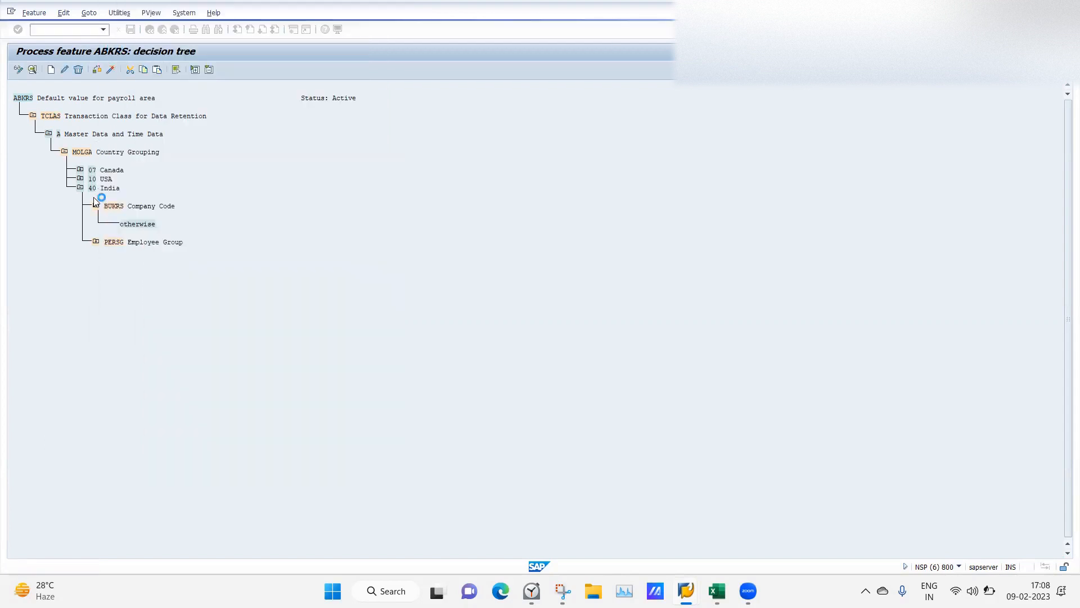
pyautogui.click(128, 225)
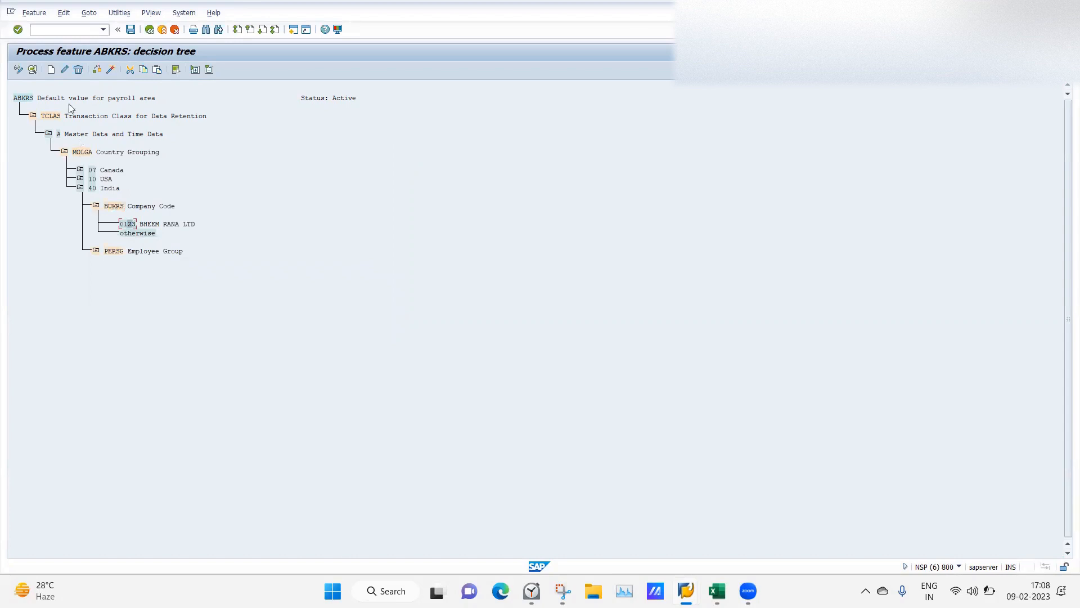
pyautogui.click(50, 69)
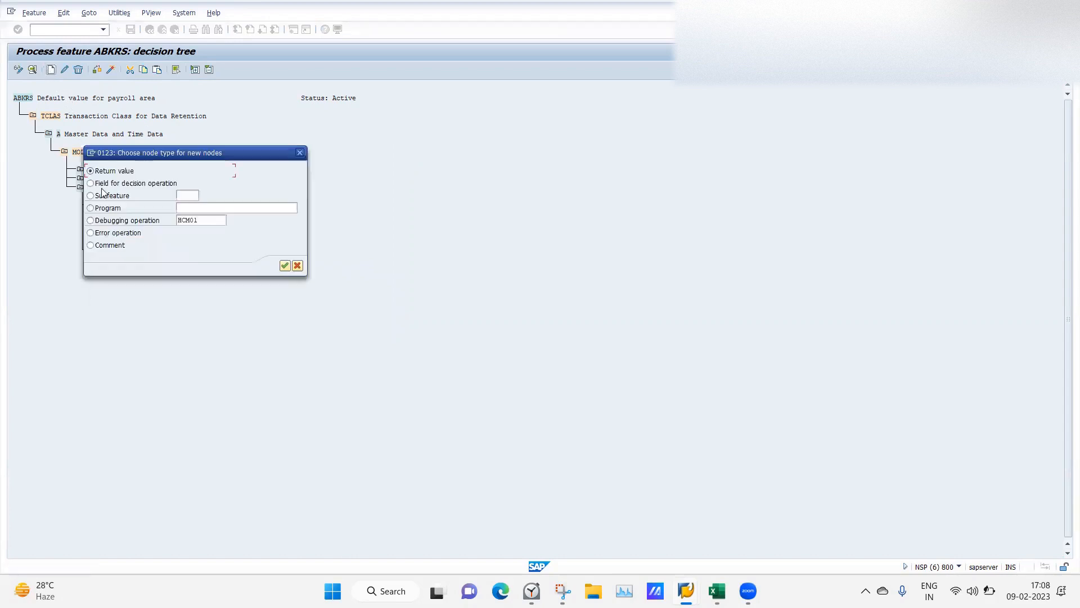
# Try a Field-for-decision node type, then cancel the field list and node-type dialog.
pyautogui.click(92, 185)
pyautogui.click(284, 265)
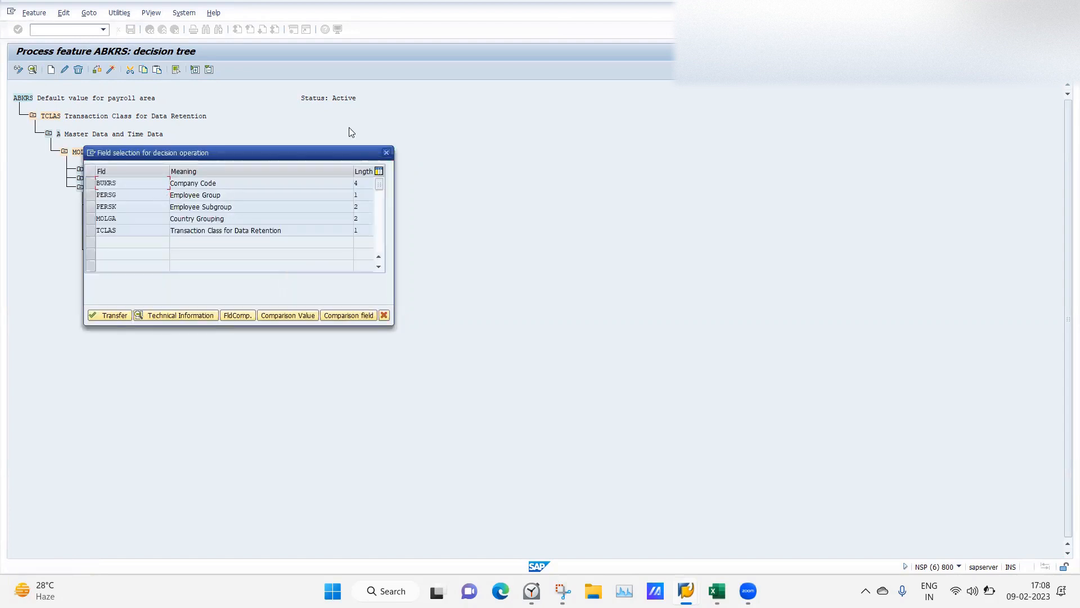
pyautogui.click(387, 152)
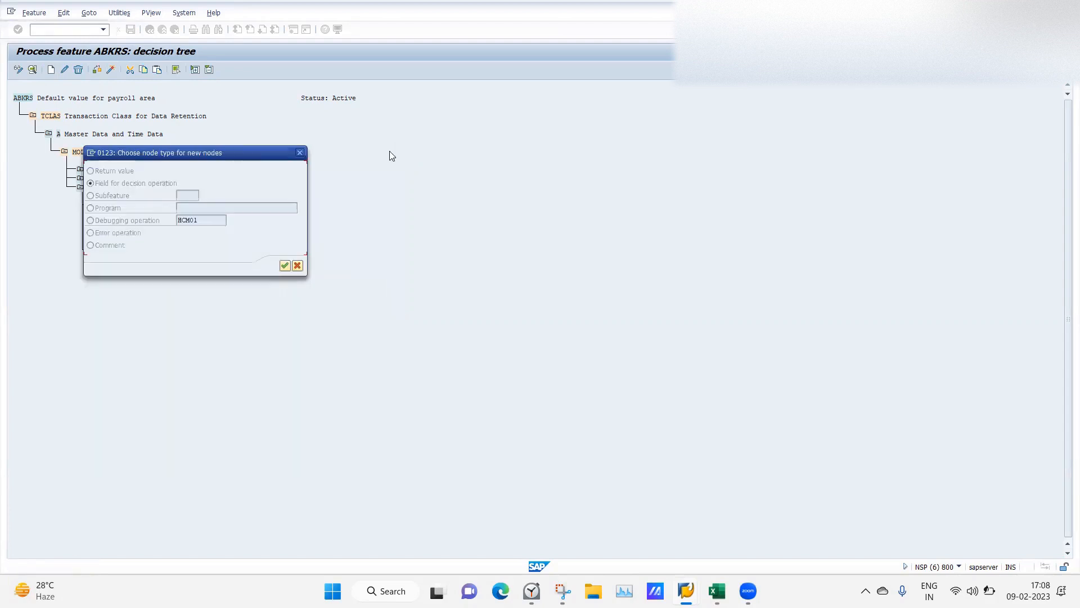
pyautogui.click(301, 153)
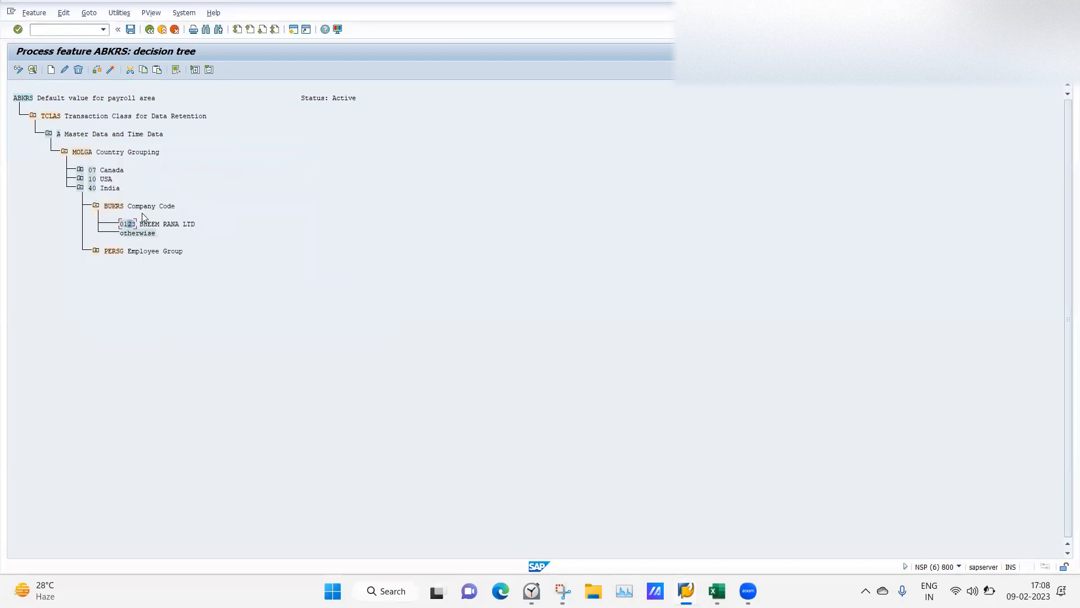
pyautogui.click(126, 224)
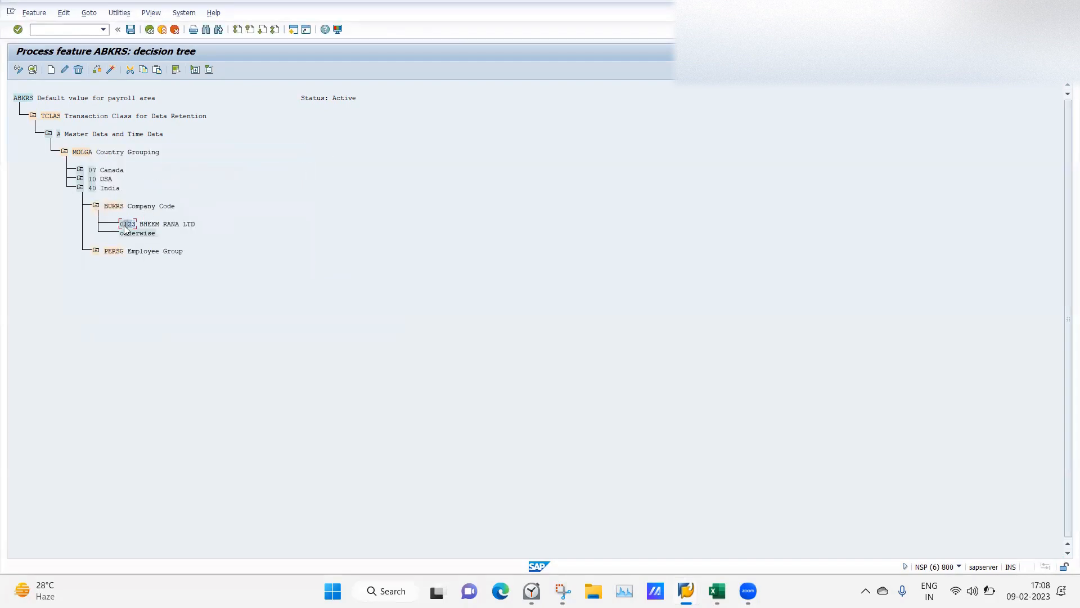
# Repeat the Field decision-node attempt and cancel again without adding any node.
pyautogui.click(51, 70)
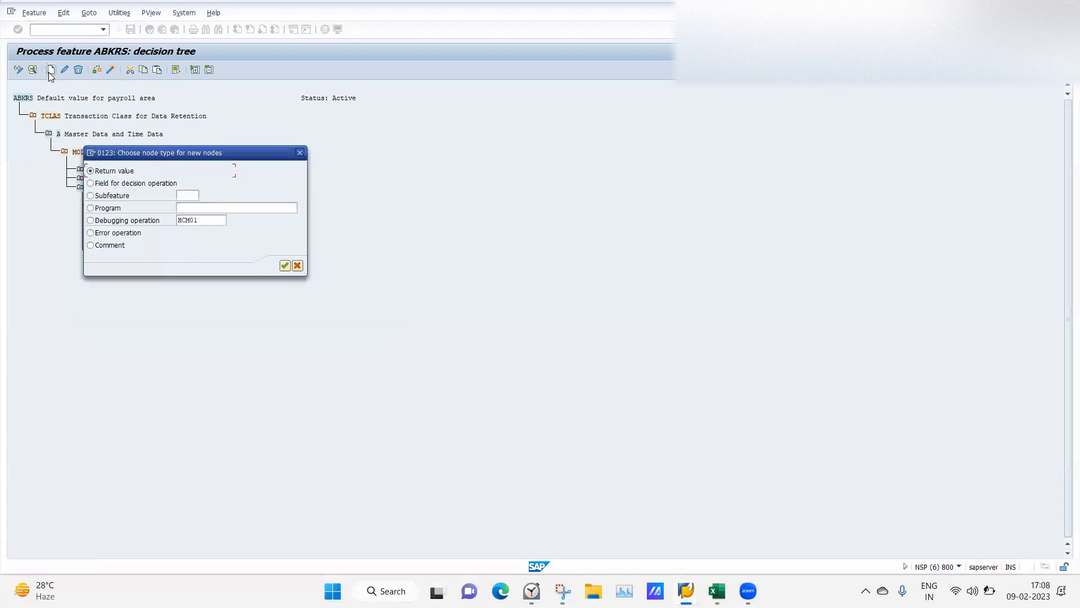
pyautogui.click(126, 185)
pyautogui.click(284, 266)
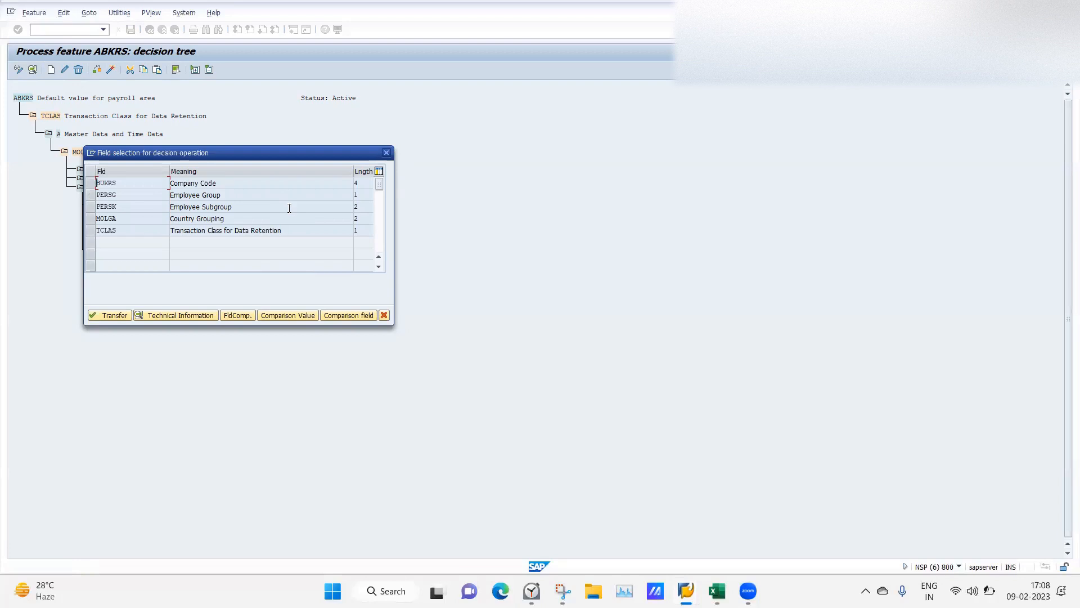
pyautogui.click(387, 153)
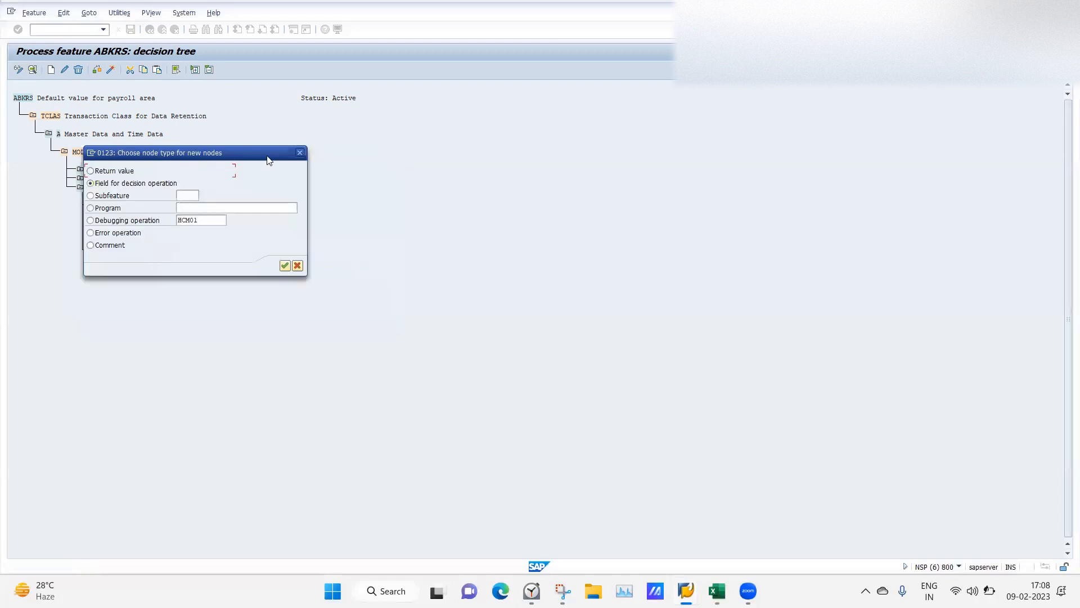
pyautogui.click(299, 153)
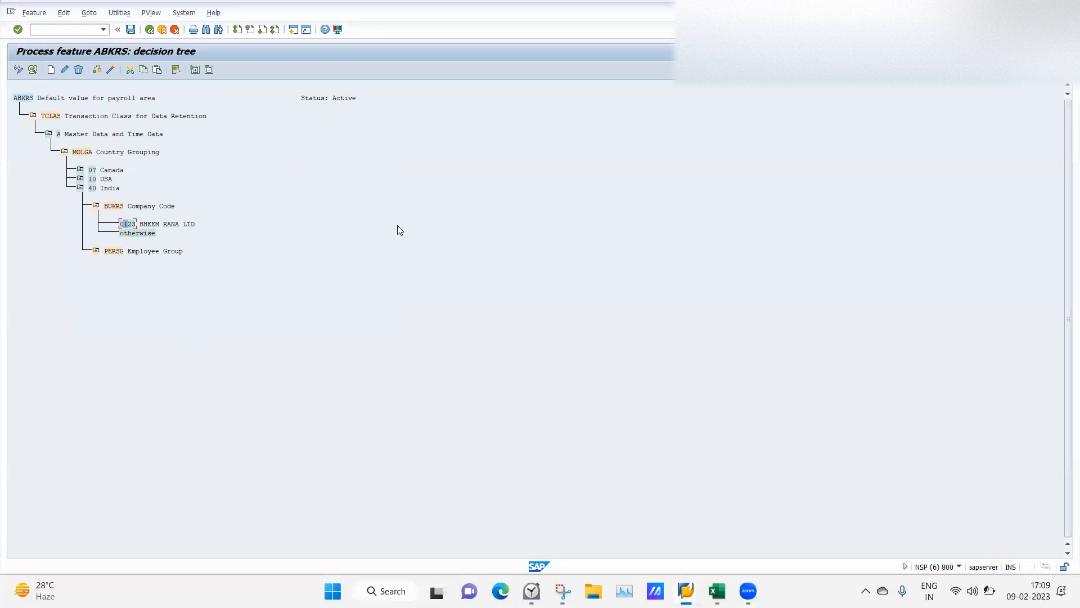
# Expand Employee Group and C Contract to show value VC, then return to Create Organizational Assignment.
pyautogui.click(95, 251)
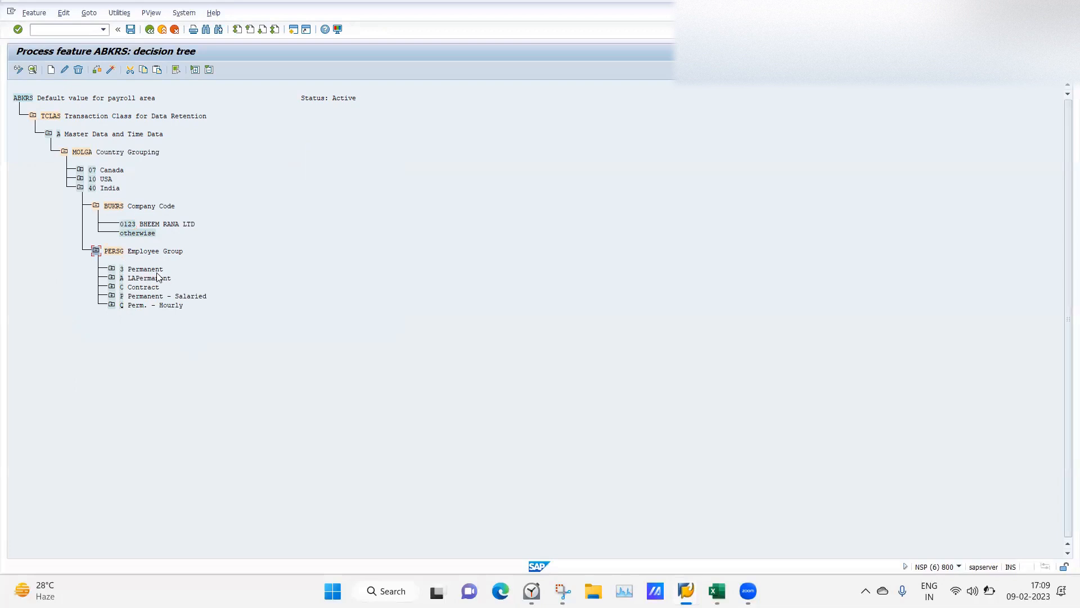
pyautogui.click(111, 288)
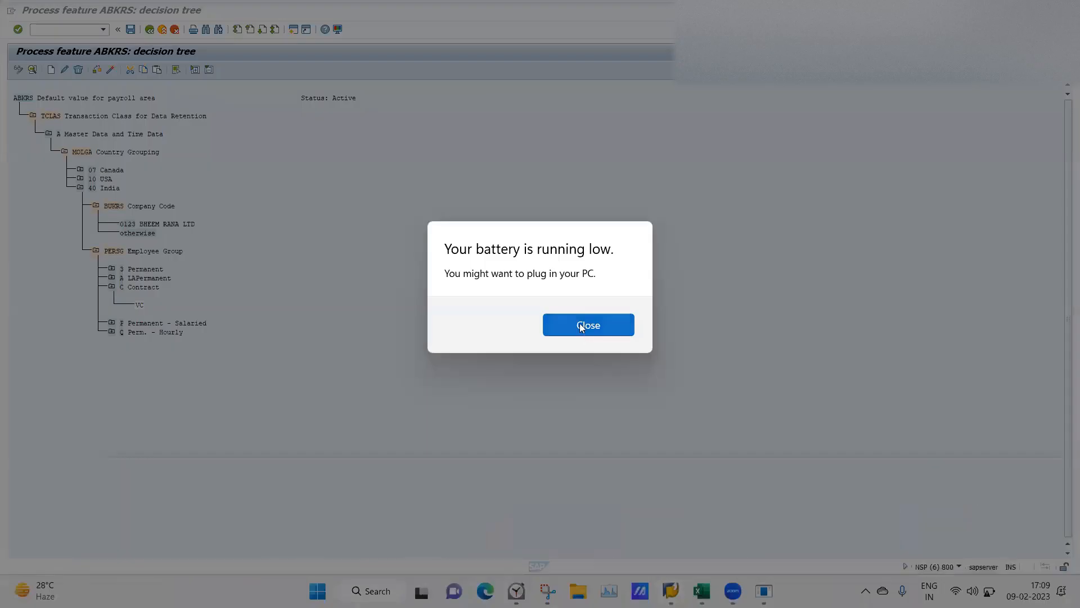
pyautogui.click(580, 323)
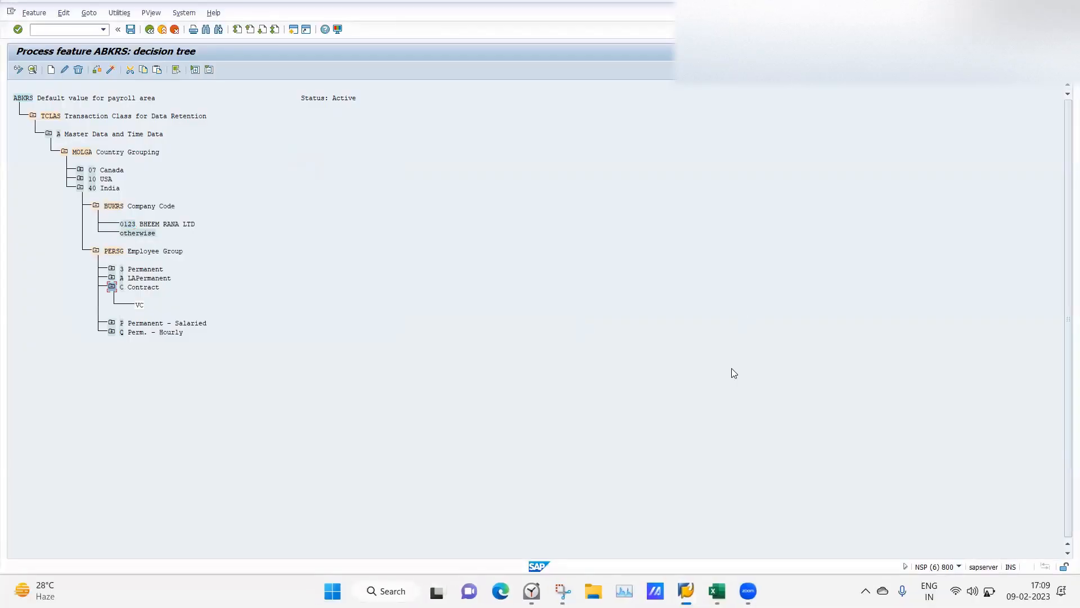
pyautogui.moveTo(686, 591)
pyautogui.click(418, 524)
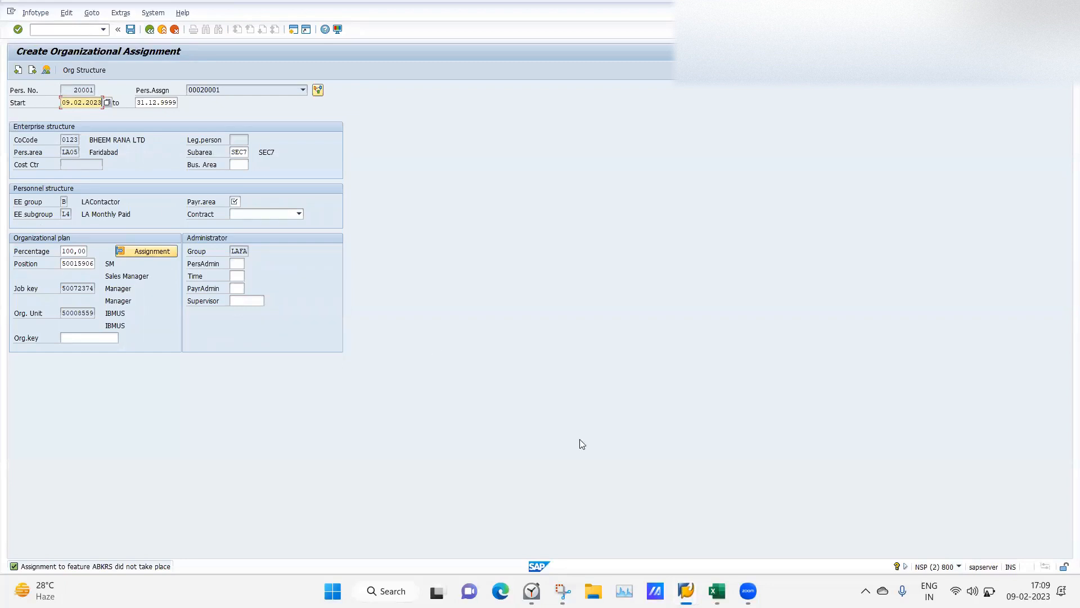
# Check the NUMKR and ABKRS decision trees, then return to Create Organizational Assignment.
pyautogui.moveTo(686, 590)
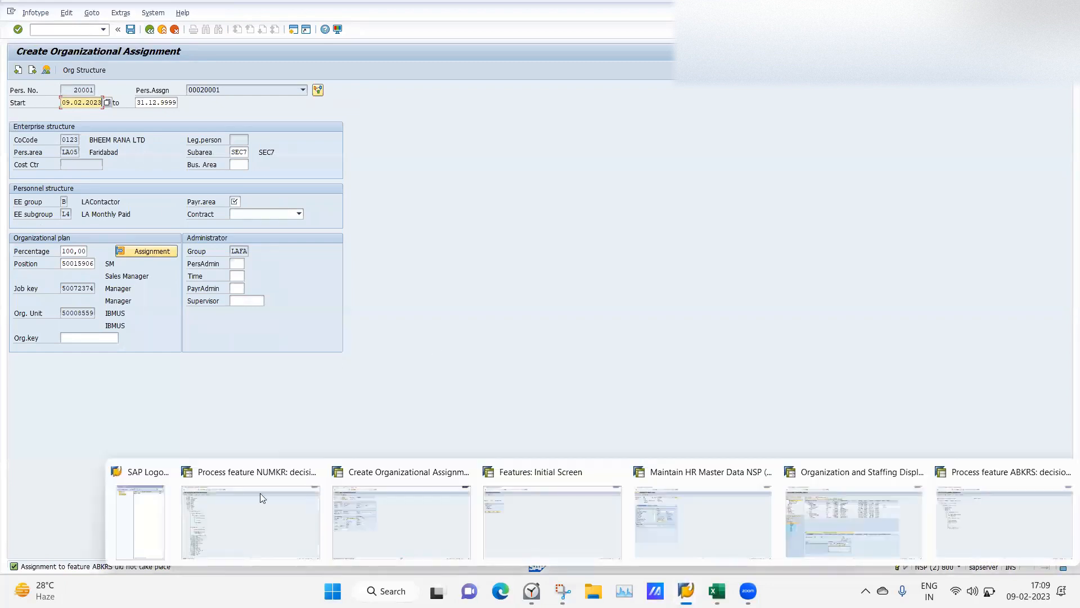
pyautogui.click(225, 510)
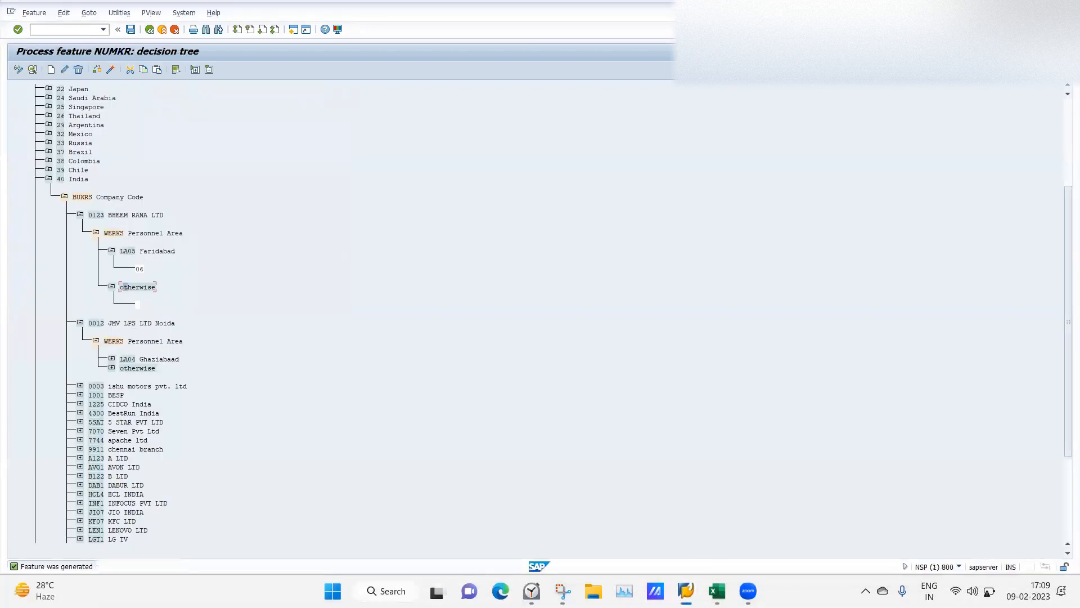
pyautogui.moveTo(686, 589)
pyautogui.click(990, 496)
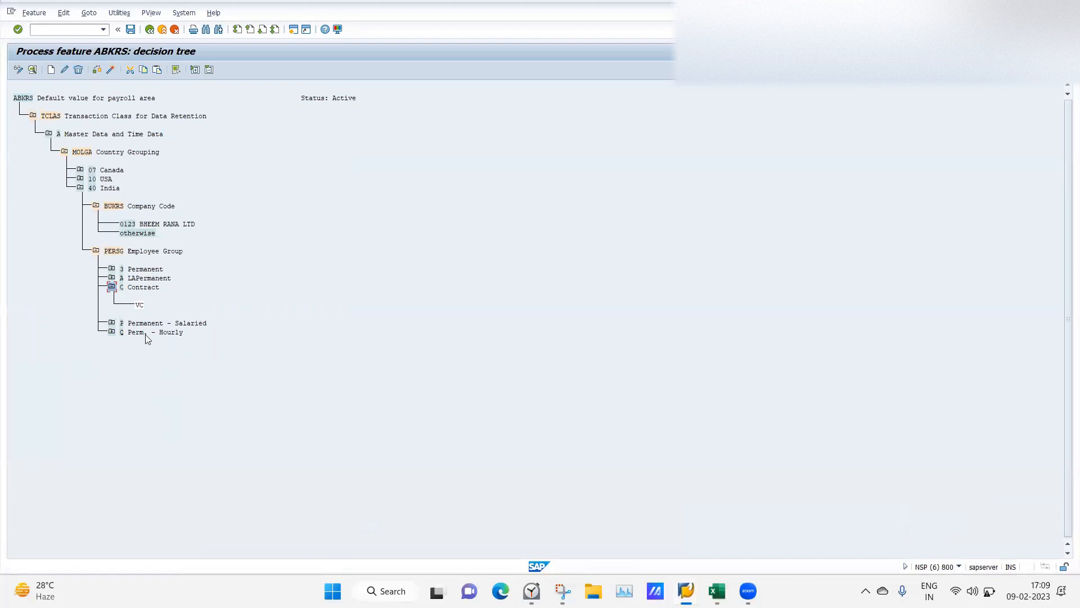
pyautogui.moveTo(686, 590)
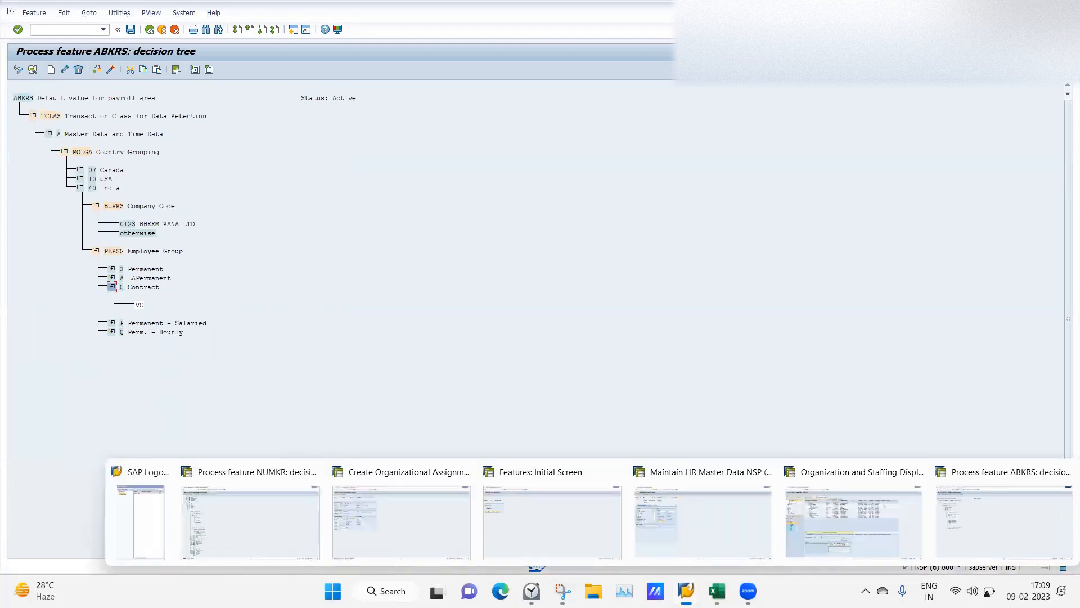
pyautogui.click(405, 528)
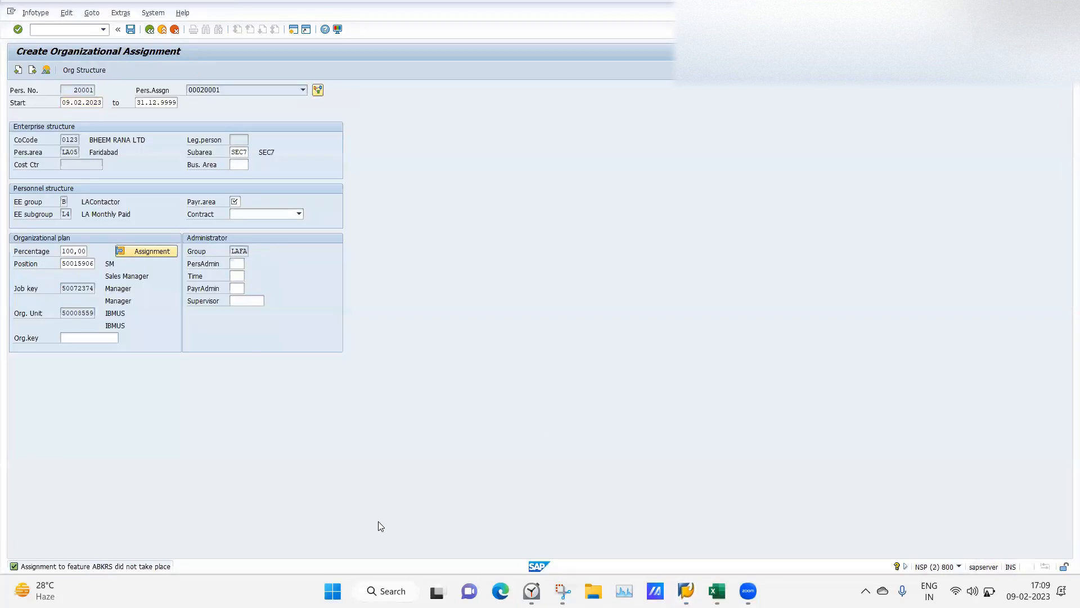
# Set the payroll area to LA from the Payroll Area list.
pyautogui.click(235, 201)
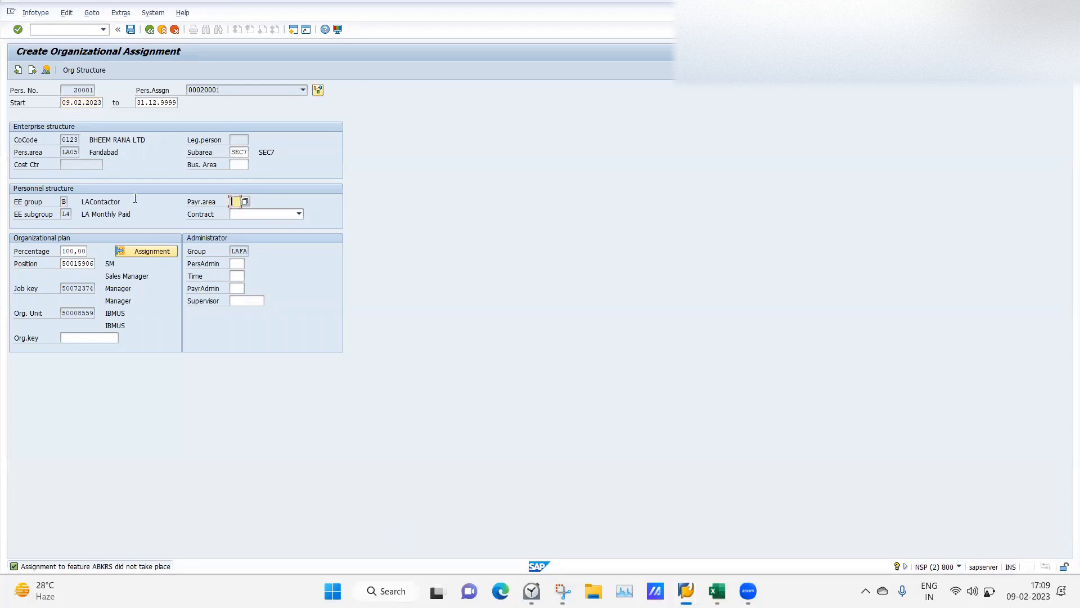
pyautogui.click(245, 201)
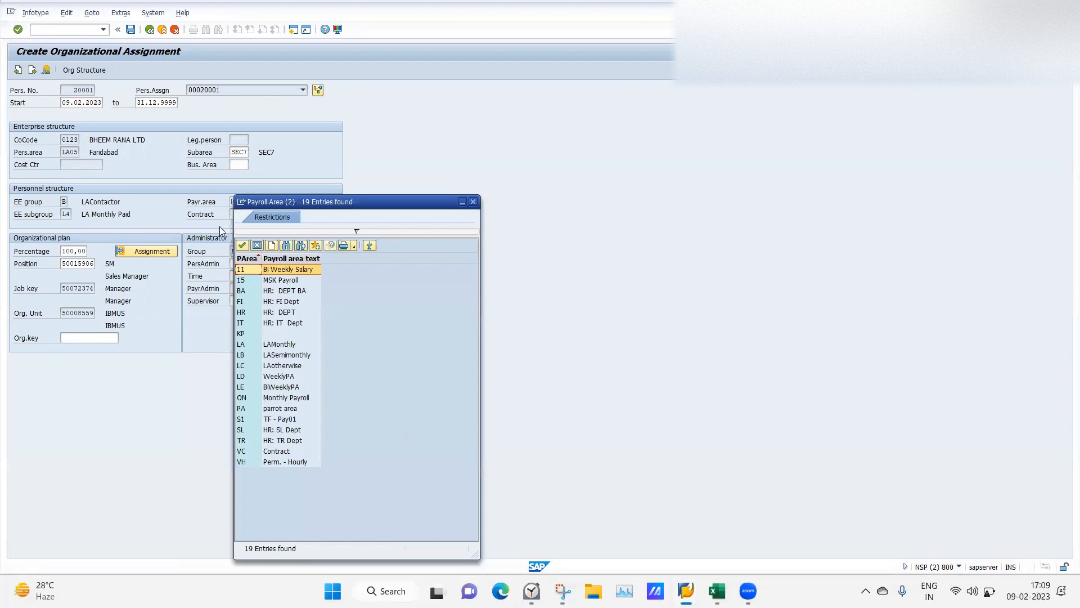
pyautogui.moveTo(334, 206); pyautogui.dragTo(535, 91)
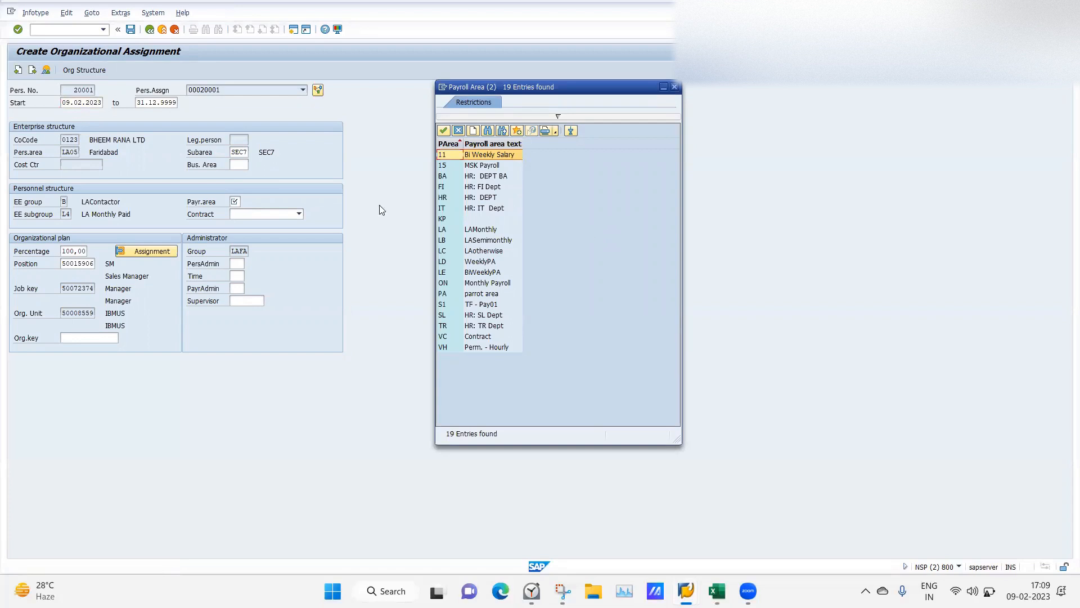
pyautogui.doubleClick(445, 231)
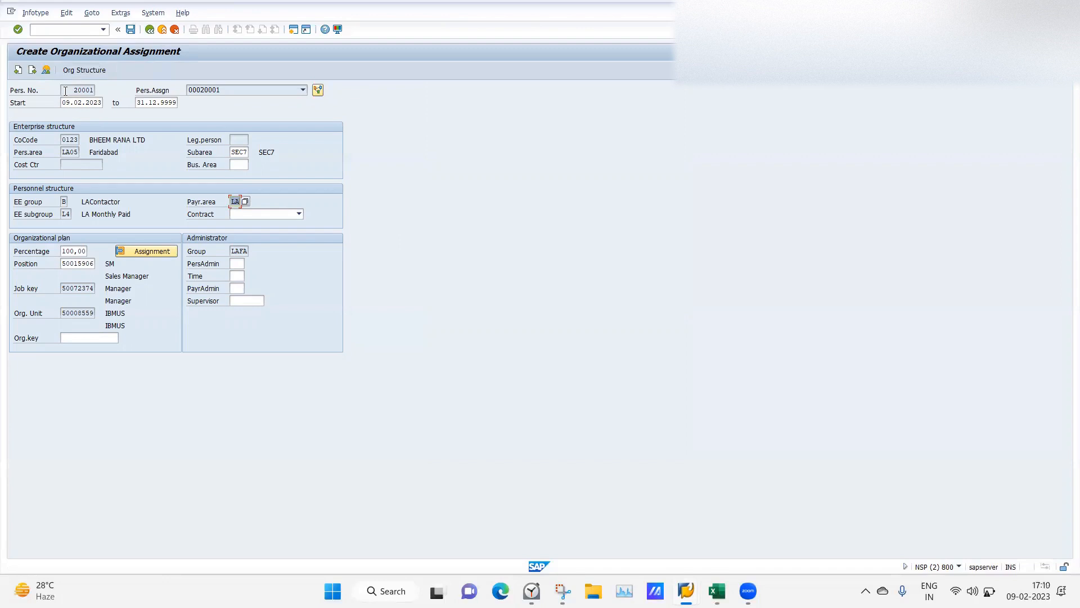
# Save the organizational assignment, triggering the 'Define a fiscal year variant first for company code 0123' error.
pyautogui.moveTo(65, 91); pyautogui.dragTo(94, 91)
pyautogui.click(132, 31)
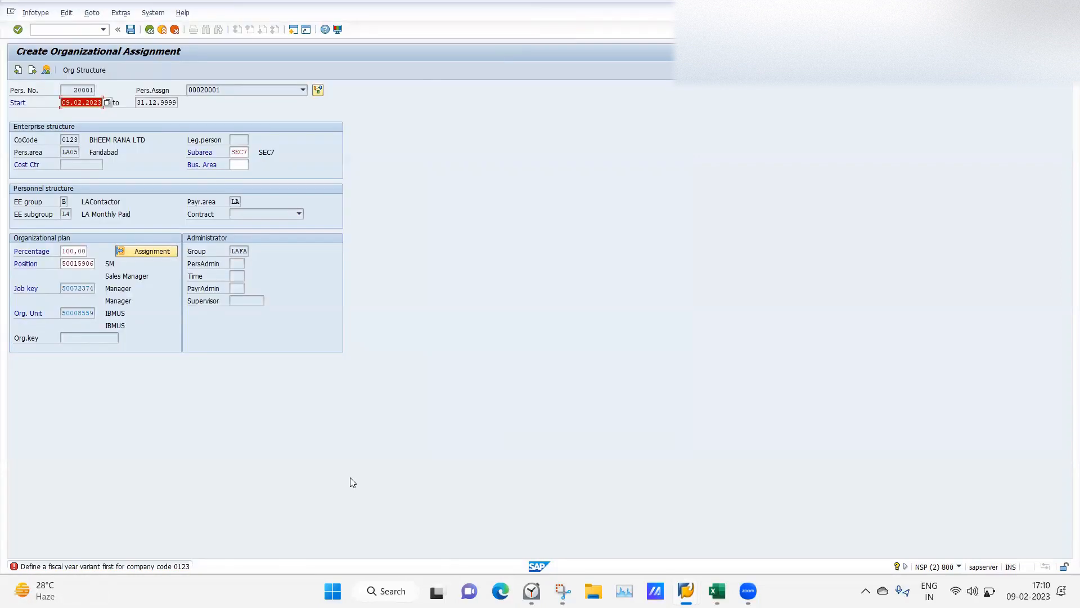
pyautogui.press('Return')
# Snip the fiscal year variant error message from the SAP status bar.
pyautogui.click(563, 592)
pyautogui.click(134, 43)
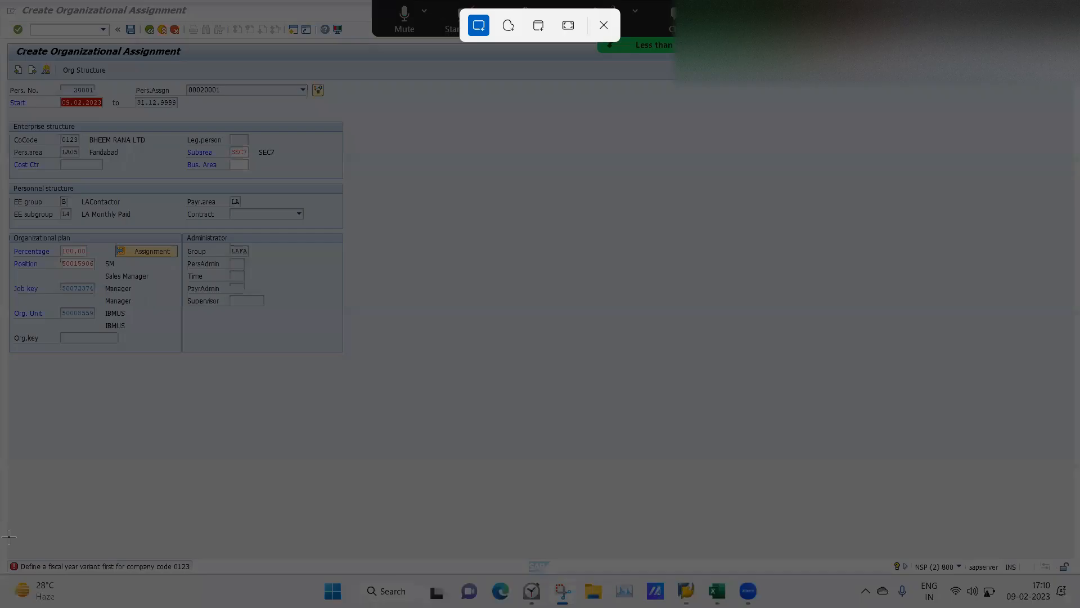
pyautogui.moveTo(1, 538); pyautogui.dragTo(239, 575)
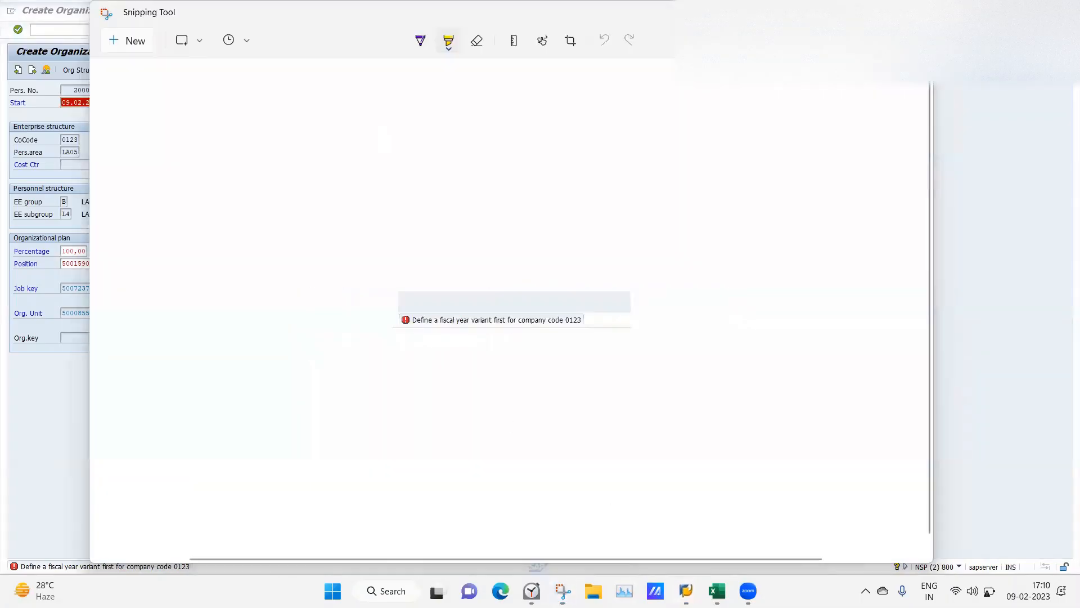
# Paste the error snip into the Class 11 sheet of the SAP HCM workbook.
pyautogui.moveTo(686, 591)
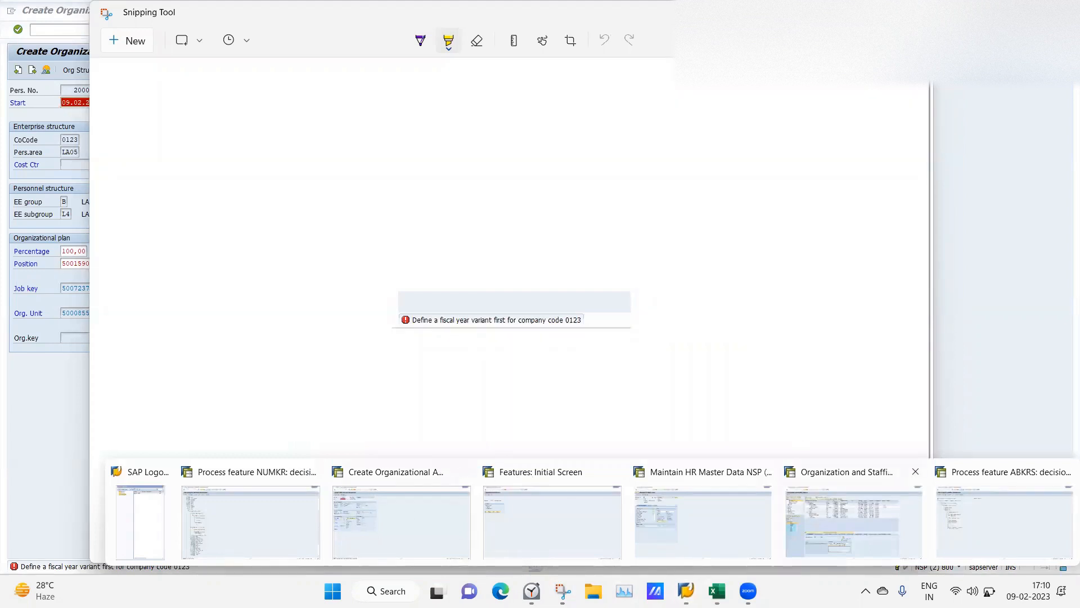
pyautogui.click(717, 591)
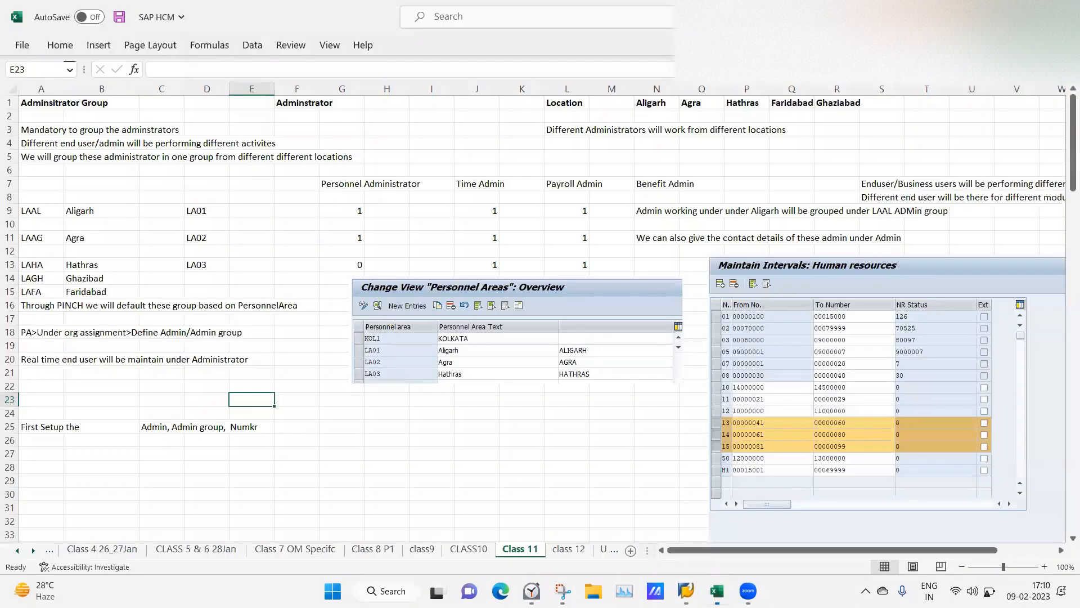
pyautogui.click(440, 414)
pyautogui.click(376, 423)
pyautogui.hotkey('ctrl', 'v')
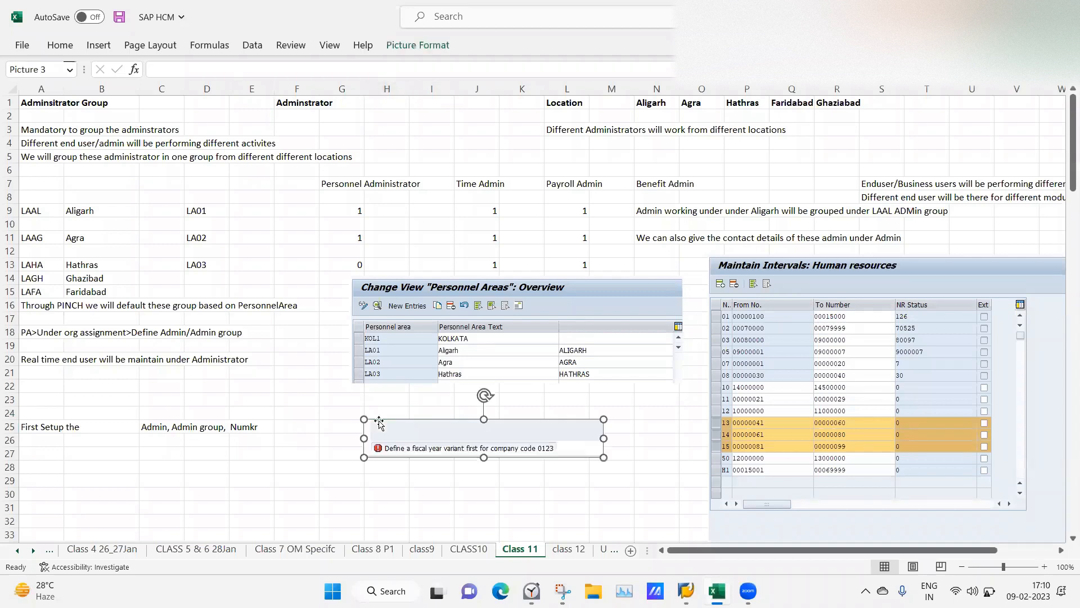
pyautogui.click(686, 591)
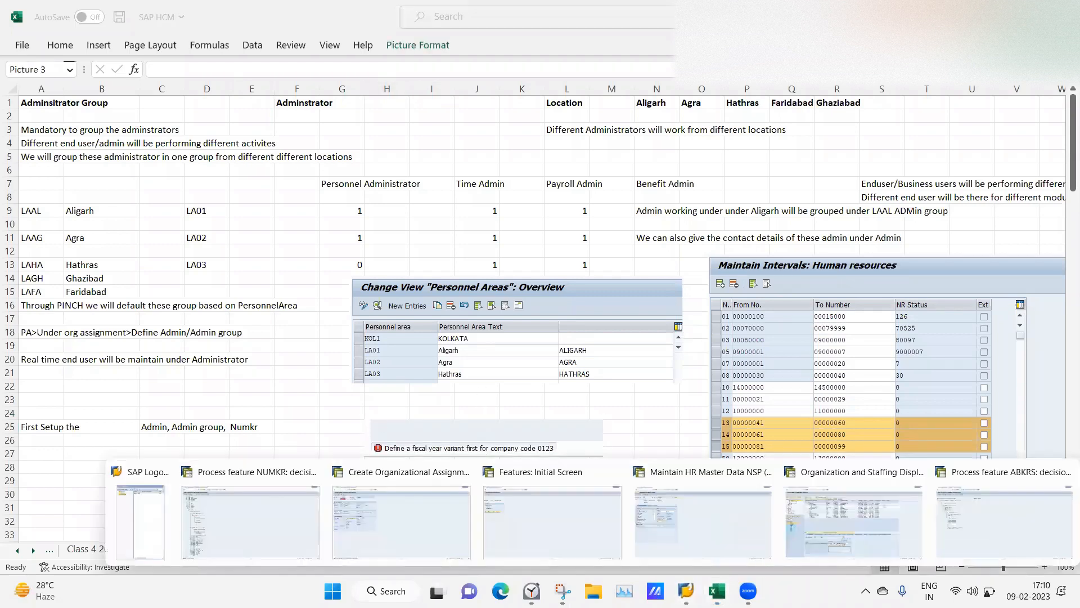
pyautogui.click(396, 551)
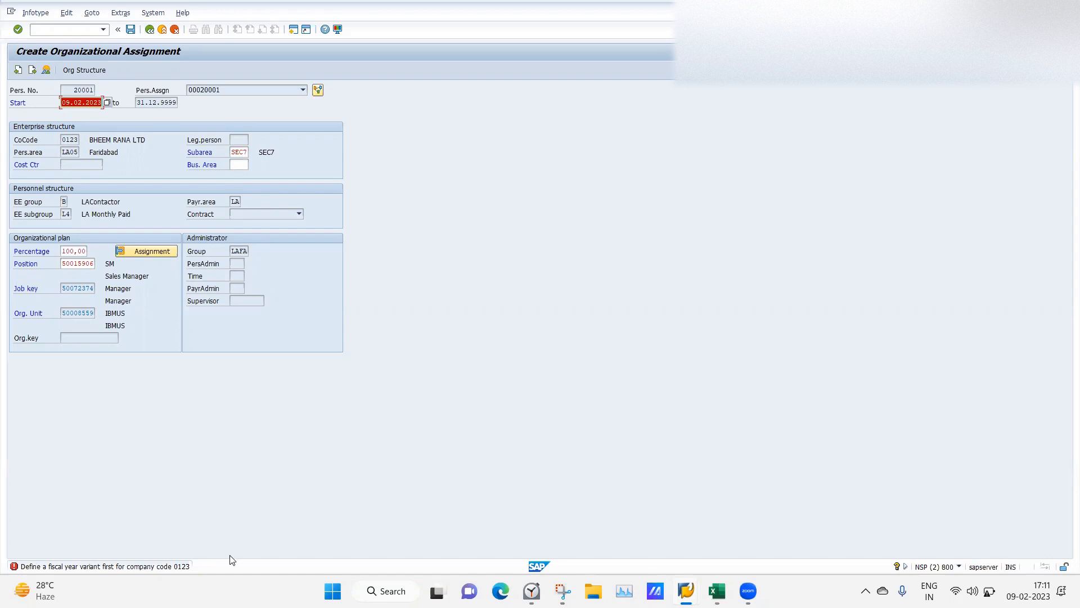
pyautogui.moveTo(686, 591)
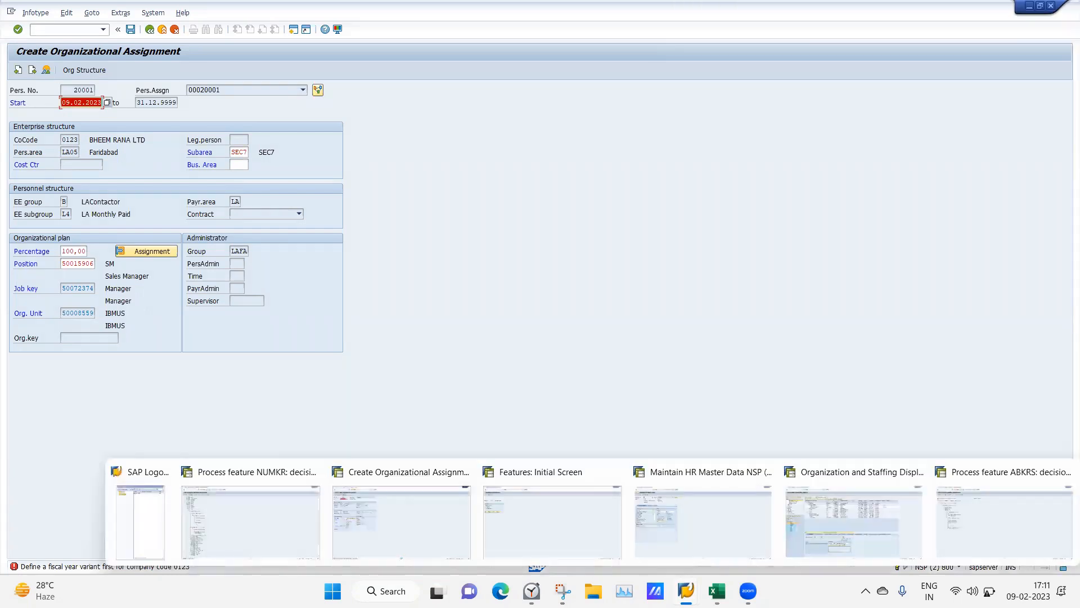